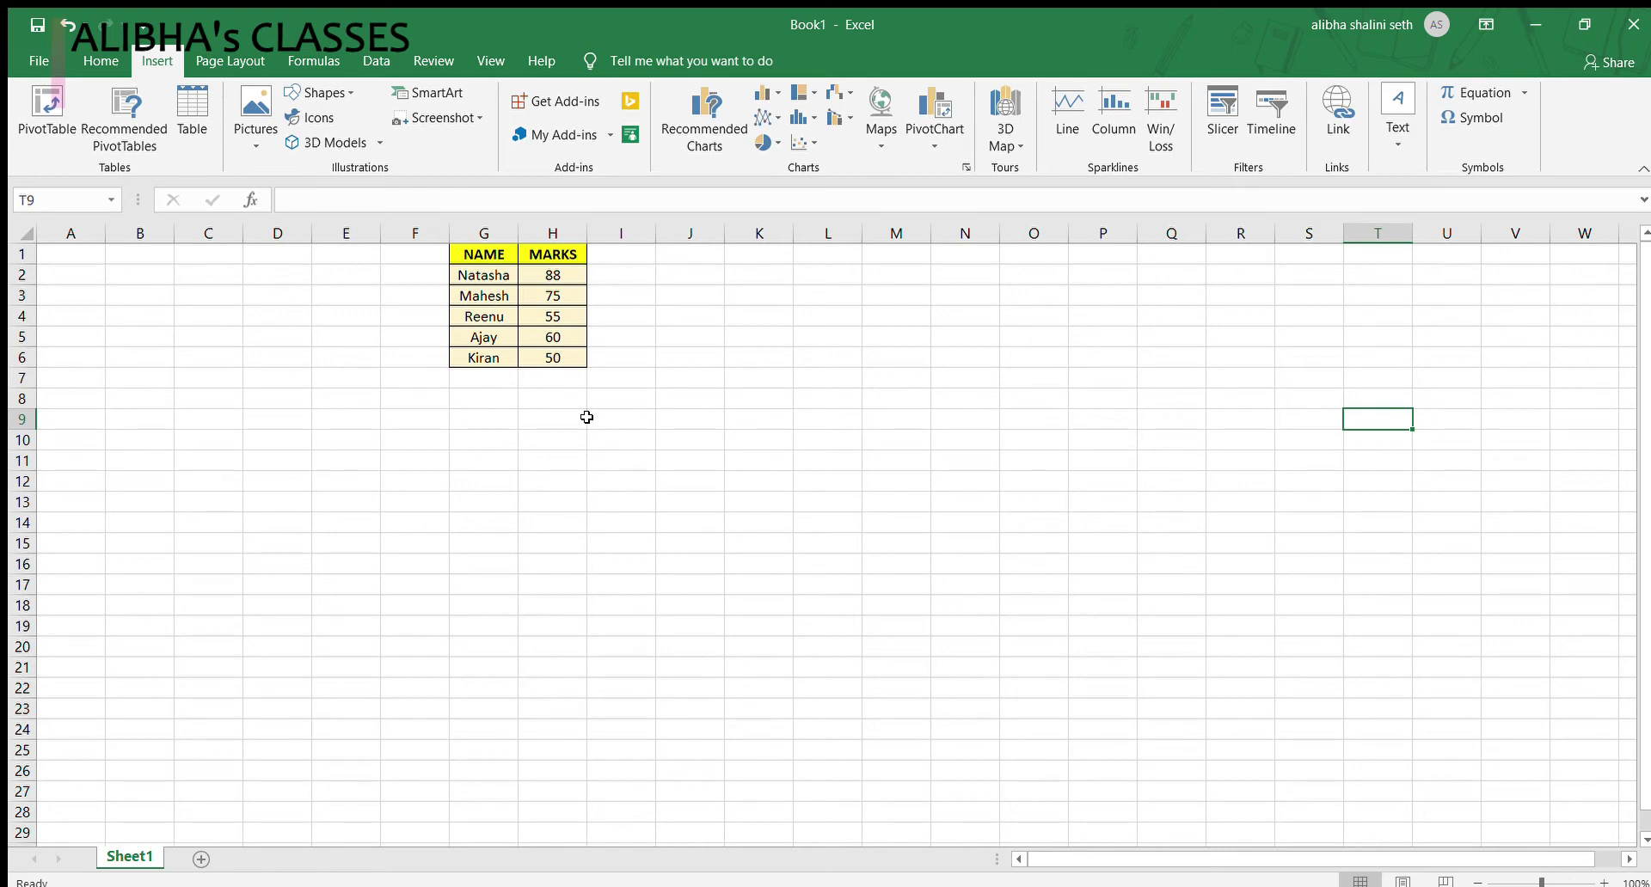
Step: Insert a 3-D pie chart from the NAME and MARKS table in G1:H6
{"action": "left_click_drag", "start_coordinate": [472, 251], "coordinate": [558, 355]}
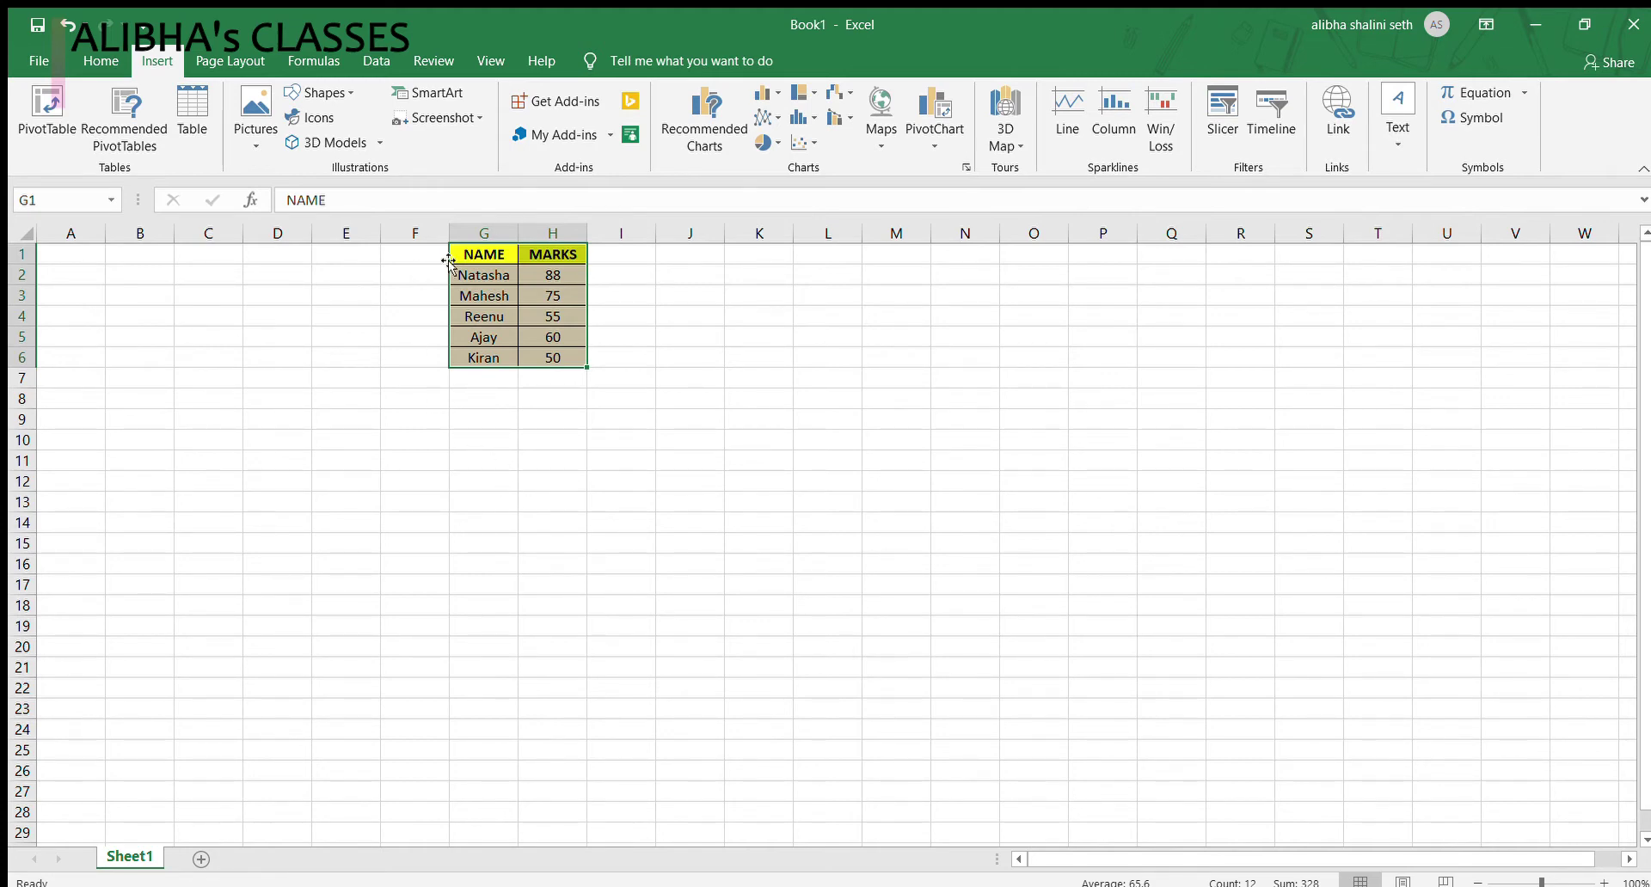
{"action": "left_click", "coordinate": [507, 502]}
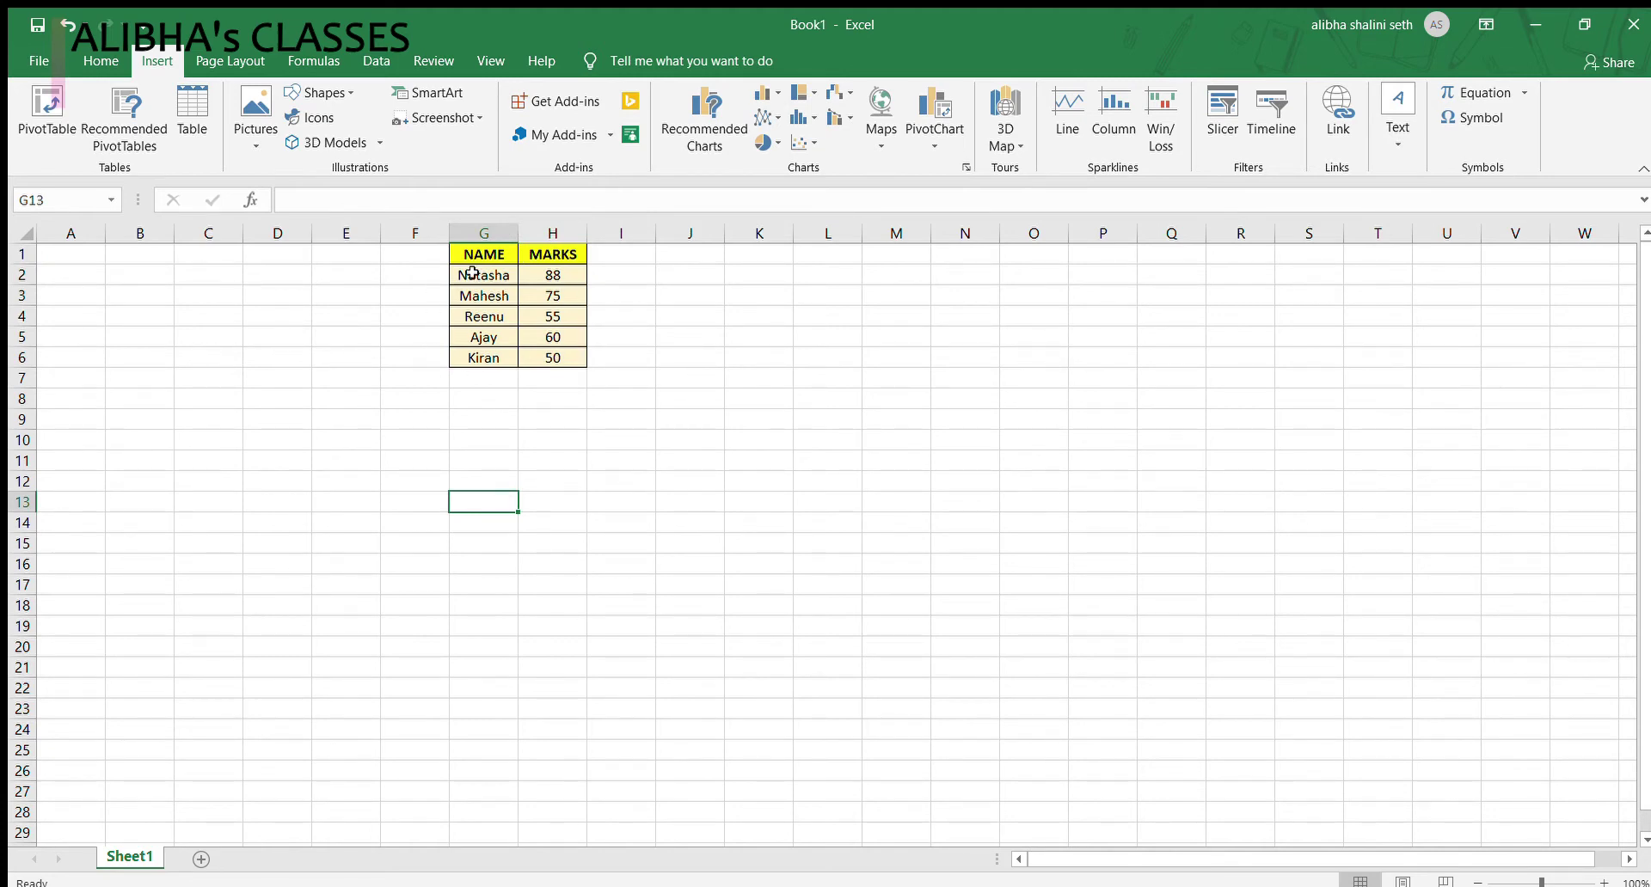
{"action": "left_click_drag", "start_coordinate": [464, 255], "coordinate": [553, 359]}
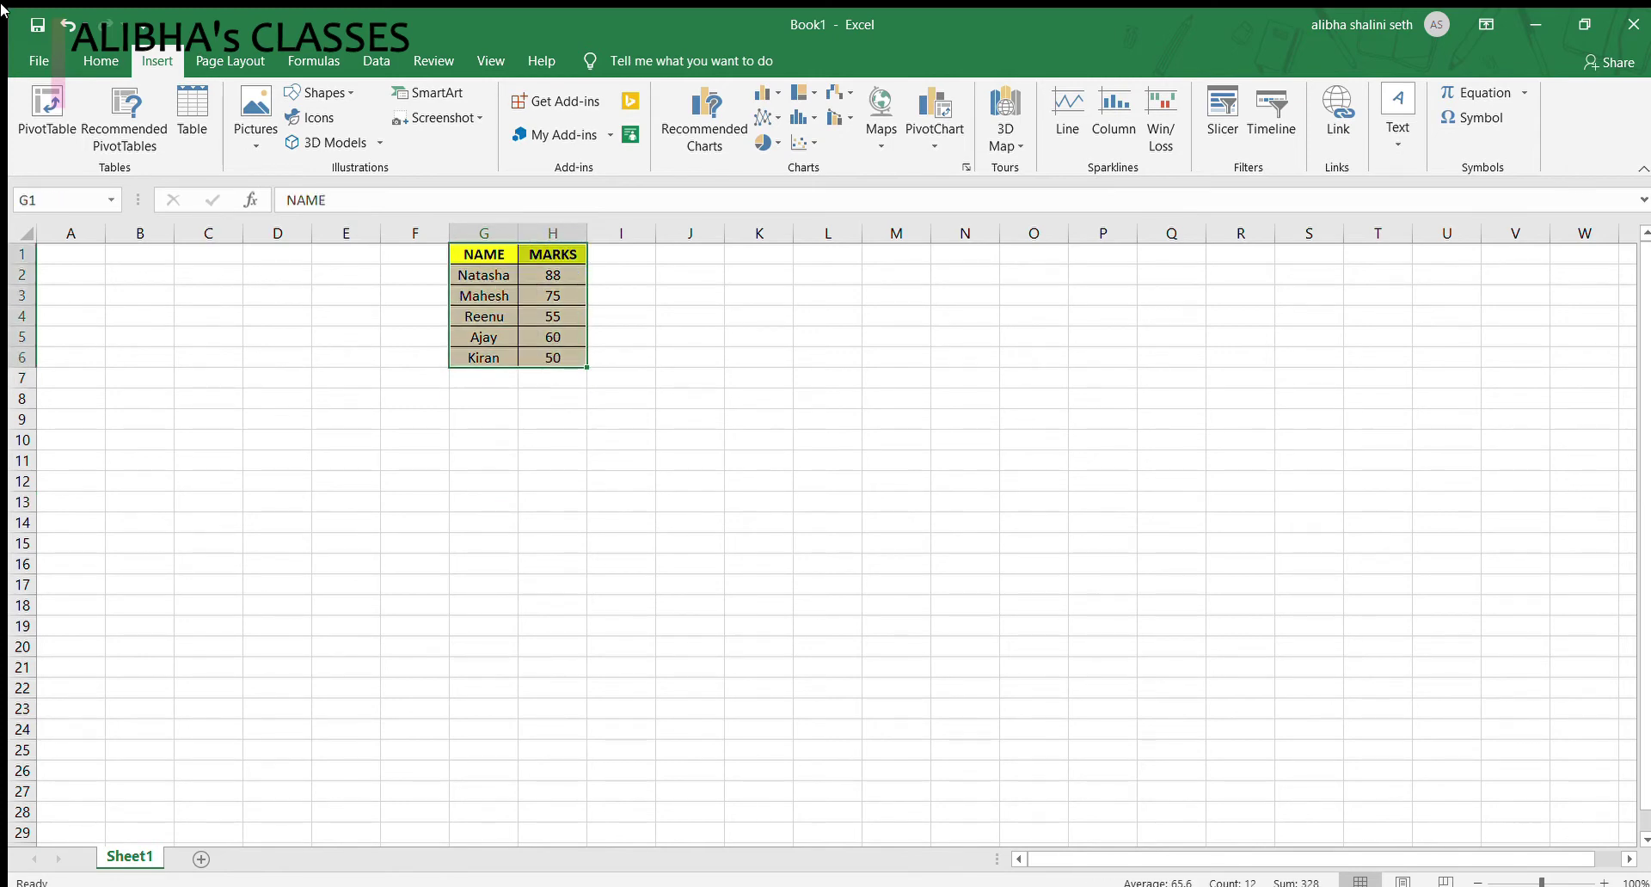
{"action": "left_click", "coordinate": [124, 58]}
{"action": "left_click", "coordinate": [139, 58]}
{"action": "left_click", "coordinate": [773, 142]}
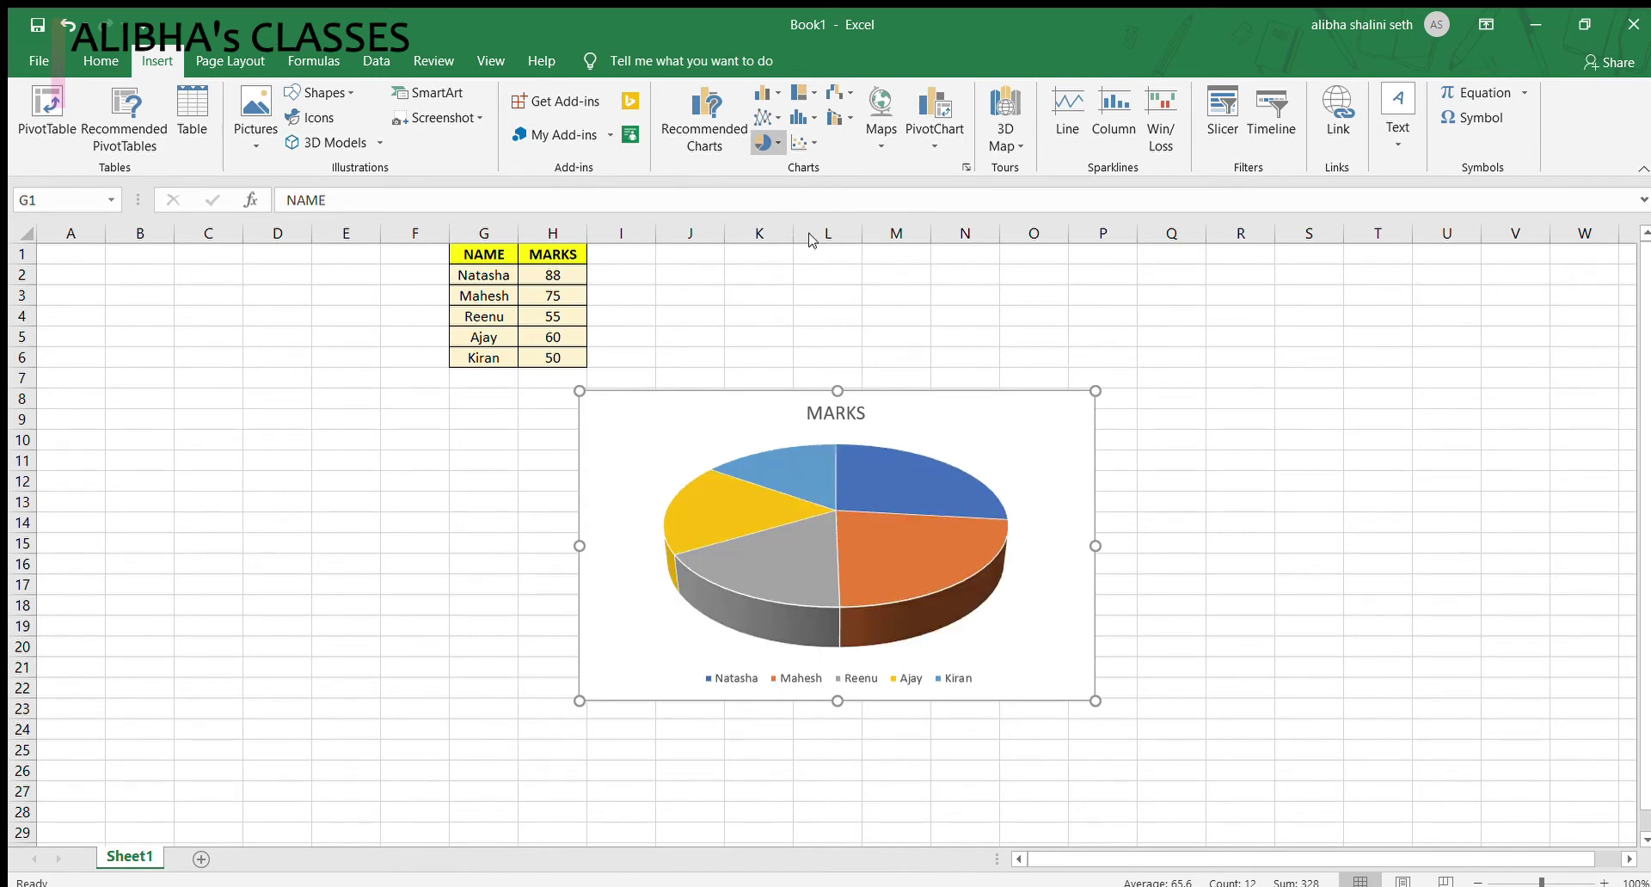
{"action": "left_click", "coordinate": [761, 250]}
{"action": "left_click", "coordinate": [822, 211]}
{"action": "left_click", "coordinate": [774, 282]}
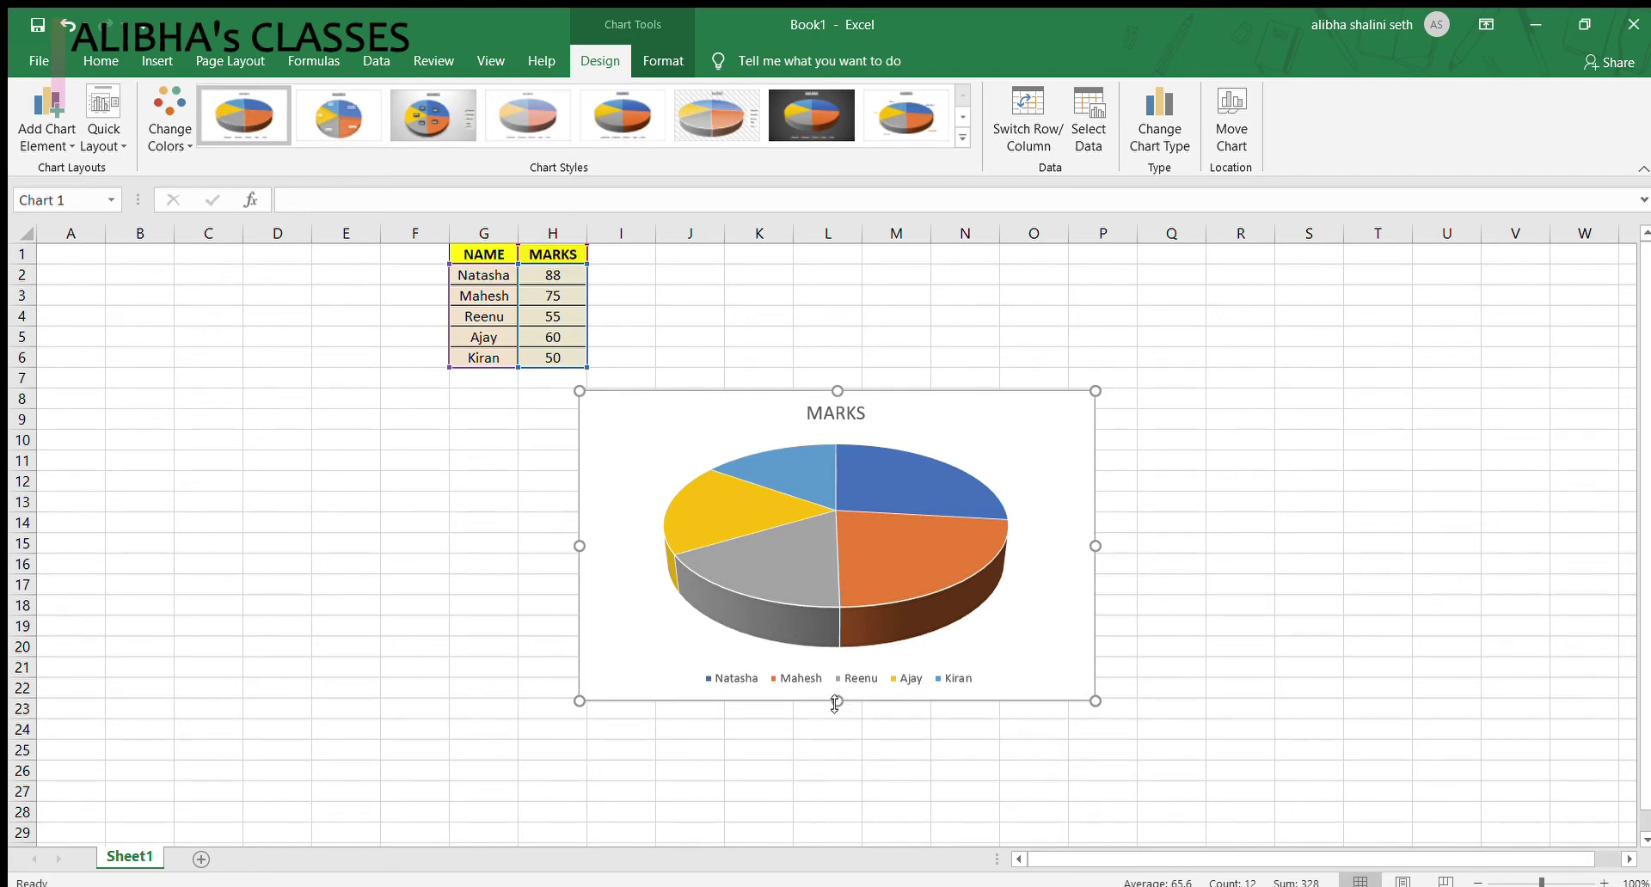
Step: Enlarge the pie chart, widening it slightly within column P and extending its lower edge into row 26
{"action": "left_click_drag", "start_coordinate": [835, 704], "coordinate": [866, 745]}
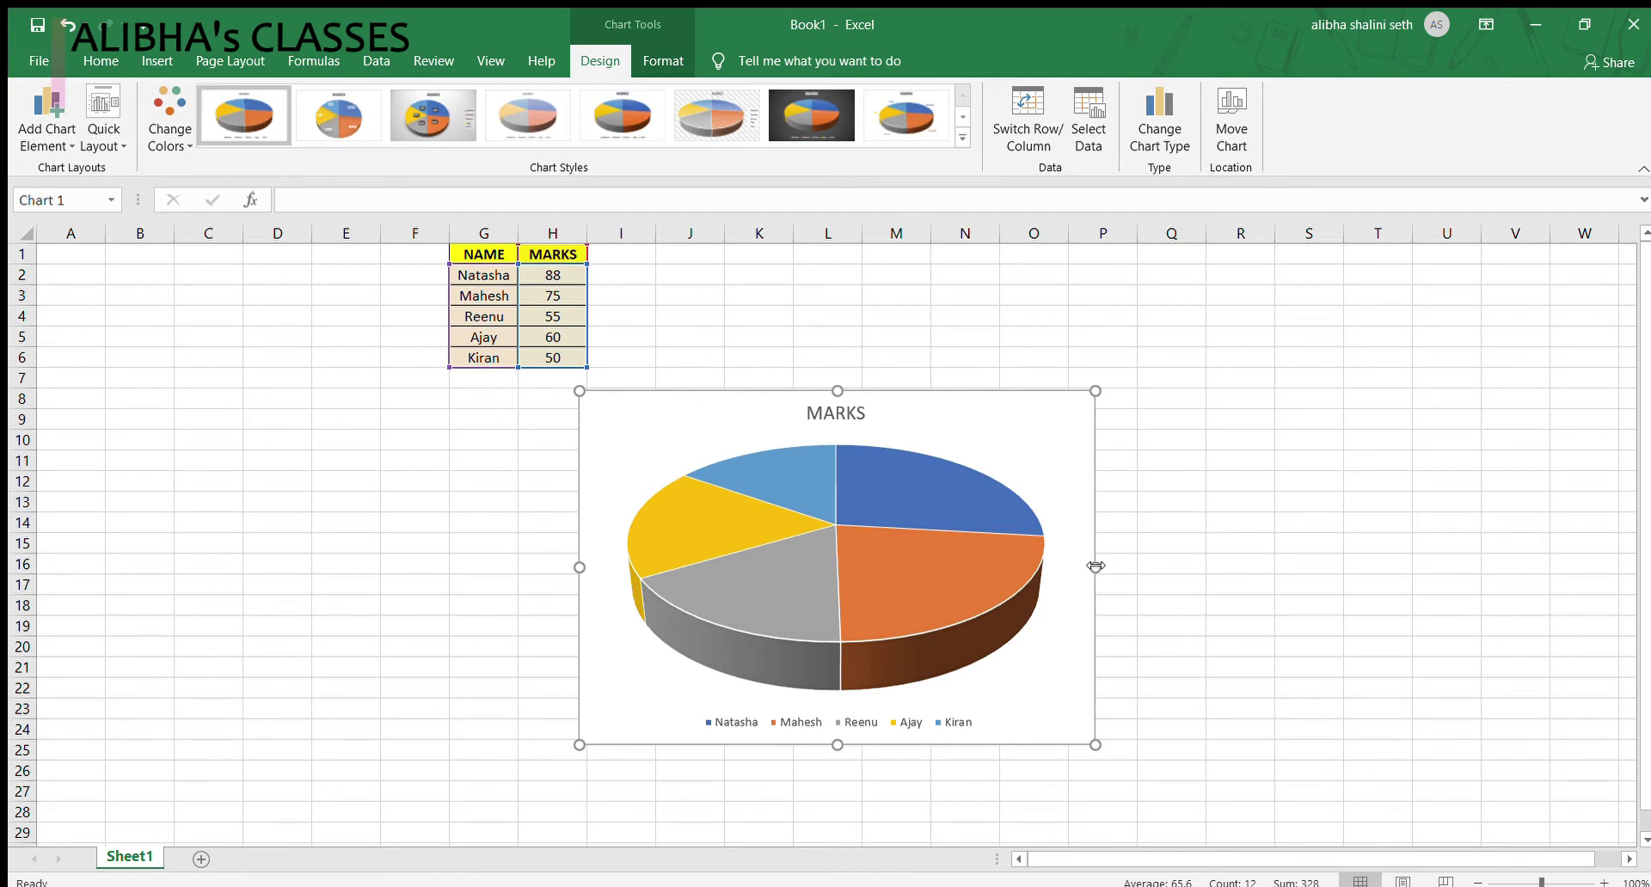
{"action": "left_click_drag", "start_coordinate": [1096, 566], "coordinate": [1122, 571]}
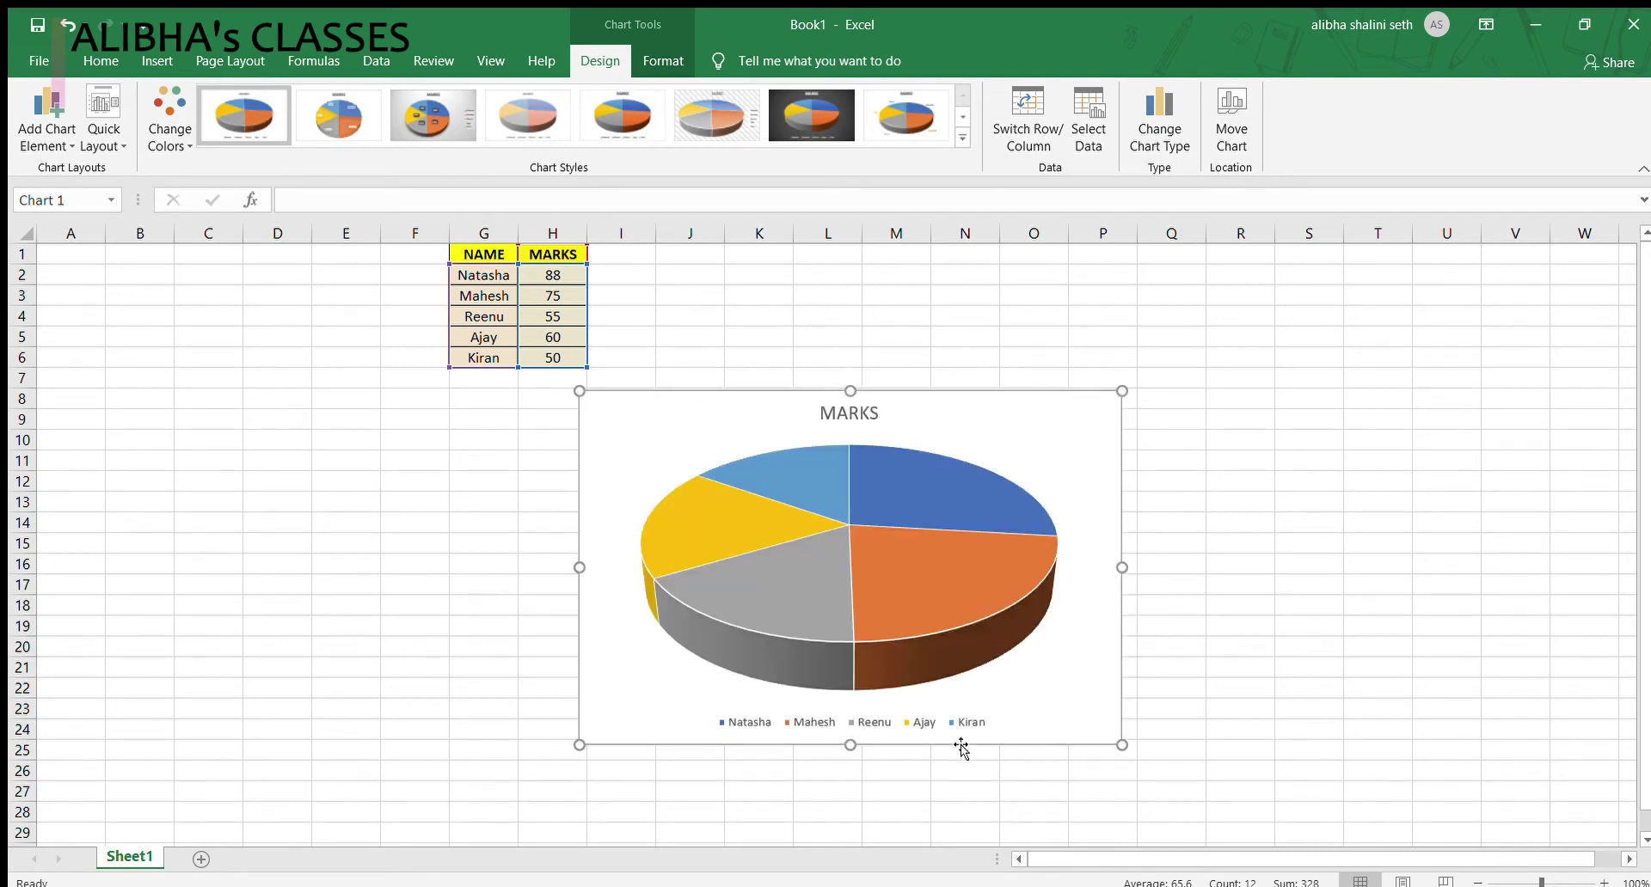
{"action": "left_click_drag", "start_coordinate": [851, 744], "coordinate": [850, 767]}
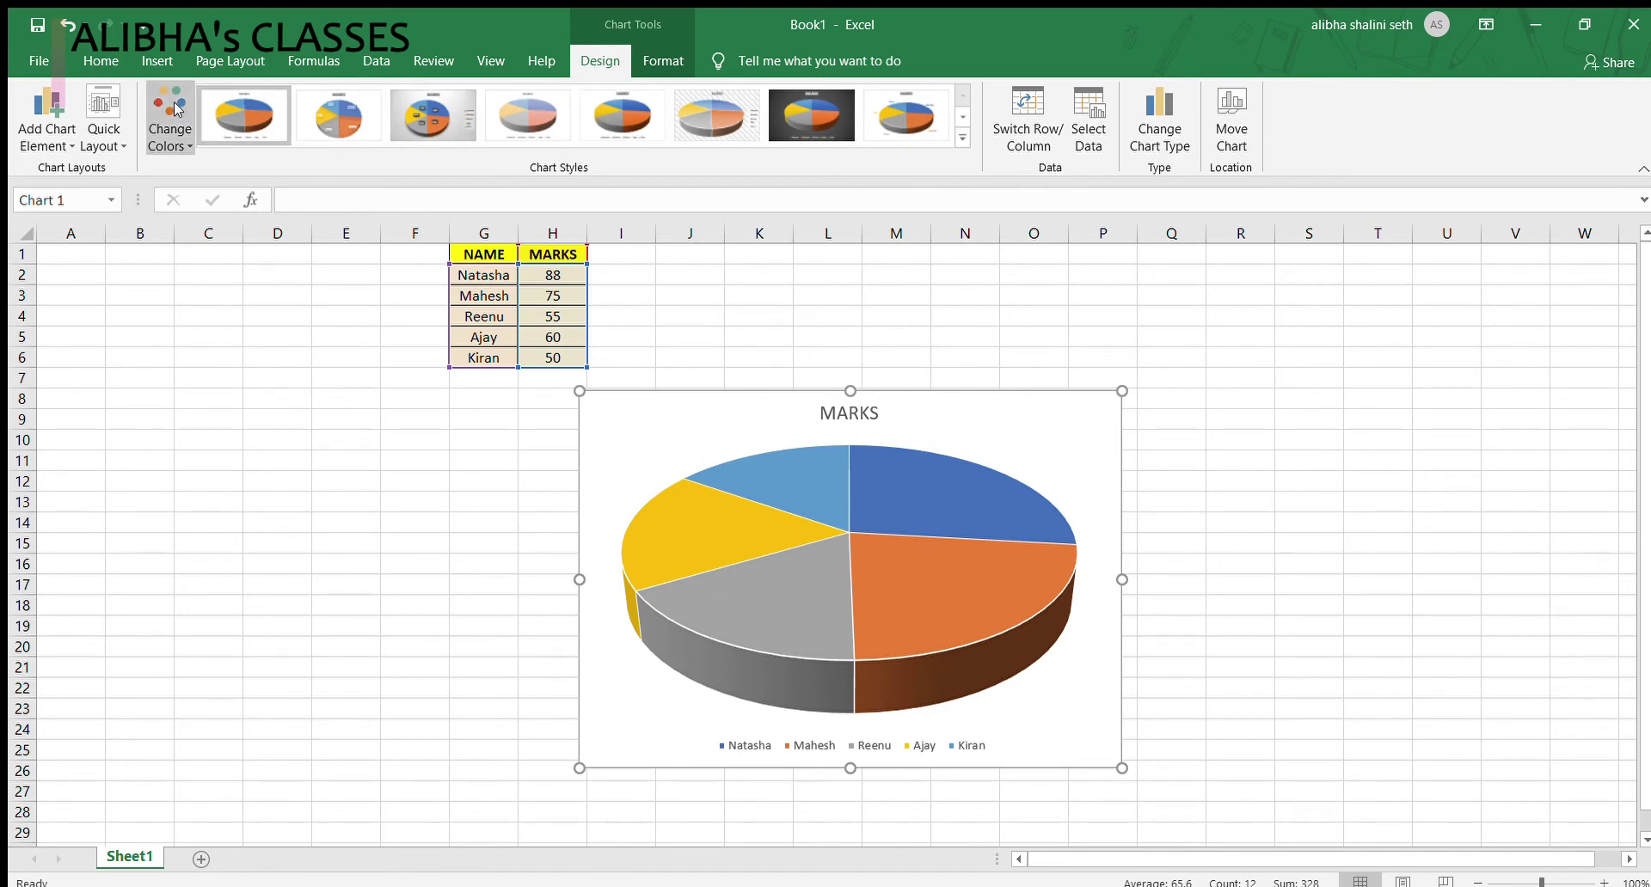
Step: Browse the chart styles and apply the one with a dark gradient background to the pie chart
{"action": "left_click", "coordinate": [335, 120]}
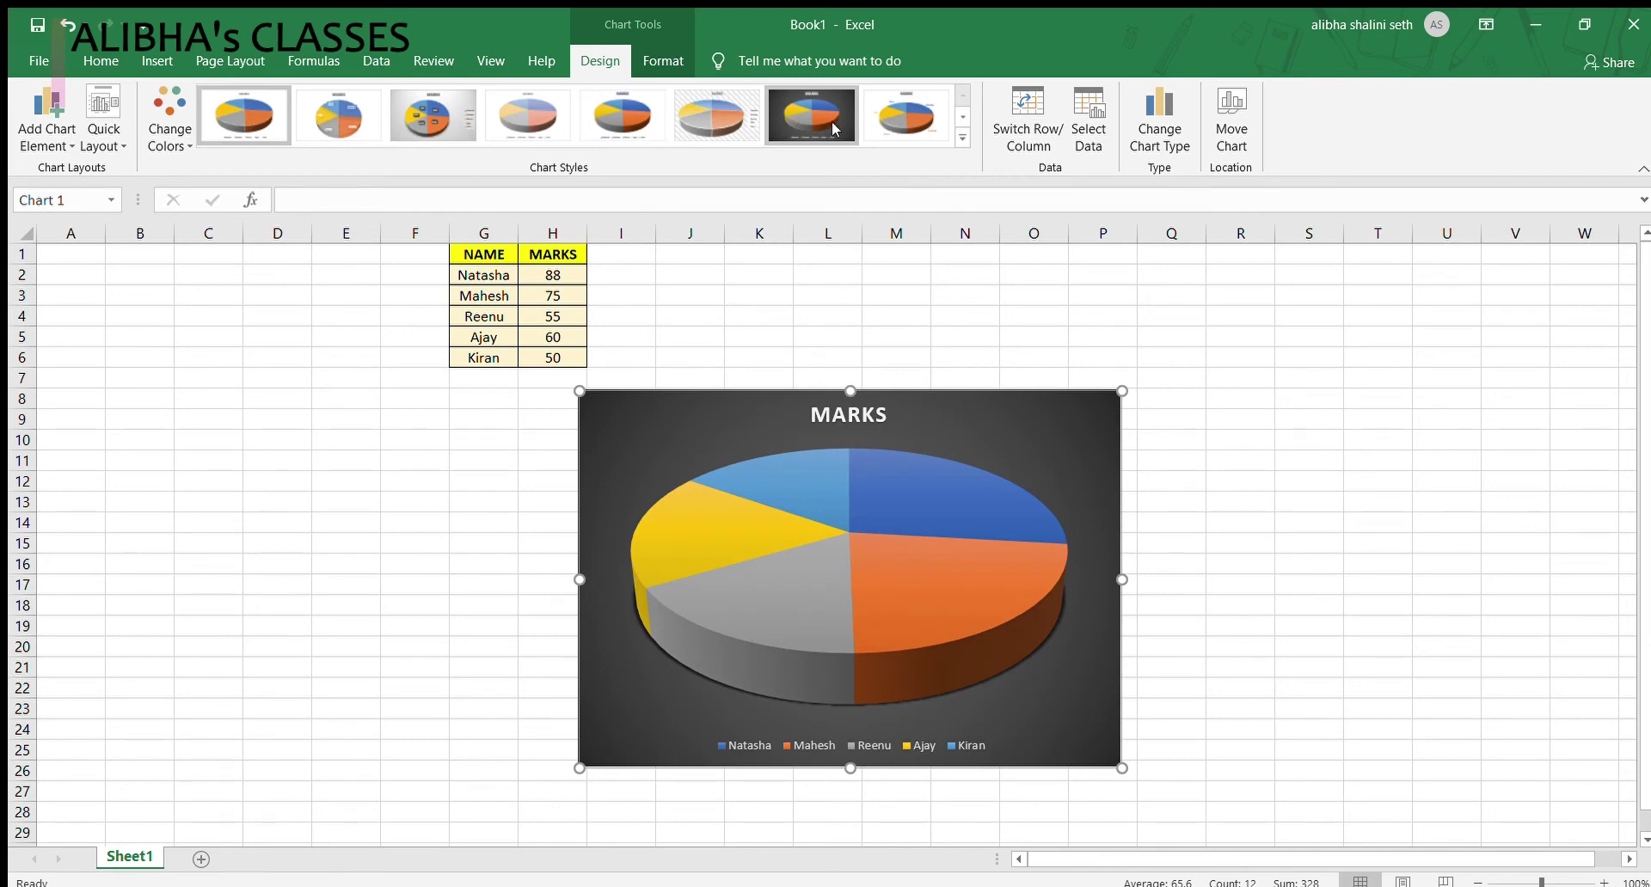
{"action": "left_click", "coordinate": [963, 117]}
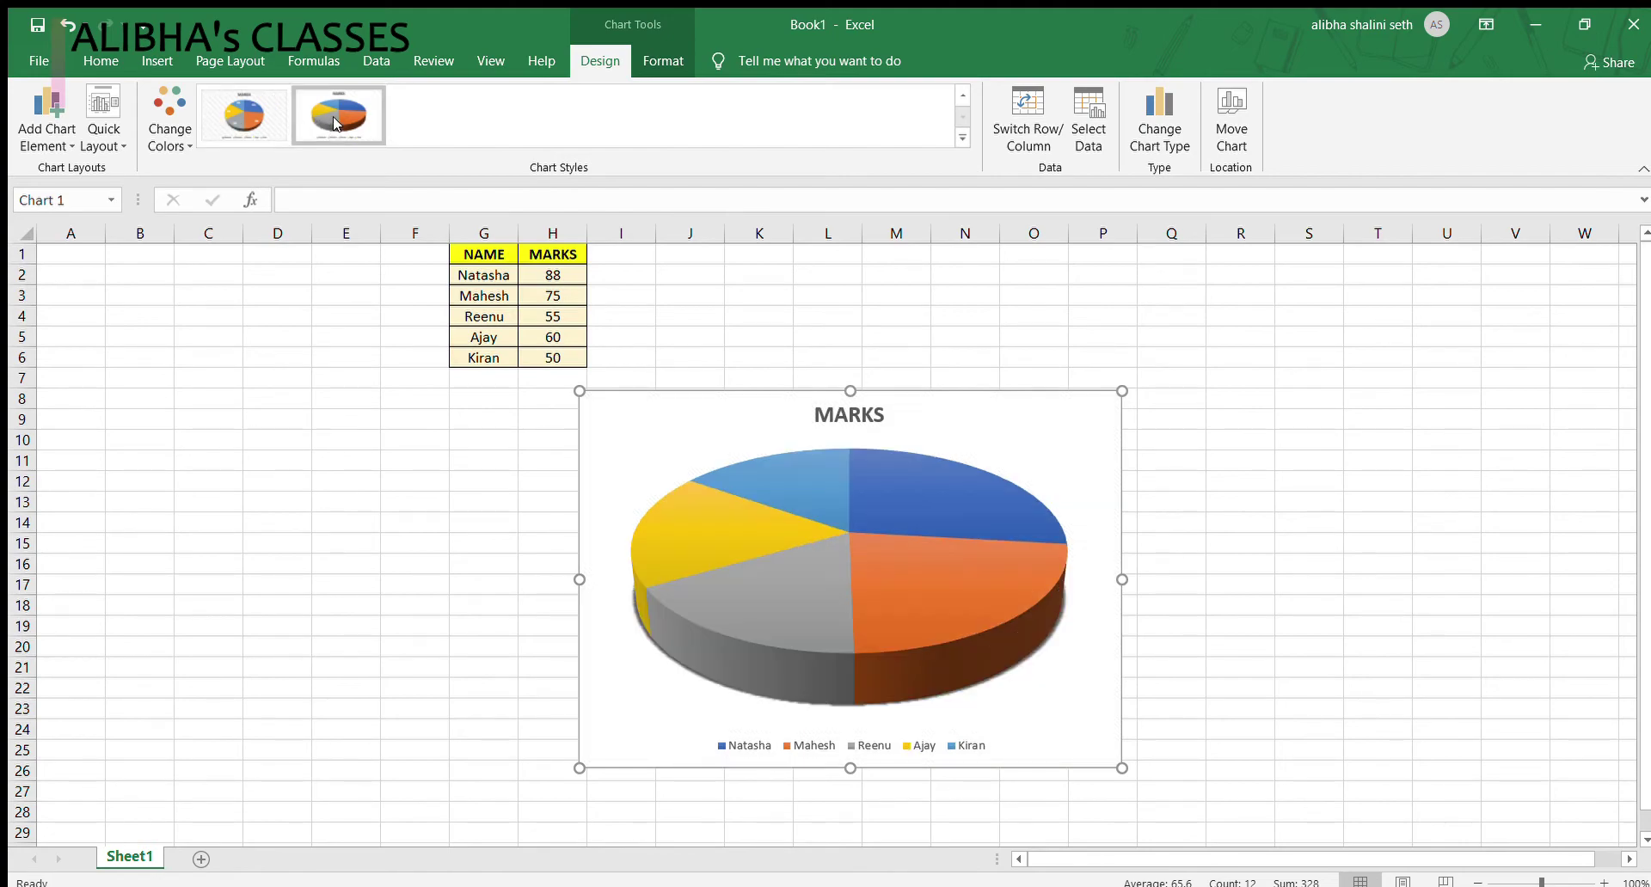
{"action": "left_click", "coordinate": [961, 94]}
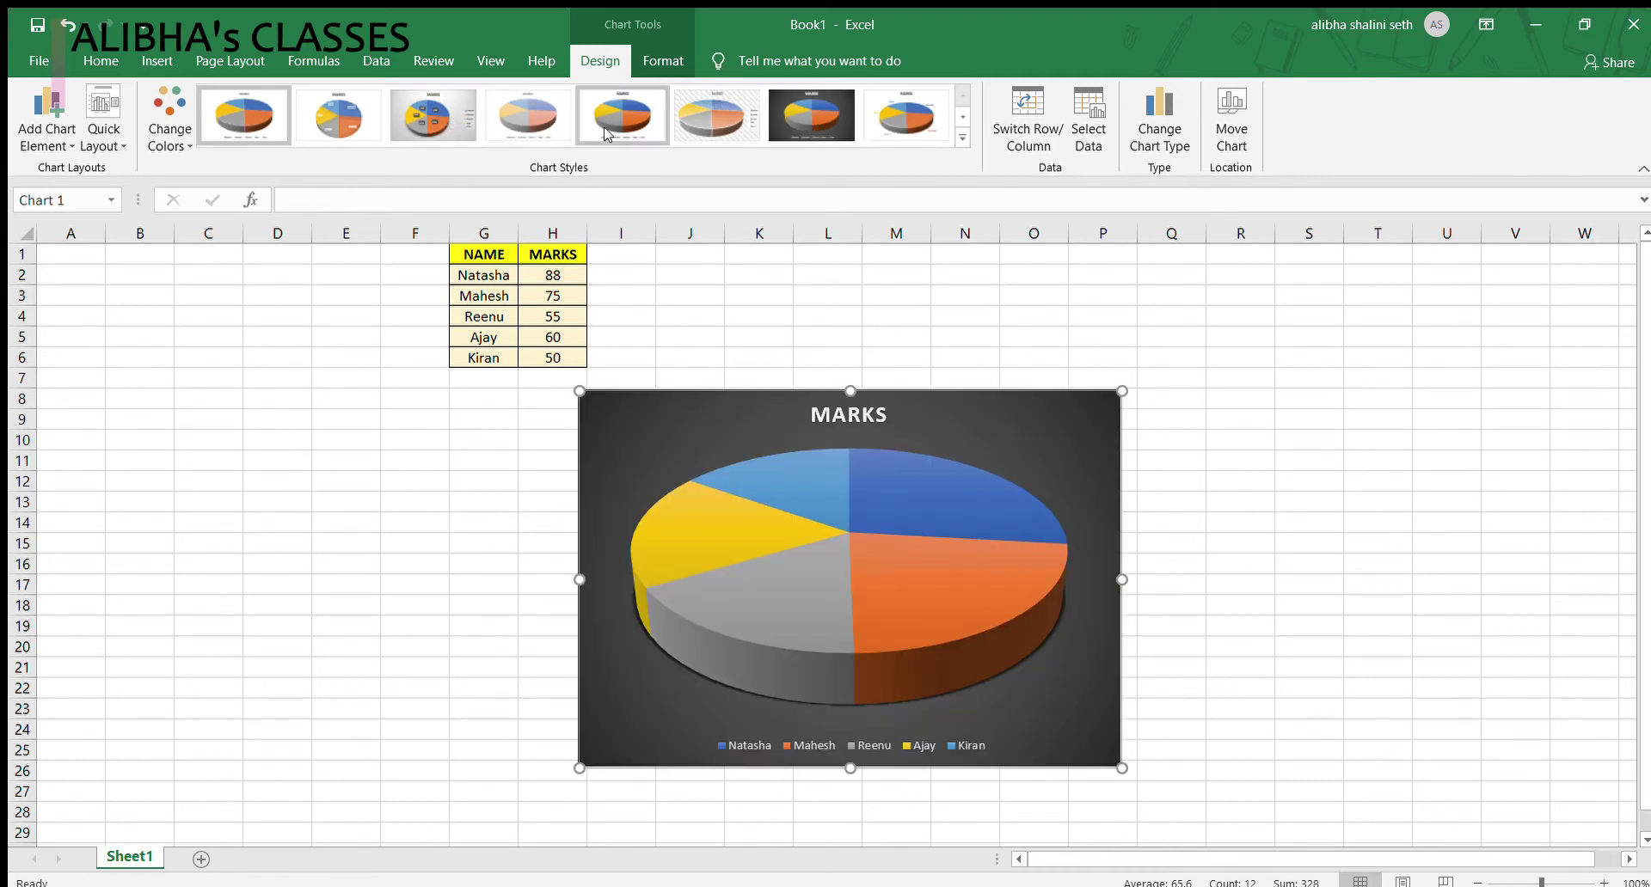
{"action": "left_click", "coordinate": [806, 114]}
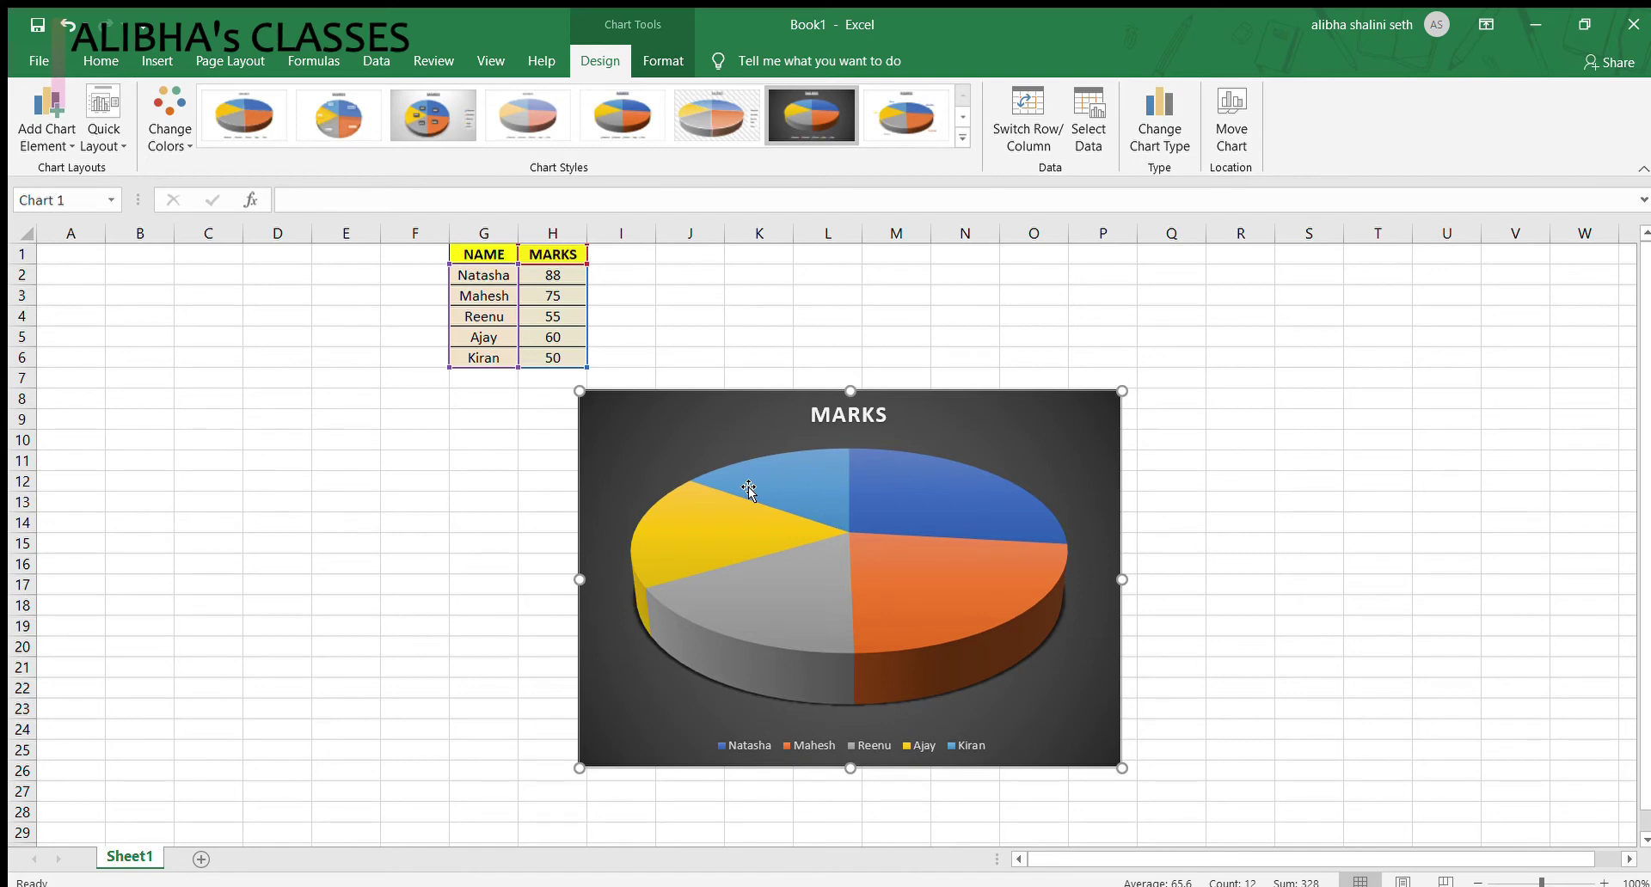
Step: Try a lighter chart style on the pie chart and undo it
{"action": "left_click", "coordinate": [1160, 137]}
{"action": "key", "text": "ctrl+z"}
{"action": "key", "text": "ctrl+y"}
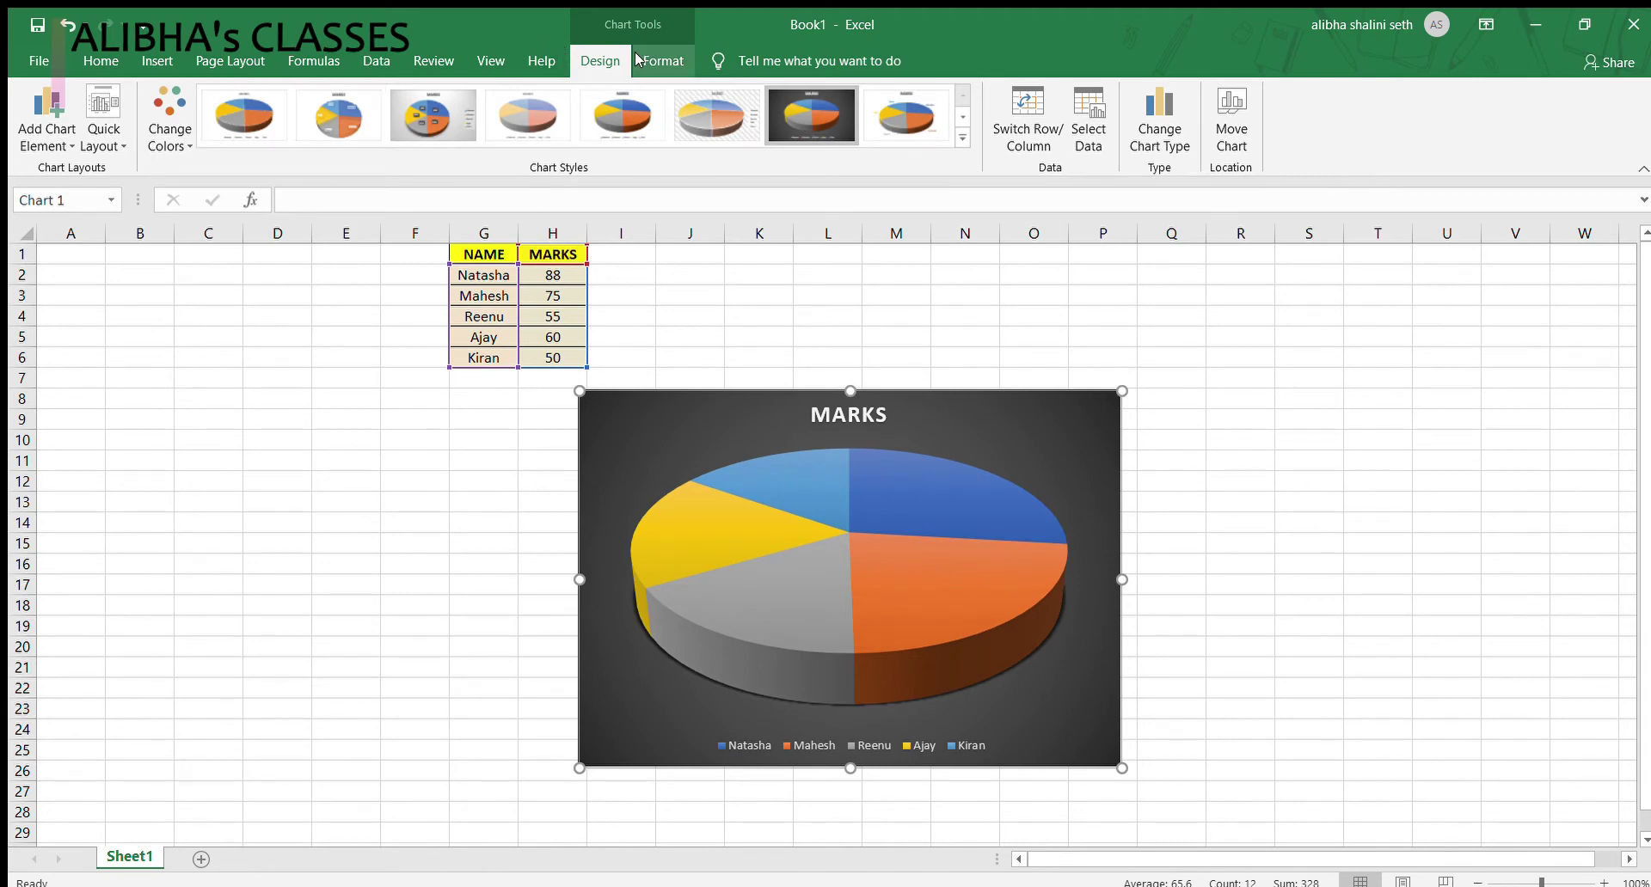
{"action": "left_click", "coordinate": [527, 114]}
{"action": "key", "text": "ctrl+z"}
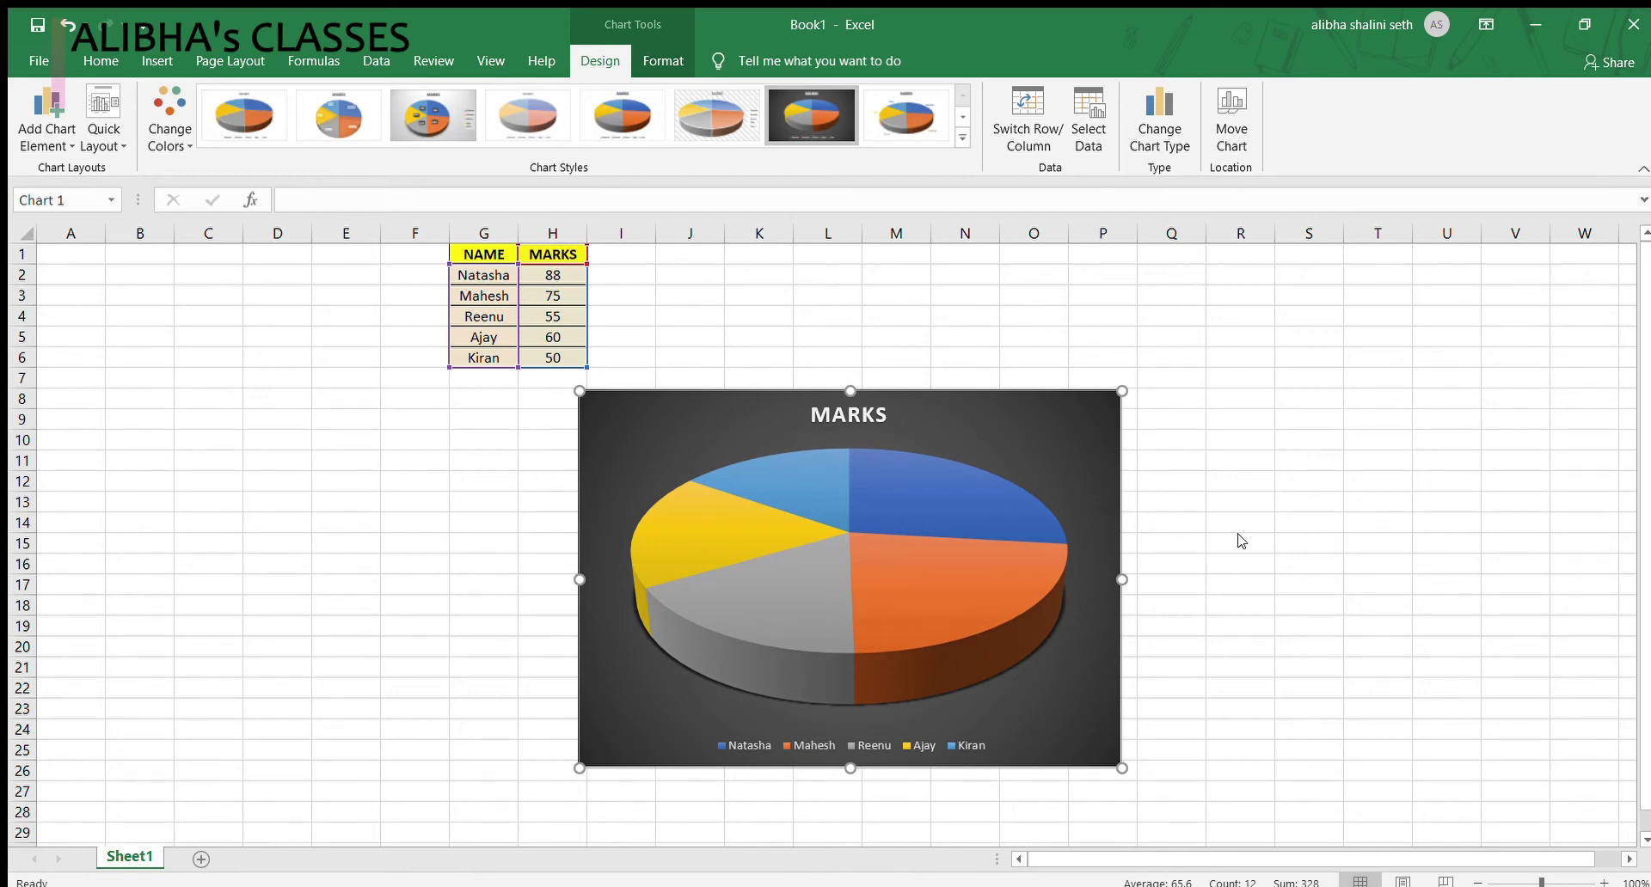
Step: Move the chart's legend to the right of the pie
{"action": "left_click", "coordinate": [1149, 529]}
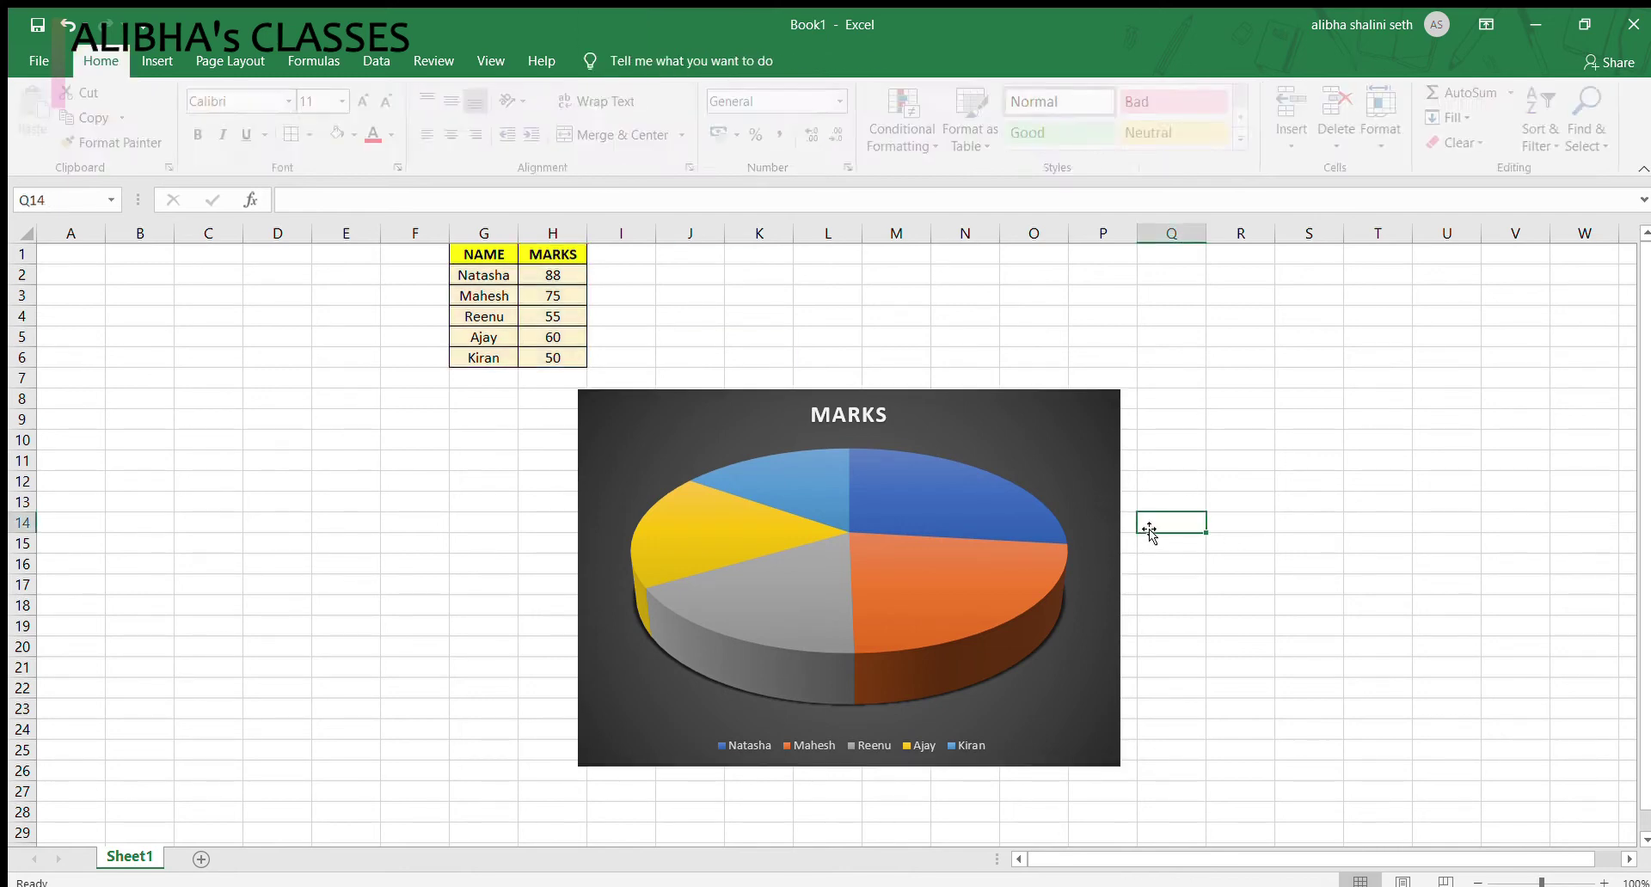
{"action": "left_click", "coordinate": [833, 593]}
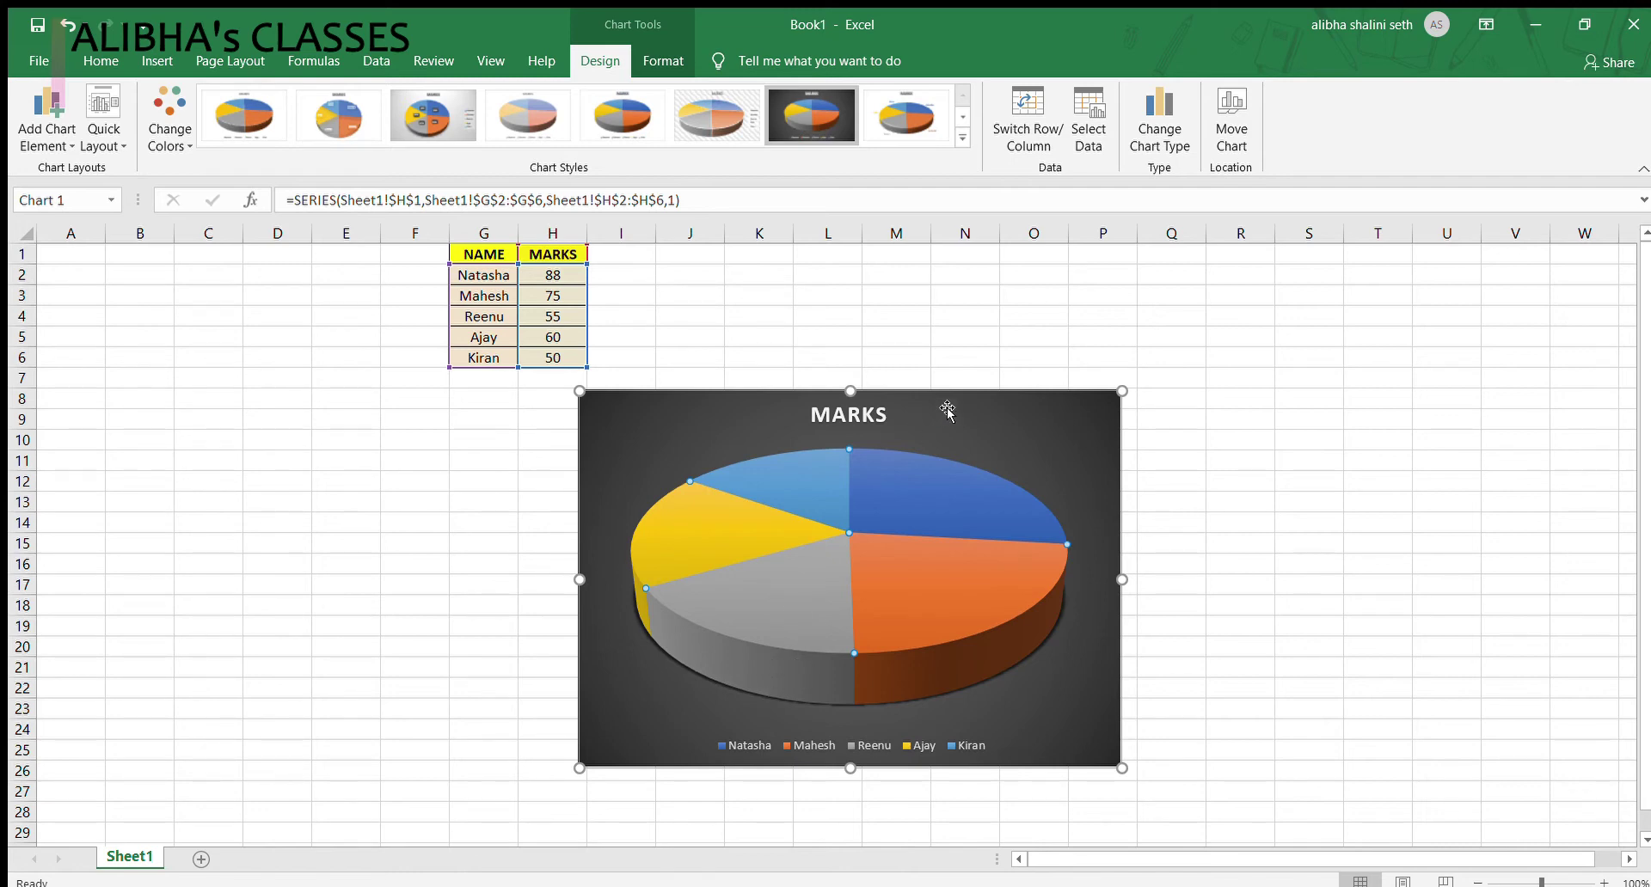
{"action": "left_click", "coordinate": [724, 406]}
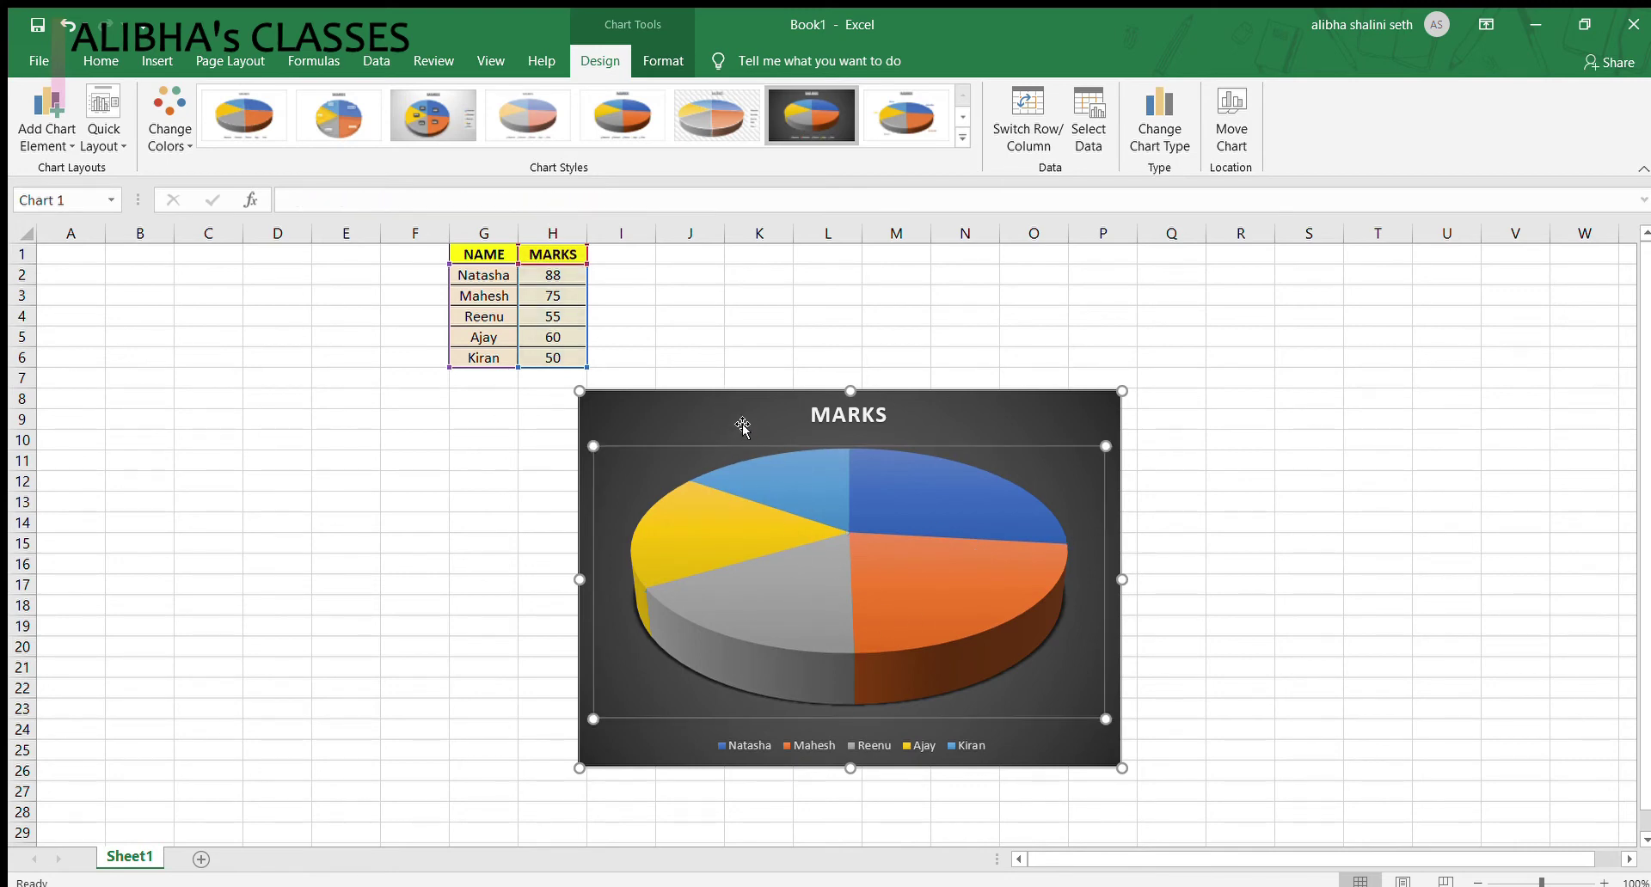
{"action": "left_click", "coordinate": [815, 549]}
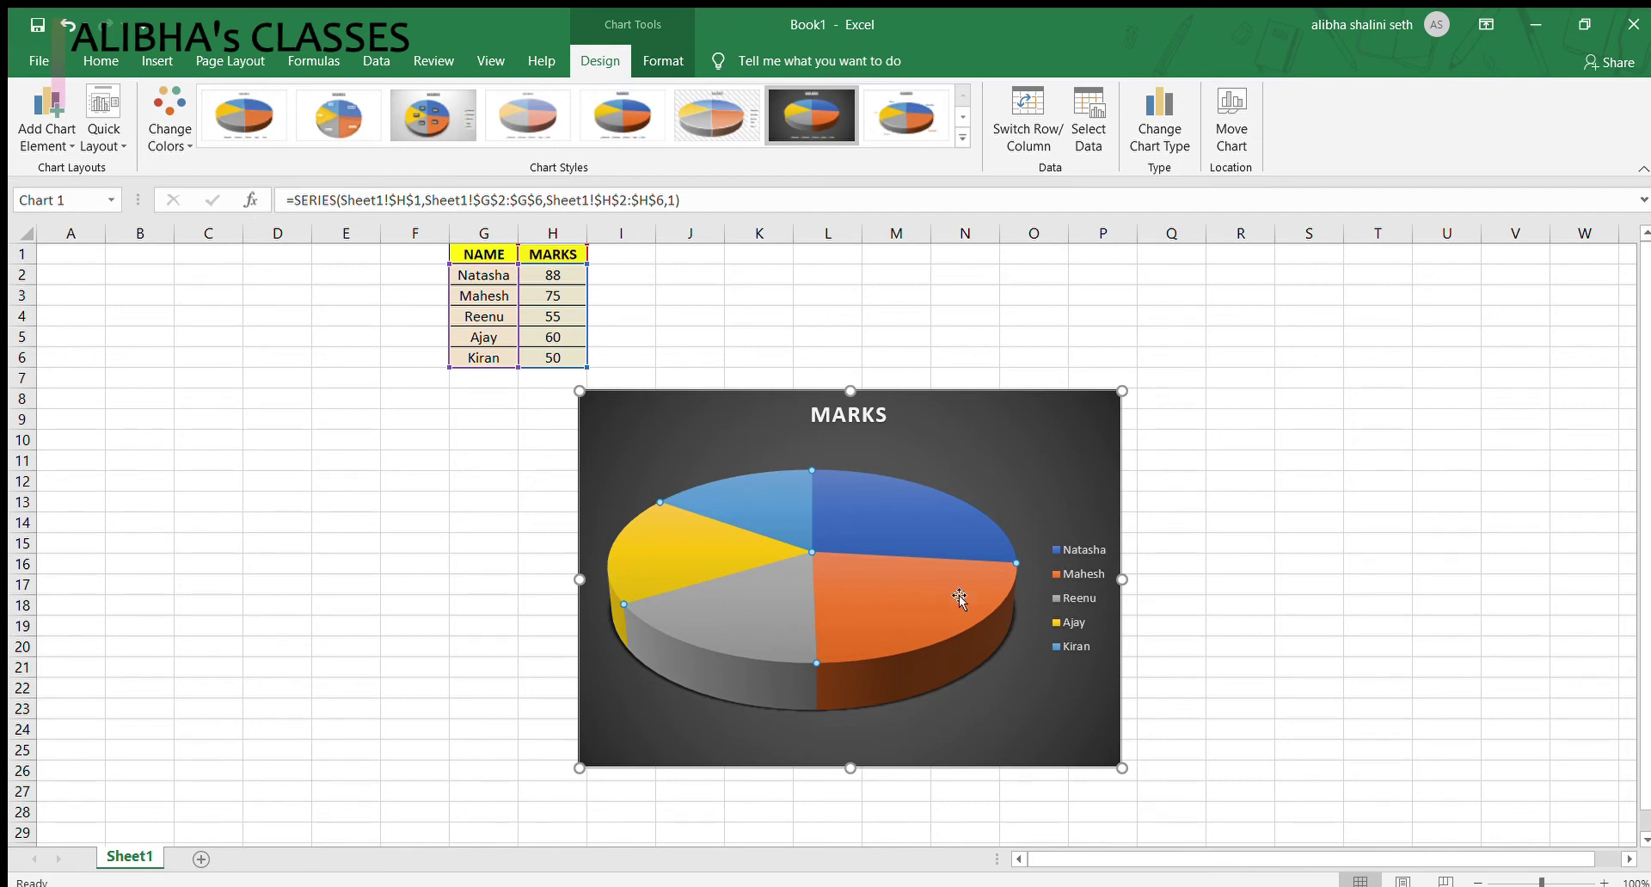
Step: Format the chart legend with a light grey fill and bold dark red text
{"action": "left_click", "coordinate": [1066, 565]}
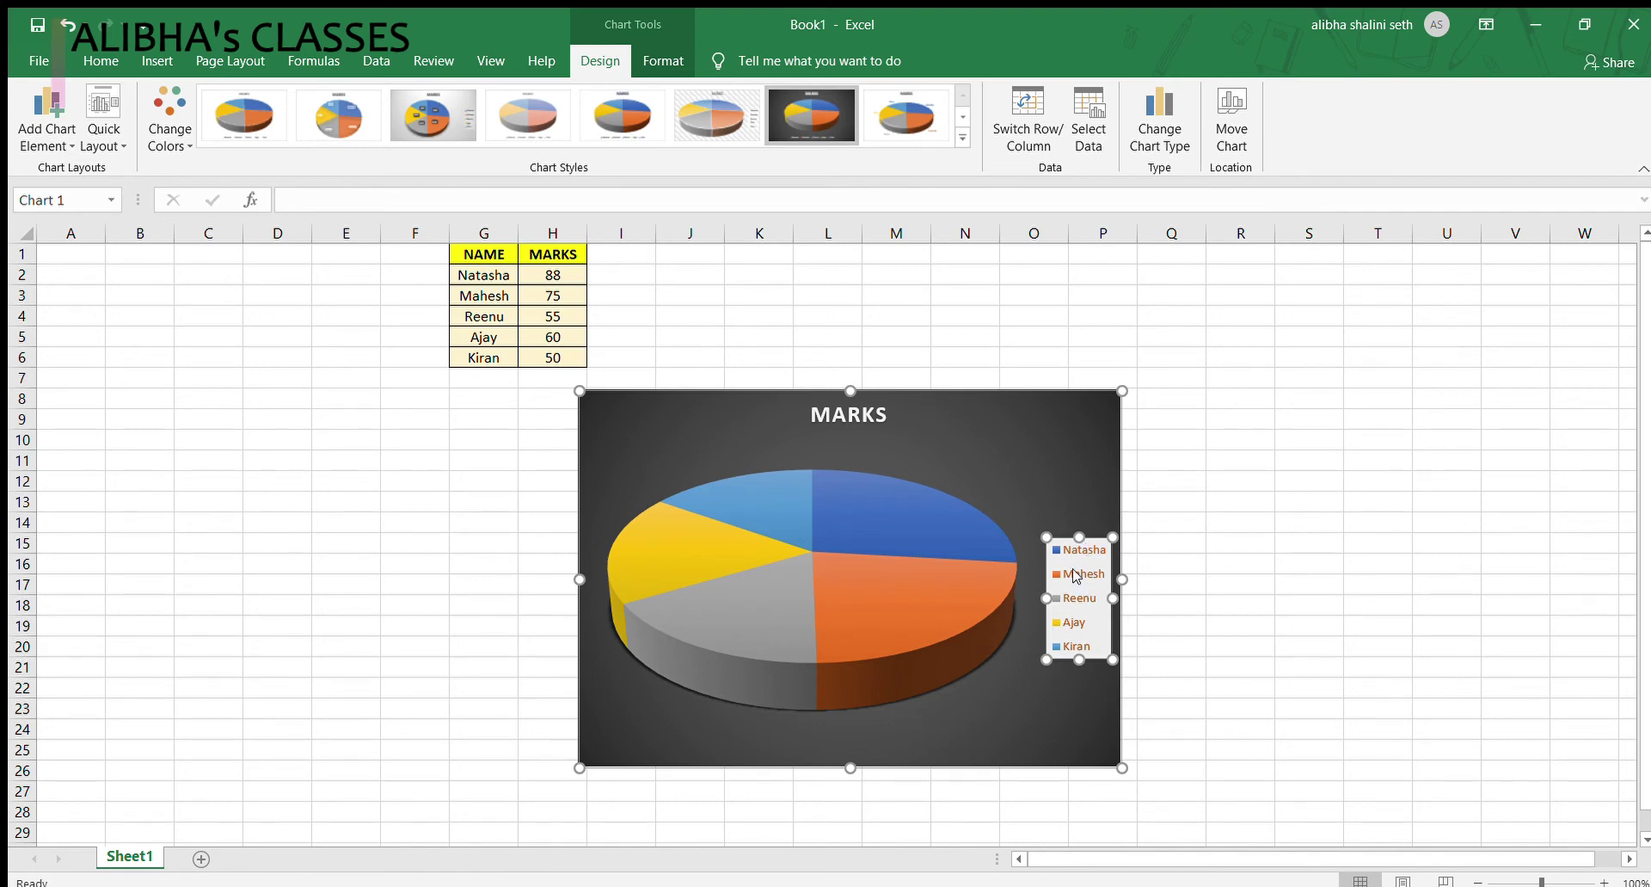
{"action": "left_click", "coordinate": [1064, 756]}
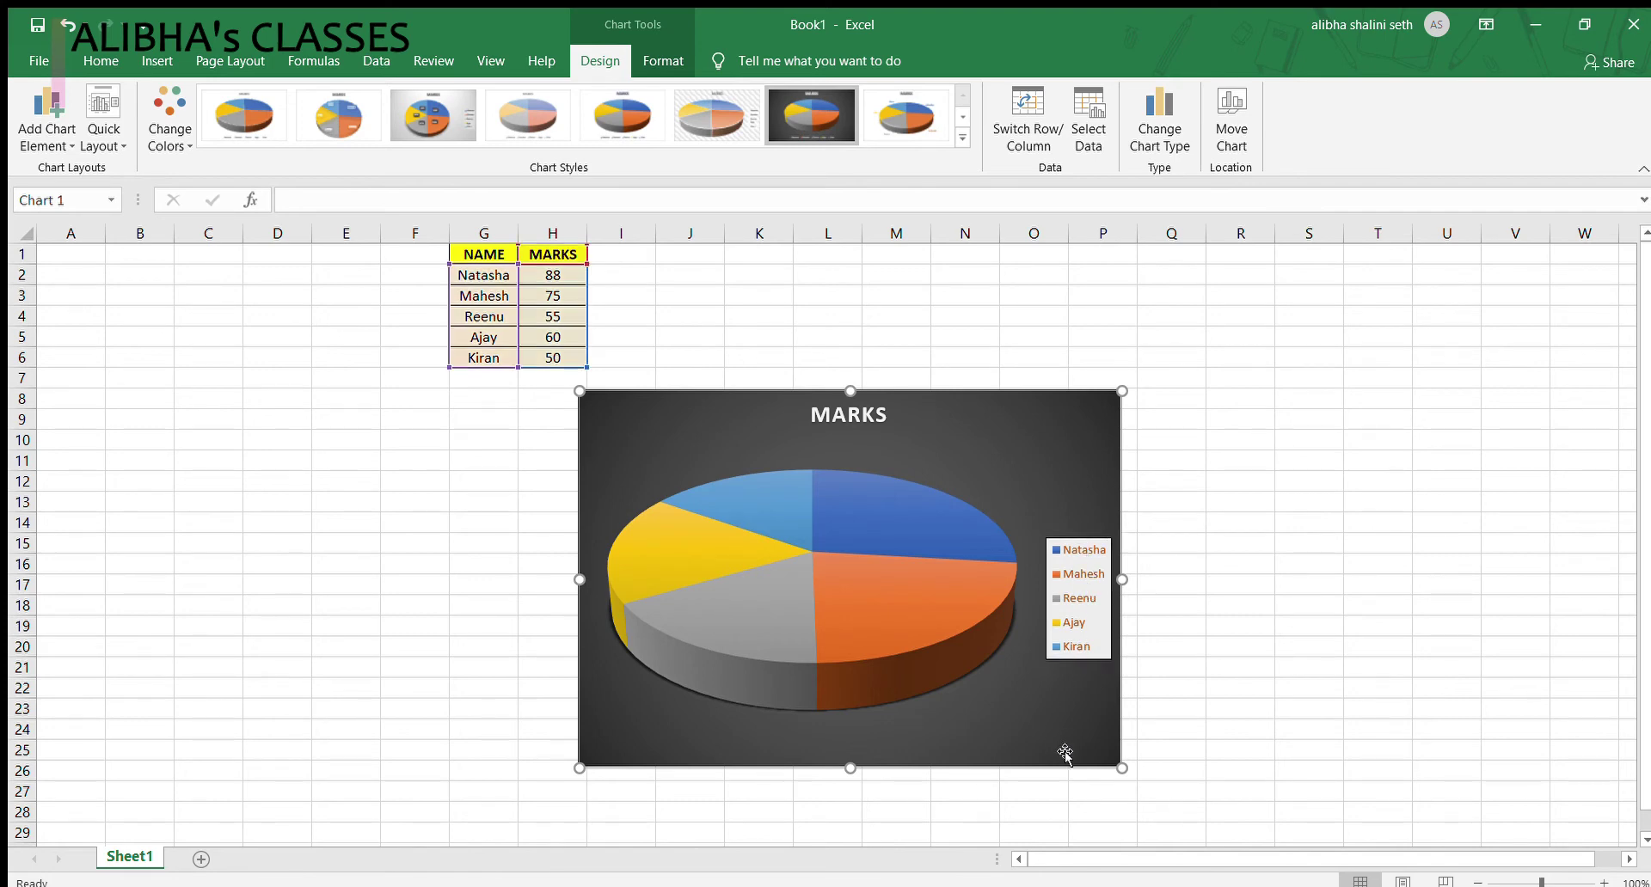
{"action": "left_click", "coordinate": [1110, 583]}
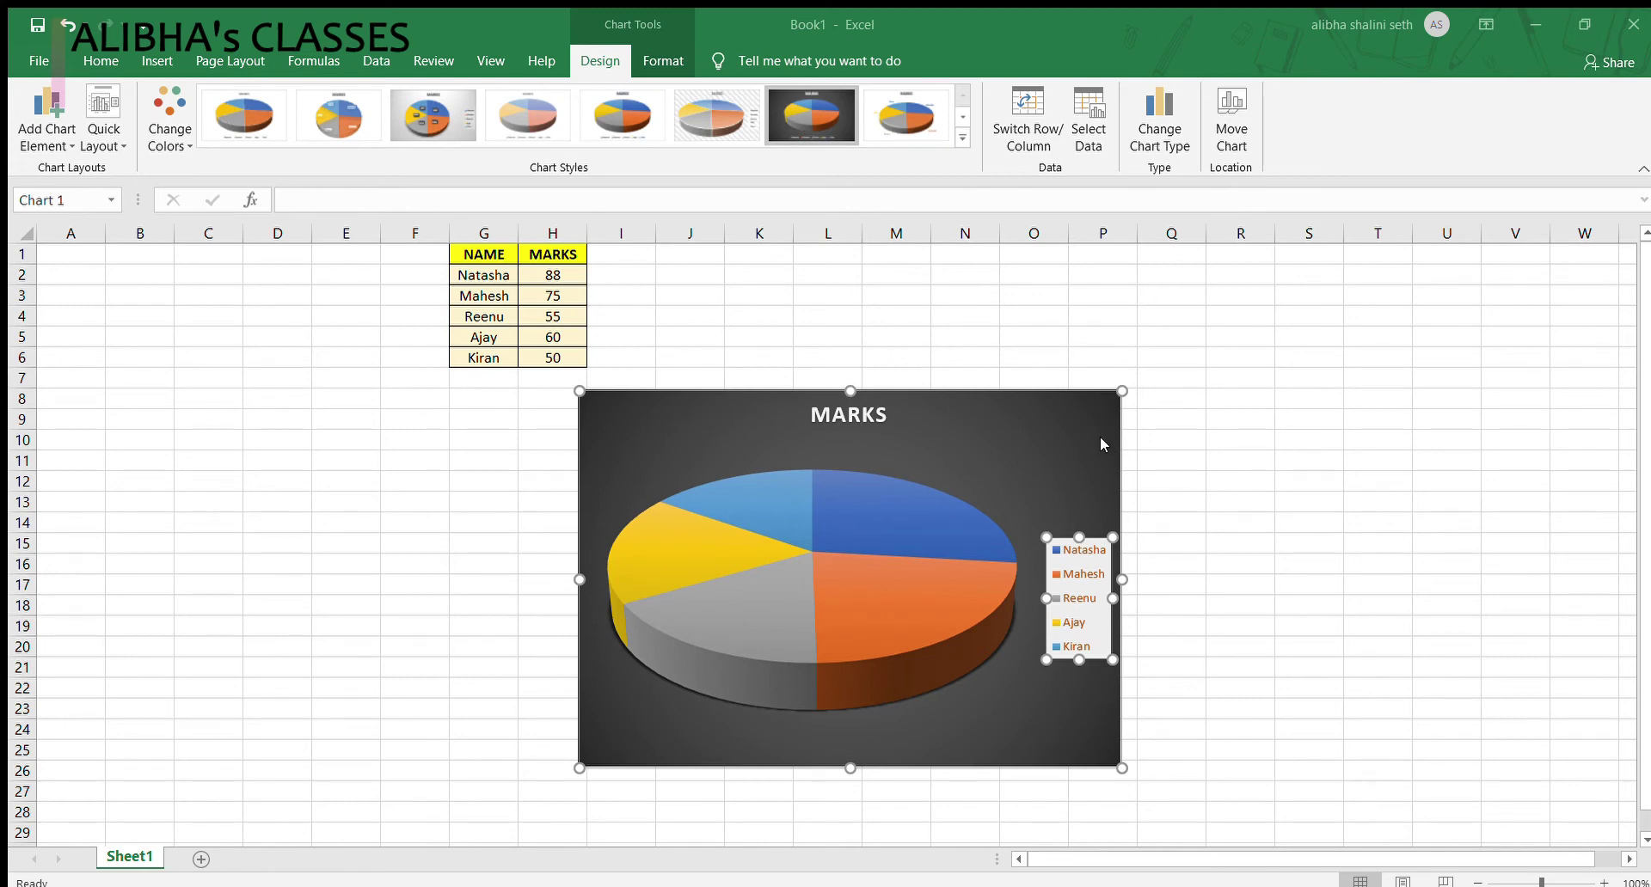
{"action": "left_click", "coordinate": [1219, 457]}
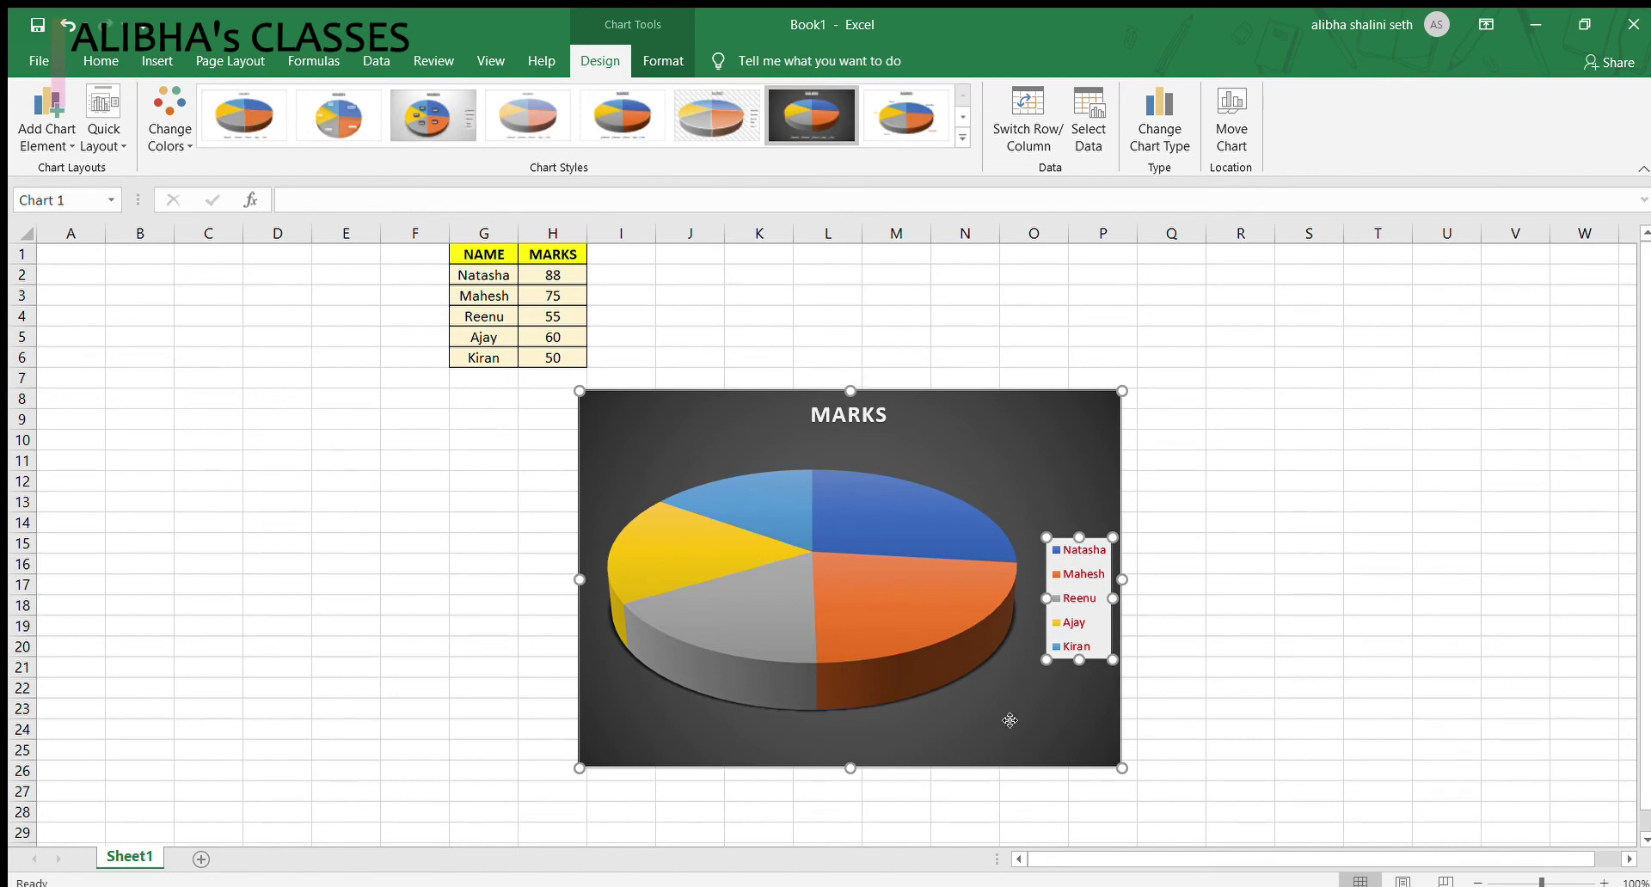
{"action": "left_click", "coordinate": [1009, 721]}
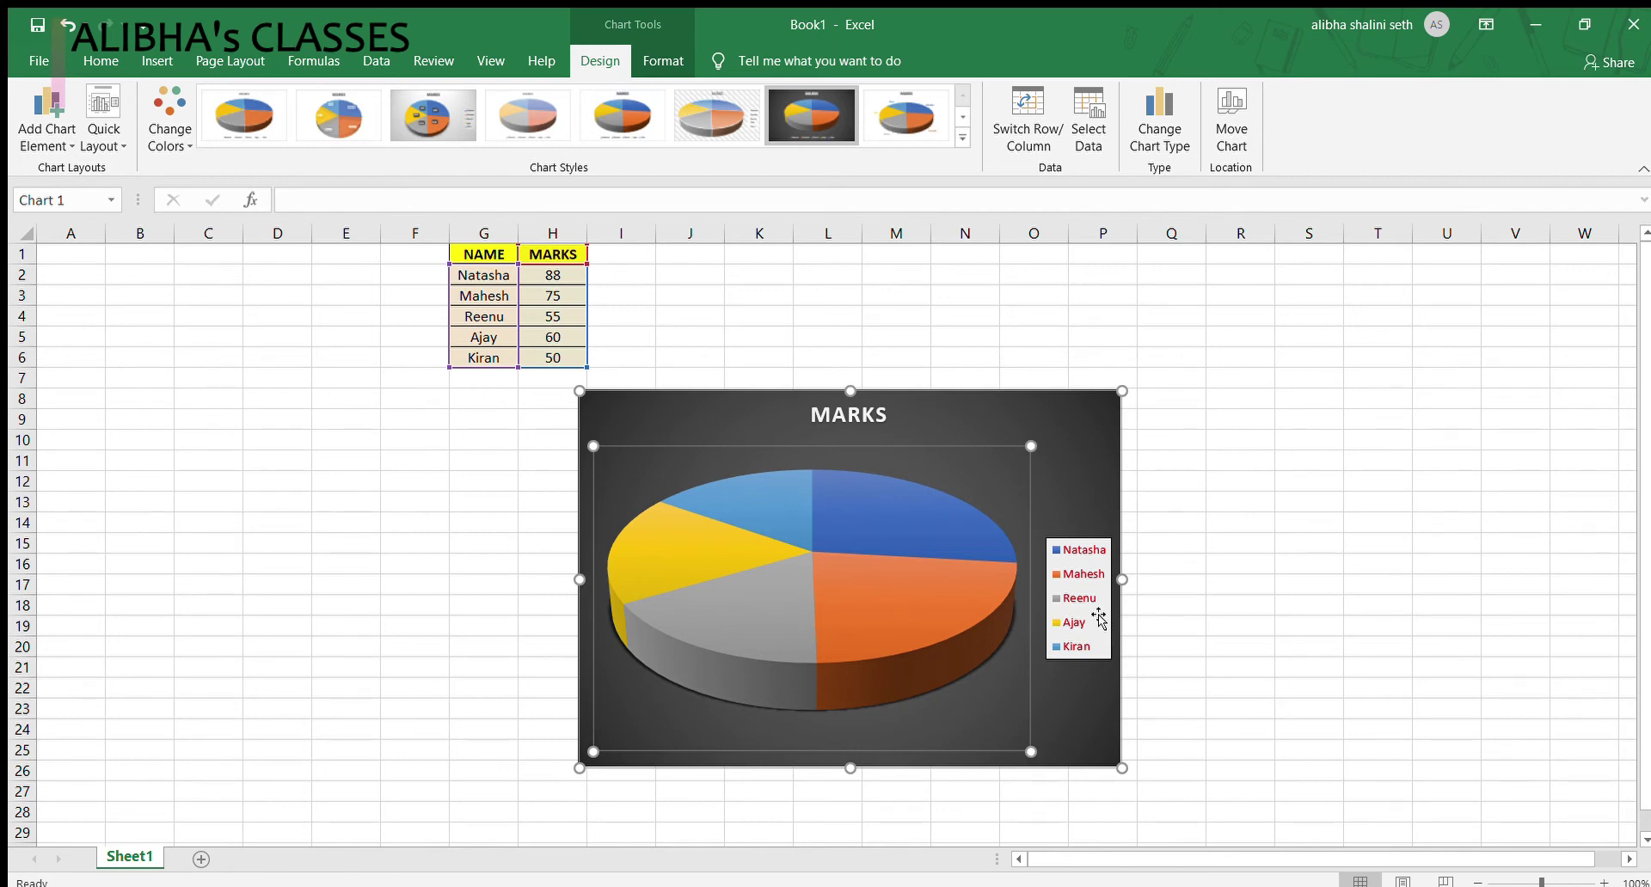
{"action": "left_click", "coordinate": [1072, 563]}
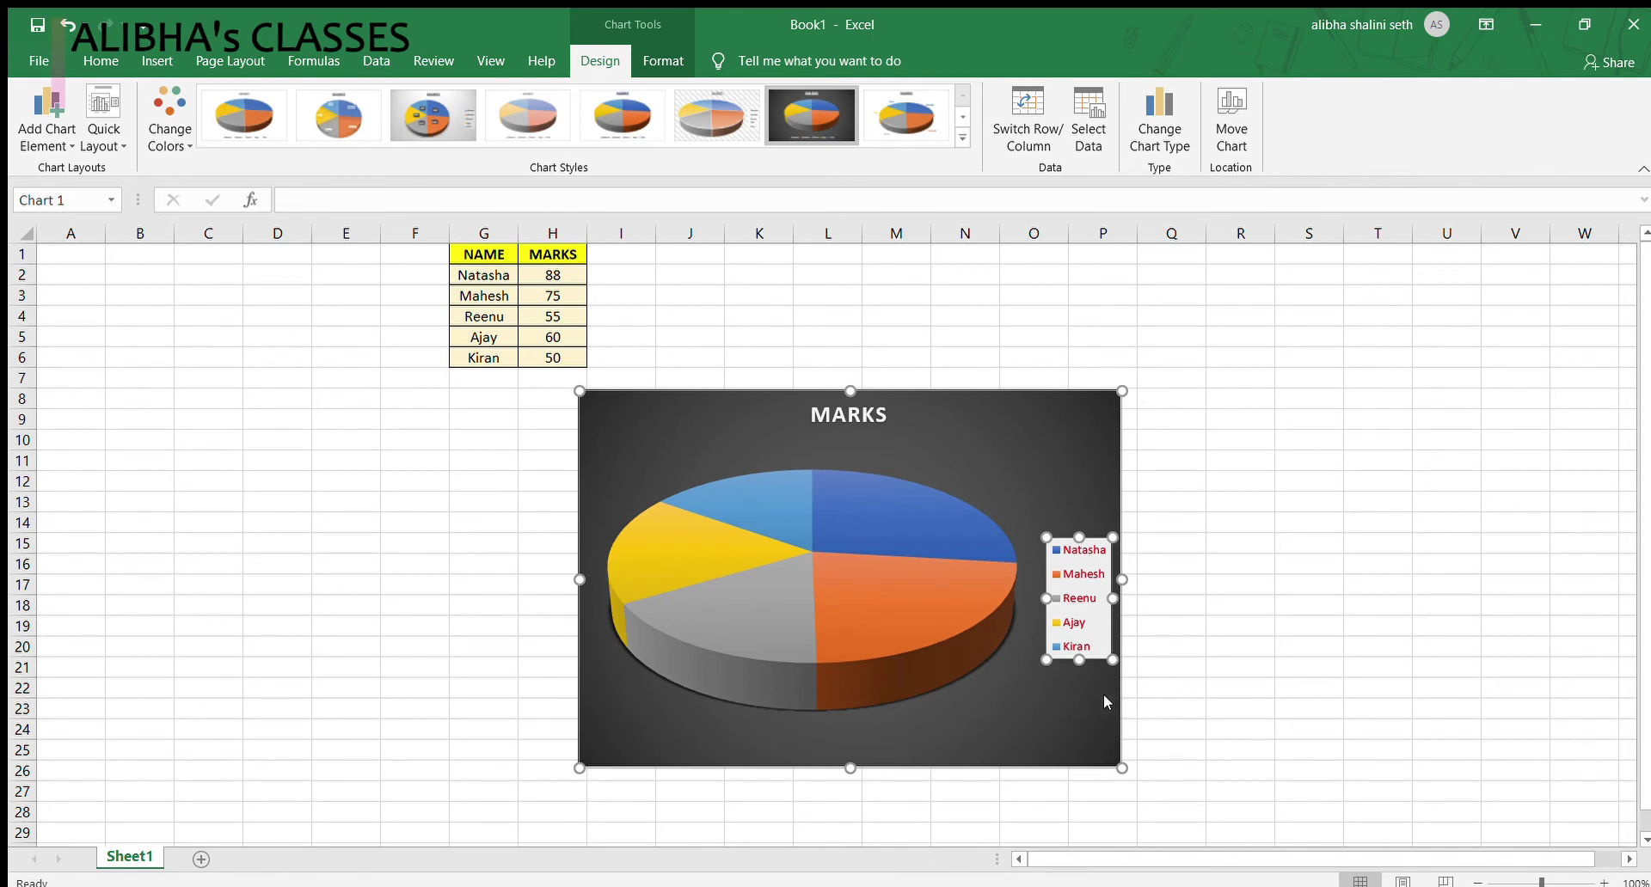
Step: Check which cells the pie chart uses as its source data range
{"action": "left_click", "coordinate": [1159, 693]}
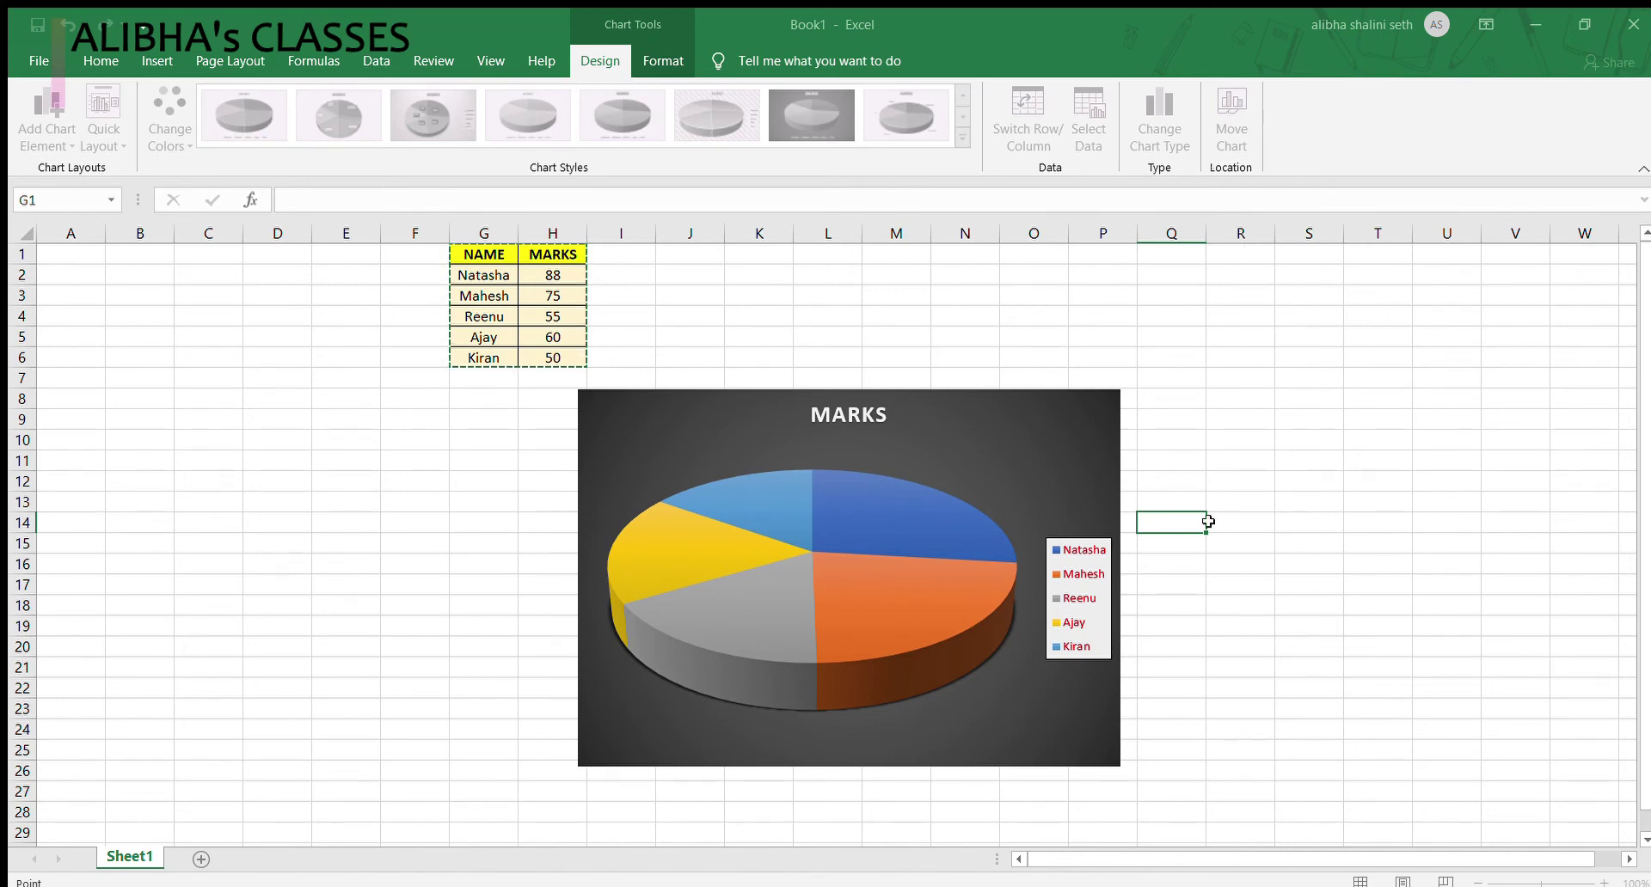
{"action": "left_click", "coordinate": [1468, 493]}
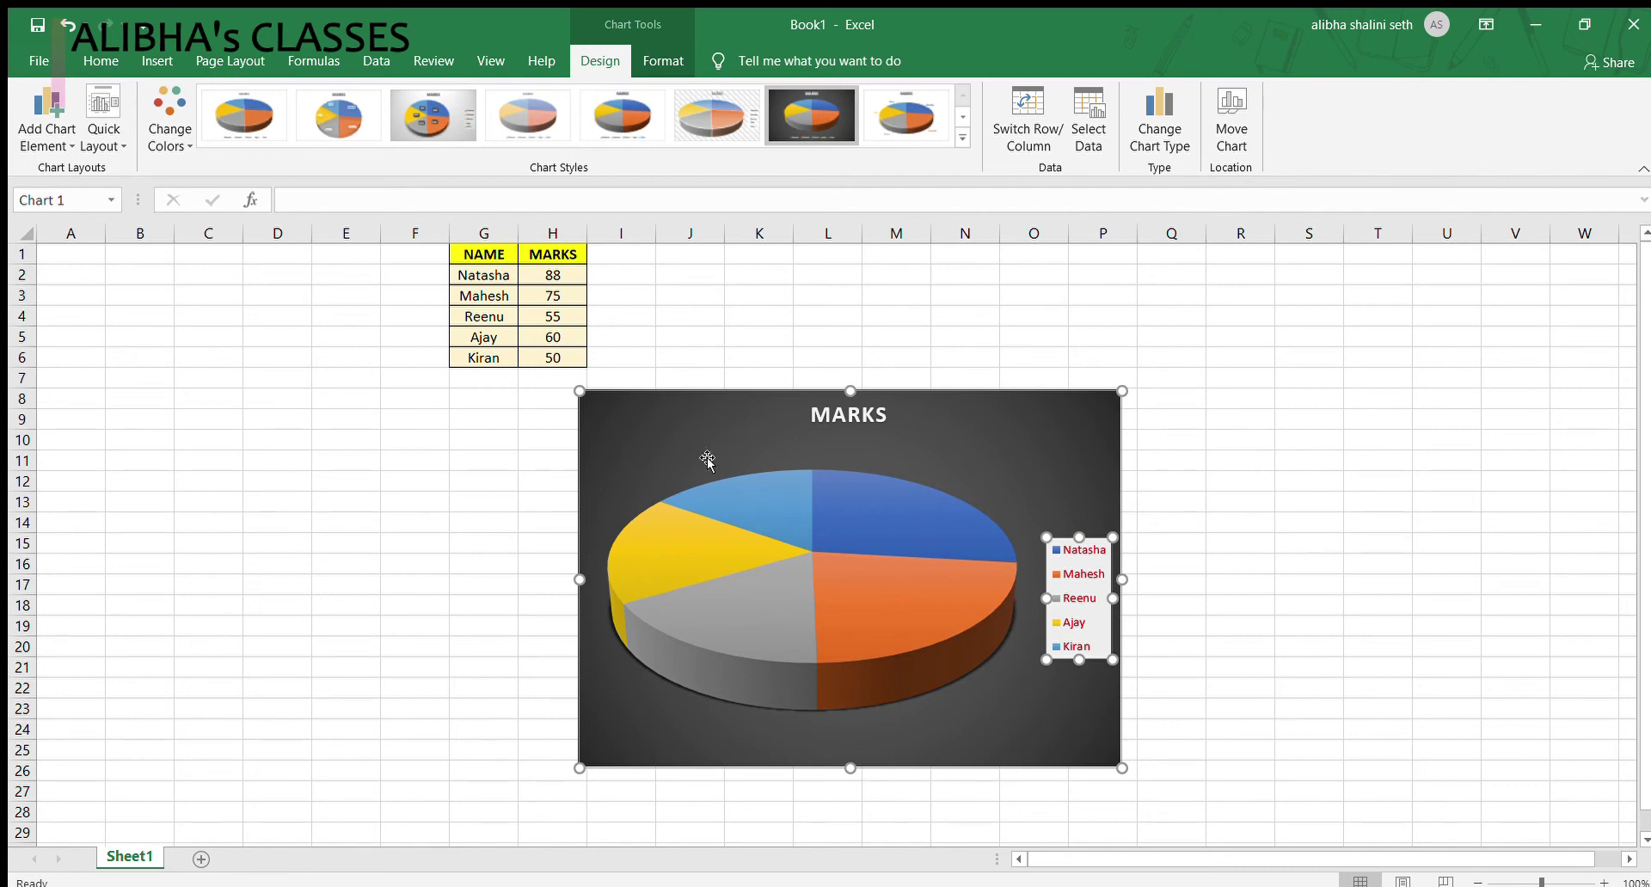
Step: Move the pie chart away from the data table so that its upper-left corner lies in cell K6
{"action": "left_click", "coordinate": [805, 399]}
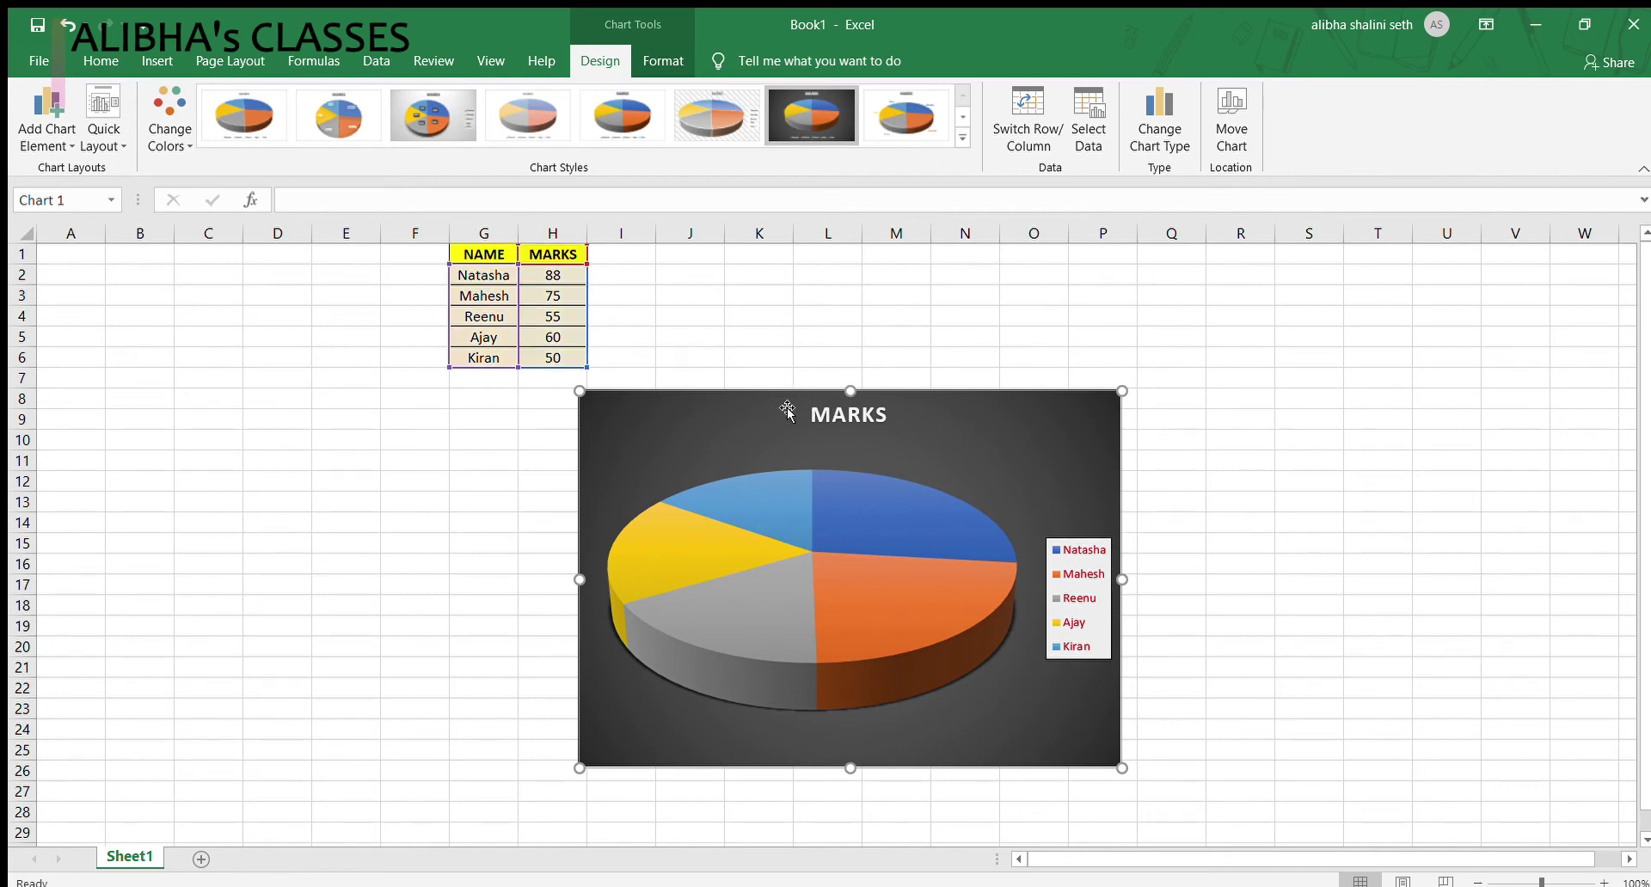
{"action": "left_click_drag", "start_coordinate": [767, 401], "coordinate": [834, 387]}
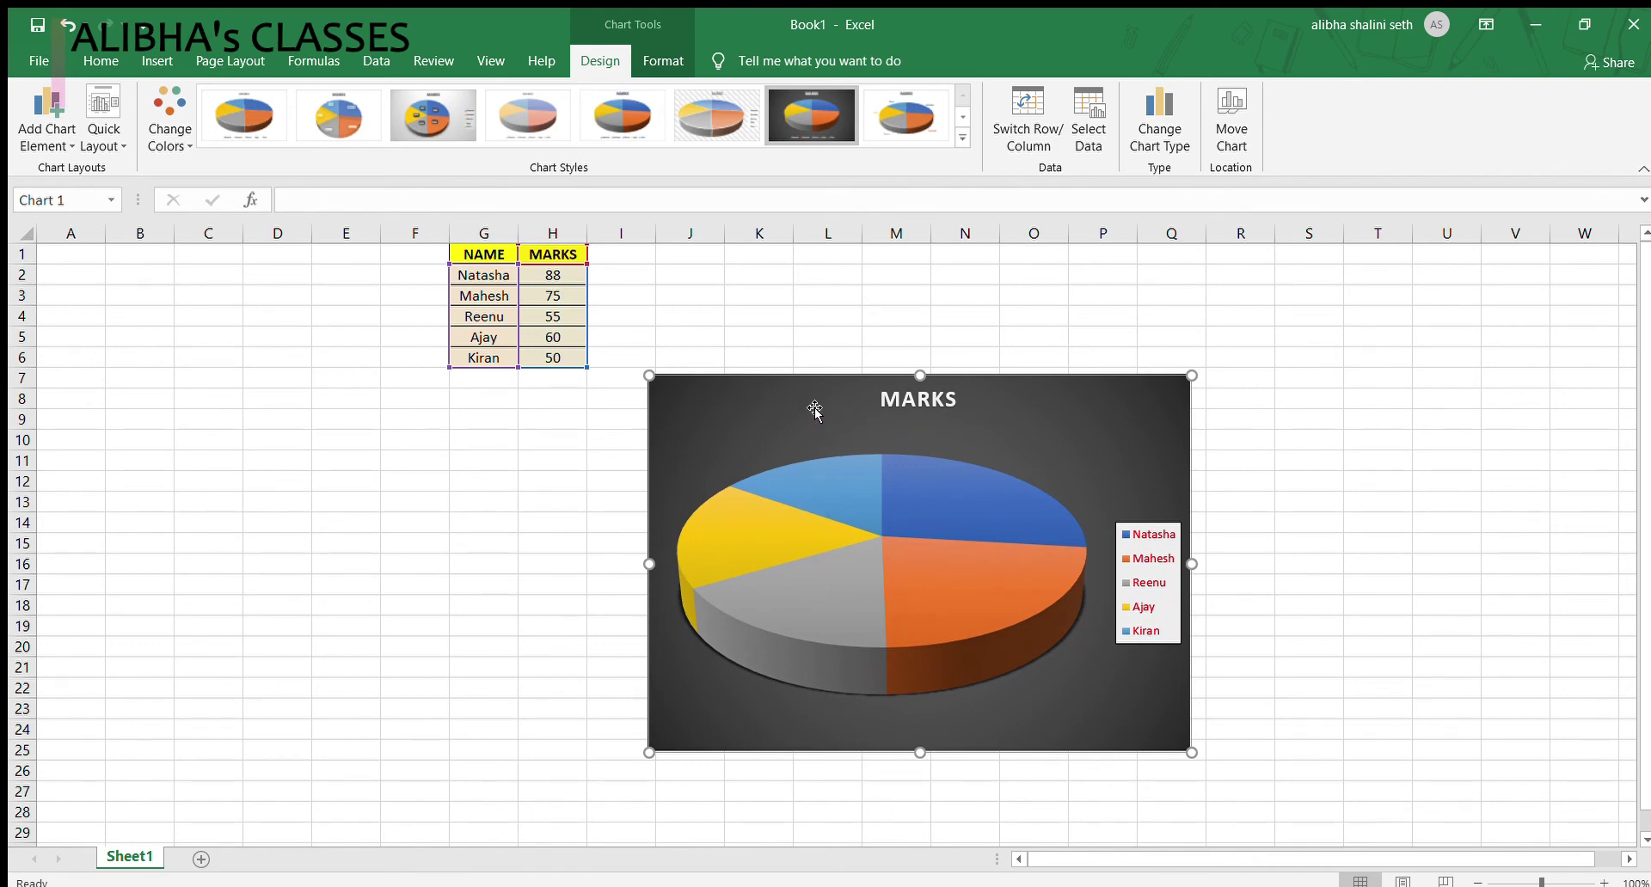
{"action": "left_click_drag", "start_coordinate": [815, 410], "coordinate": [906, 389]}
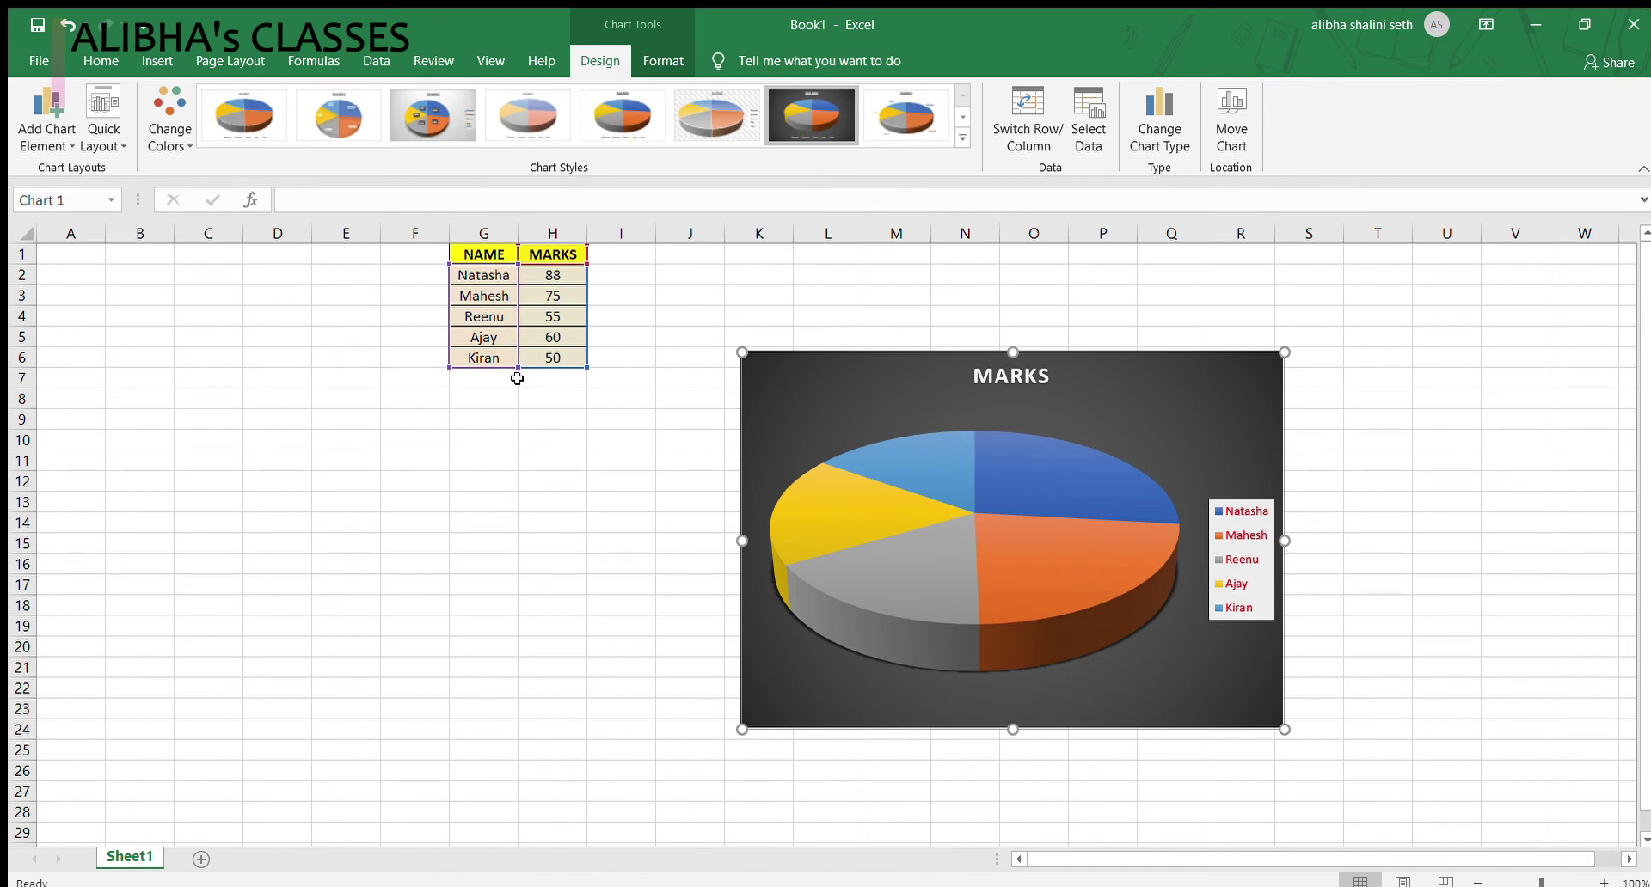
Step: Add a row below the table with a new student's name in G7 and 74 marks in H7
{"action": "left_click", "coordinate": [474, 385]}
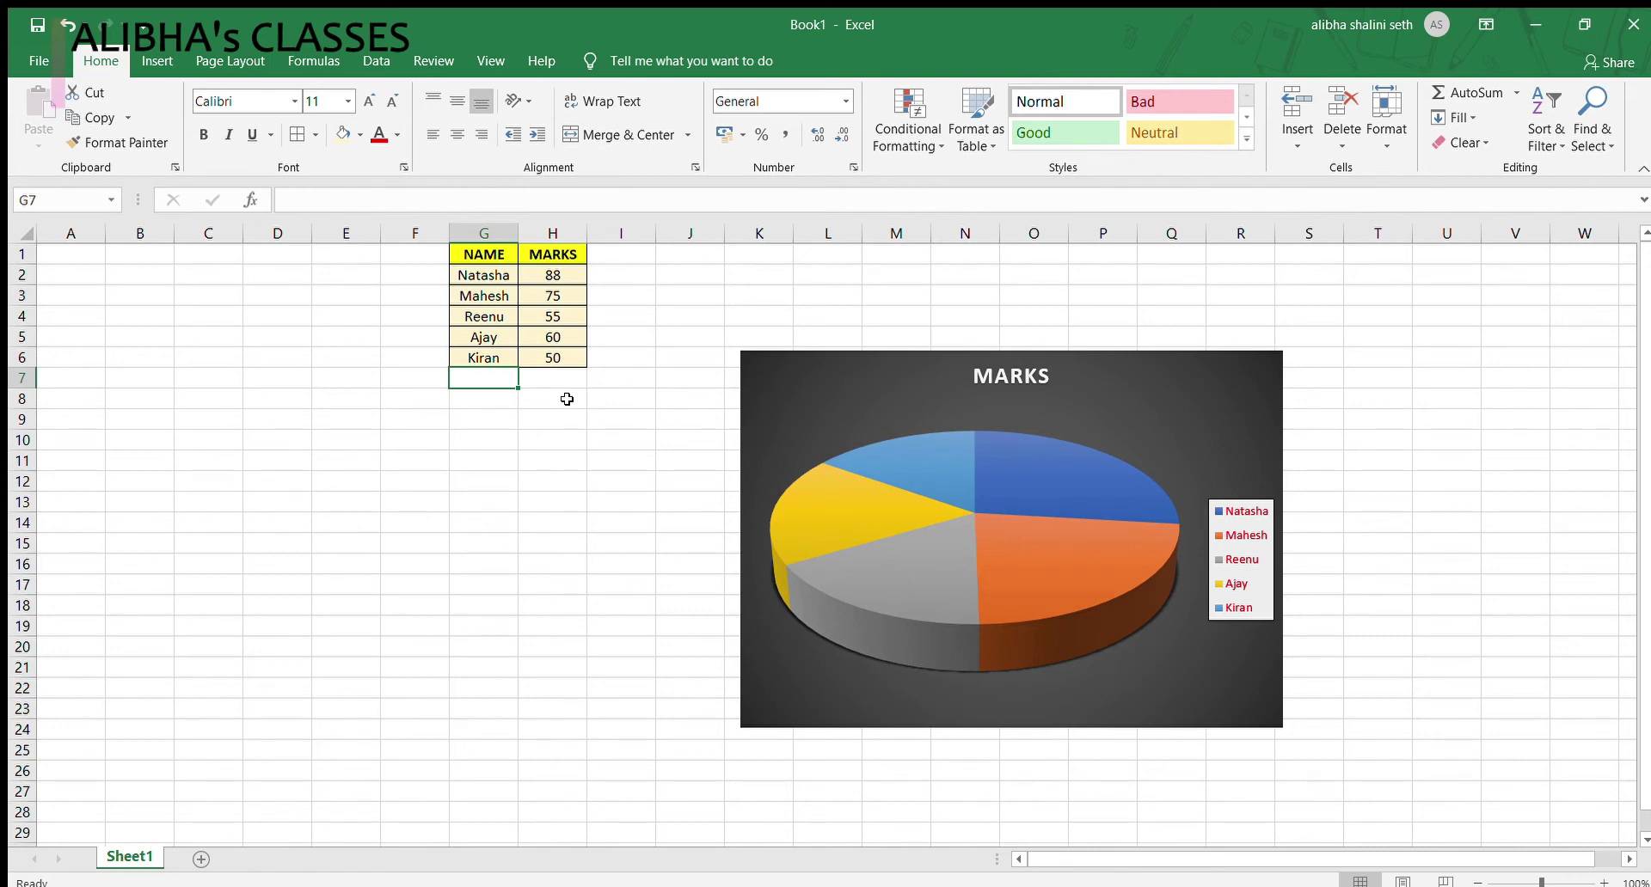
{"action": "type", "text": "a"}
{"action": "key", "text": "BackSpace"}
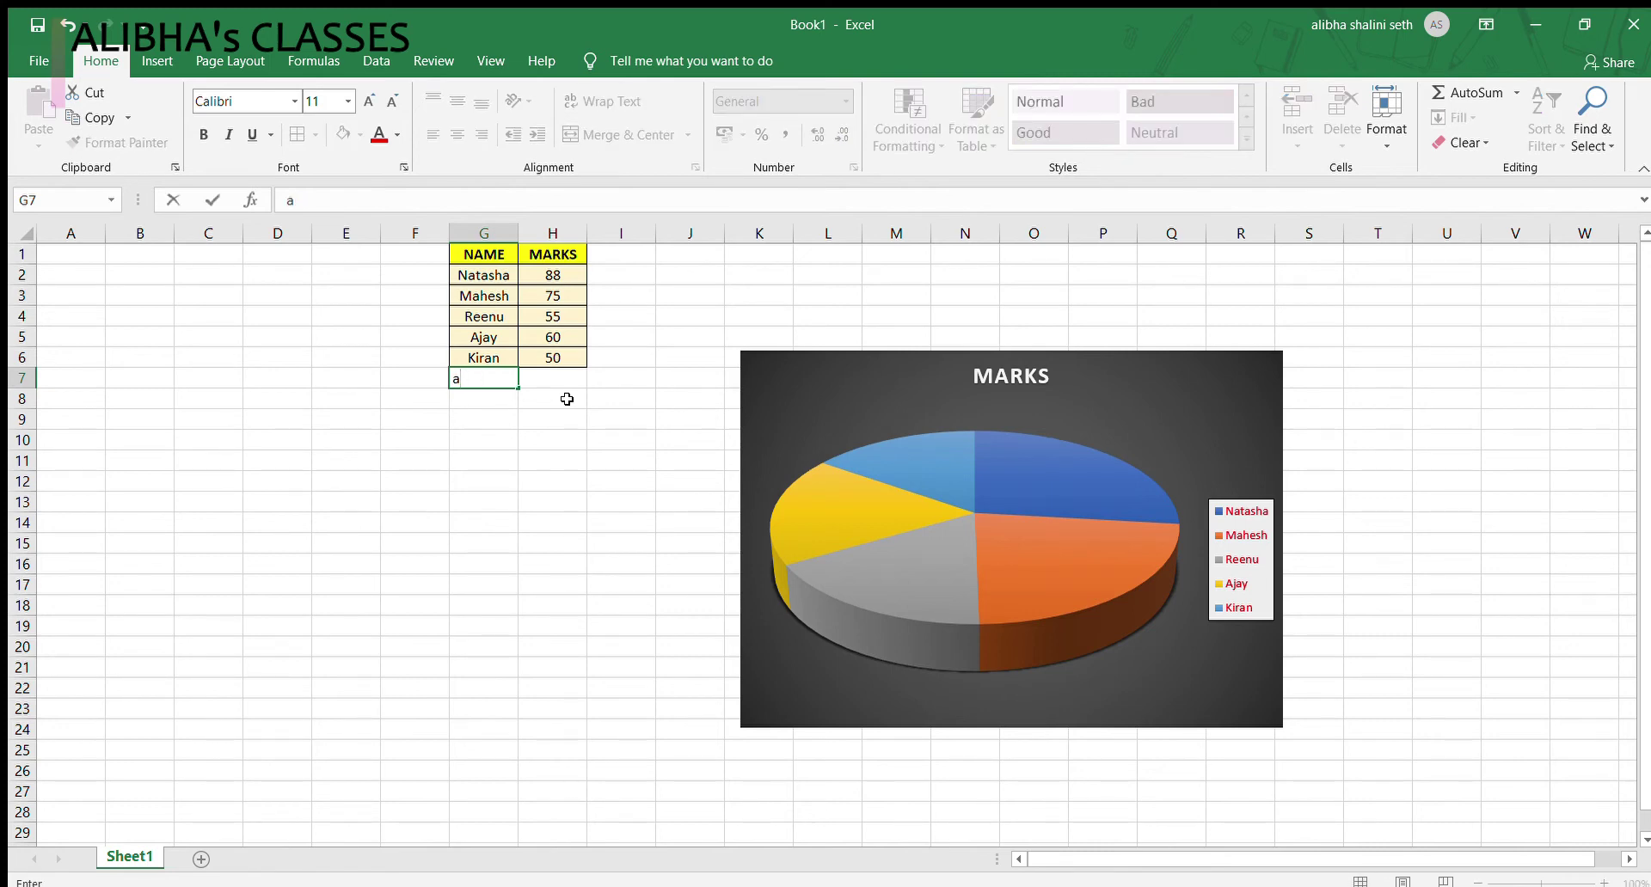
{"action": "type", "text": "Anil"}
{"action": "key", "text": "Tab"}
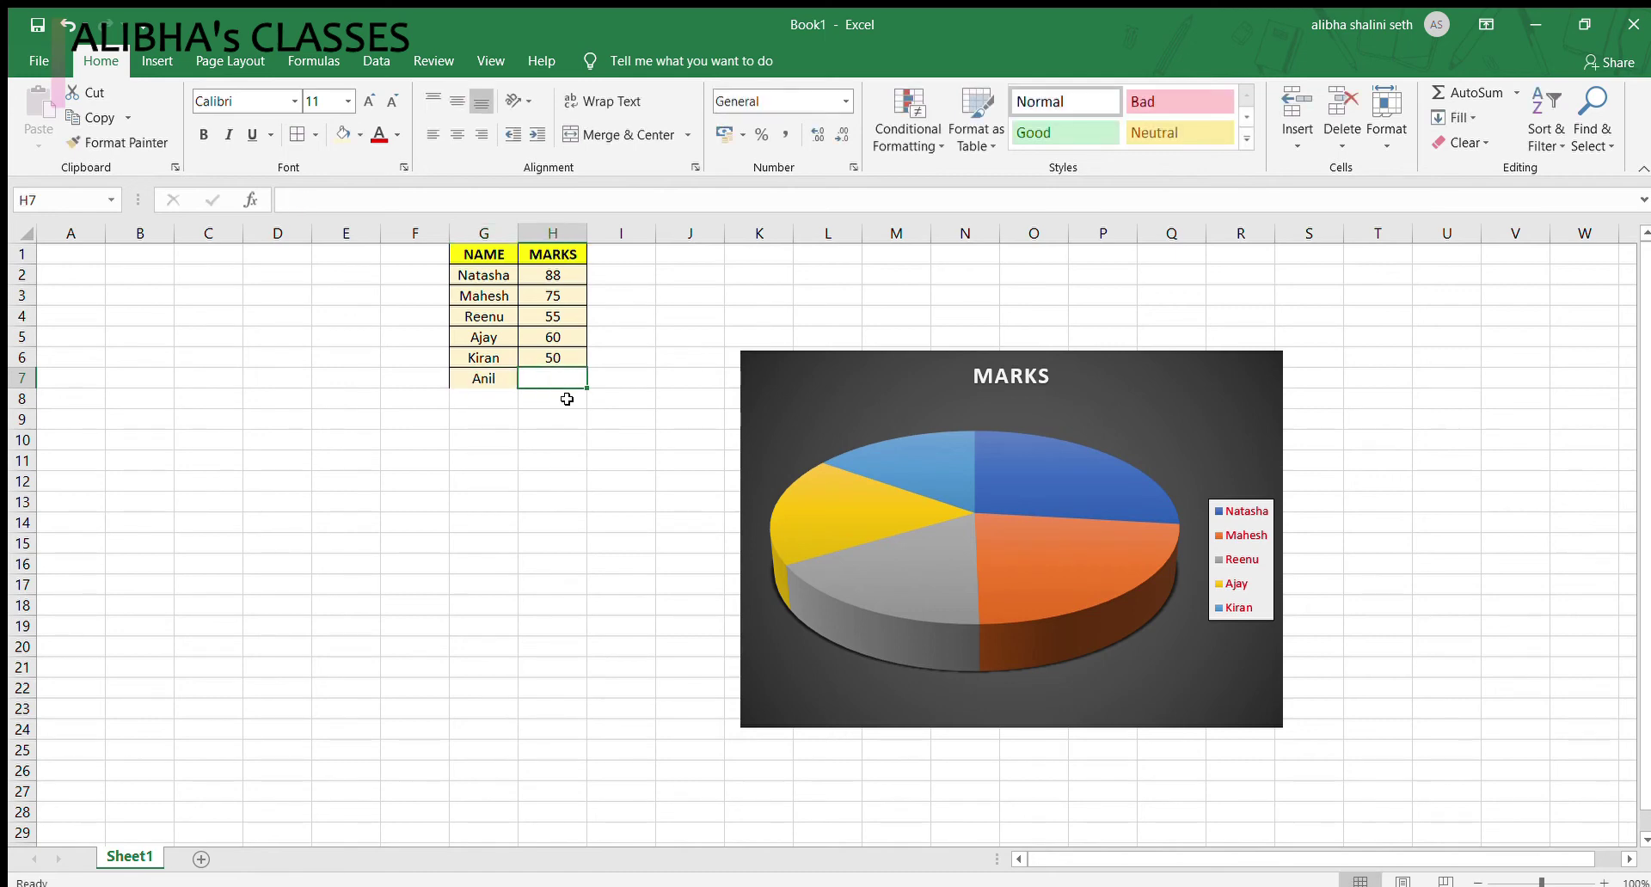
{"action": "type", "text": "74"}
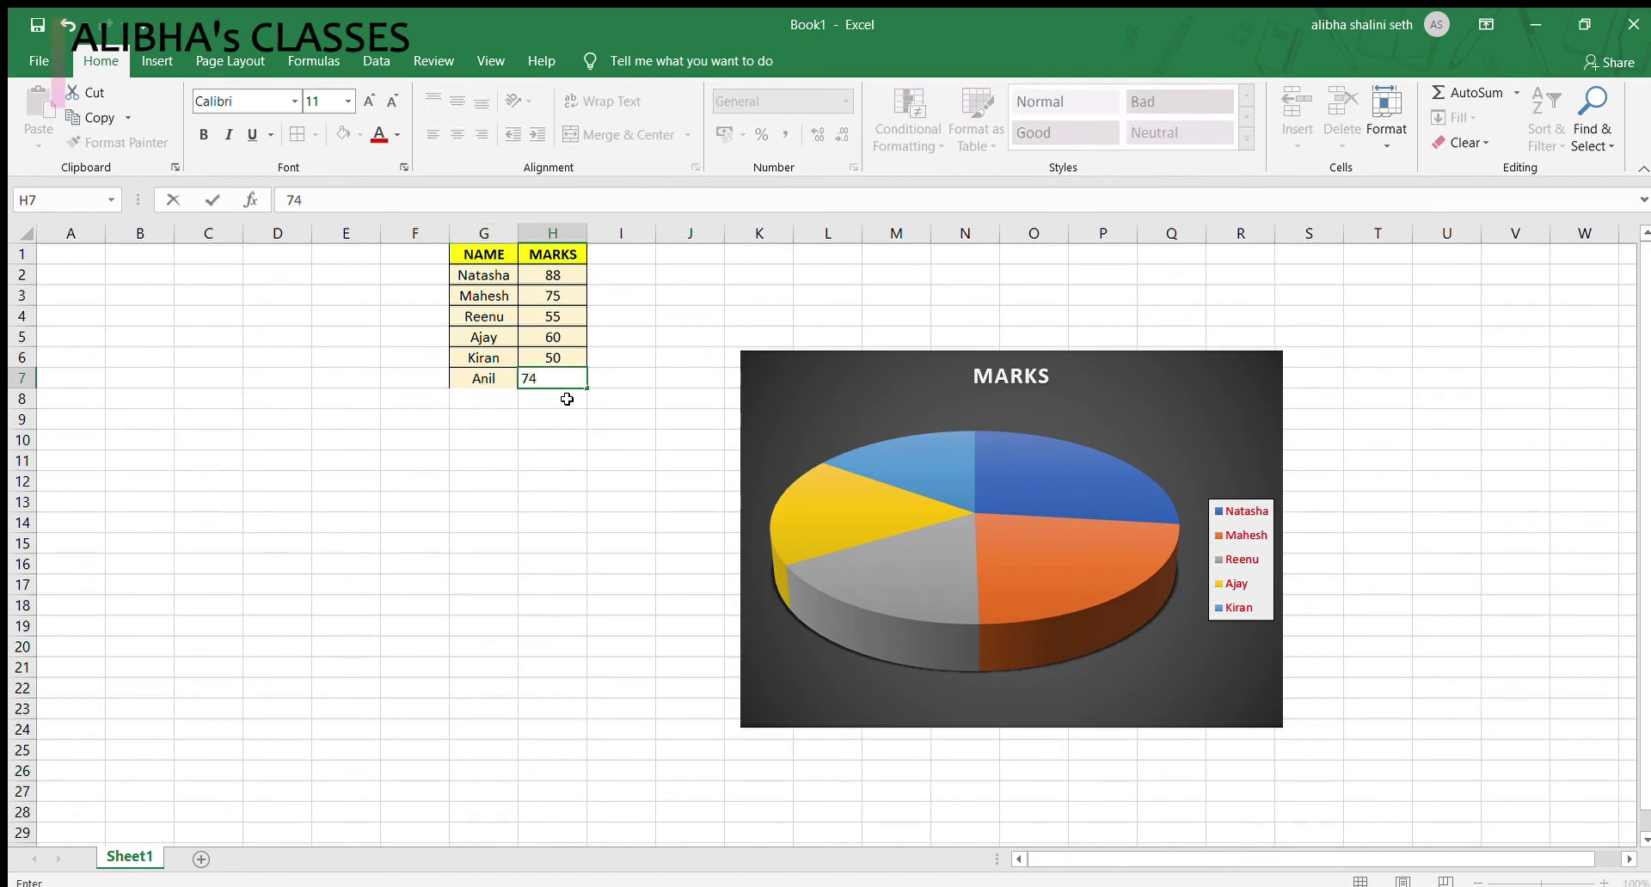
{"action": "key", "text": "Return"}
Step: Add a row below the table with a new student's name in G8 and 66 marks in H8
{"action": "key", "text": "Left"}
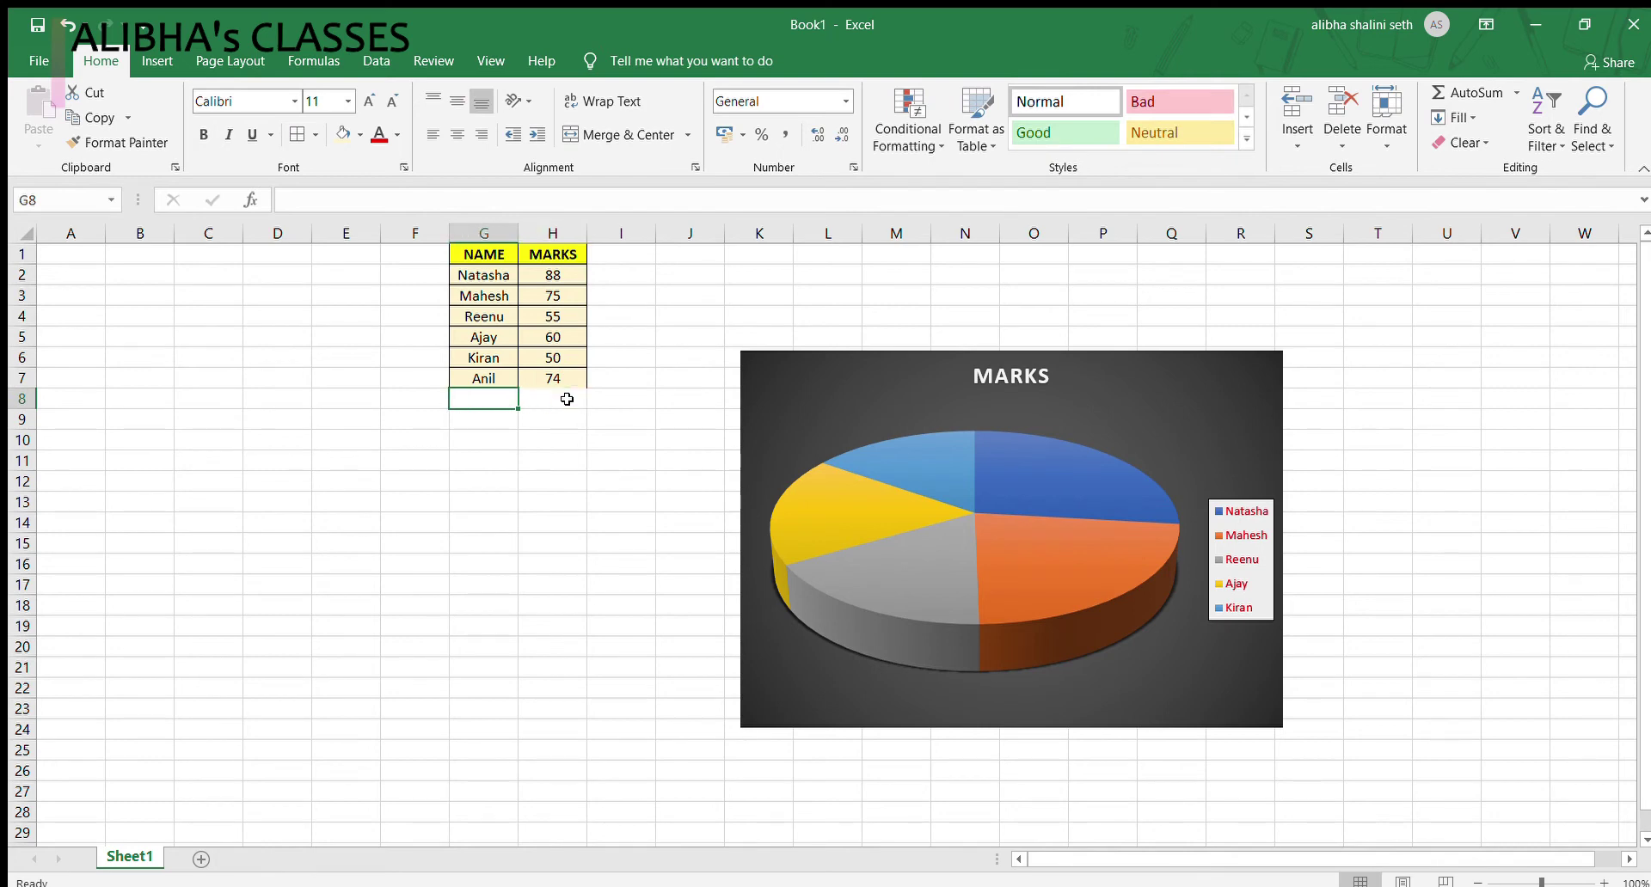
{"action": "type", "text": "mit"}
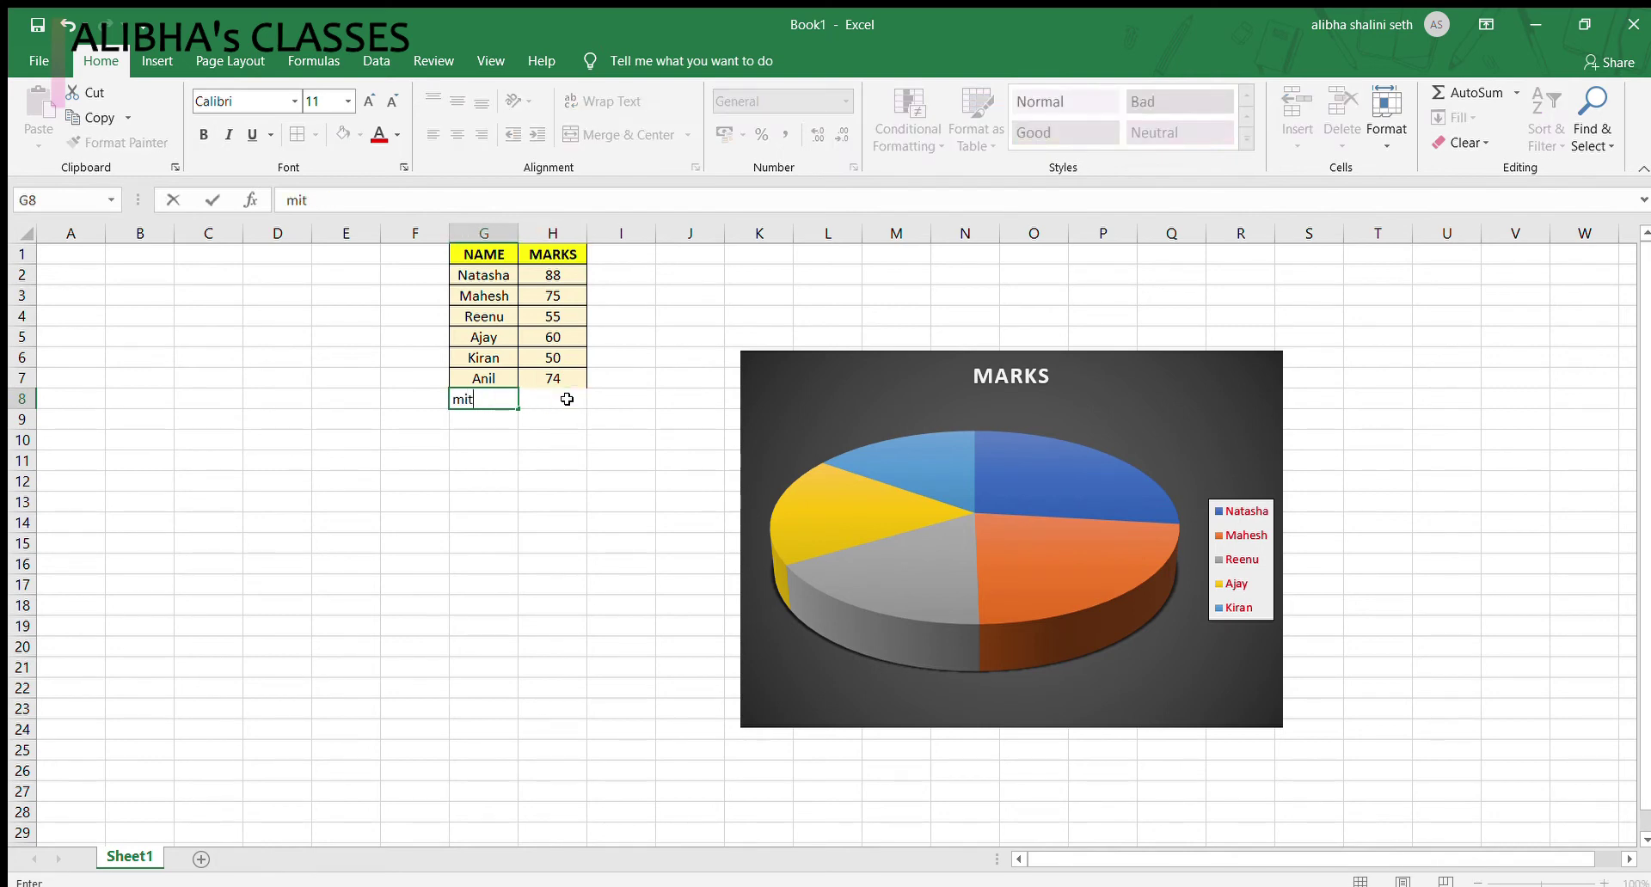
{"action": "key", "text": "BackSpace"}
{"action": "type", "text": "Mita"}
{"action": "left_click", "coordinate": [567, 399]}
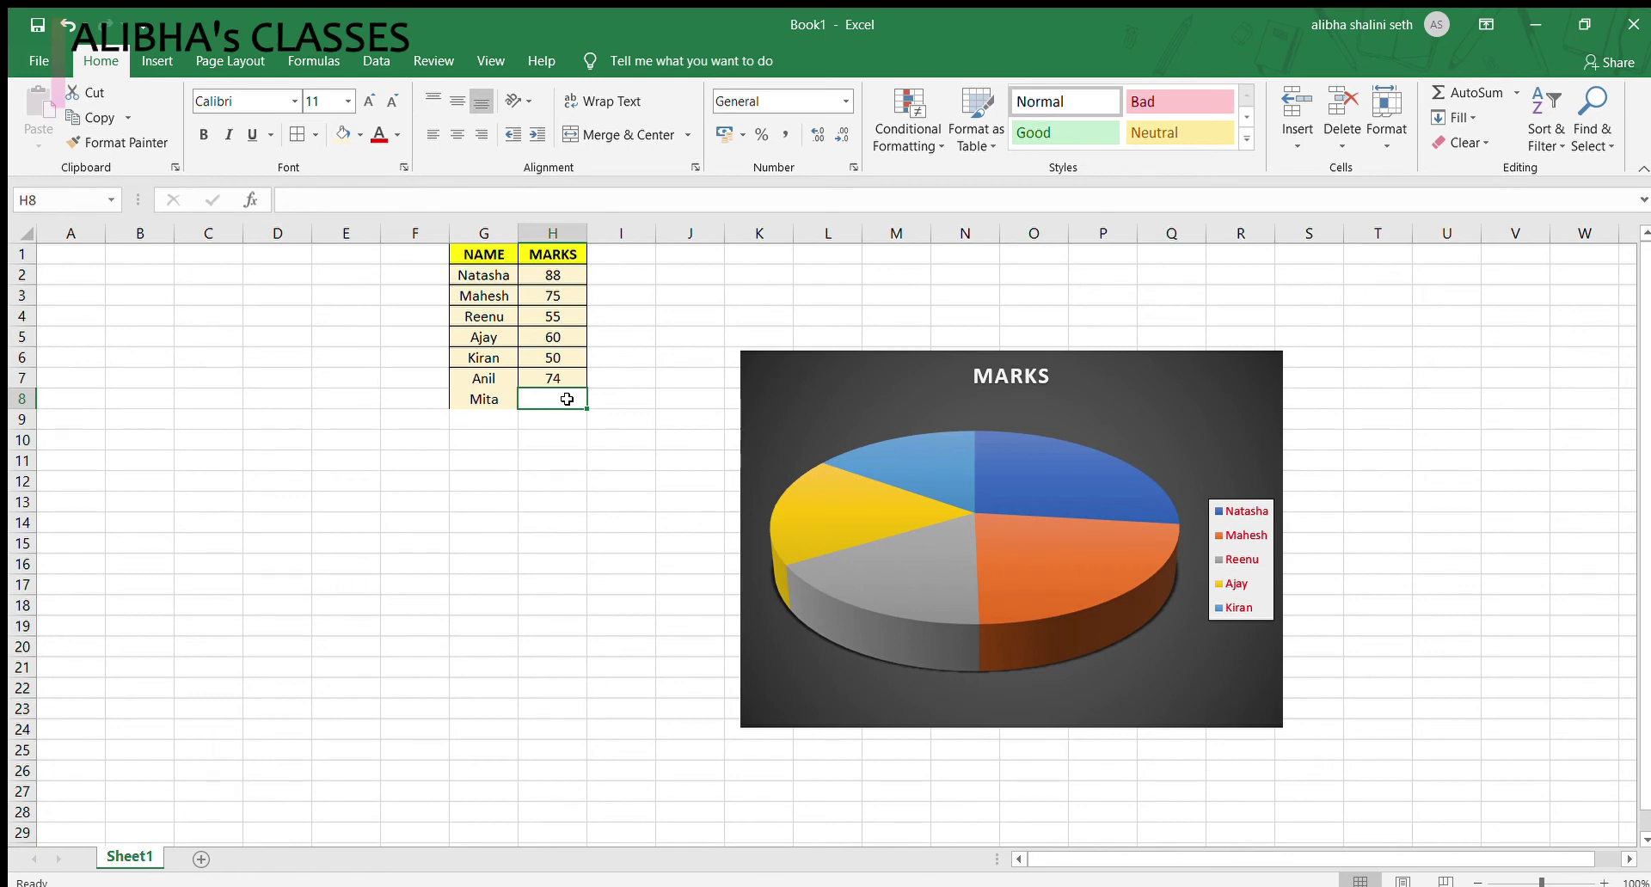
{"action": "type", "text": "66"}
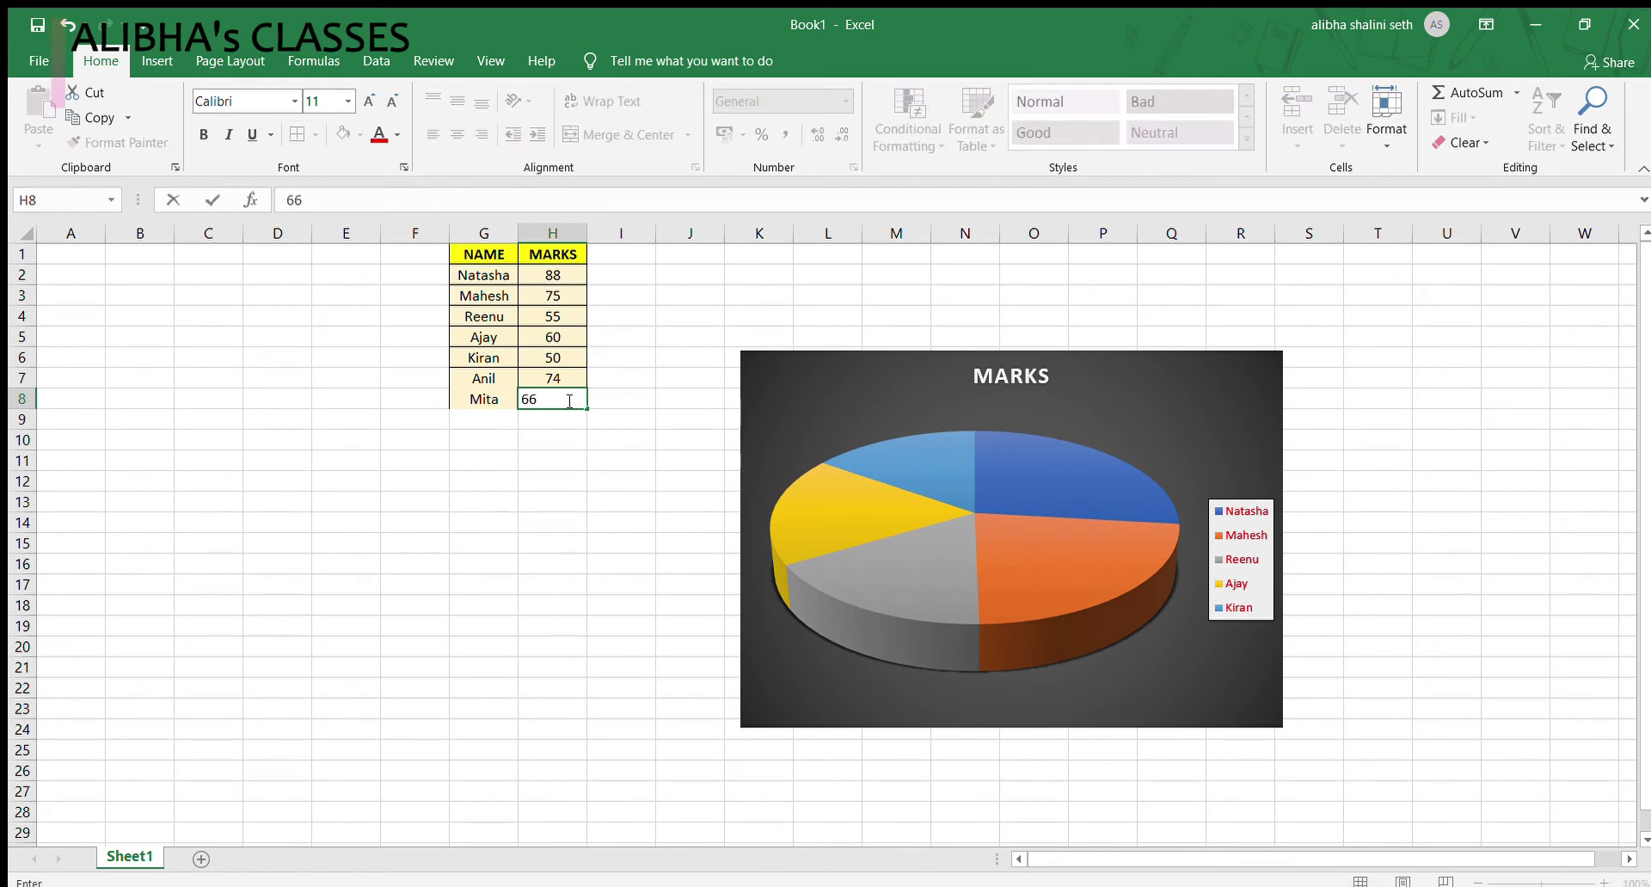
{"action": "left_click", "coordinate": [562, 483]}
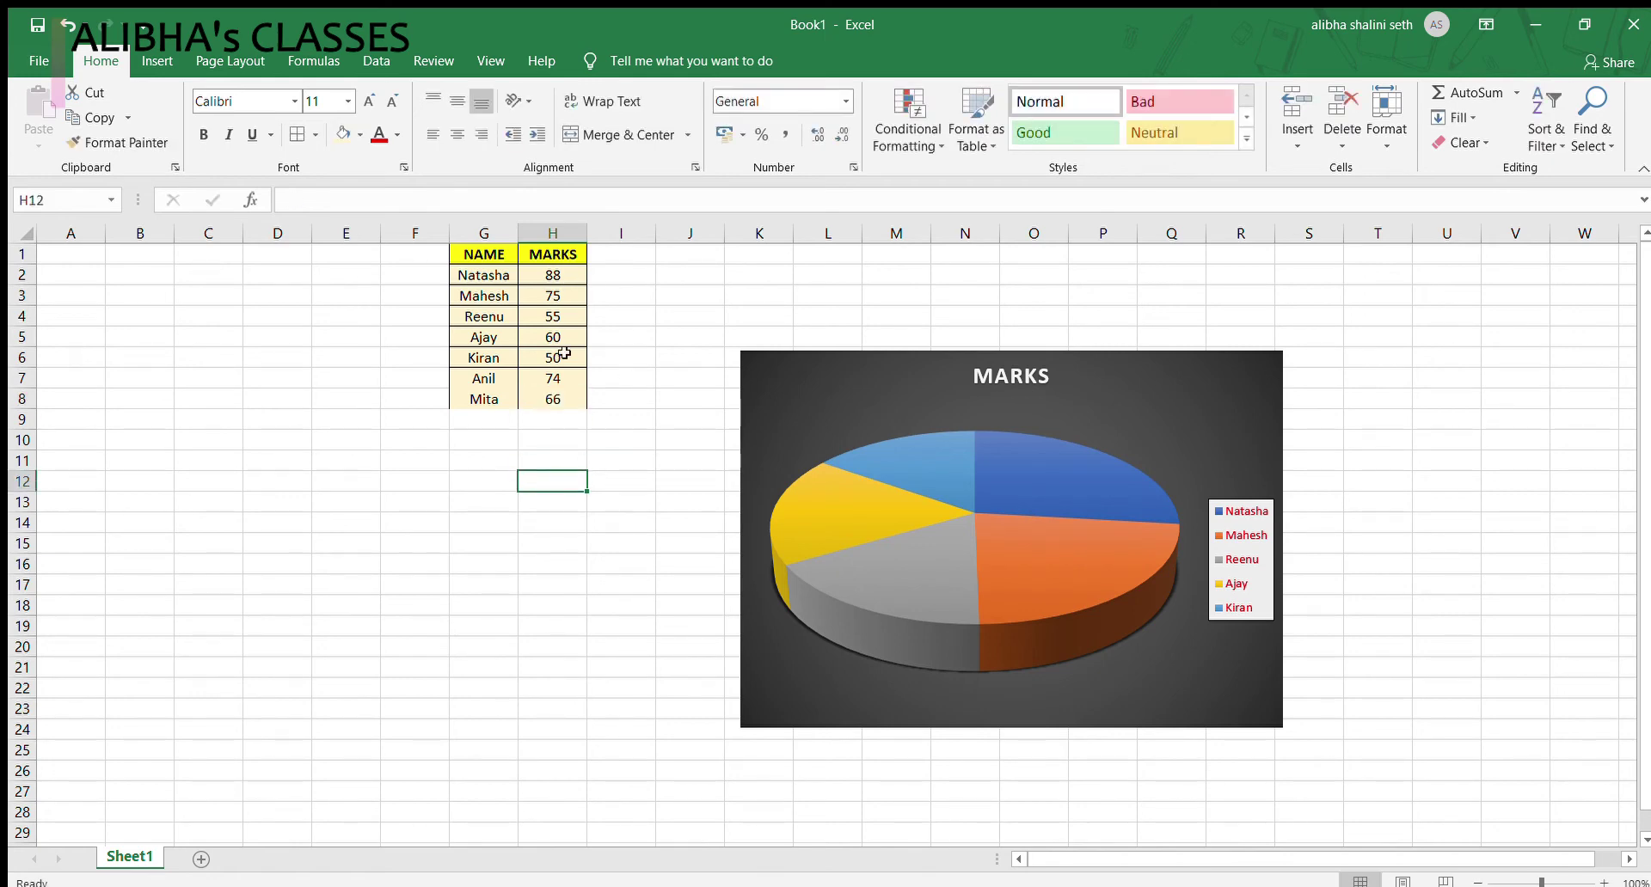
Step: Apply all borders to the student names and marks in G2:H8
{"action": "left_click_drag", "start_coordinate": [480, 276], "coordinate": [570, 402]}
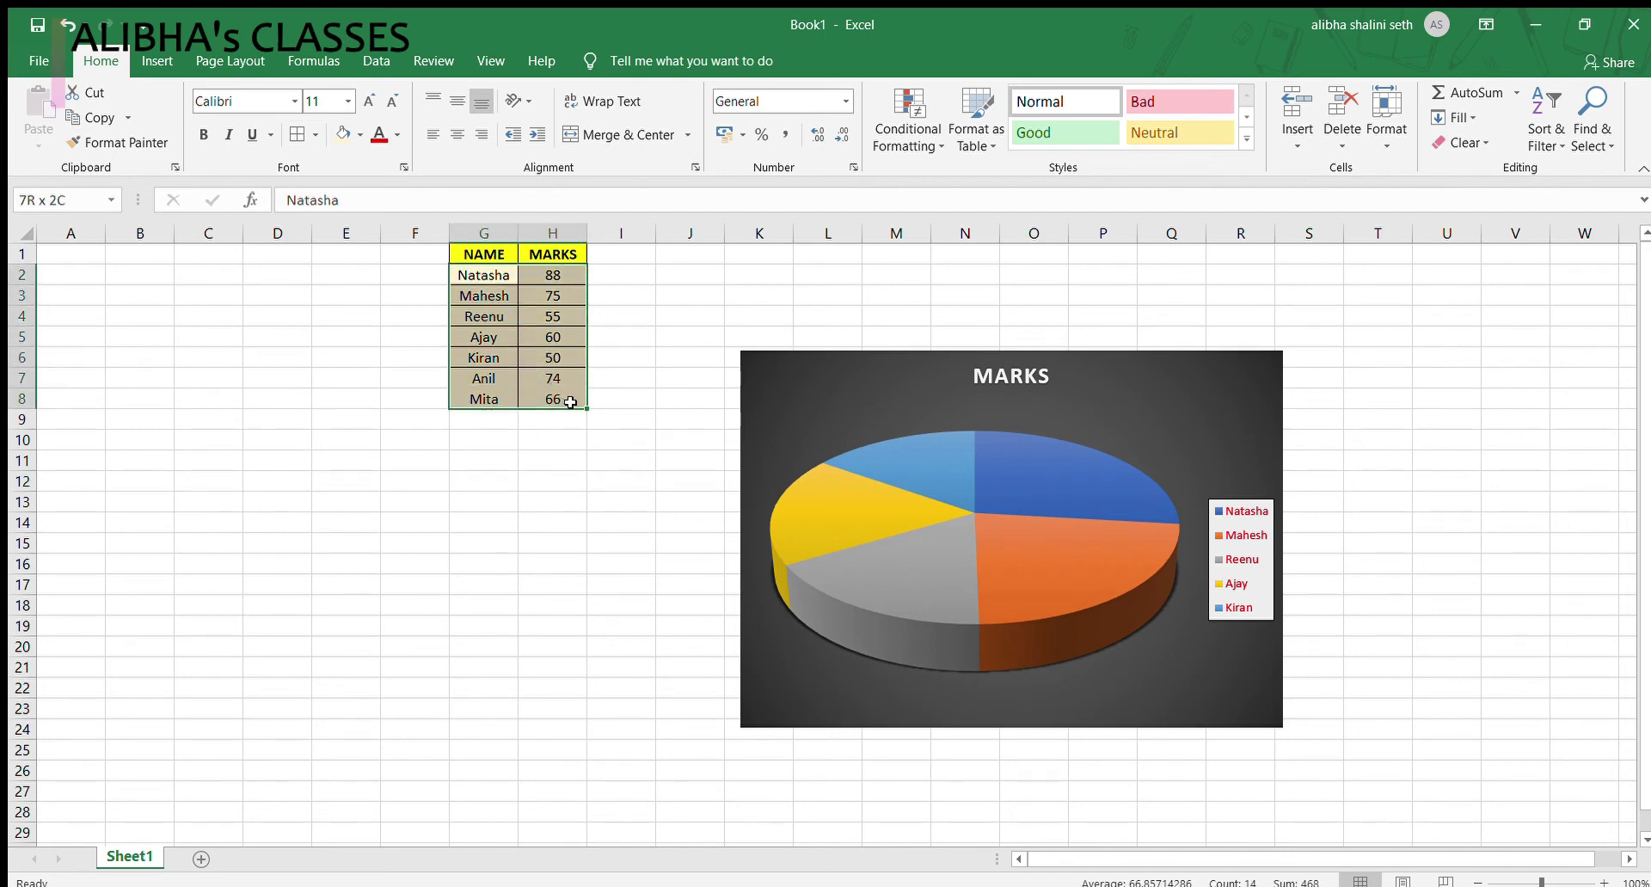
{"action": "left_click", "coordinate": [292, 136]}
{"action": "left_click", "coordinate": [550, 523]}
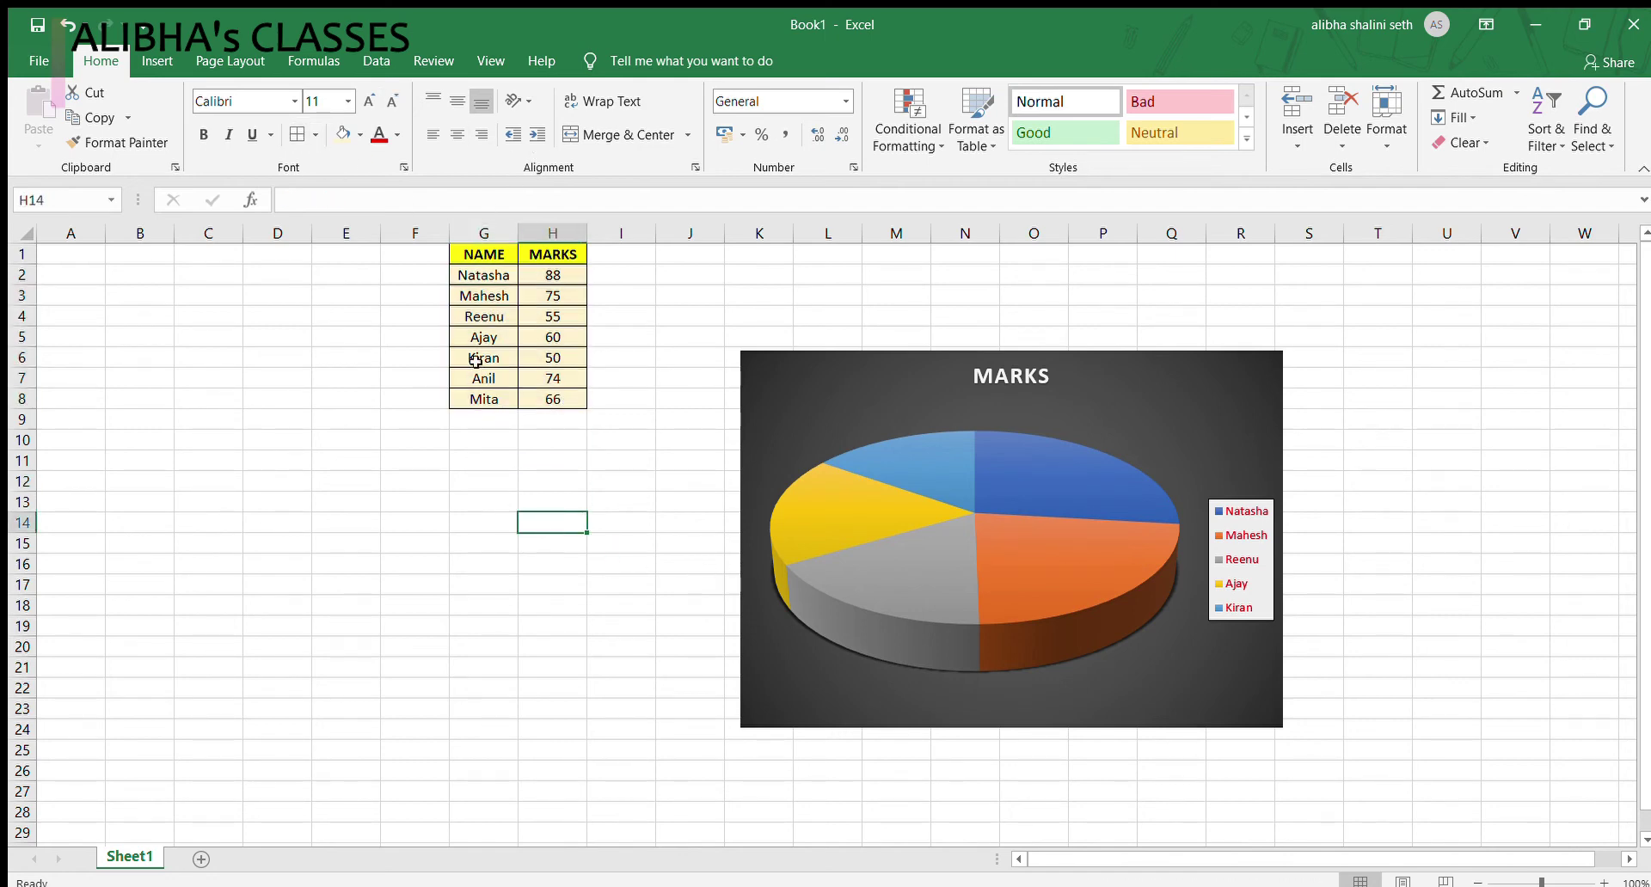
Step: Insert a 3-D pie chart from the extended data in G2:H8
{"action": "left_click_drag", "start_coordinate": [480, 277], "coordinate": [568, 396]}
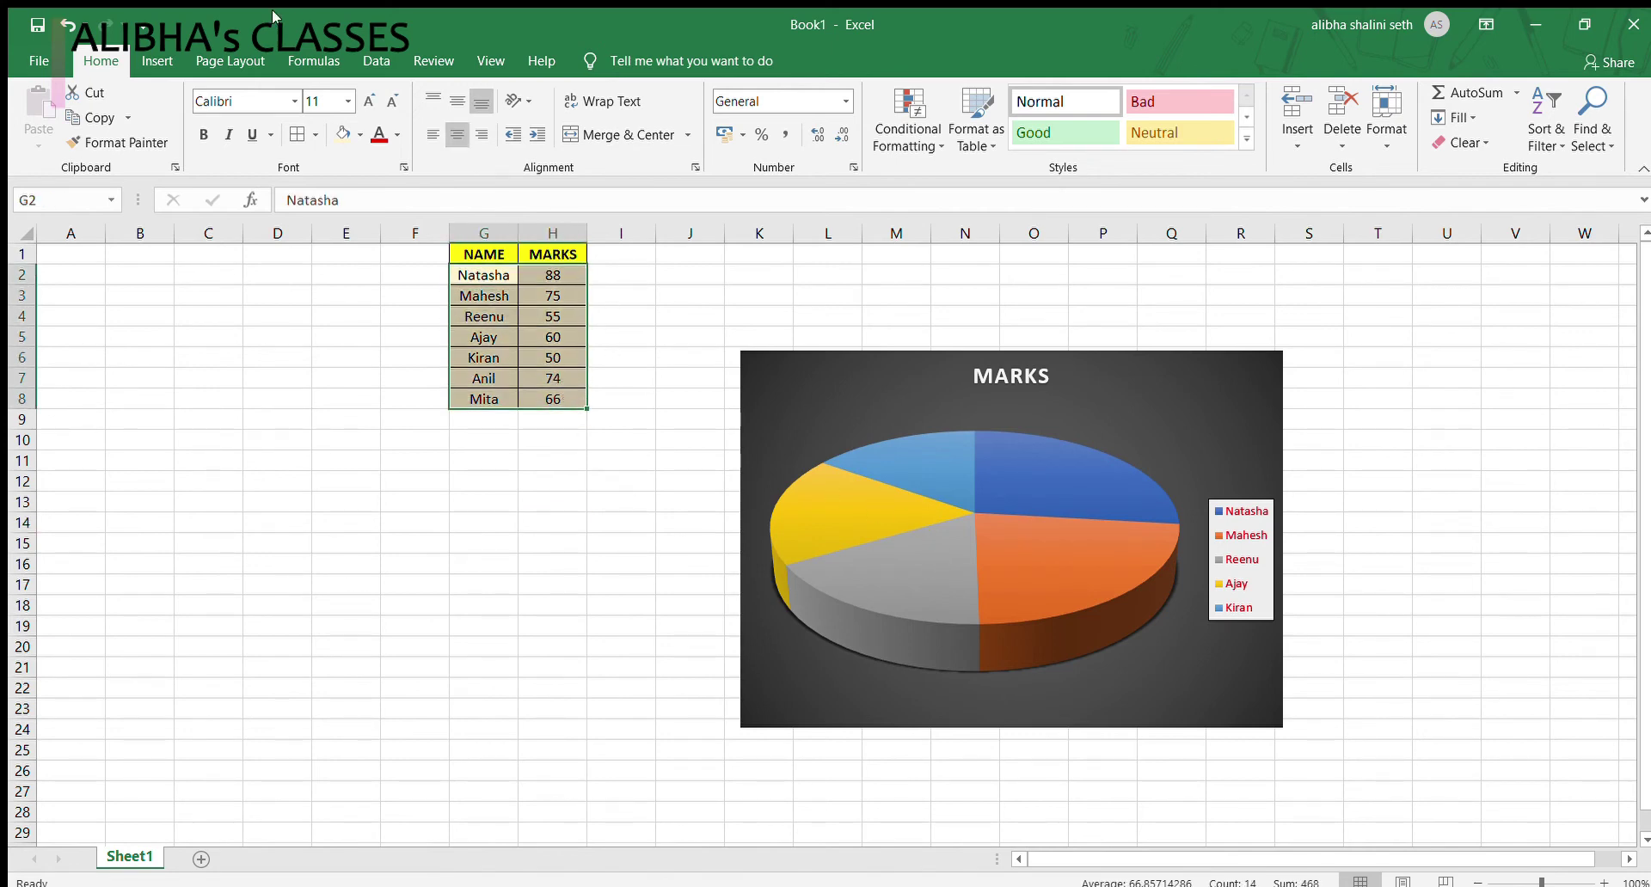
{"action": "left_click", "coordinate": [156, 60]}
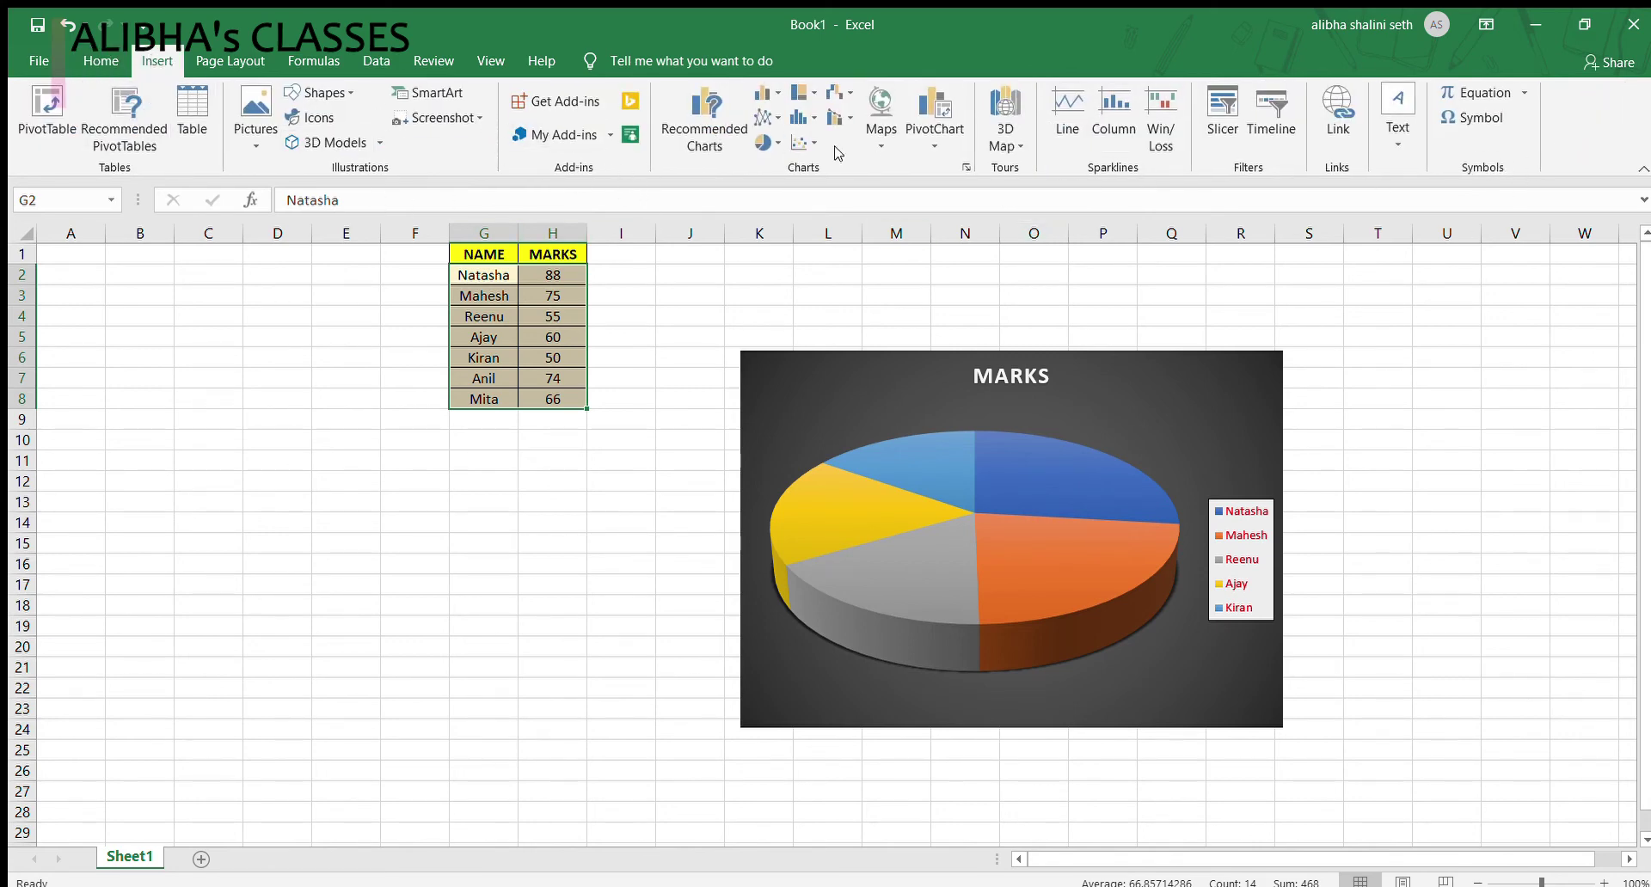
{"action": "left_click", "coordinate": [766, 141]}
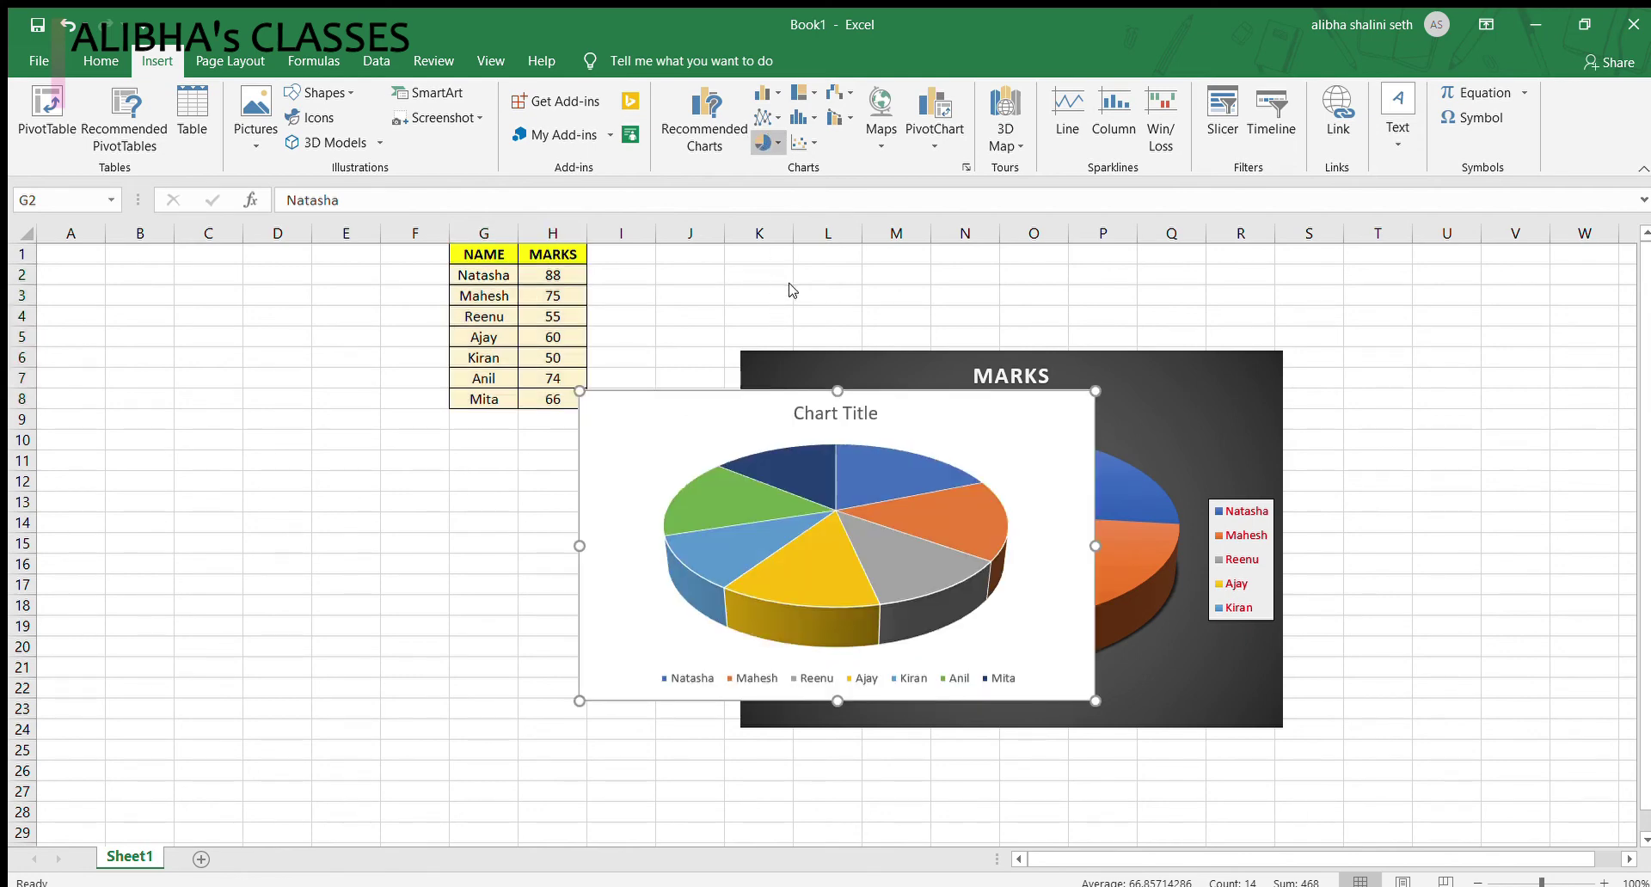
Step: Try to move the new chart off the existing one, and undo the accidental pie changes together with the chart's insertion
{"action": "left_click", "coordinate": [954, 456]}
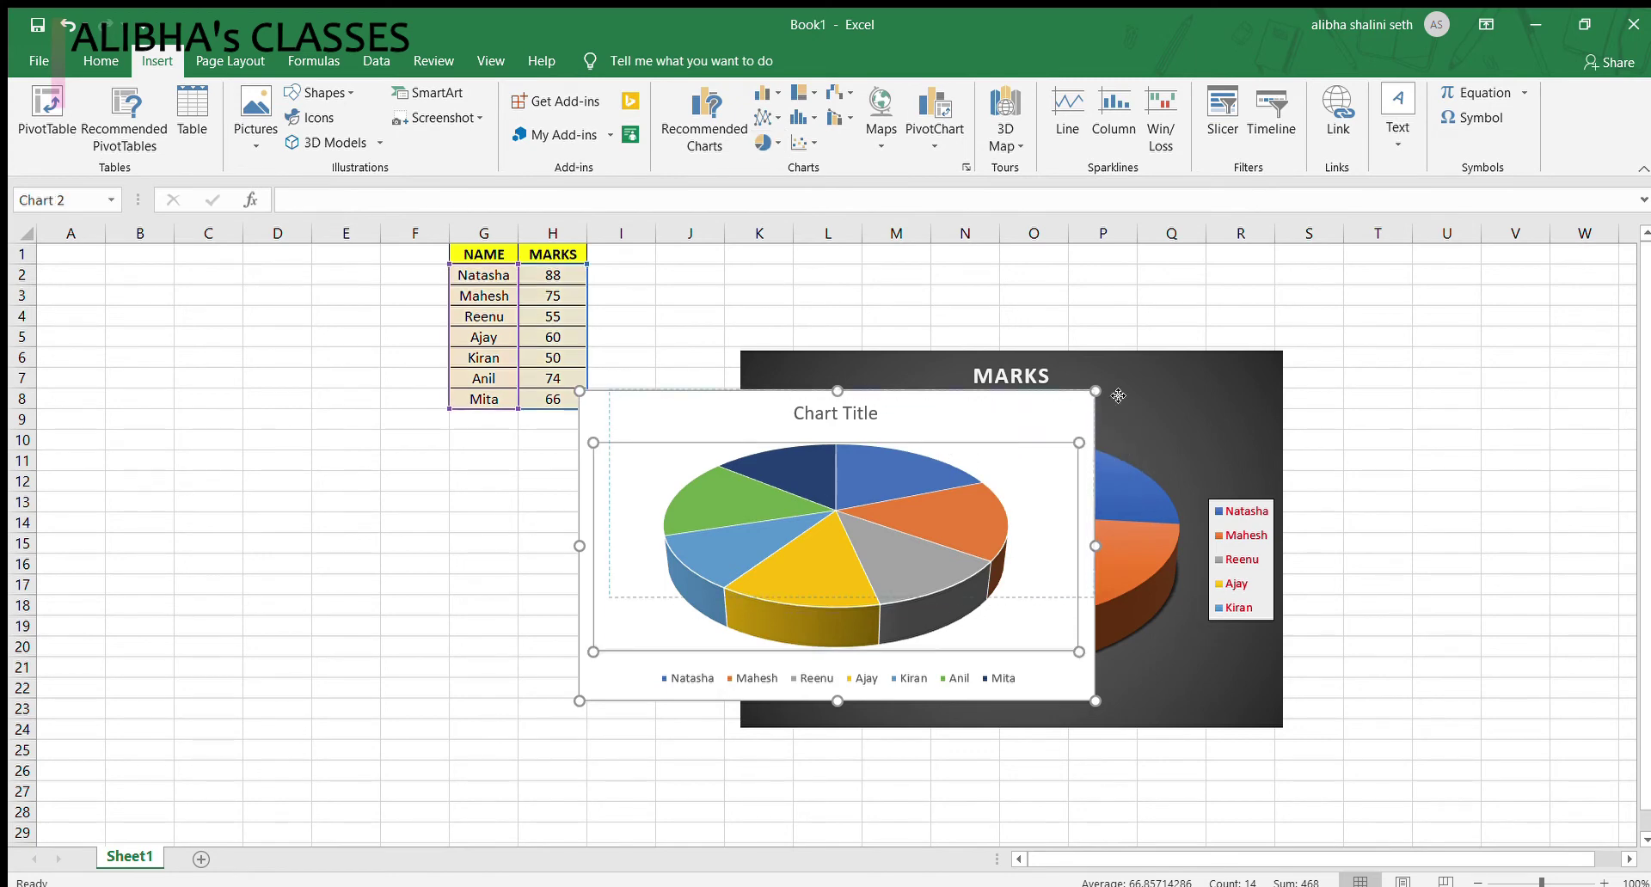
{"action": "left_click_drag", "start_coordinate": [1118, 395], "coordinate": [1118, 396]}
{"action": "left_click", "coordinate": [885, 534]}
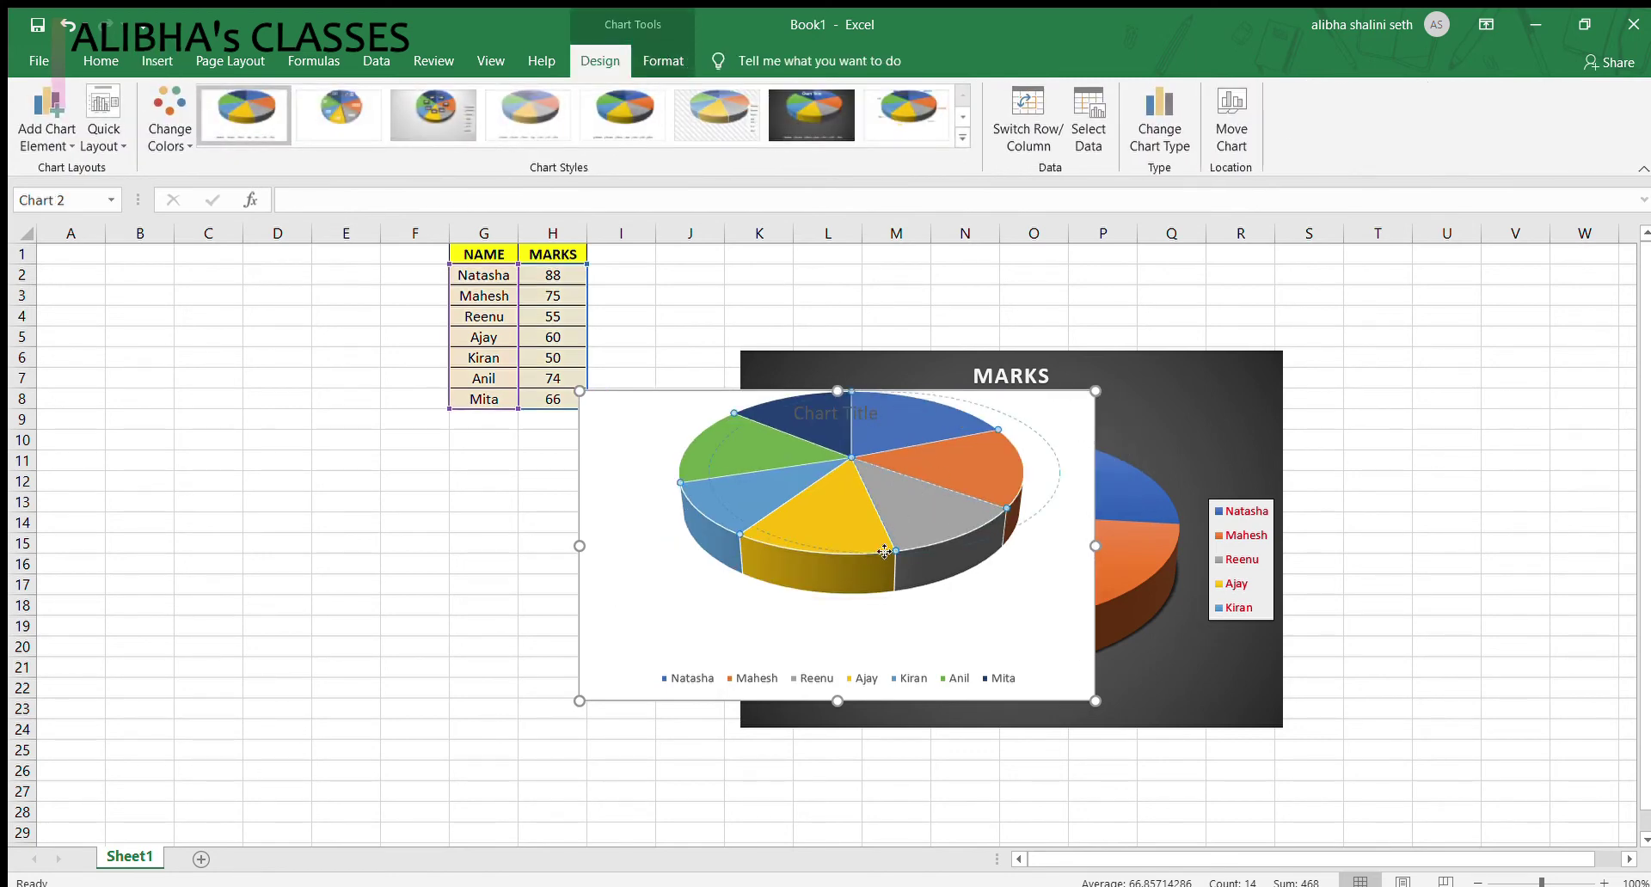
{"action": "left_click_drag", "start_coordinate": [885, 551], "coordinate": [885, 551]}
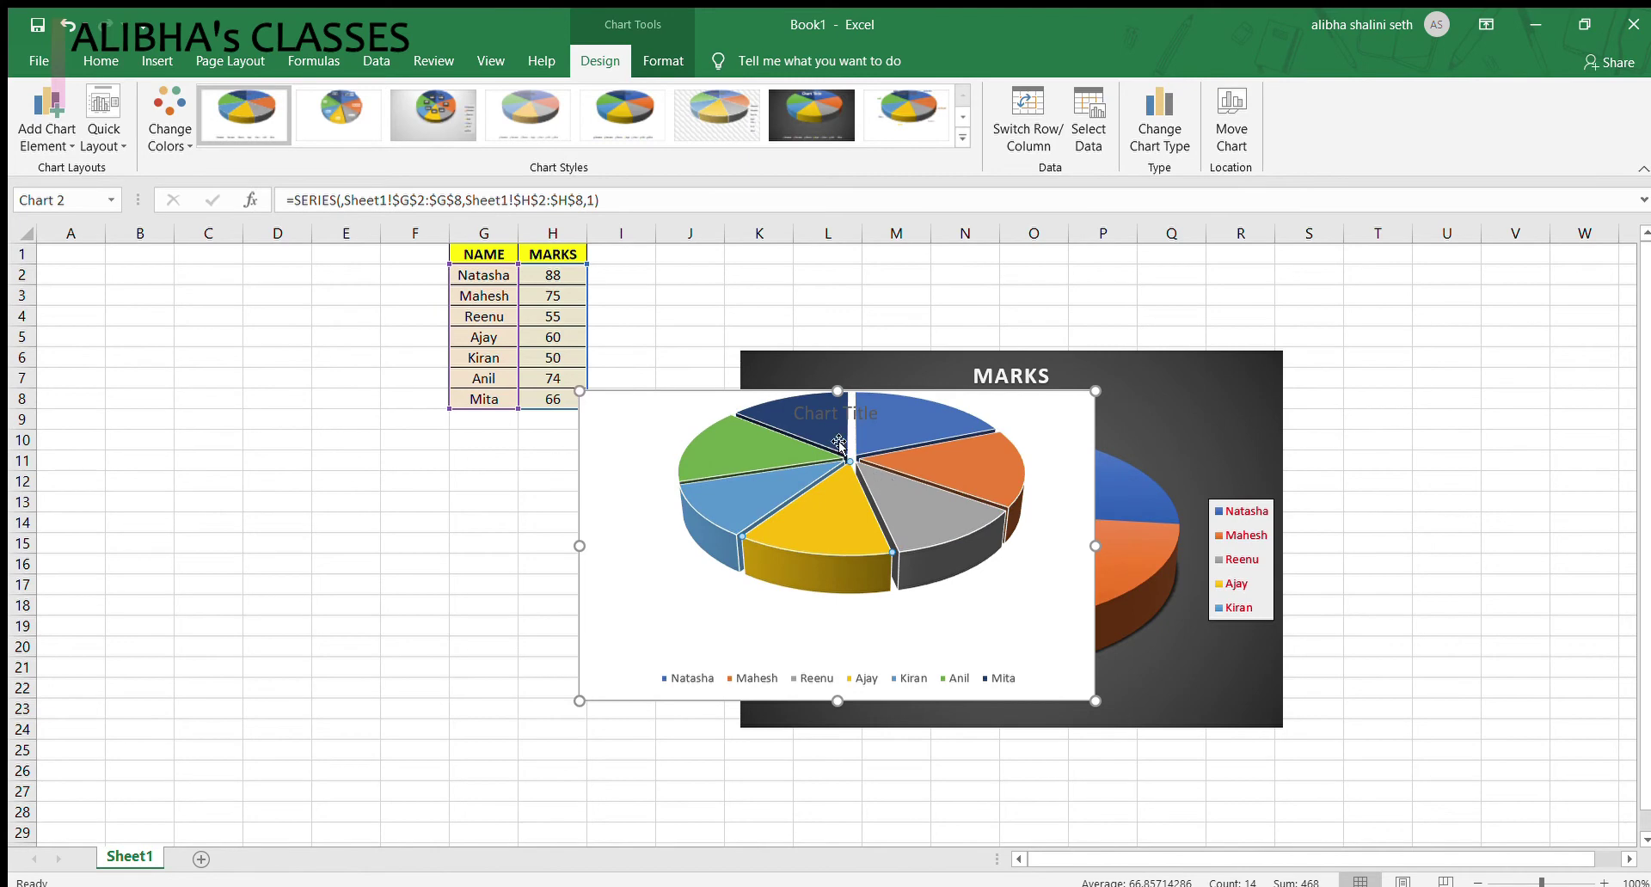
{"action": "key", "text": "Delete"}
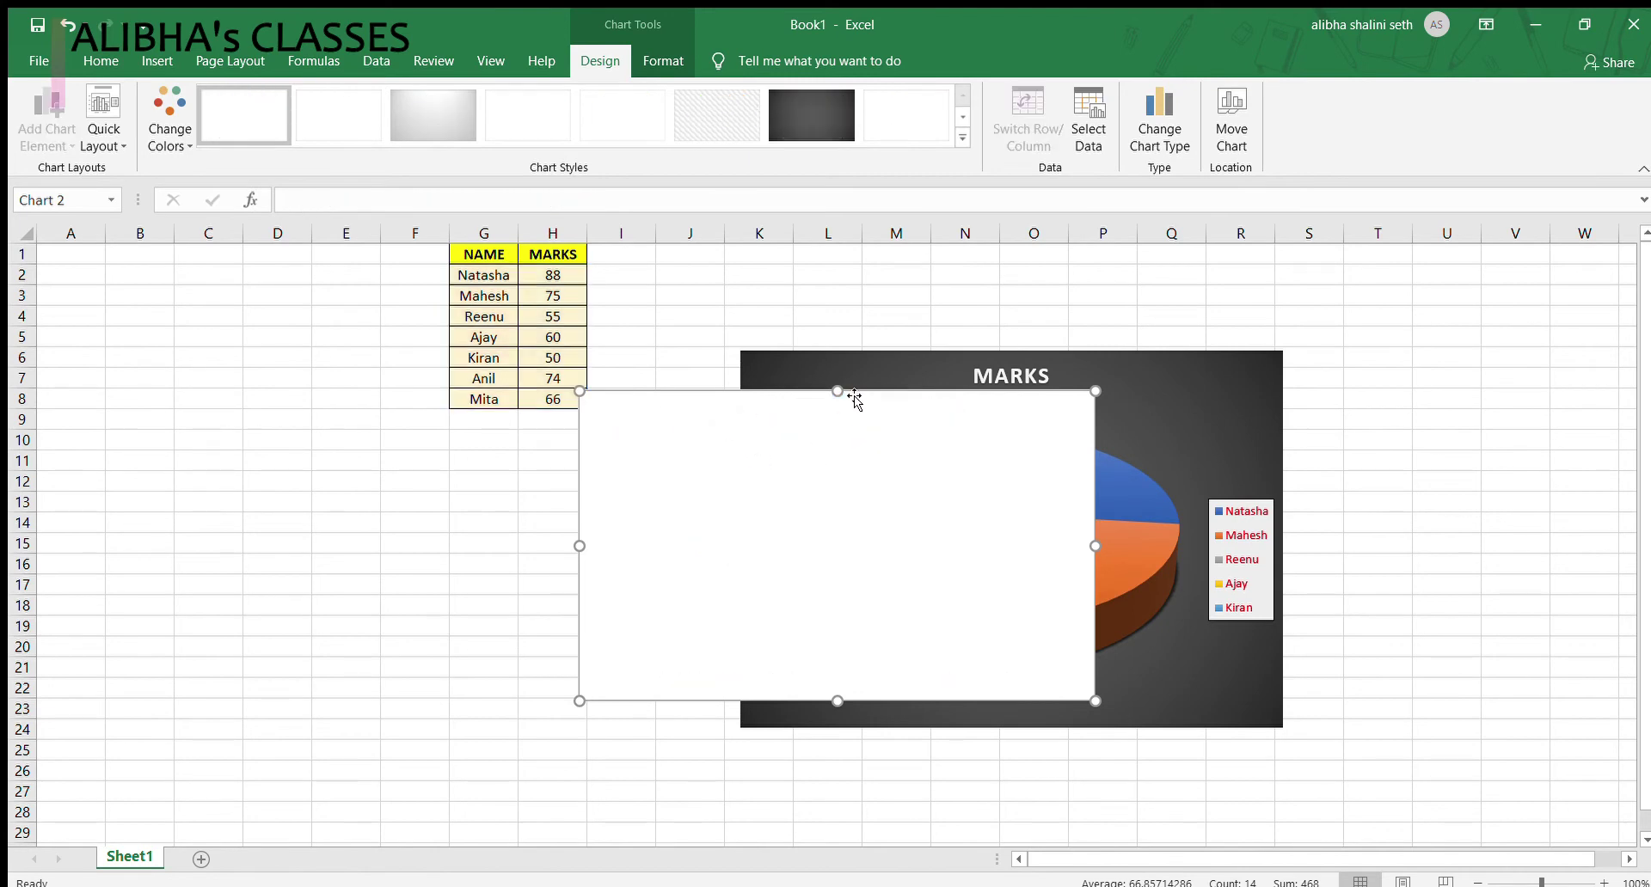
{"action": "key", "text": "ctrl+z"}
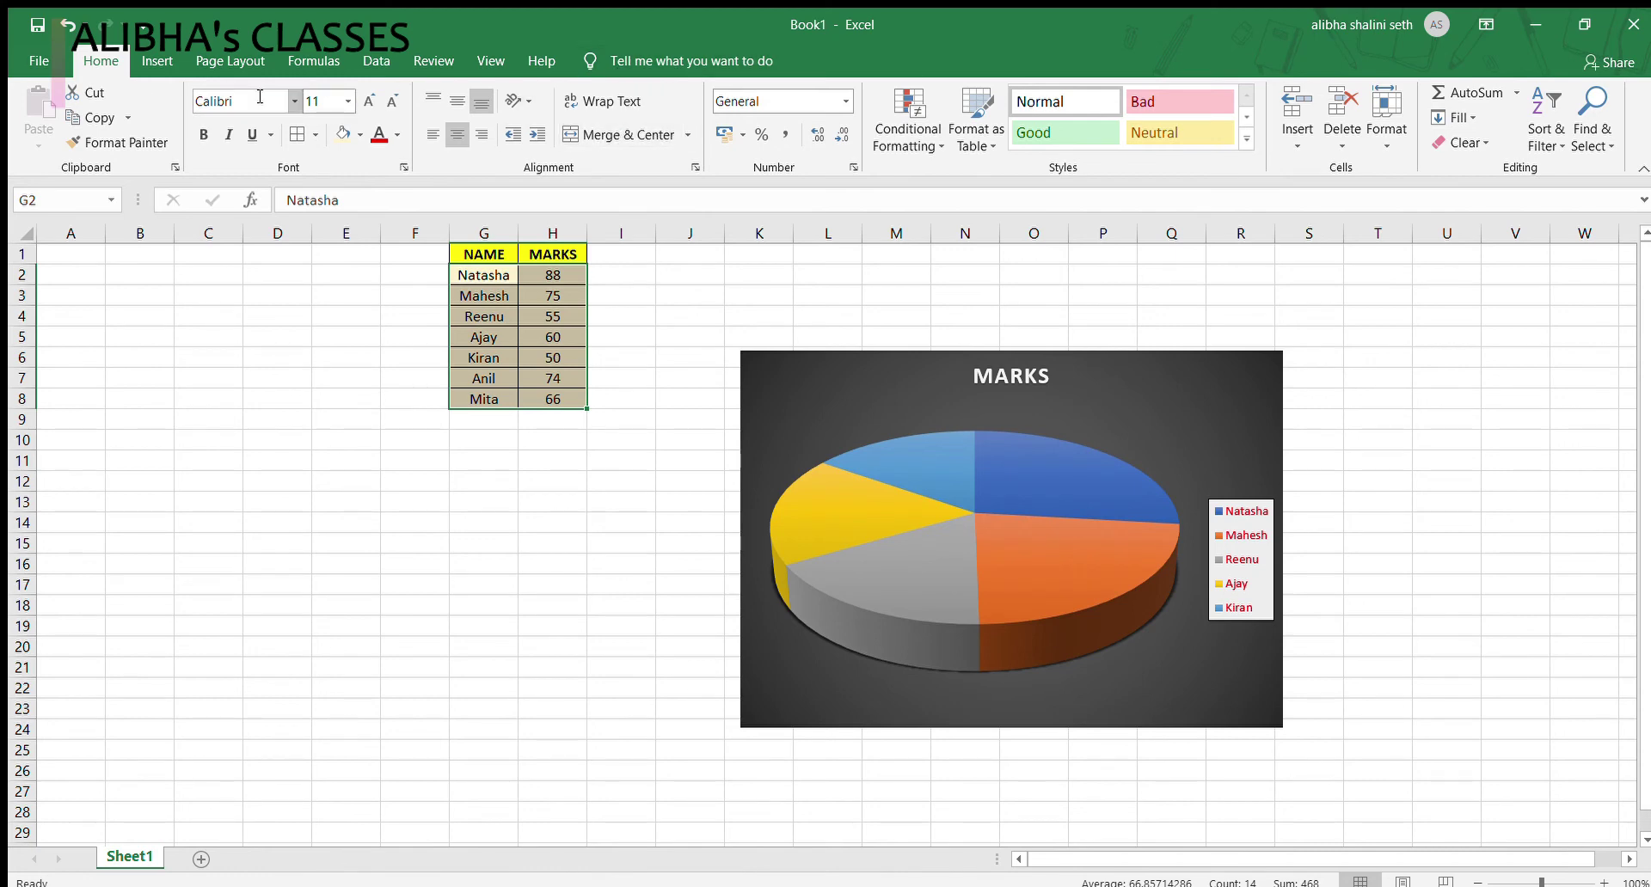
Step: Insert a 3-D pie chart of G2:H8 and apply the chart style with the dark grey background
{"action": "left_click", "coordinate": [158, 60]}
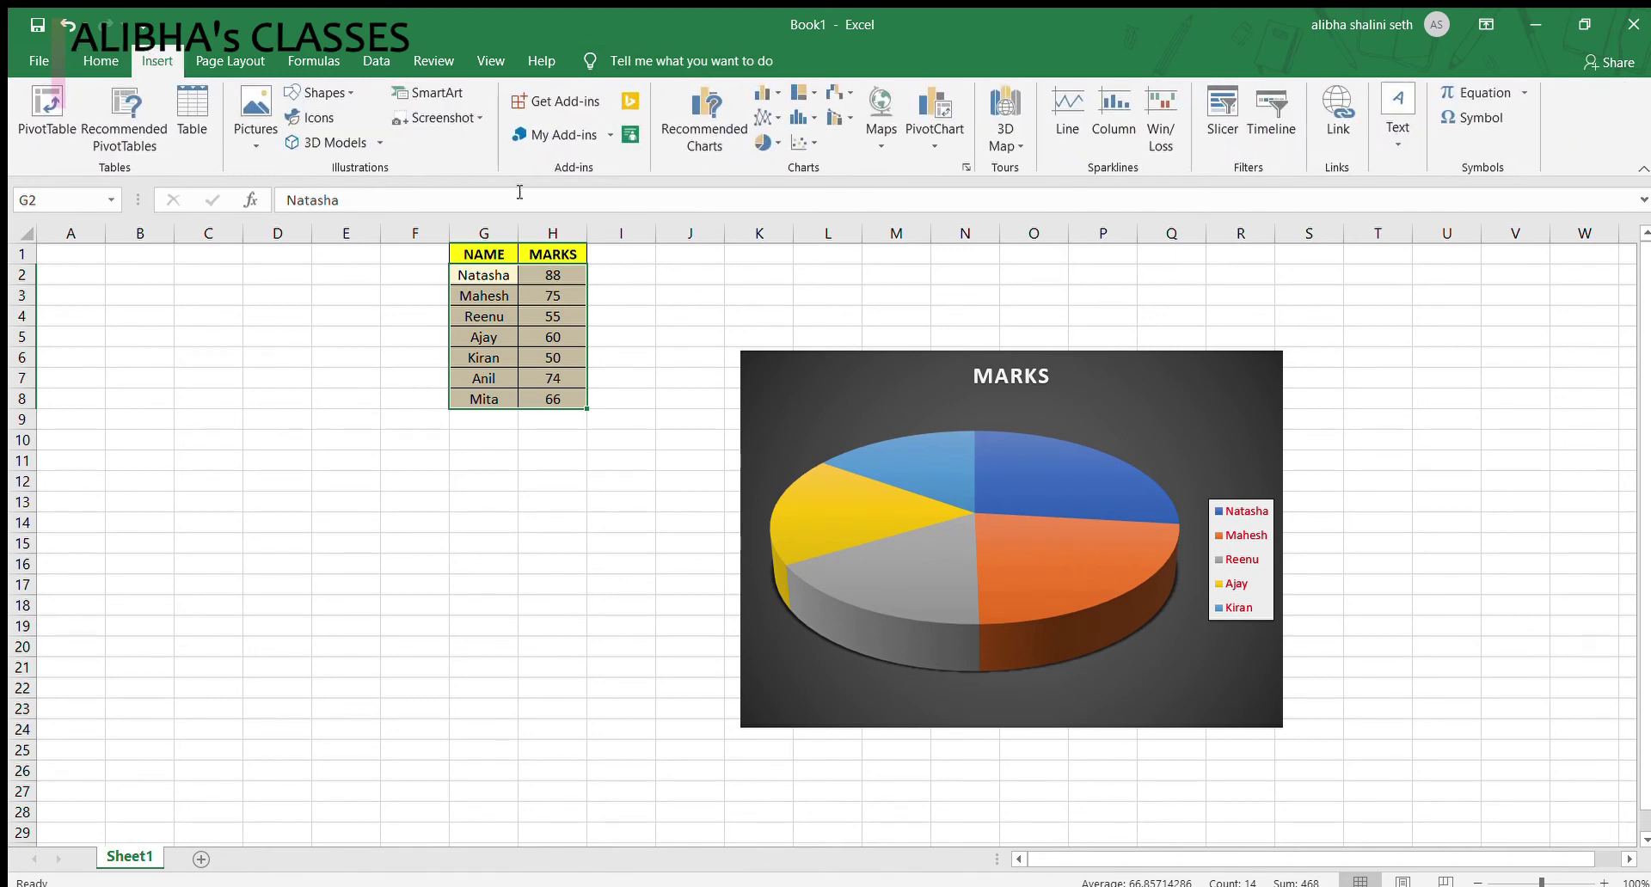
{"action": "left_click", "coordinate": [801, 358]}
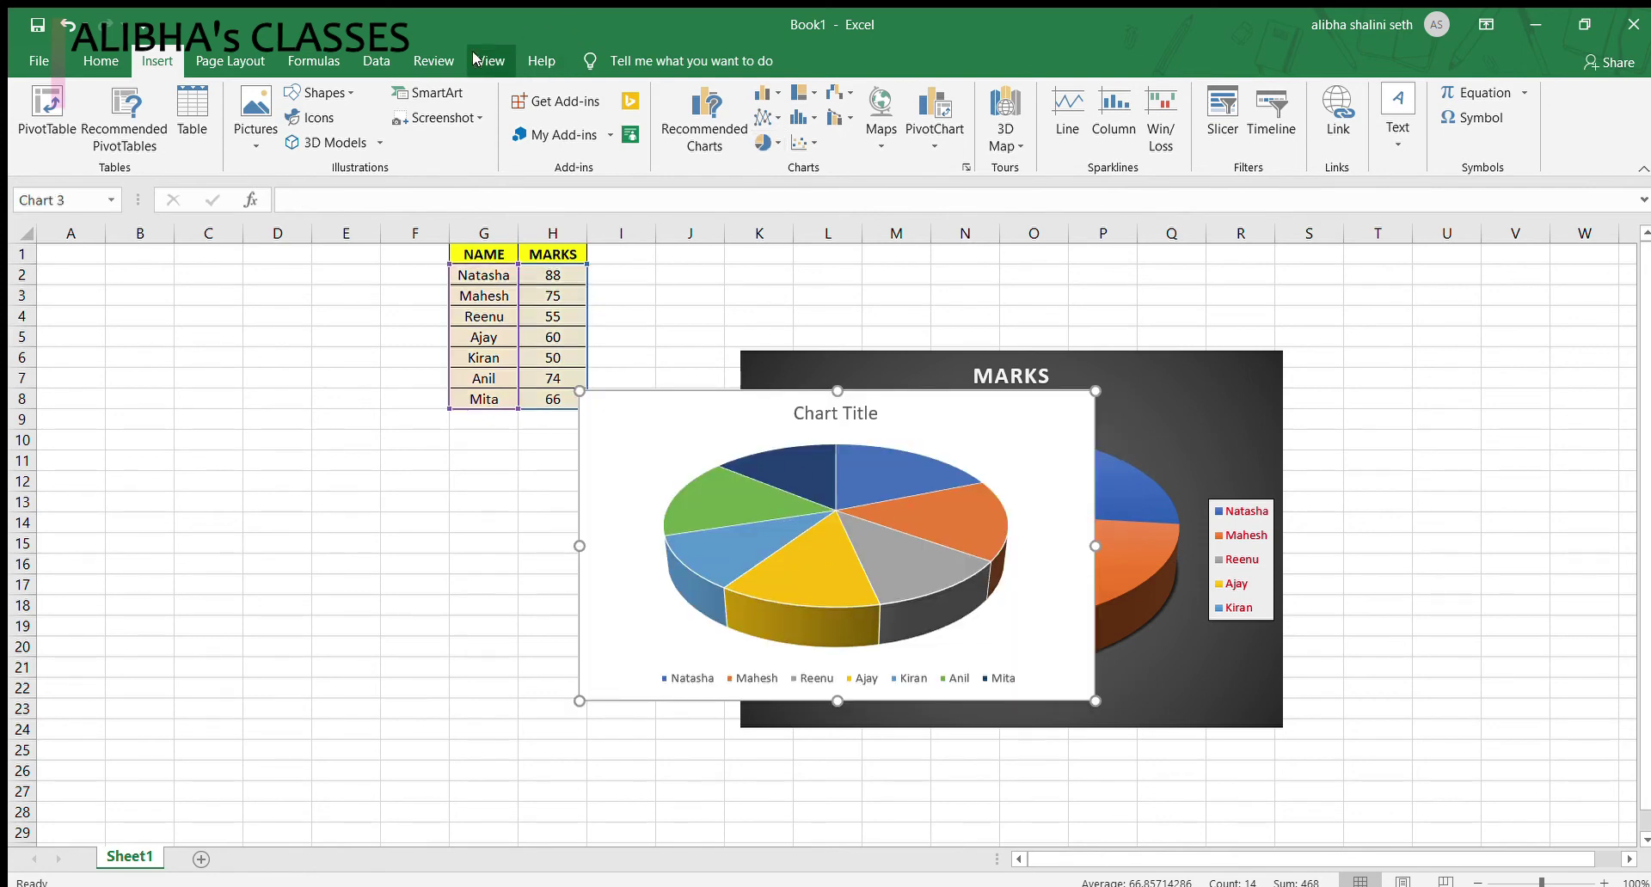
{"action": "left_click", "coordinate": [821, 492]}
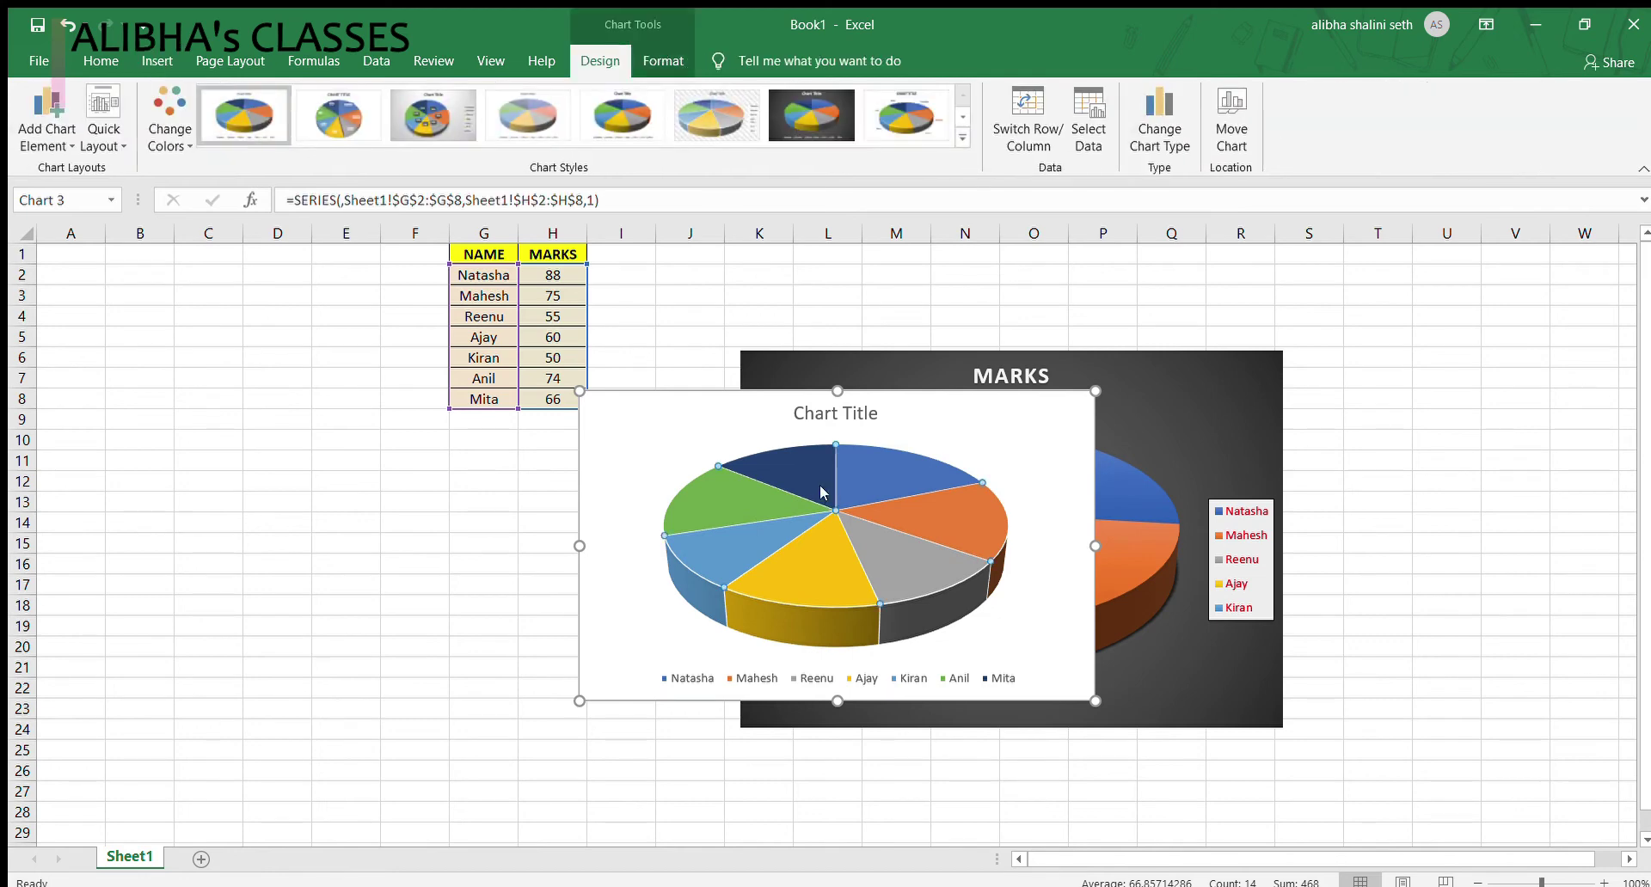
{"action": "left_click", "coordinate": [621, 117]}
{"action": "left_click", "coordinate": [796, 112]}
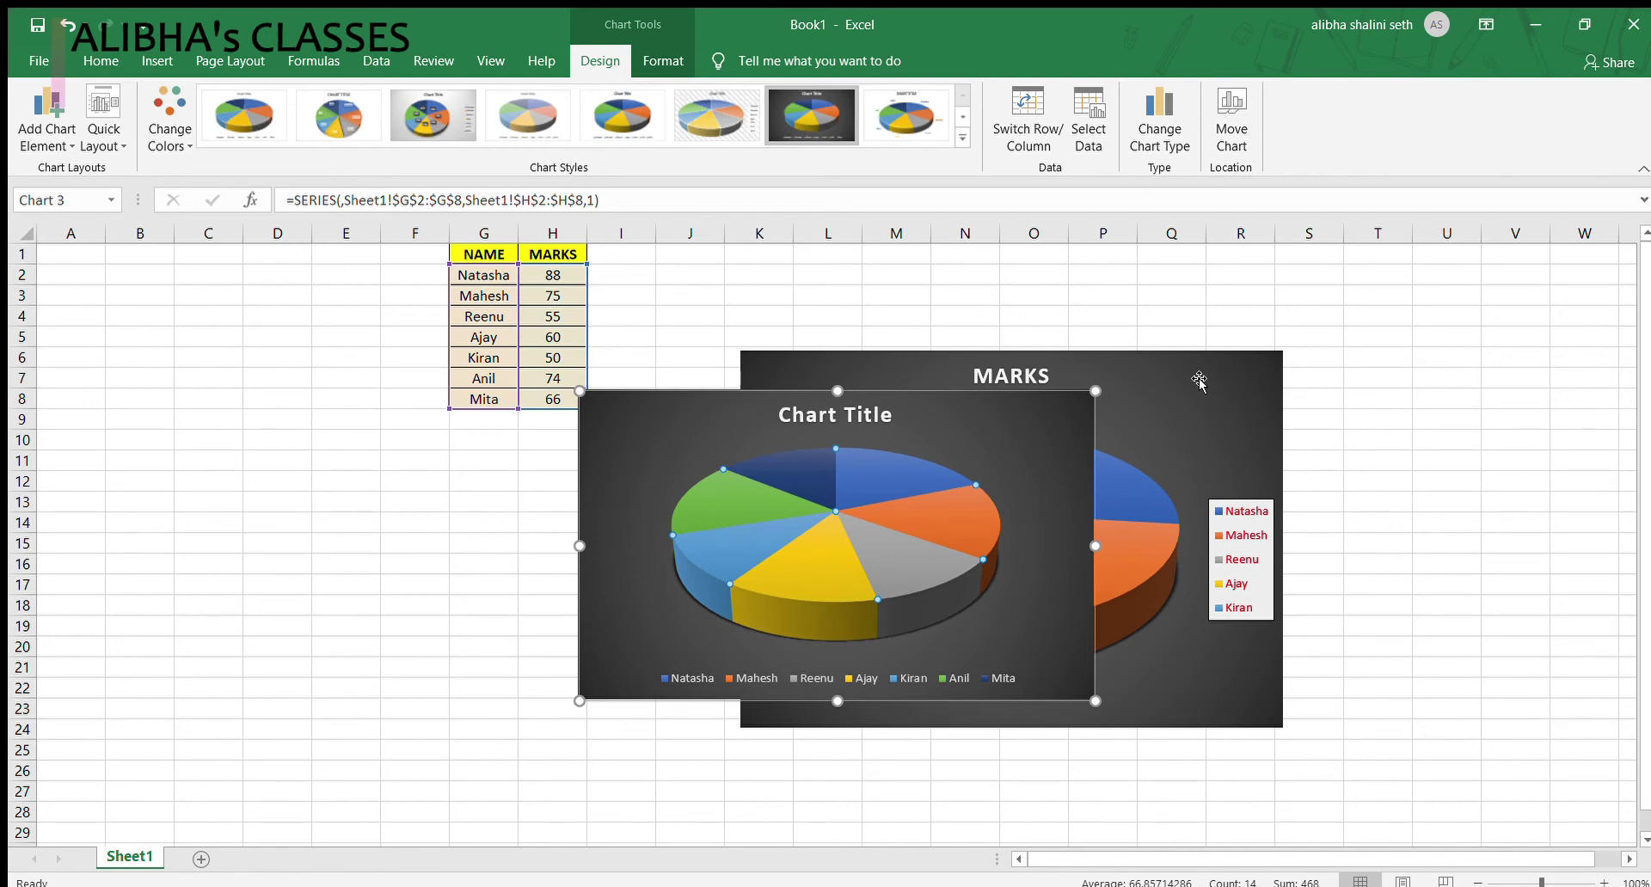
Step: Delete the old MARKS chart and move the new pie chart so that its upper-left corner lies in cell J6
{"action": "left_click", "coordinate": [1174, 397]}
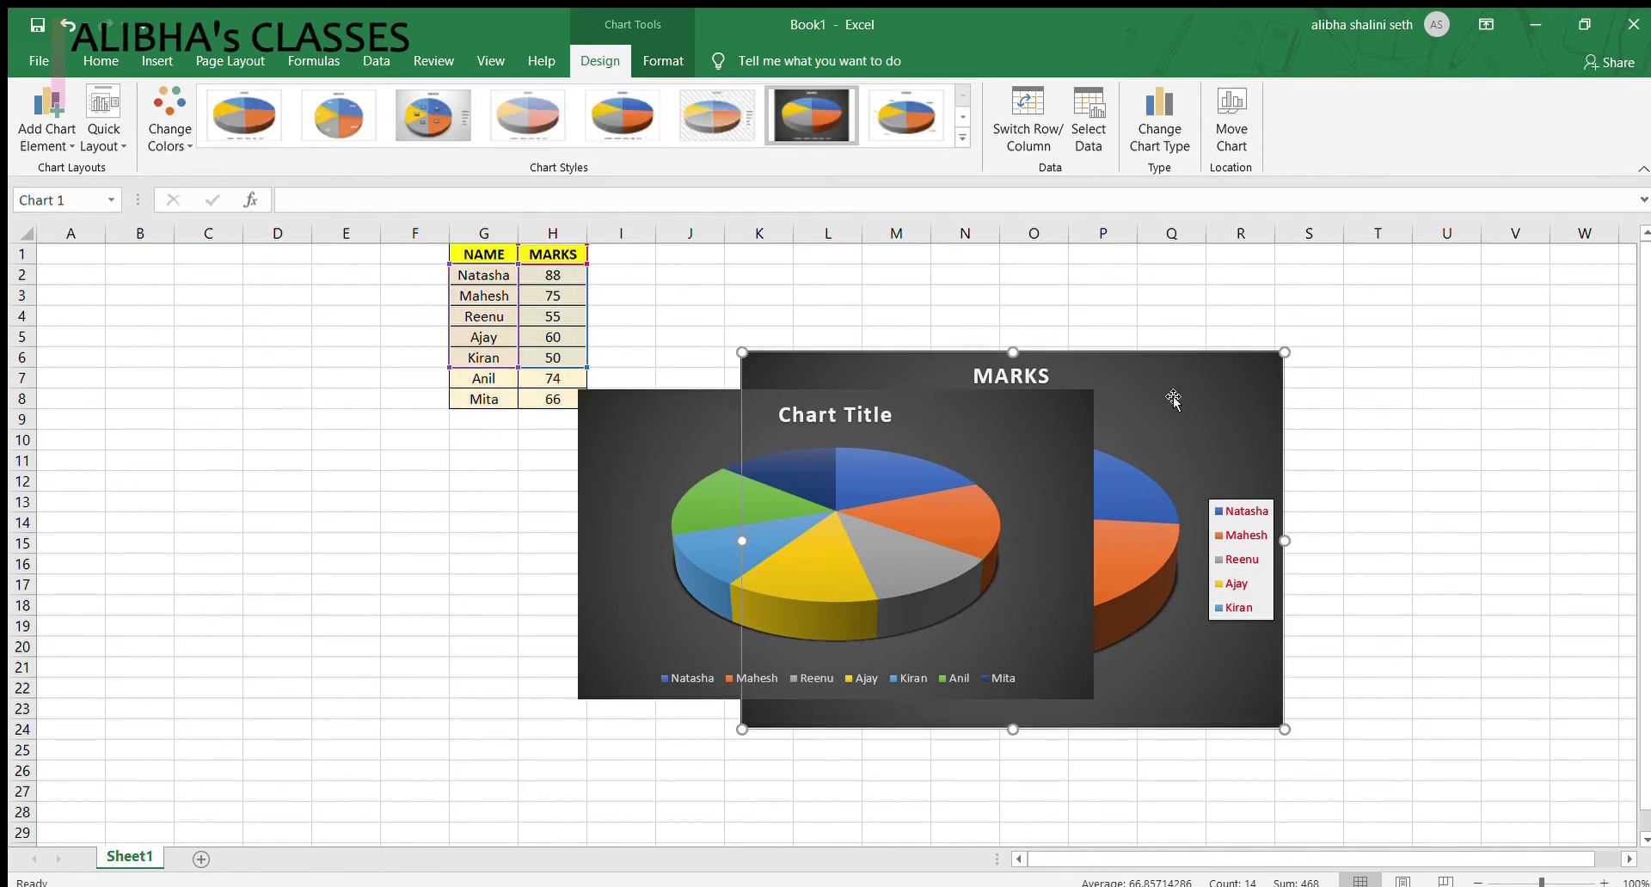
{"action": "key", "text": "Delete"}
{"action": "left_click", "coordinate": [965, 428]}
{"action": "double_click", "coordinate": [1073, 395]}
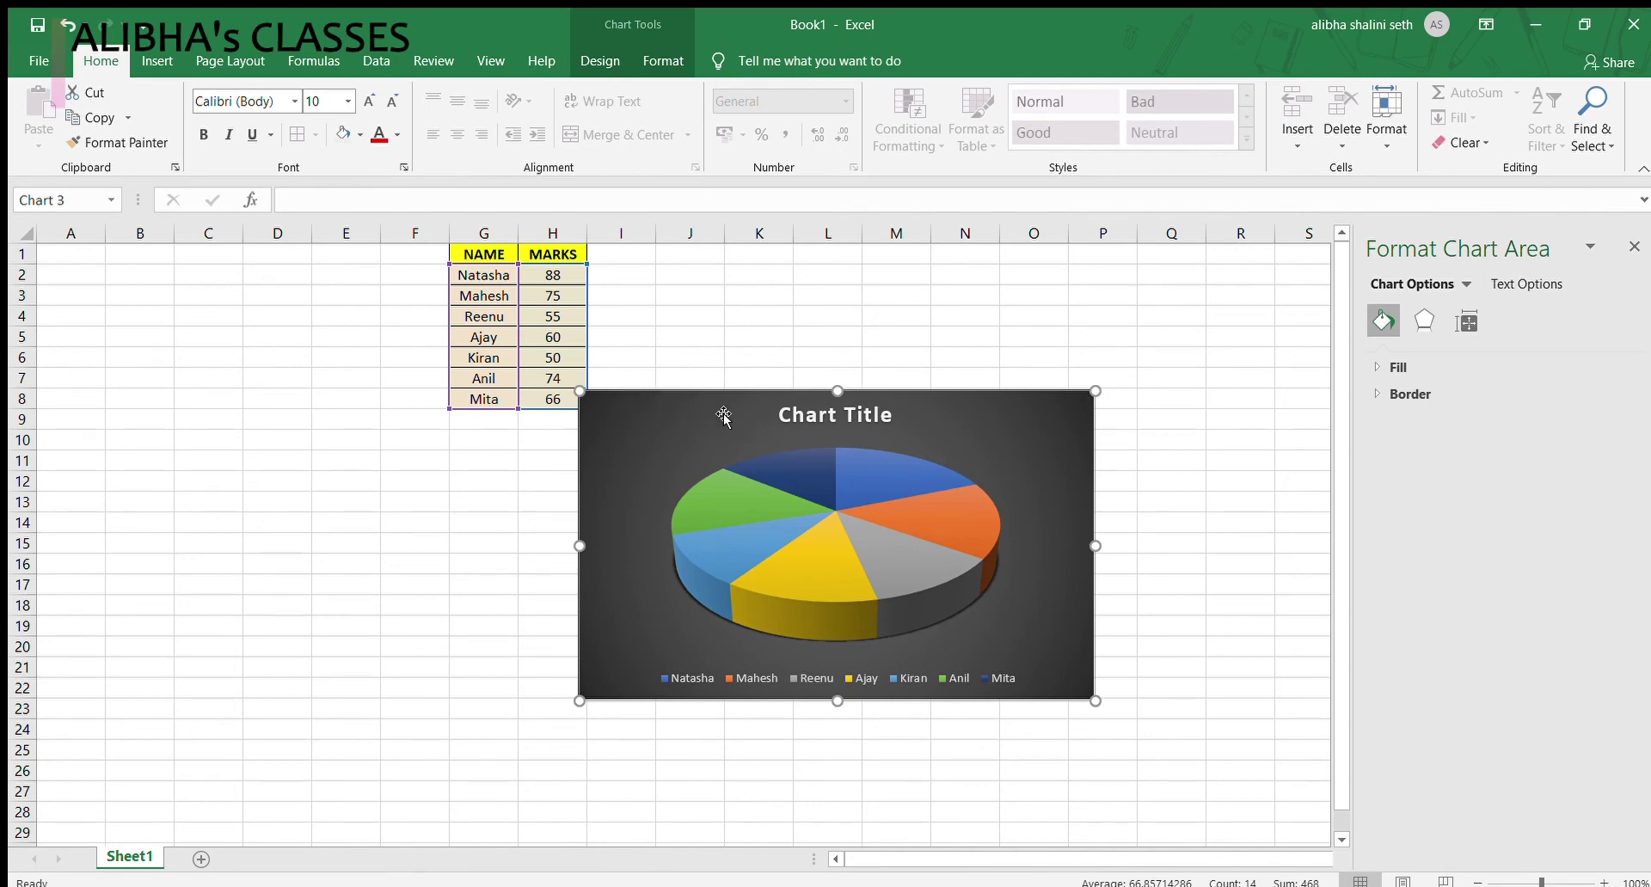
{"action": "left_click_drag", "start_coordinate": [731, 412], "coordinate": [863, 386]}
{"action": "left_click", "coordinate": [767, 549]}
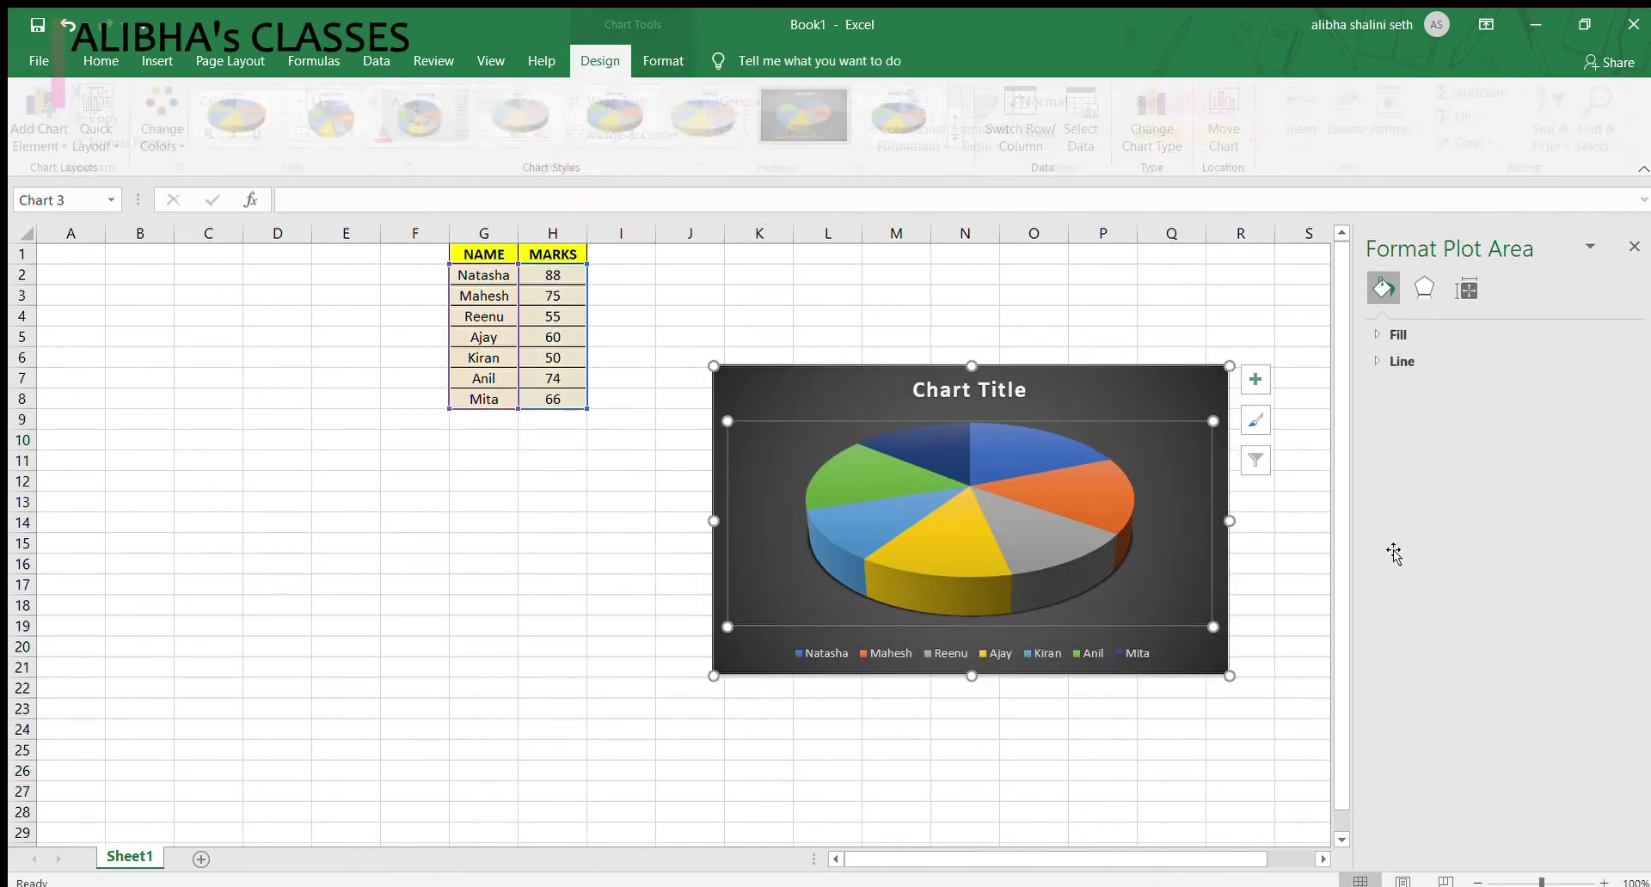
{"action": "left_click", "coordinate": [1628, 245]}
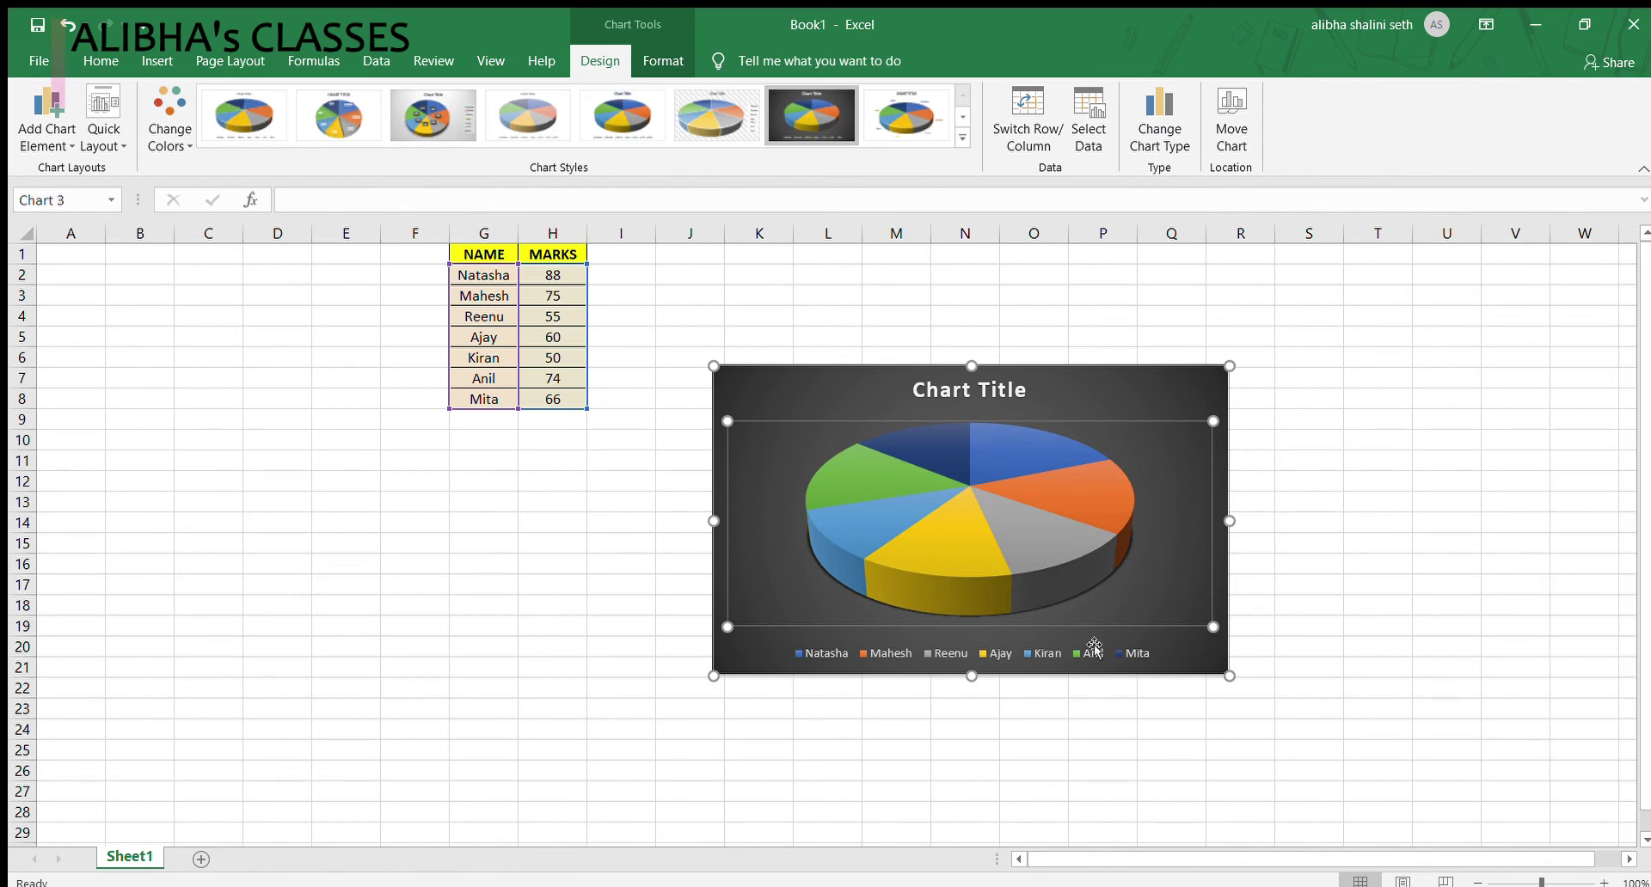
{"action": "left_click", "coordinate": [1011, 729]}
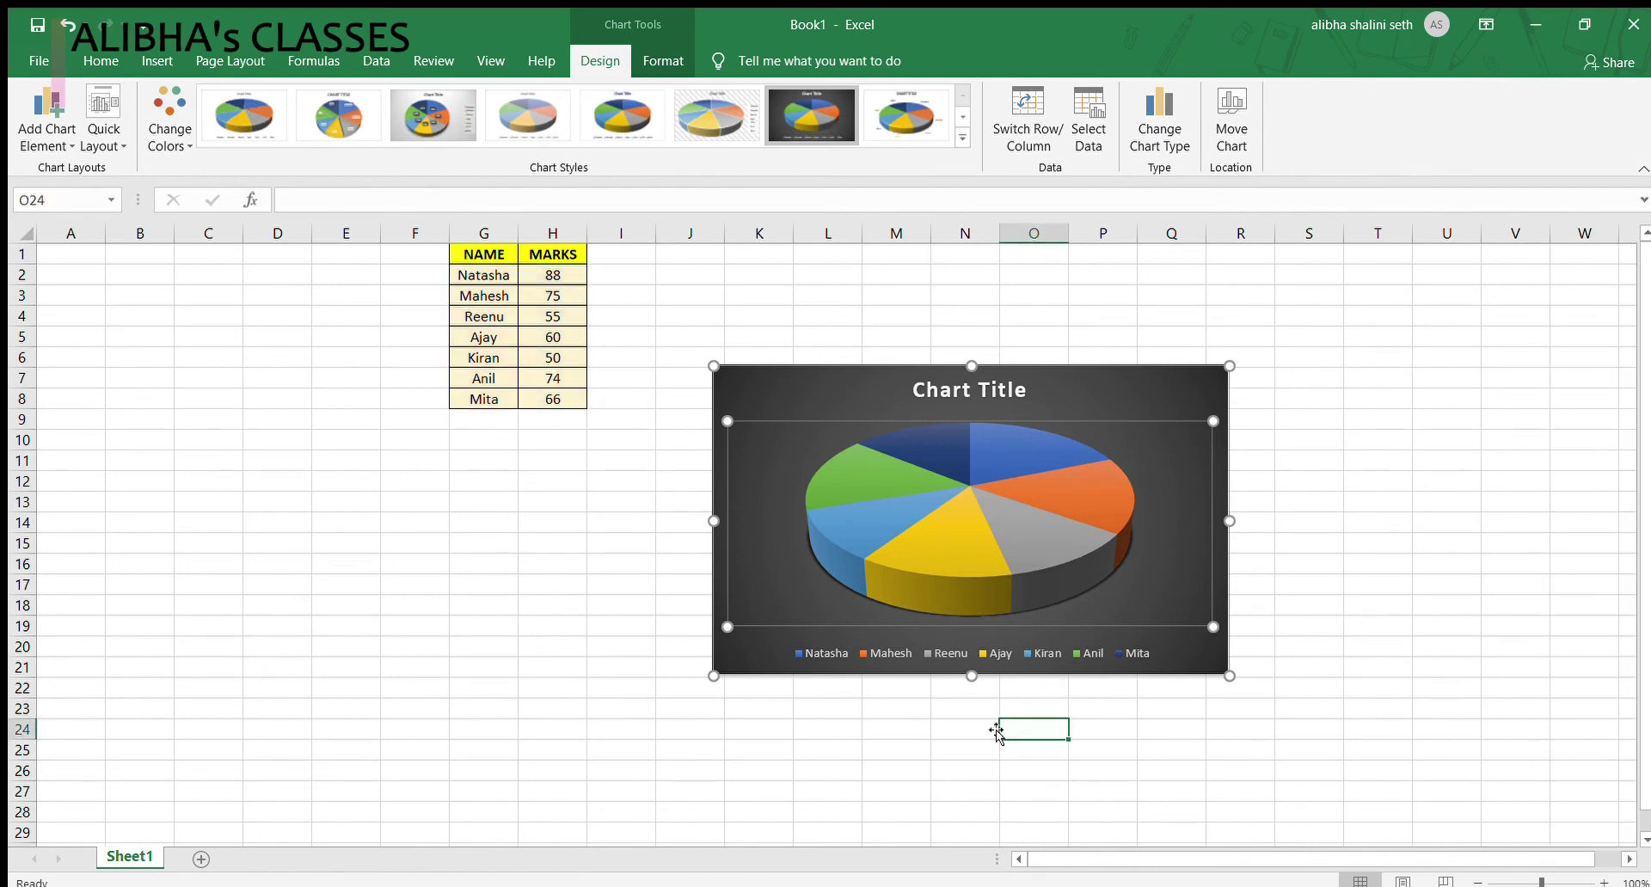
Step: Place the new chart's legend to the right of the pie and format it with a cream fill and bold dark red text
{"action": "left_click", "coordinate": [756, 482]}
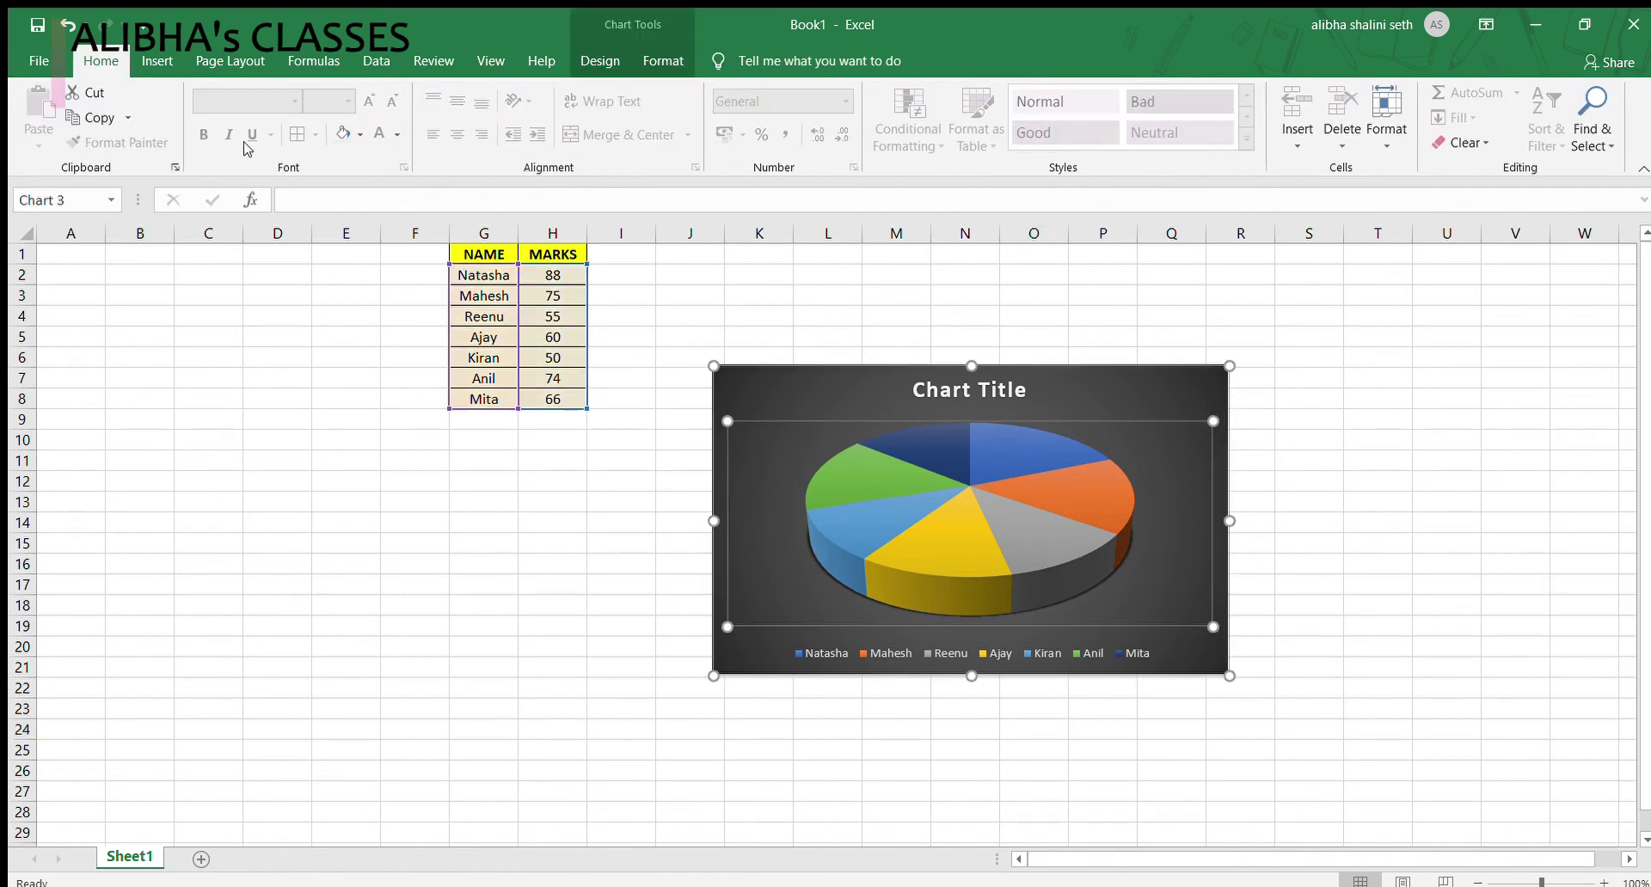
{"action": "left_click", "coordinate": [156, 60]}
{"action": "left_click", "coordinate": [600, 60]}
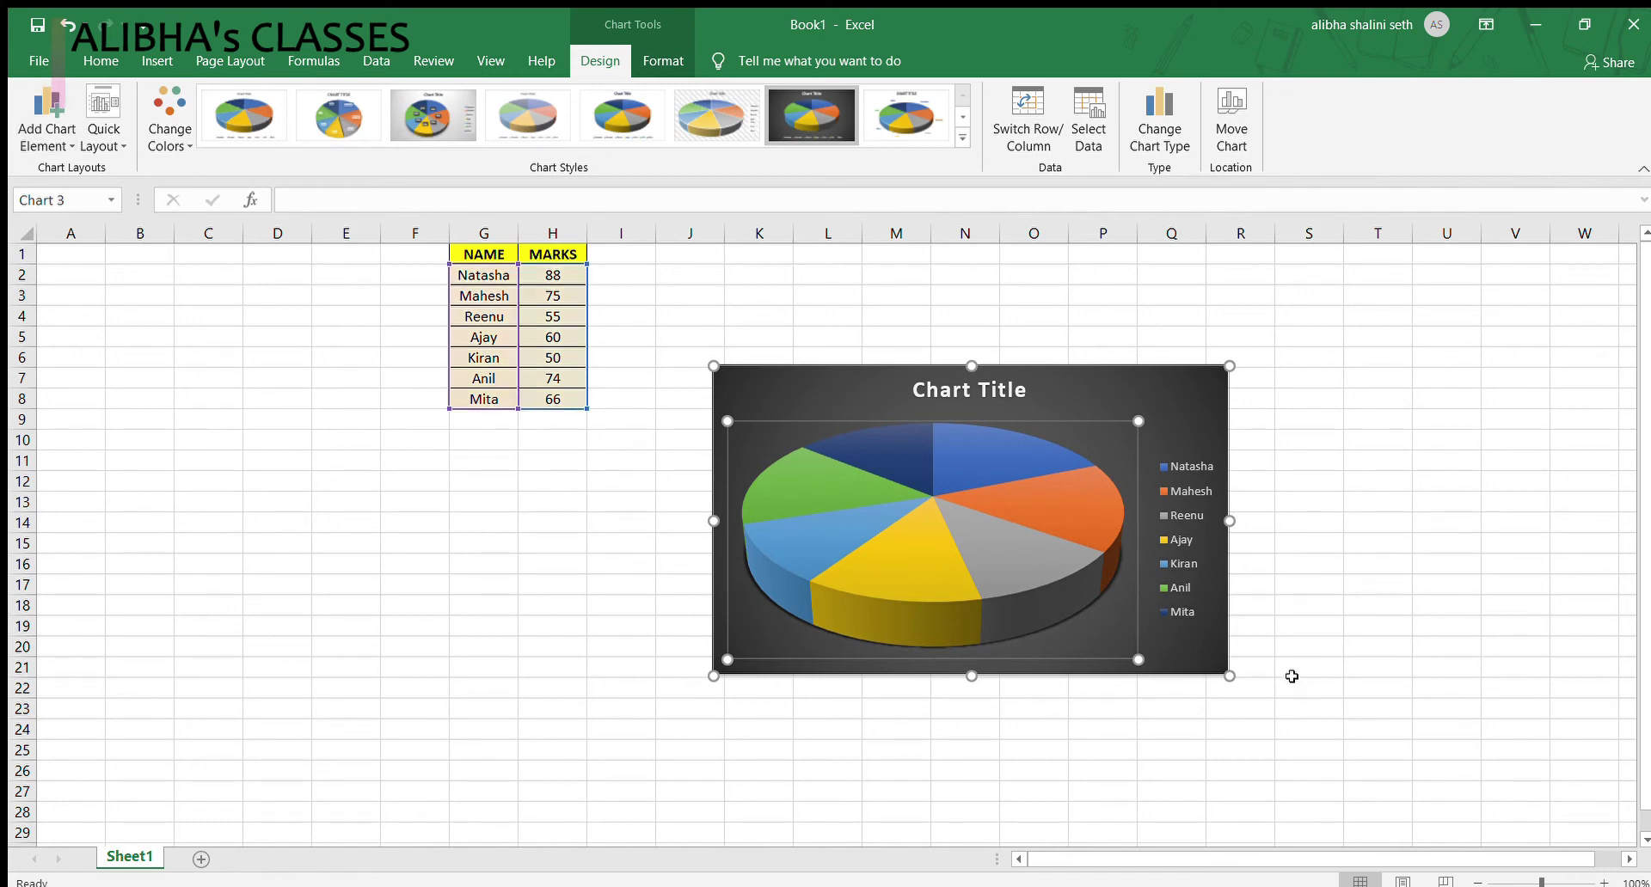
{"action": "left_click", "coordinate": [1181, 481]}
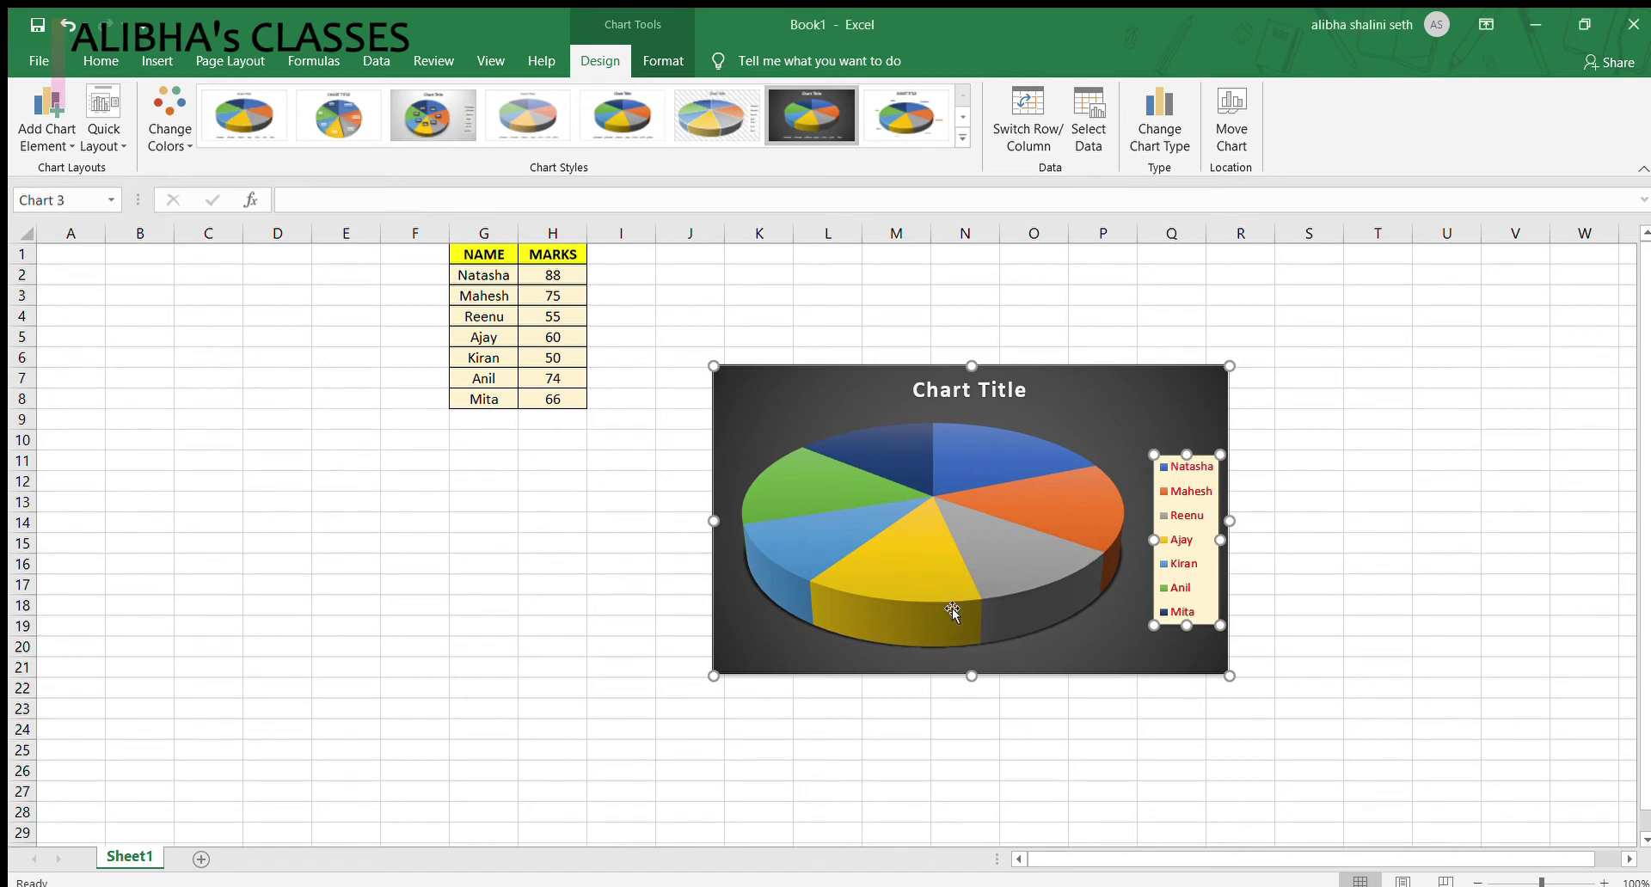
{"action": "left_click", "coordinate": [1393, 587]}
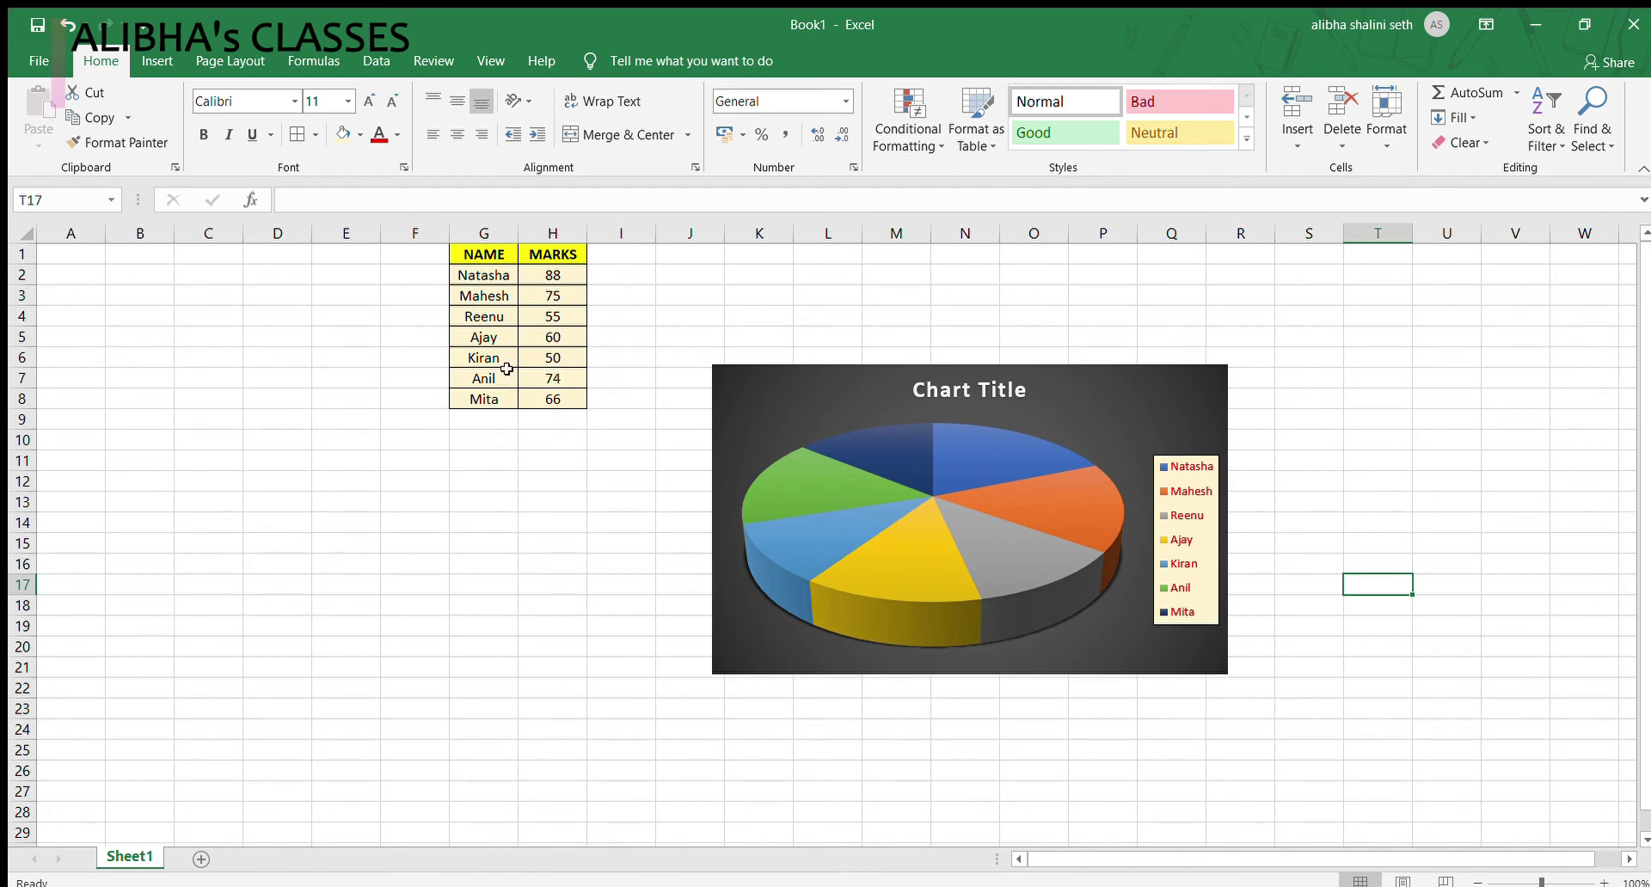
Step: Clear the student names and marks from rows 6 and 4 of the table, G6:H6 and G4:H4
{"action": "left_click", "coordinate": [540, 358]}
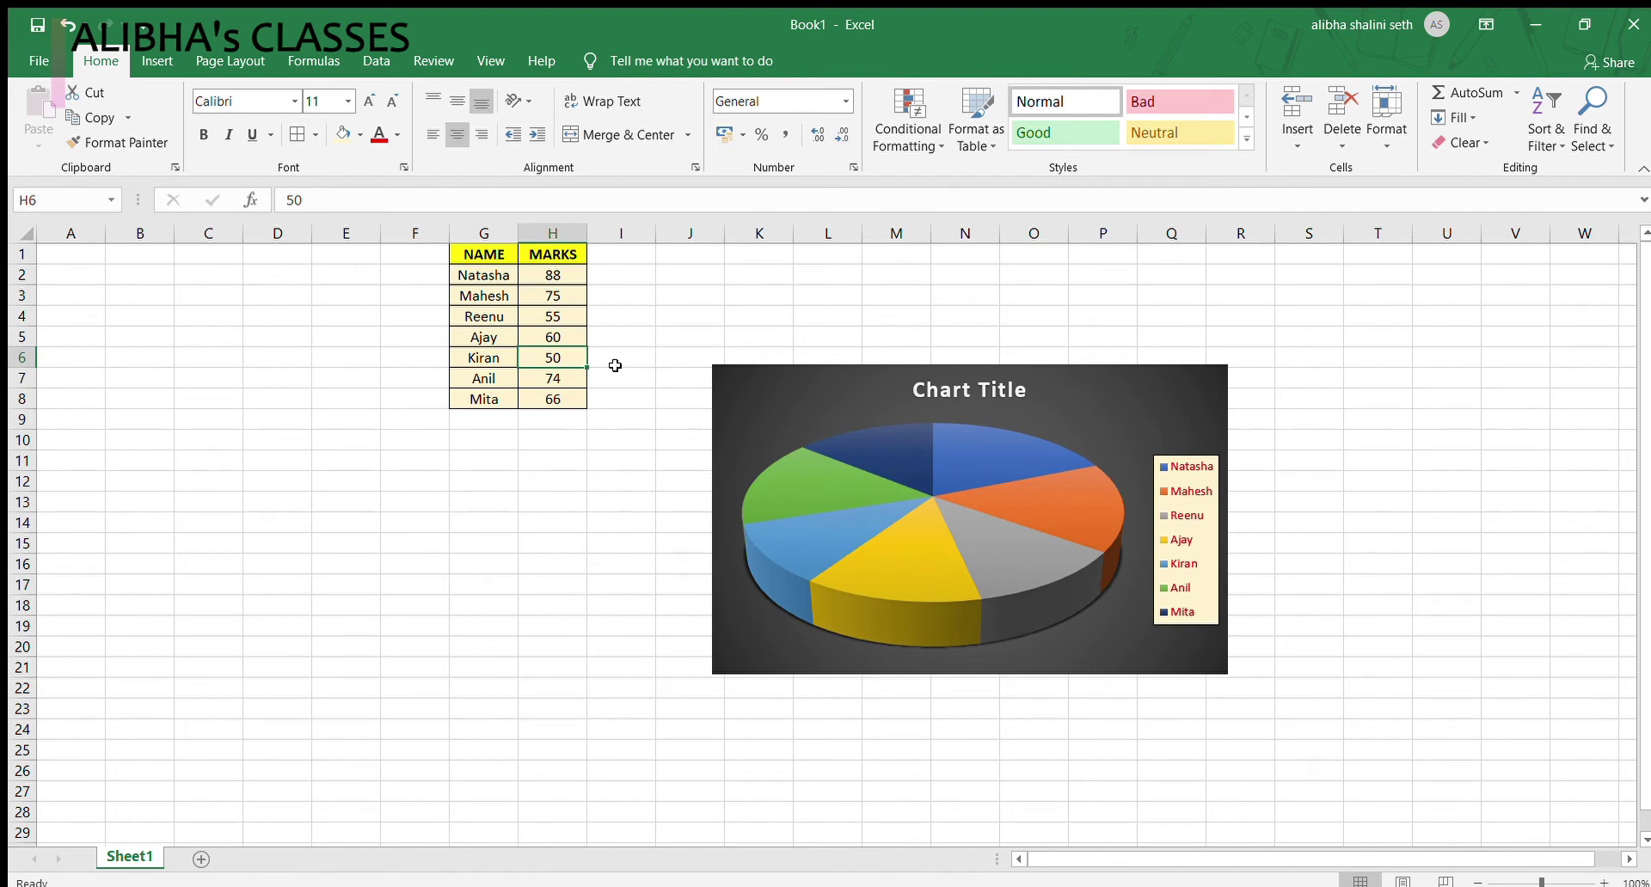
{"action": "key", "text": "Delete"}
{"action": "left_click", "coordinate": [487, 359]}
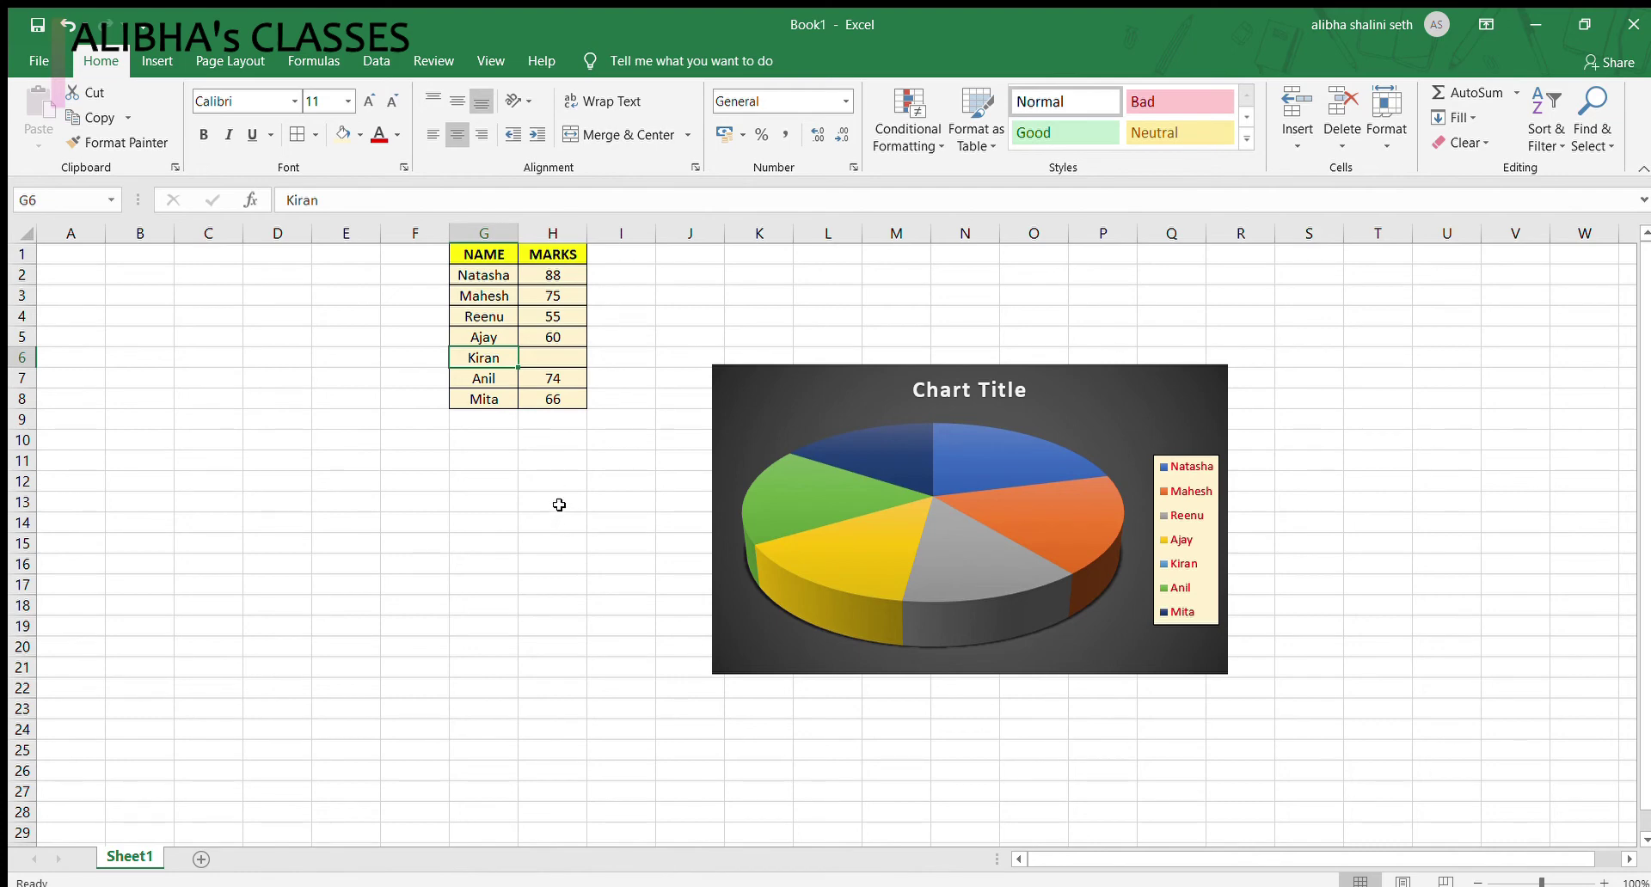
{"action": "key", "text": "Delete"}
{"action": "left_click", "coordinate": [561, 321]}
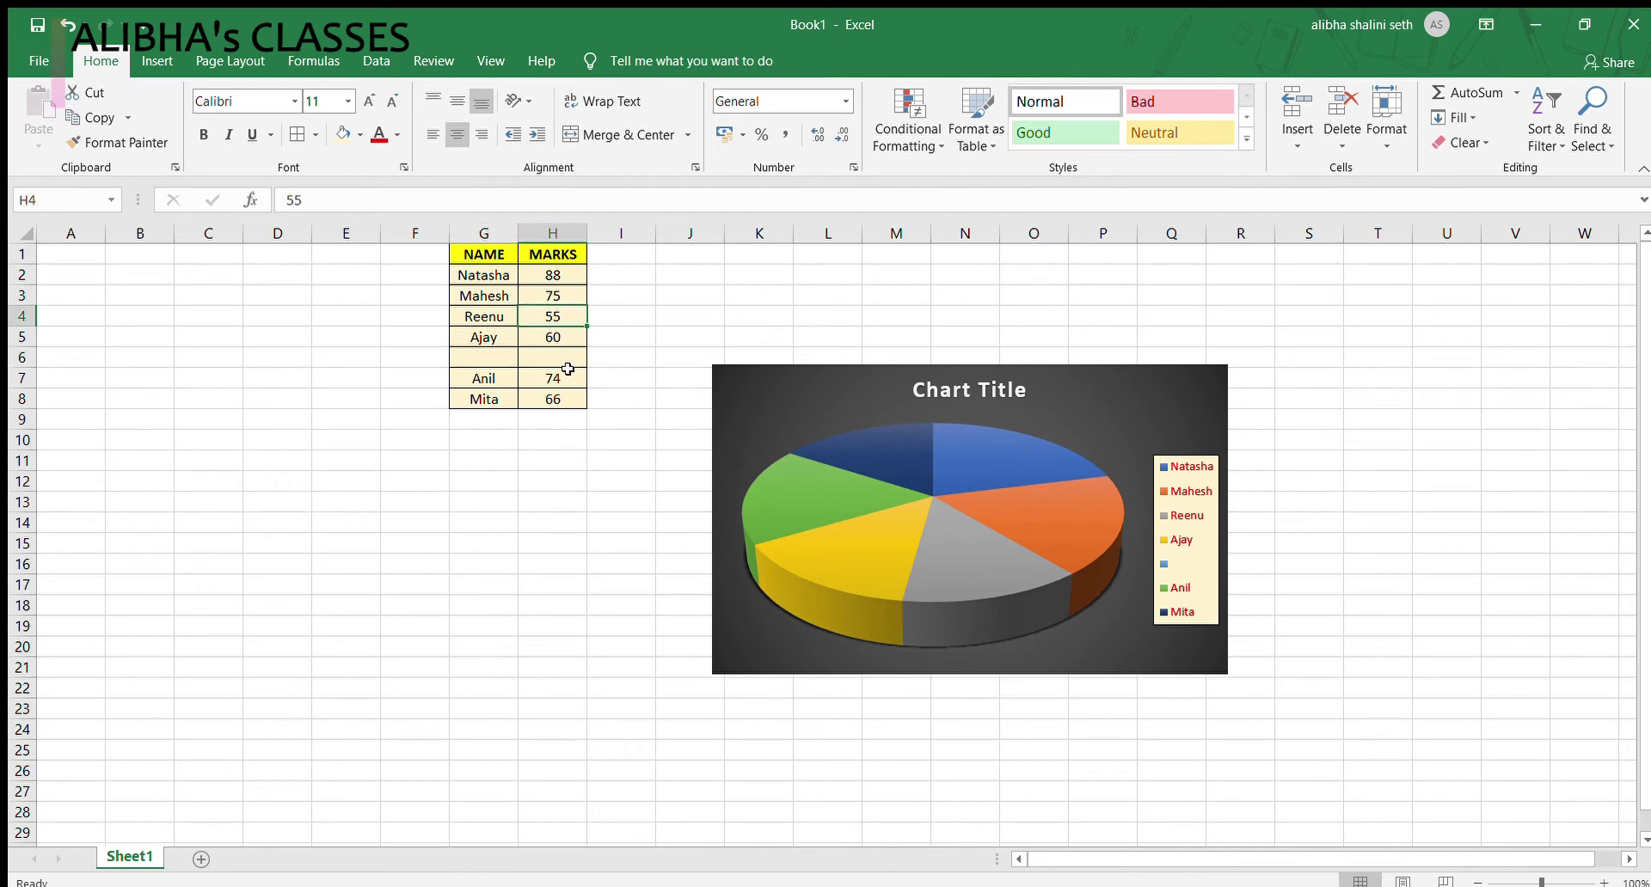
{"action": "key", "text": "Delete"}
{"action": "left_click", "coordinate": [491, 316]}
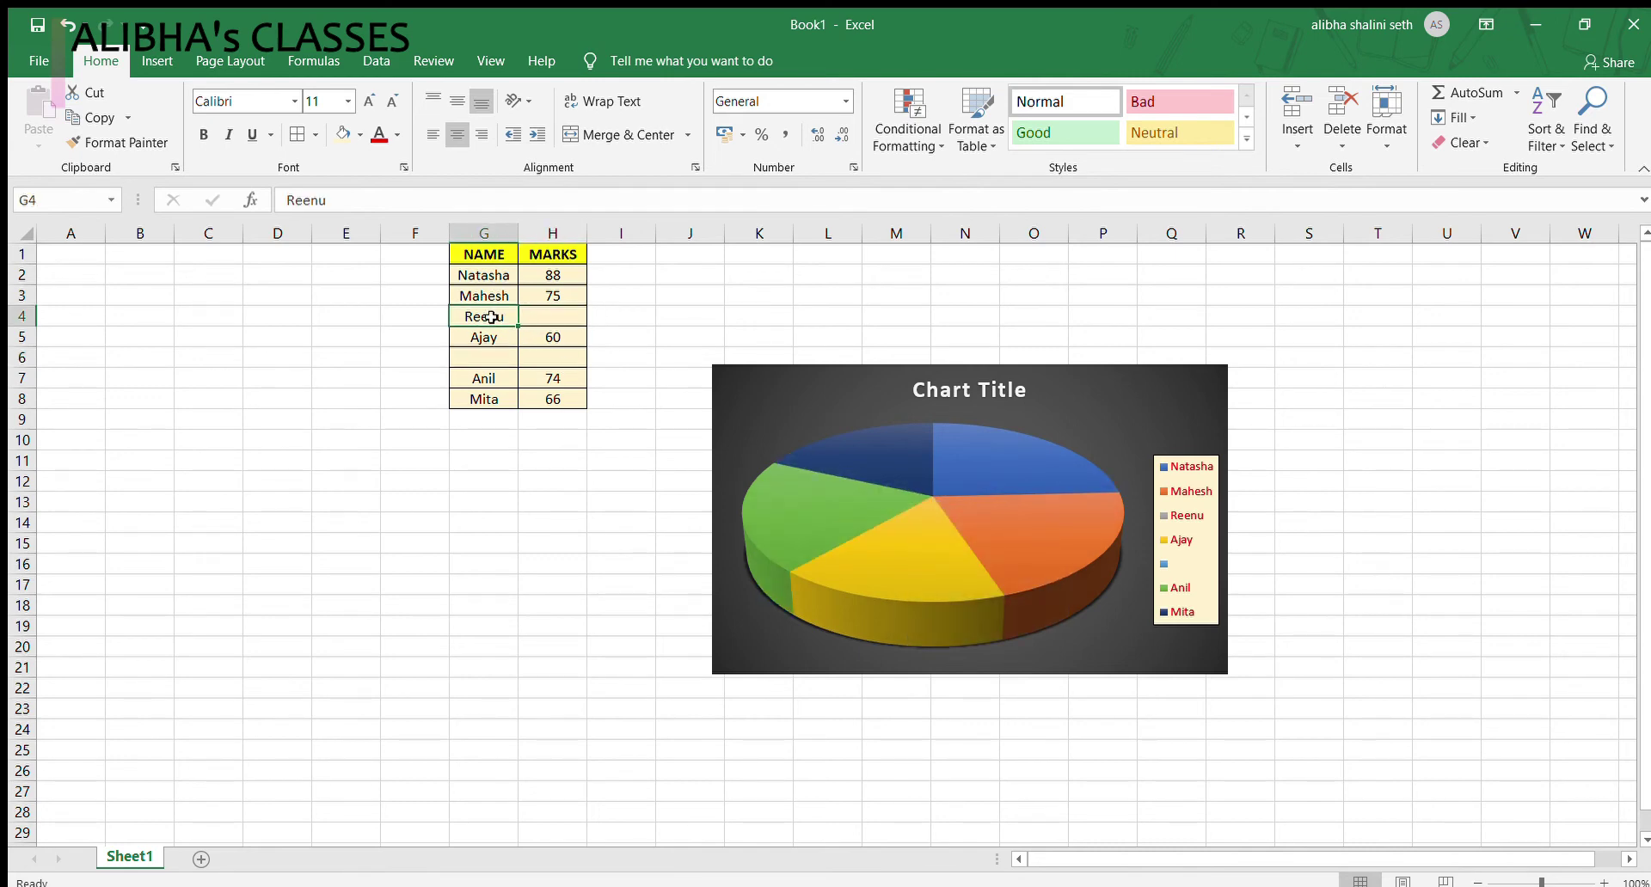
{"action": "key", "text": "Delete"}
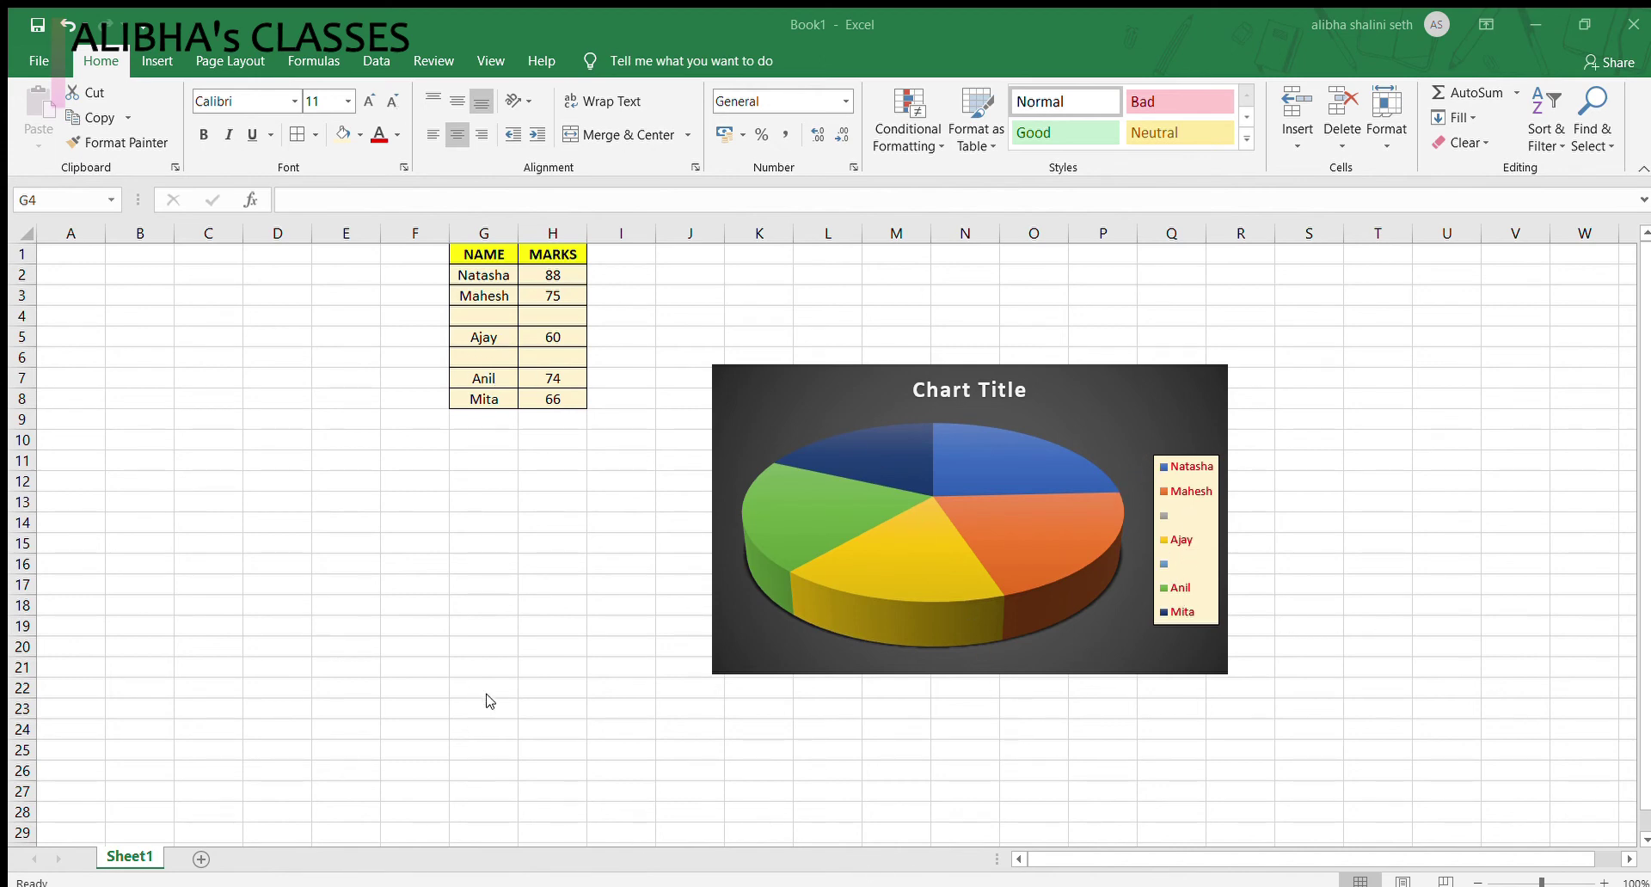
Step: Fill the empty row 4 of the marks table with a new student name in G4 and the mark 78 in H4
{"action": "left_click", "coordinate": [885, 675]}
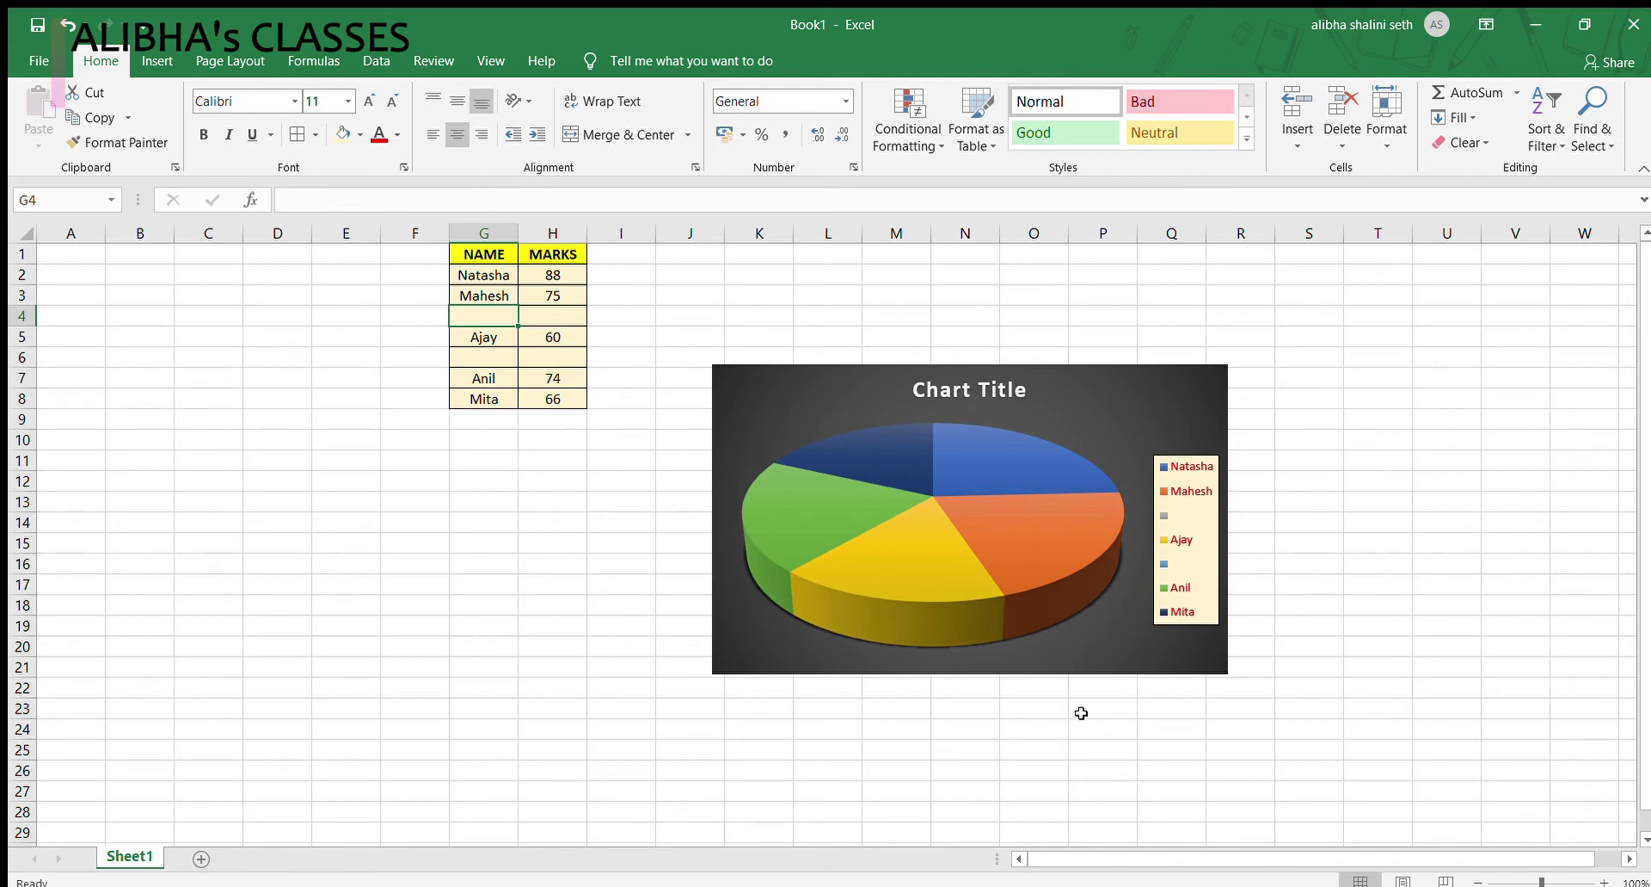
{"action": "type", "text": "D"}
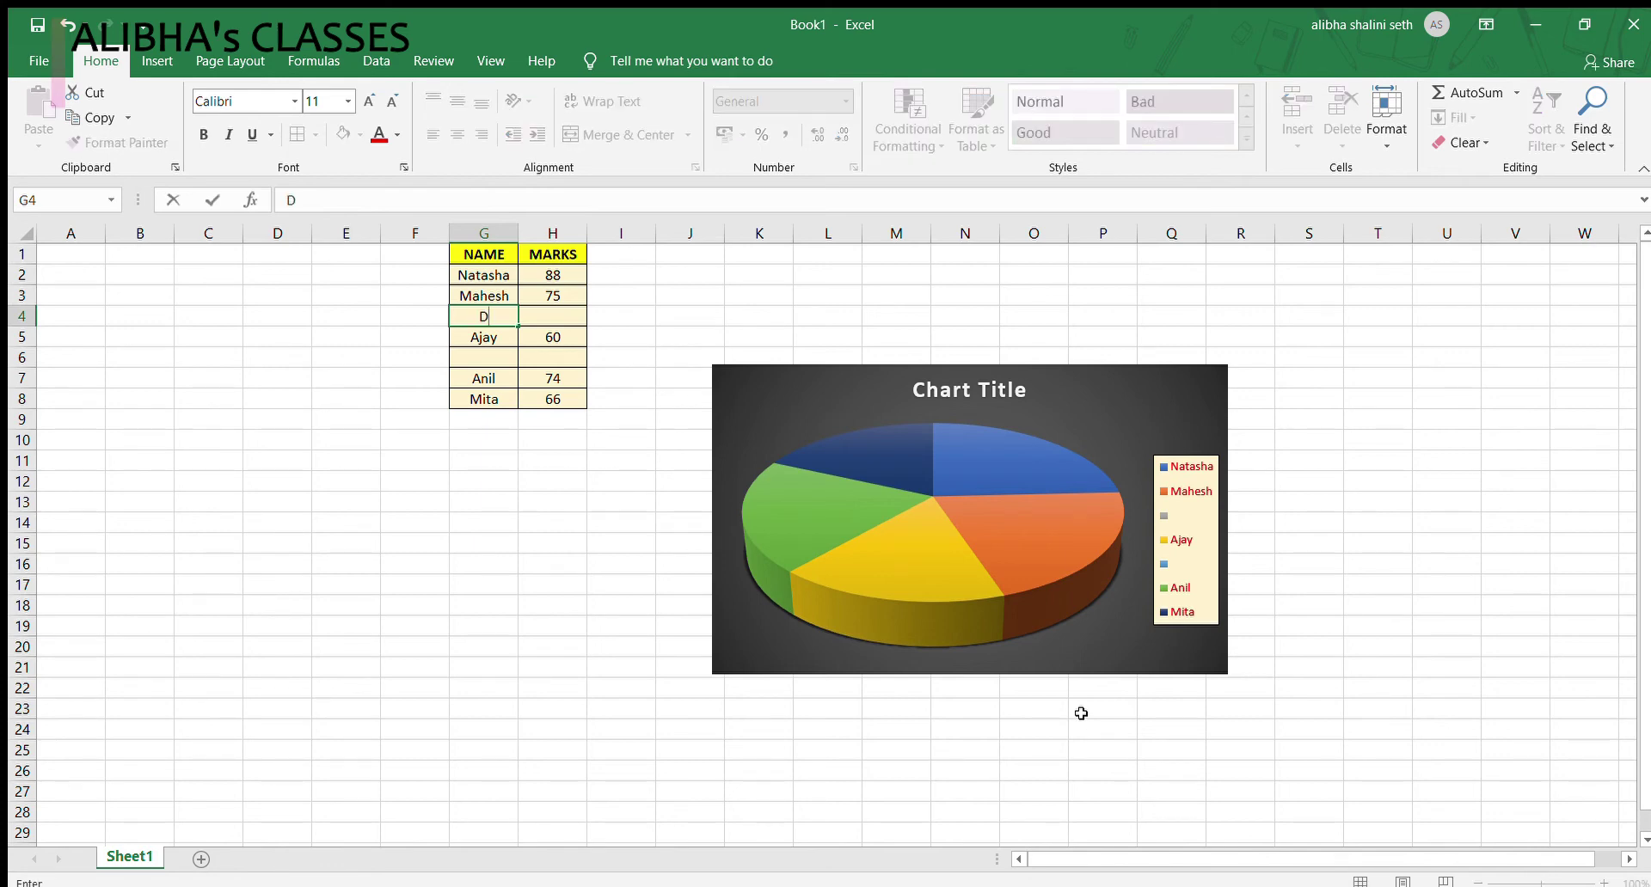
{"action": "type", "text": "ibya"}
{"action": "key", "text": "Tab"}
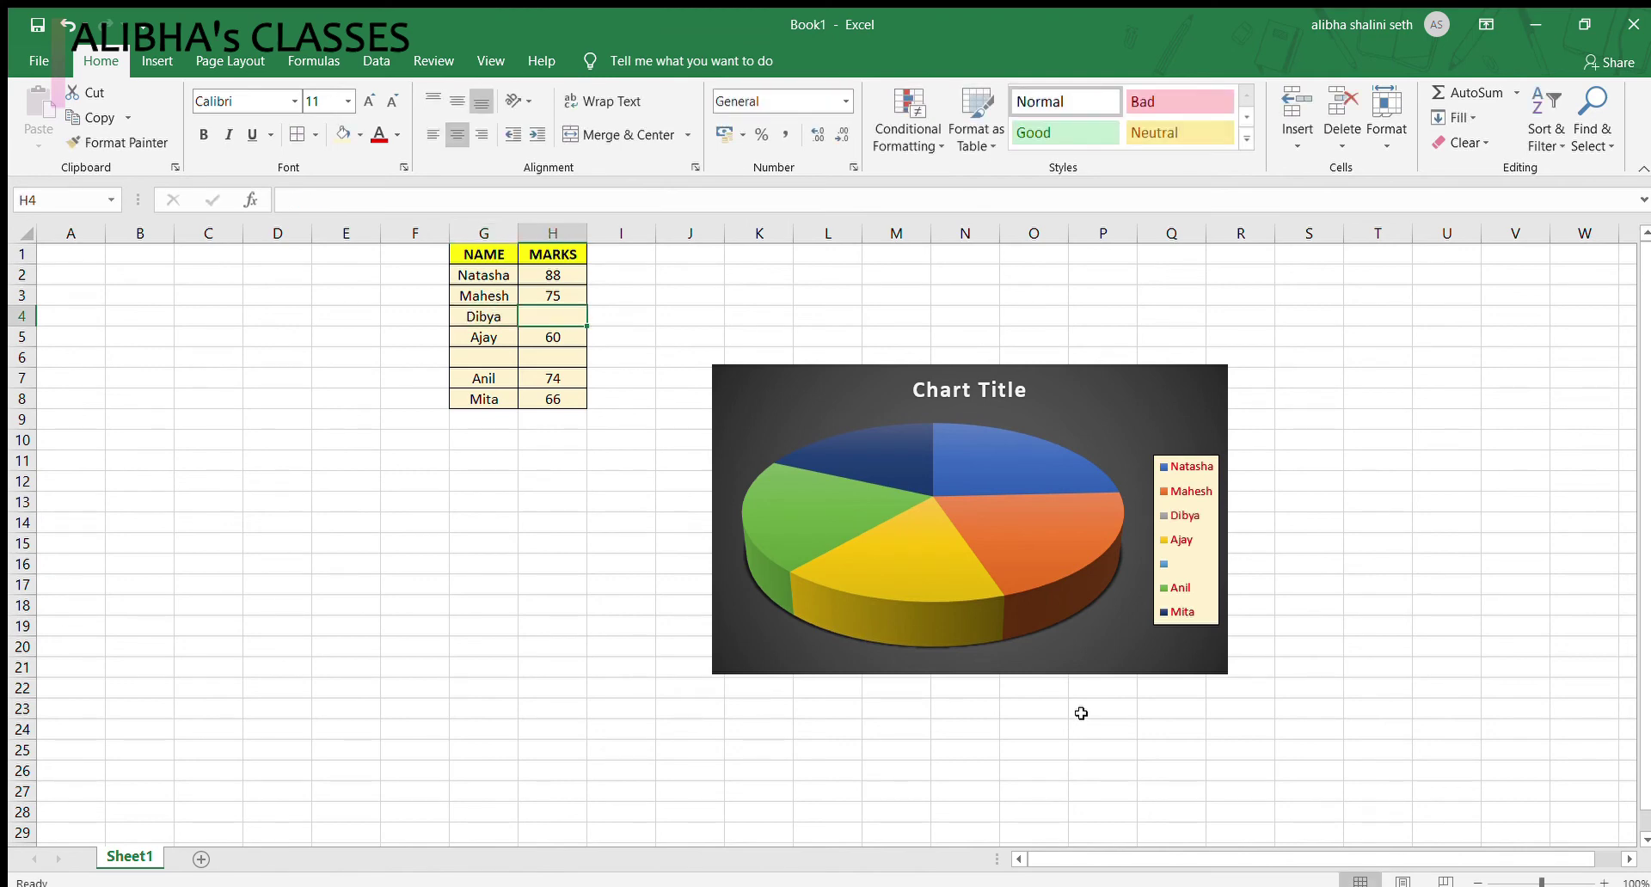
{"action": "type", "text": "78"}
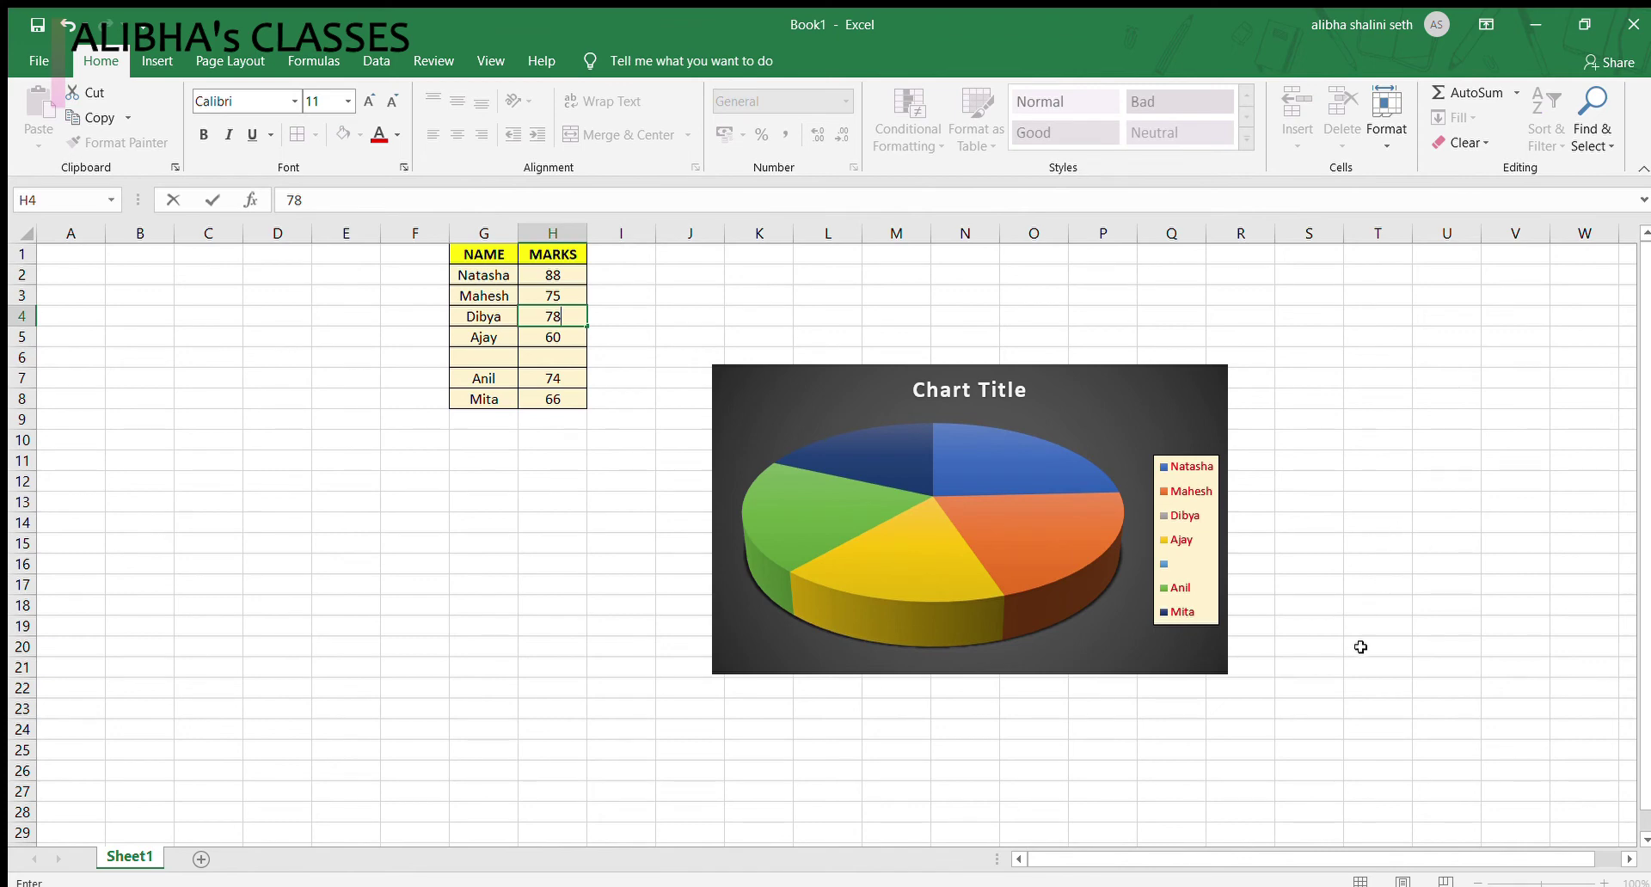
Step: Fill the empty row 6 of the marks table with a new student name in G6 and the mark 50 in H6
{"action": "left_click", "coordinate": [467, 356]}
{"action": "type", "text": "R"}
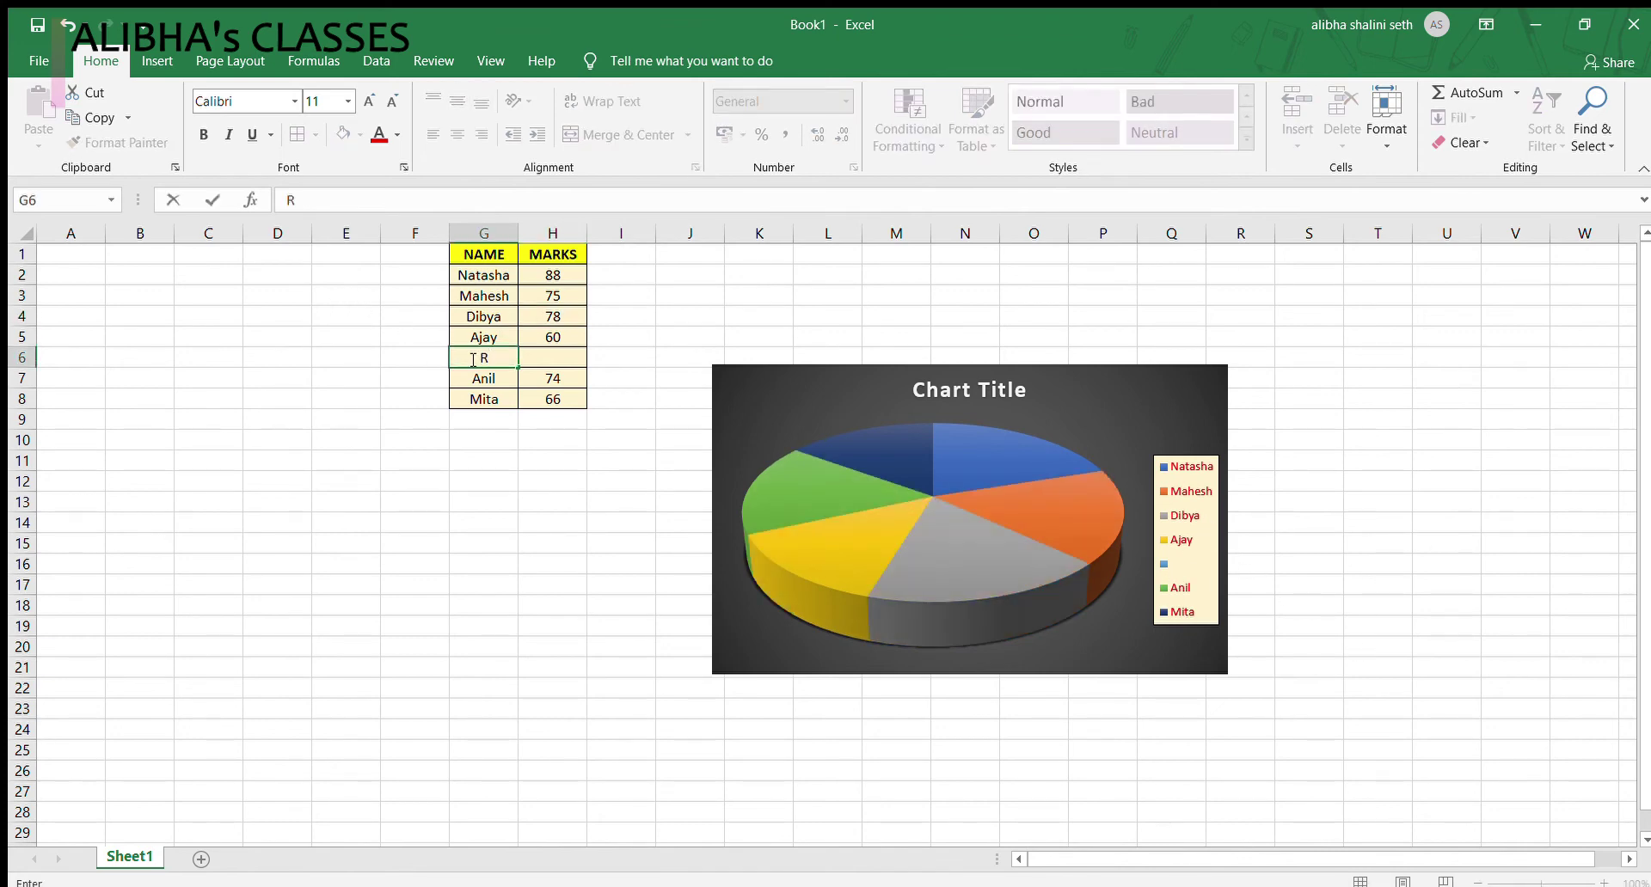
{"action": "type", "text": "aju"}
{"action": "left_click", "coordinate": [567, 365]}
{"action": "type", "text": "50"}
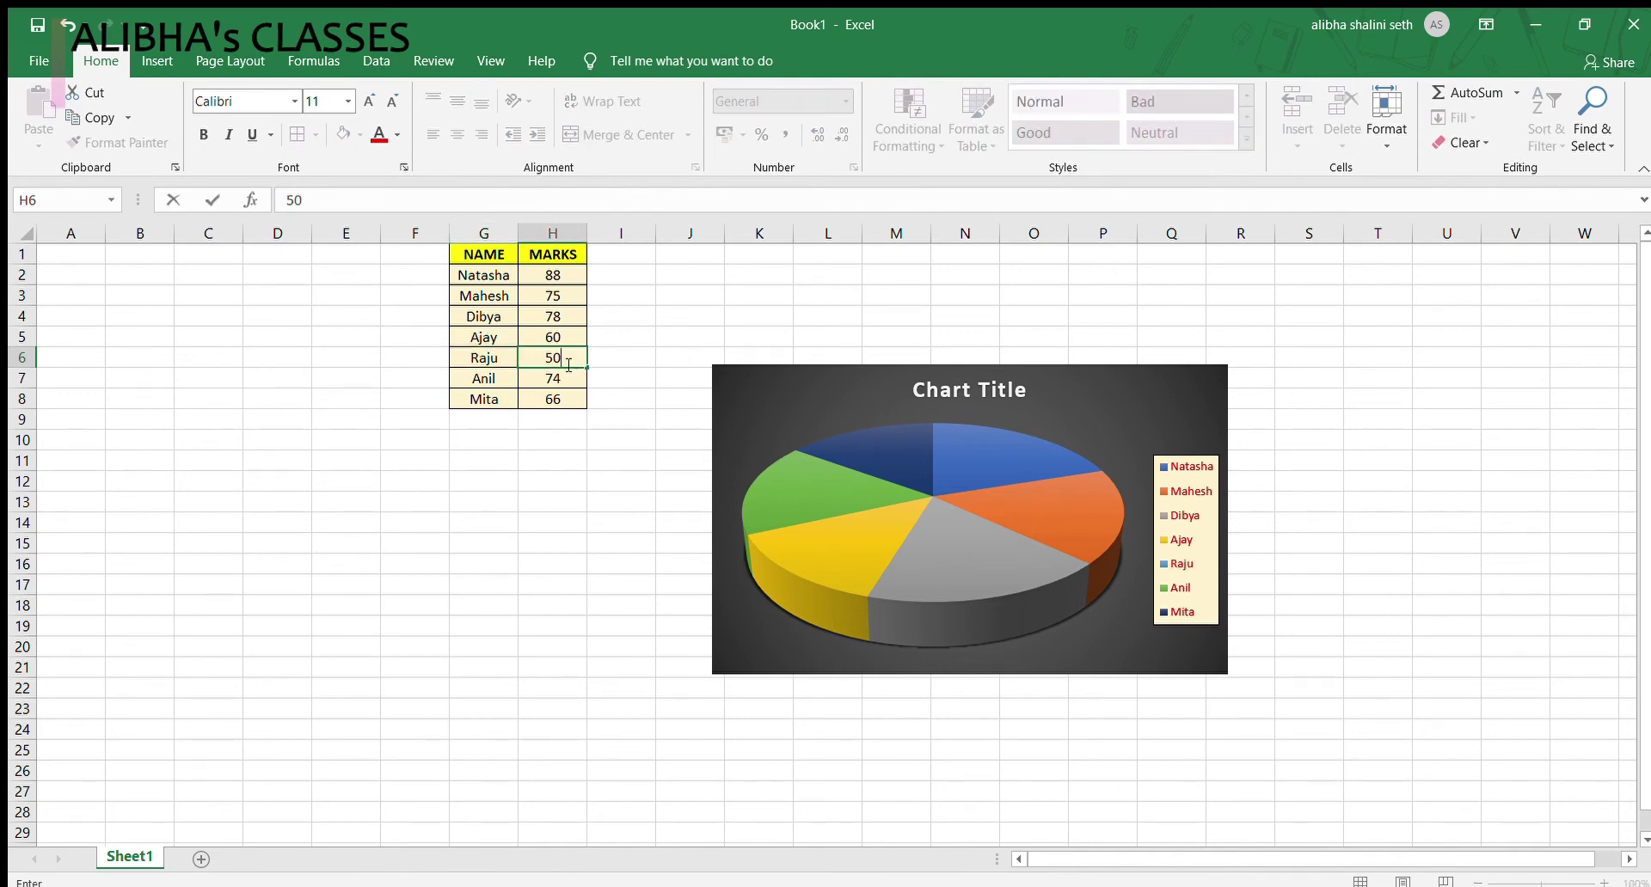
{"action": "left_click", "coordinate": [1114, 747]}
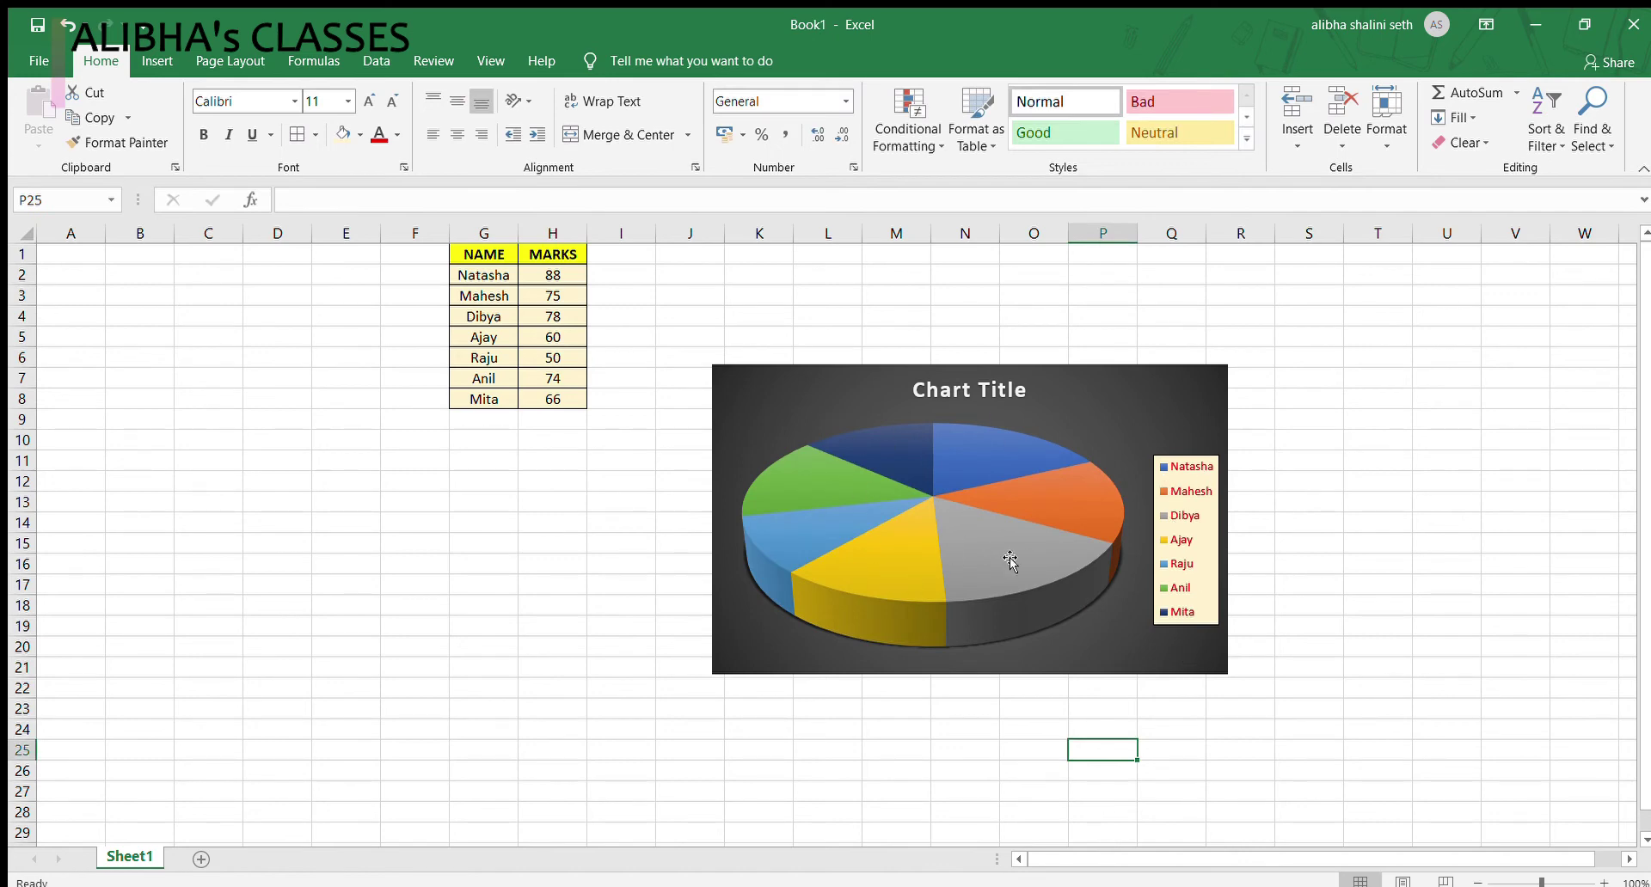
Step: Replace the pie chart's placeholder title with "Student's Marks"
{"action": "left_click", "coordinate": [936, 392]}
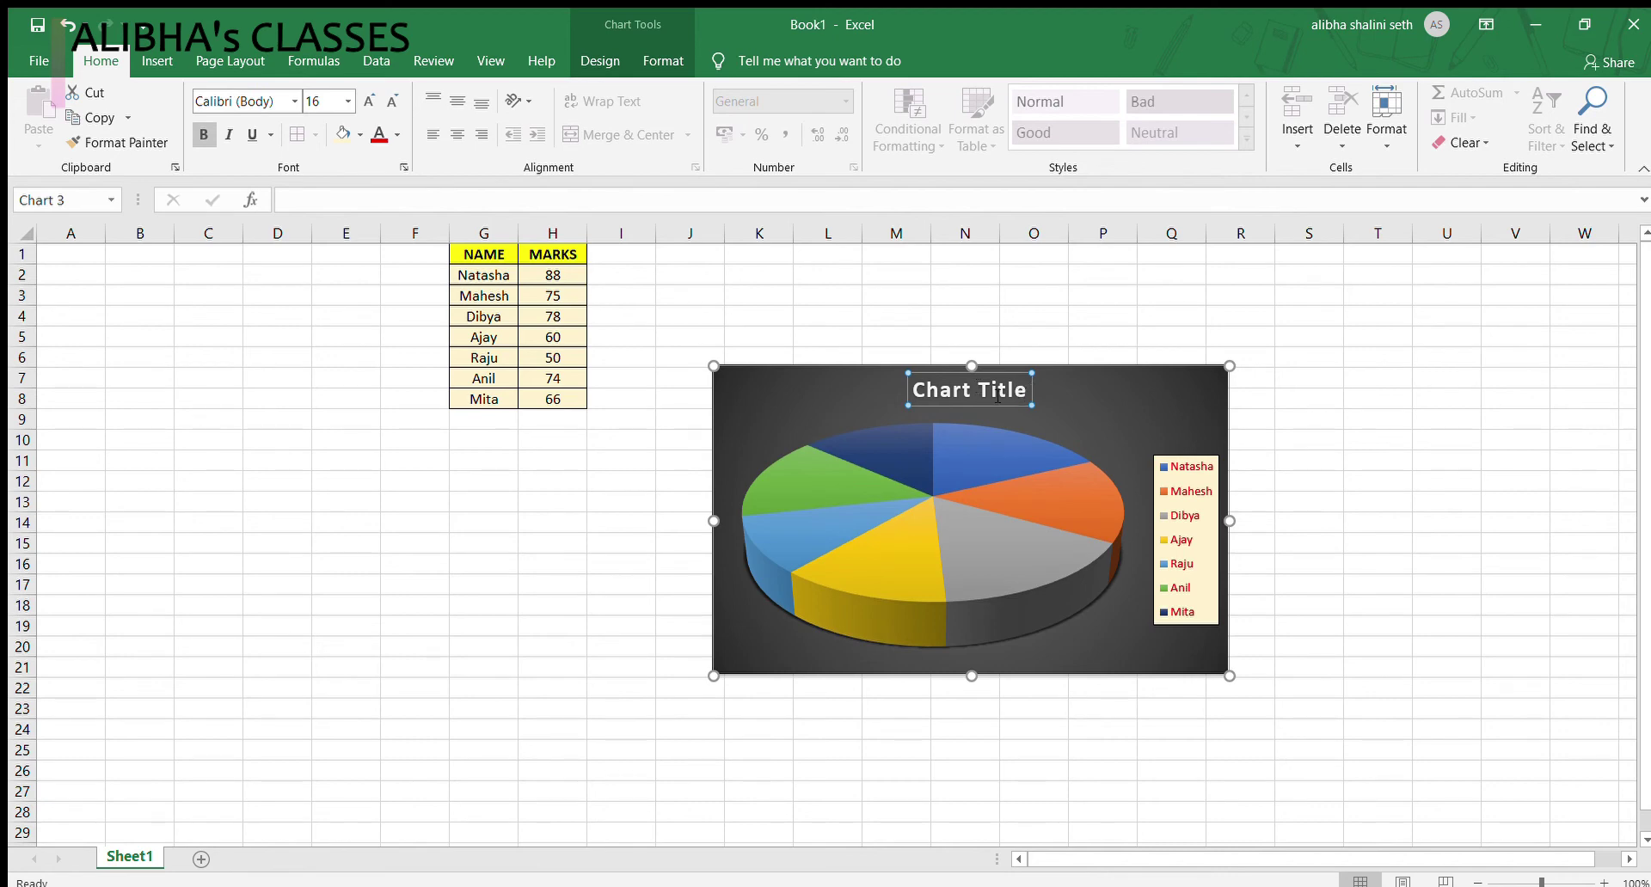
{"action": "left_click", "coordinate": [964, 440]}
{"action": "left_click", "coordinate": [946, 392]}
{"action": "left_click_drag", "start_coordinate": [917, 389], "coordinate": [1016, 387]}
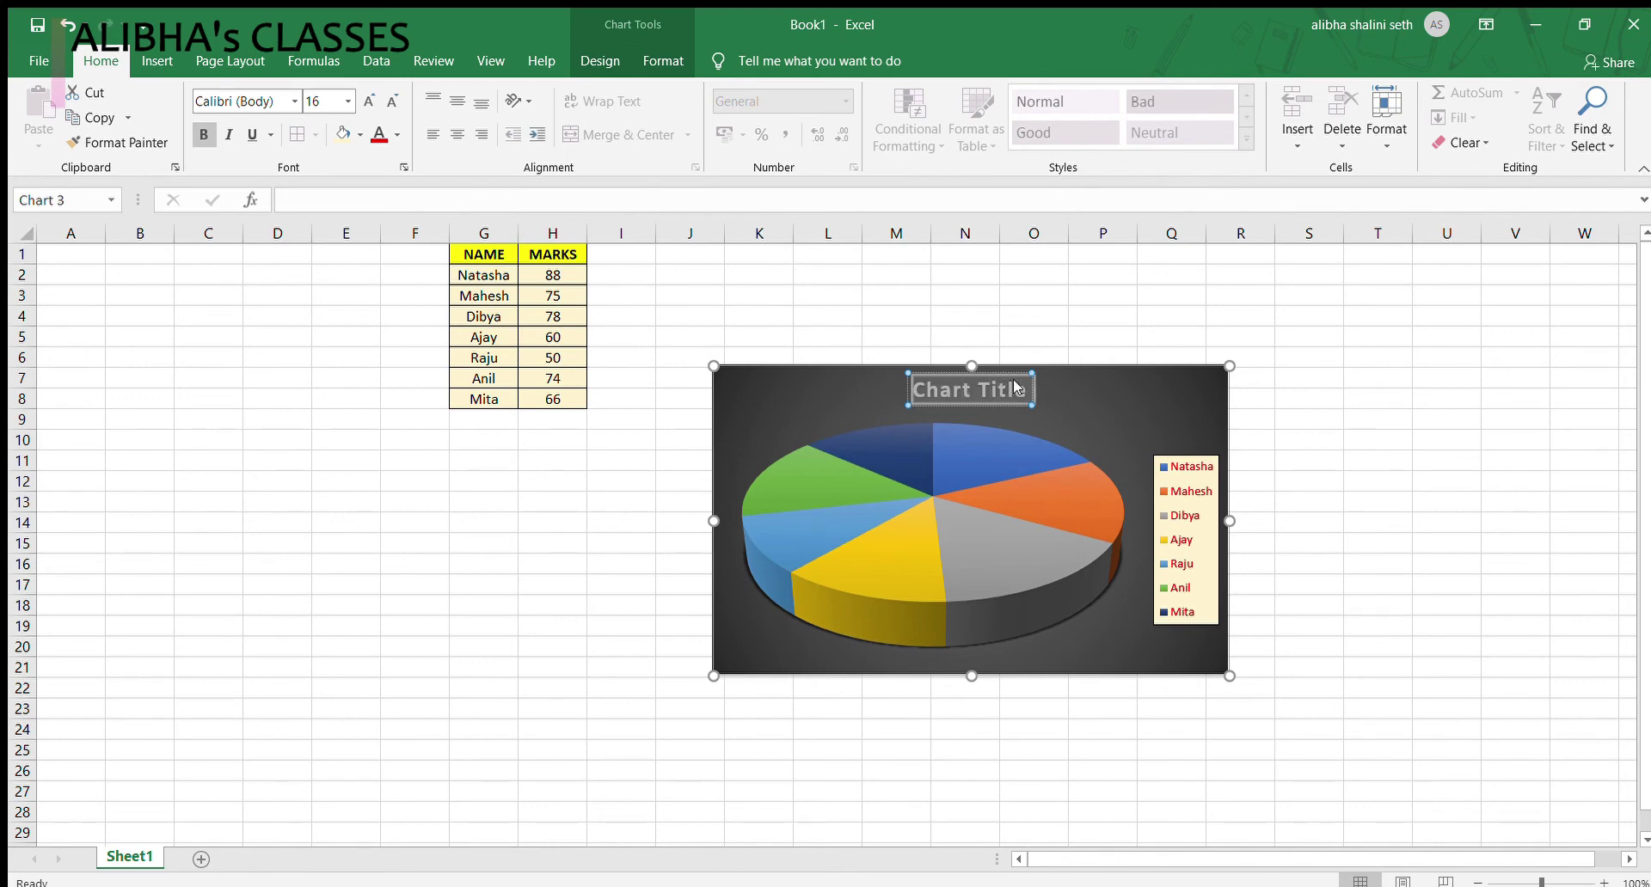
{"action": "type", "text": "S"}
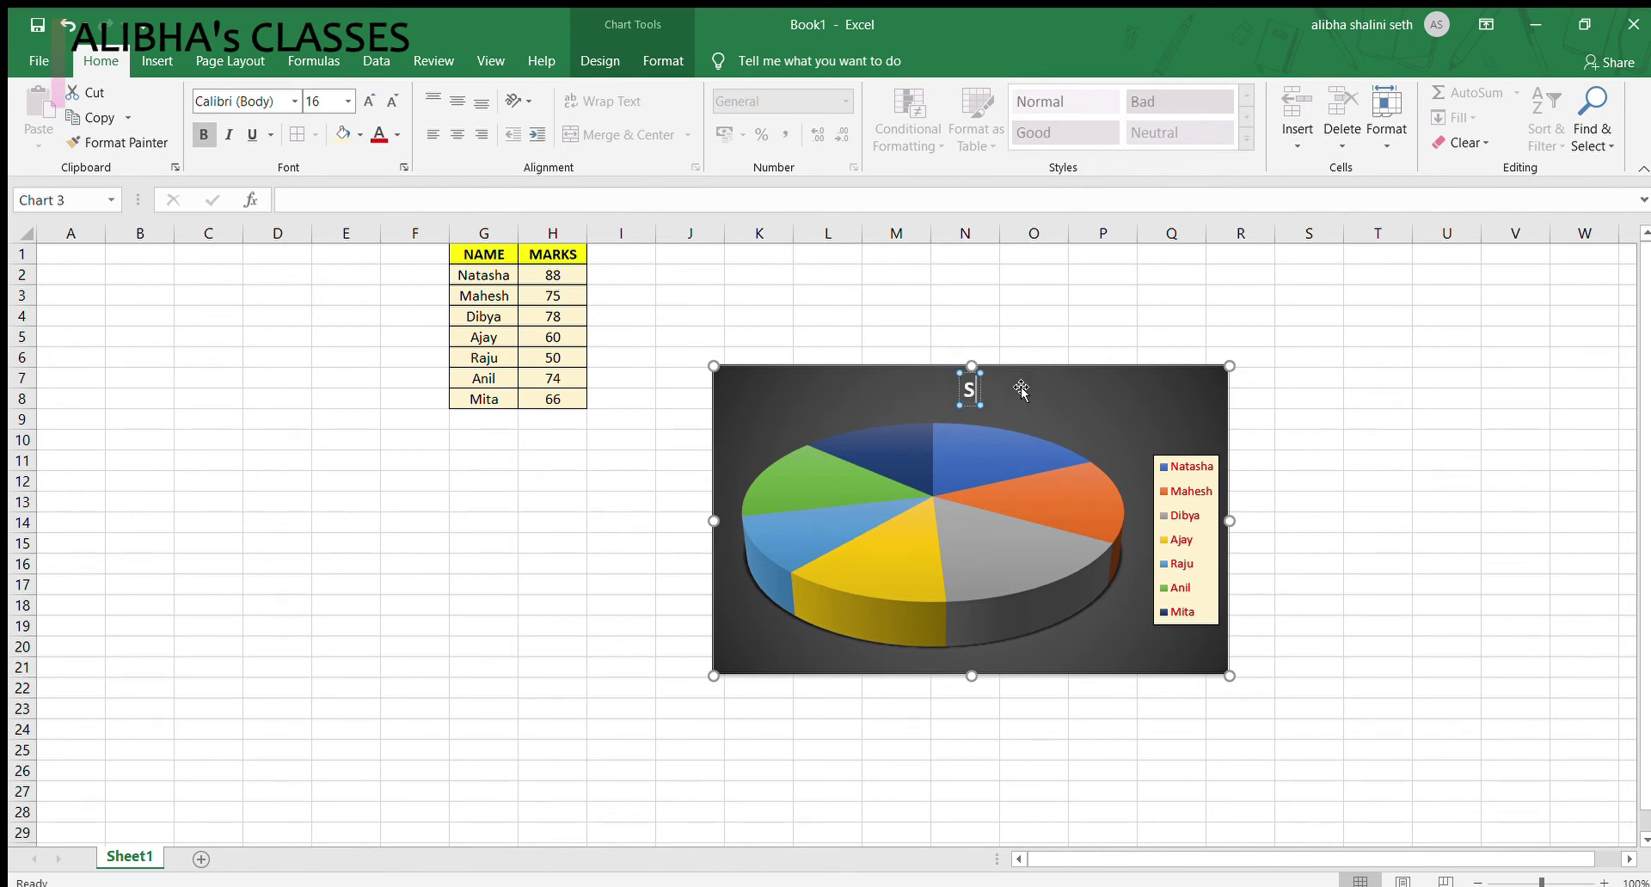
{"action": "type", "text": "tudent"}
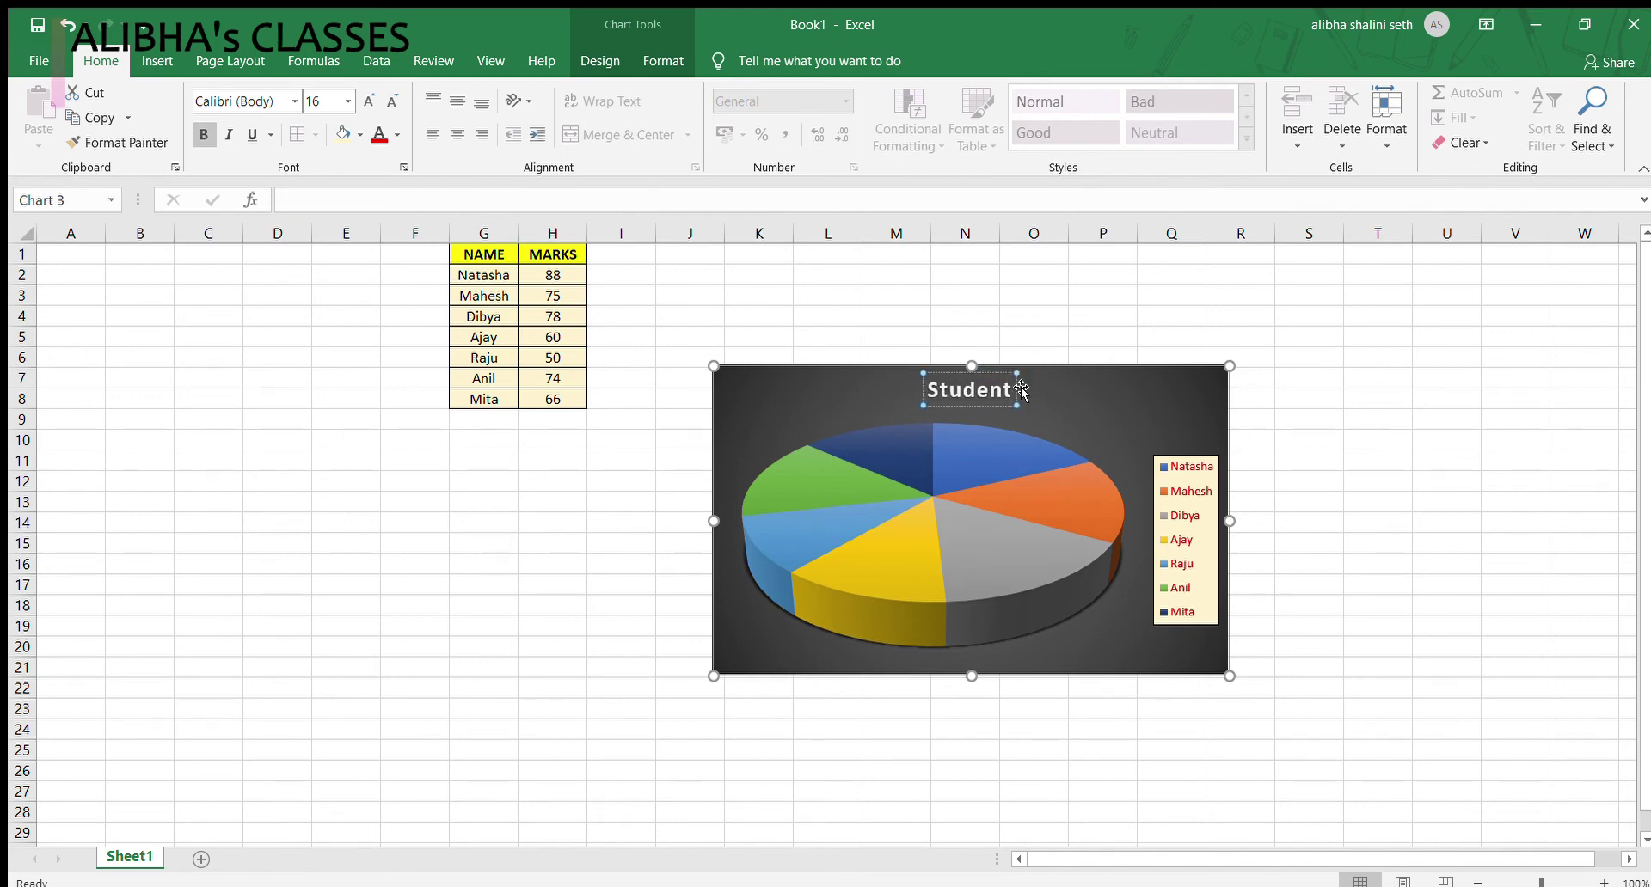
{"action": "type", "text": ","}
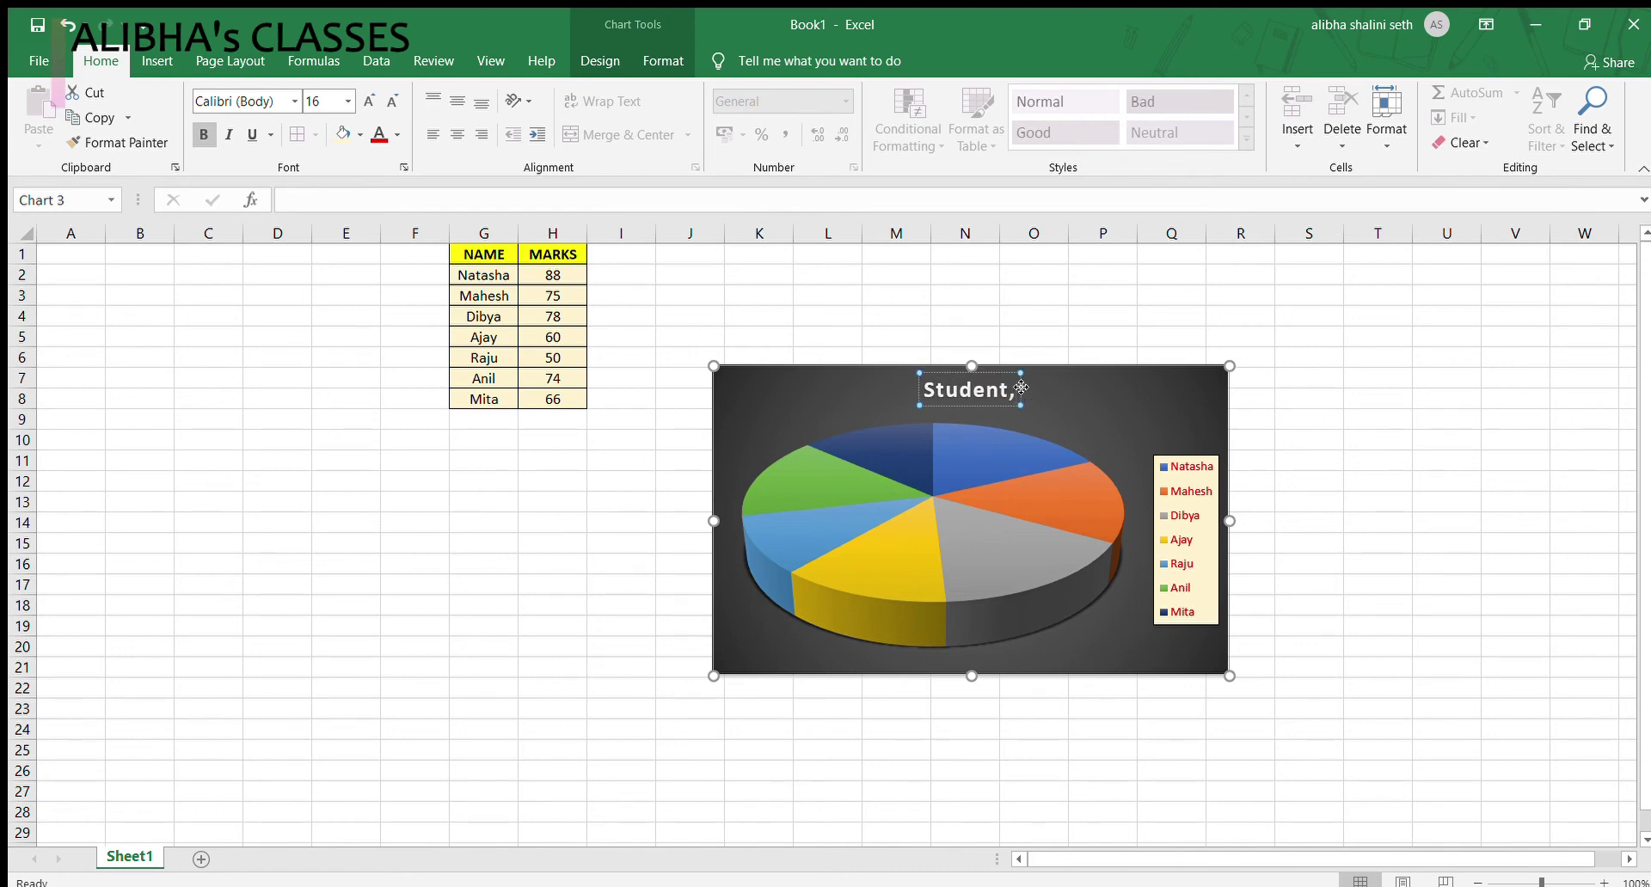
{"action": "key", "text": "BackSpace"}
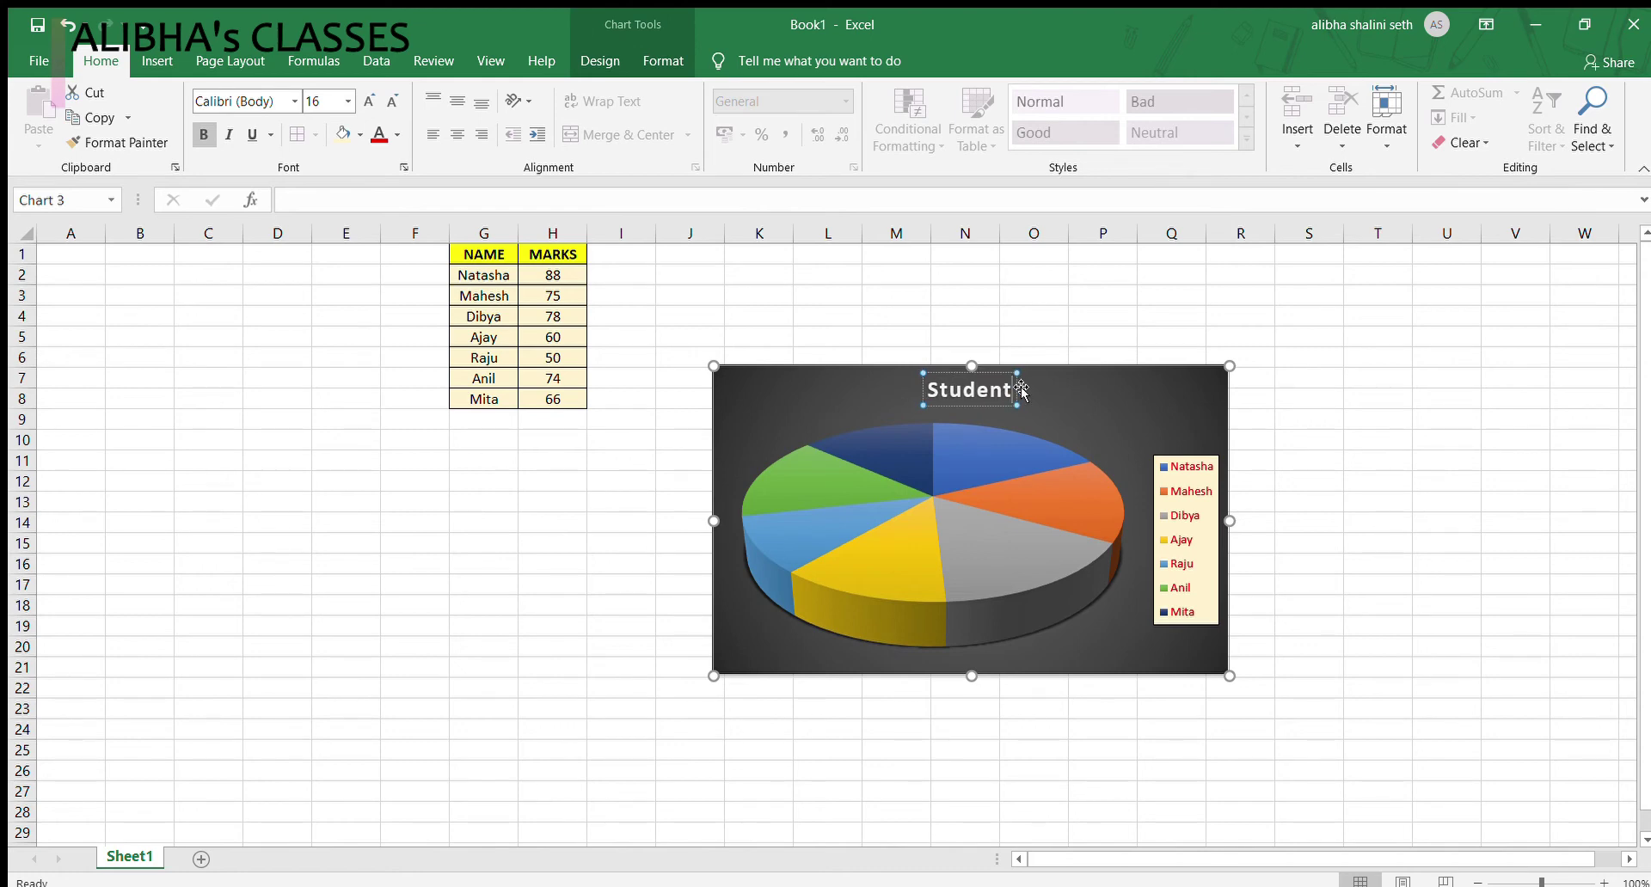
{"action": "type", "text": "'s M"}
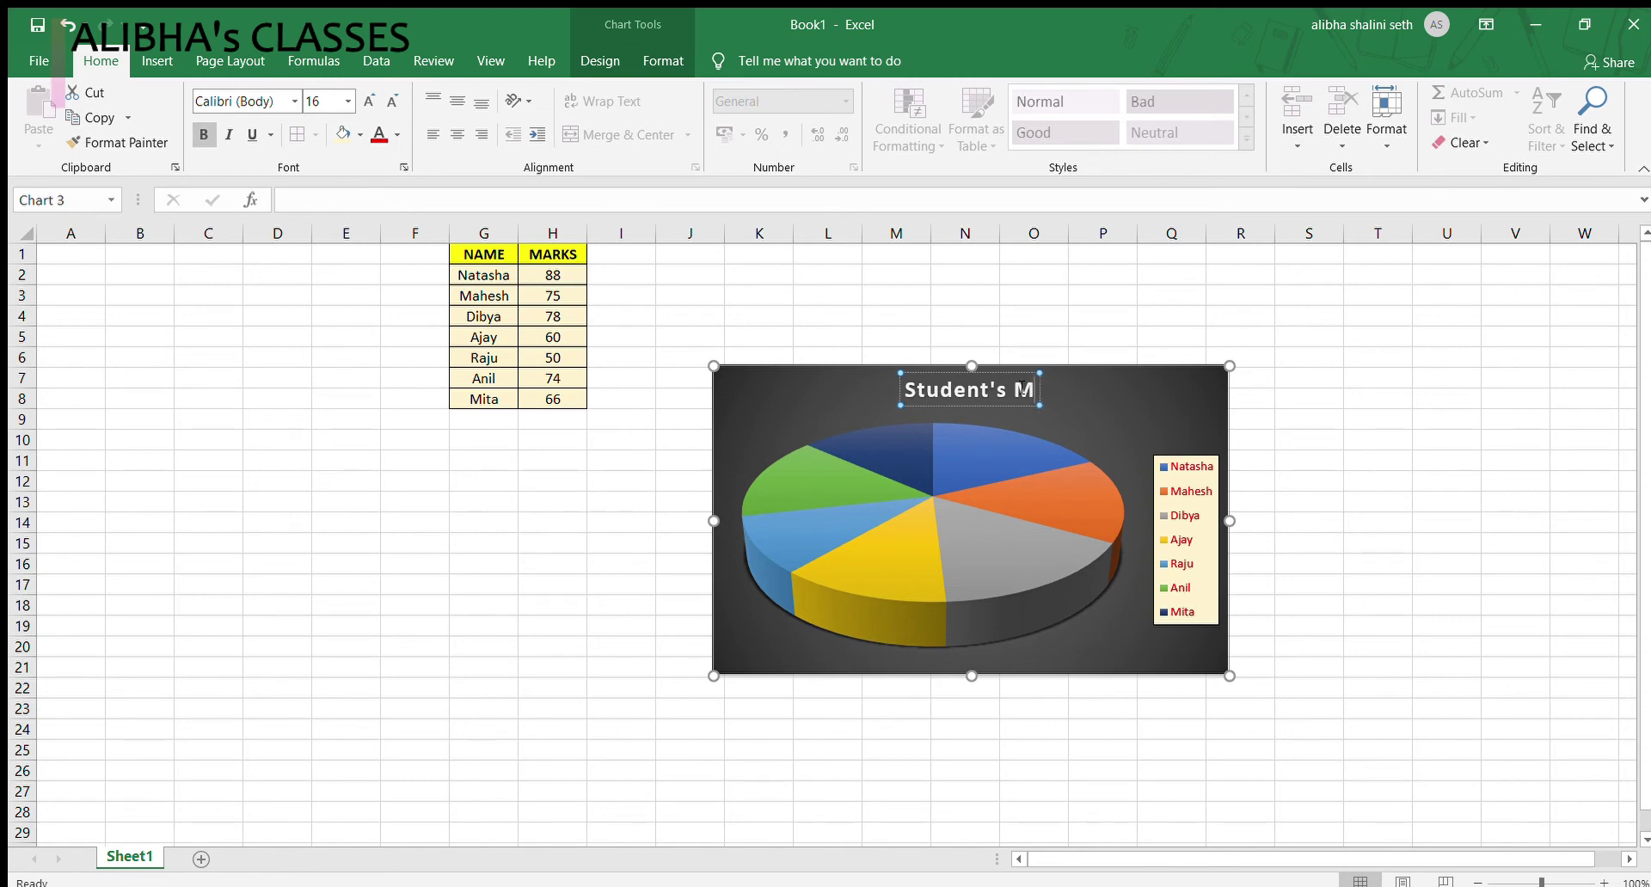
{"action": "type", "text": "arks"}
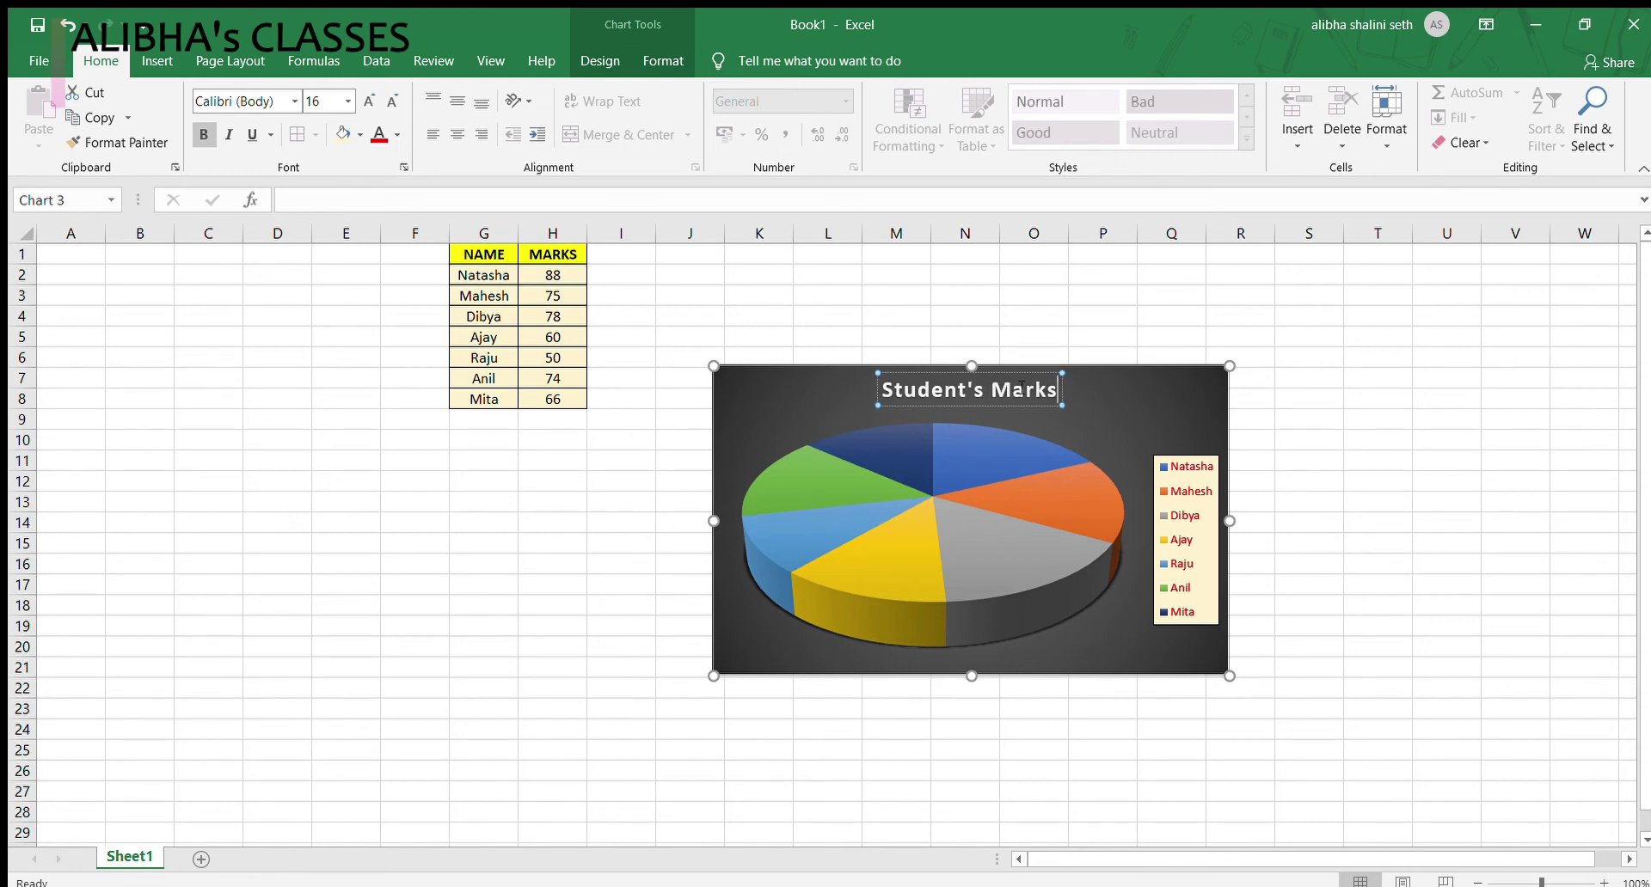
{"action": "left_click", "coordinate": [1075, 689]}
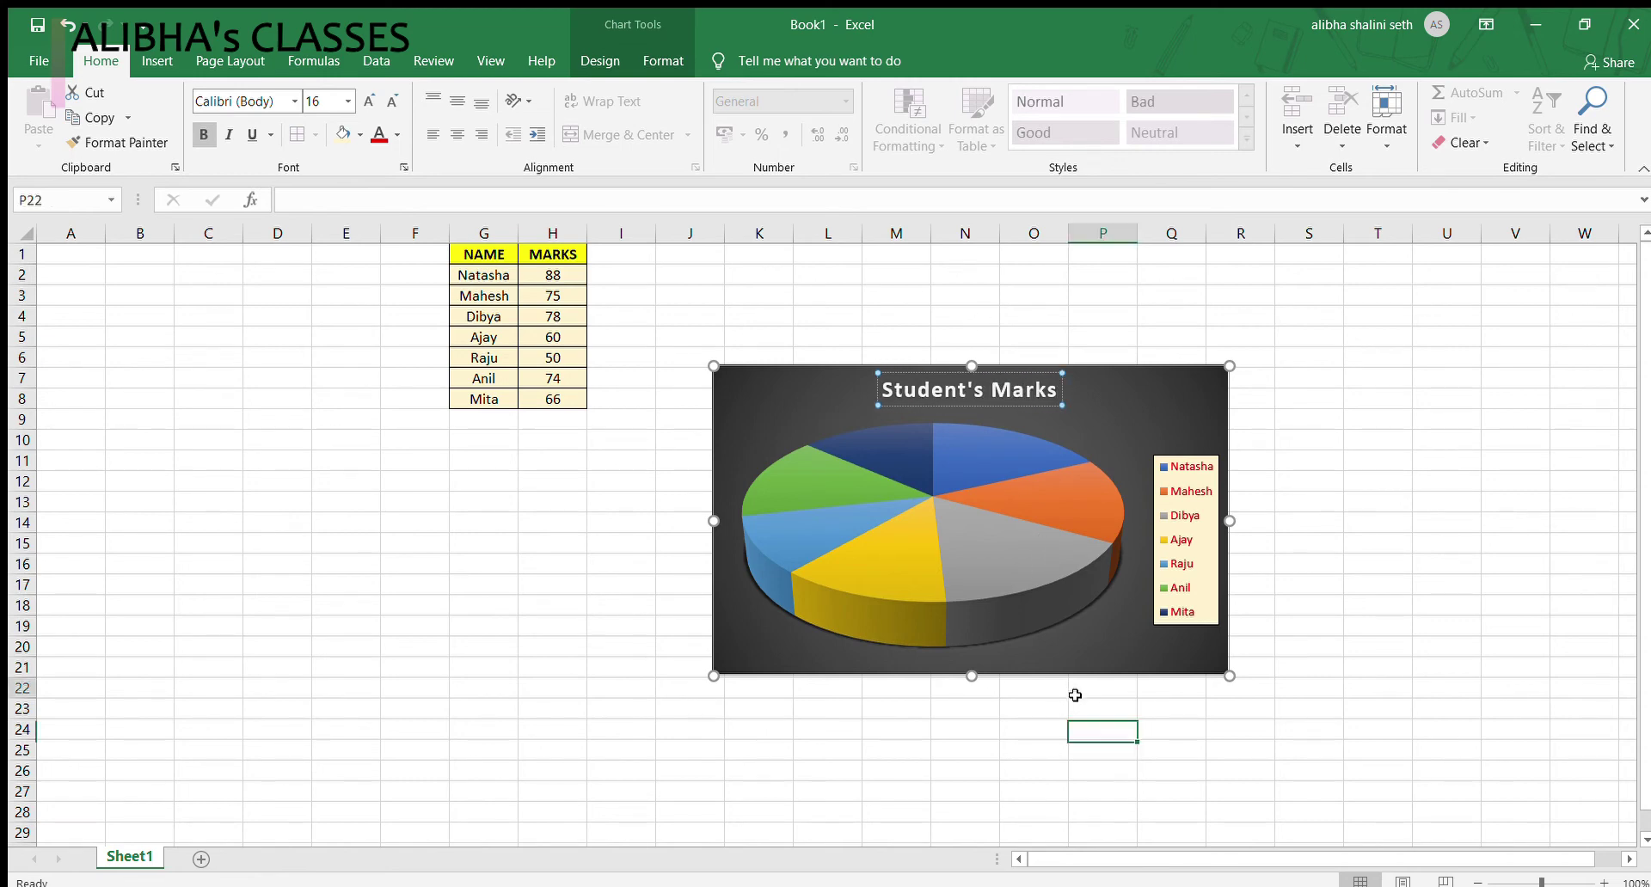
Step: Move the pie chart so that its upper-left corner lies in cell K12
{"action": "left_click", "coordinate": [1038, 389]}
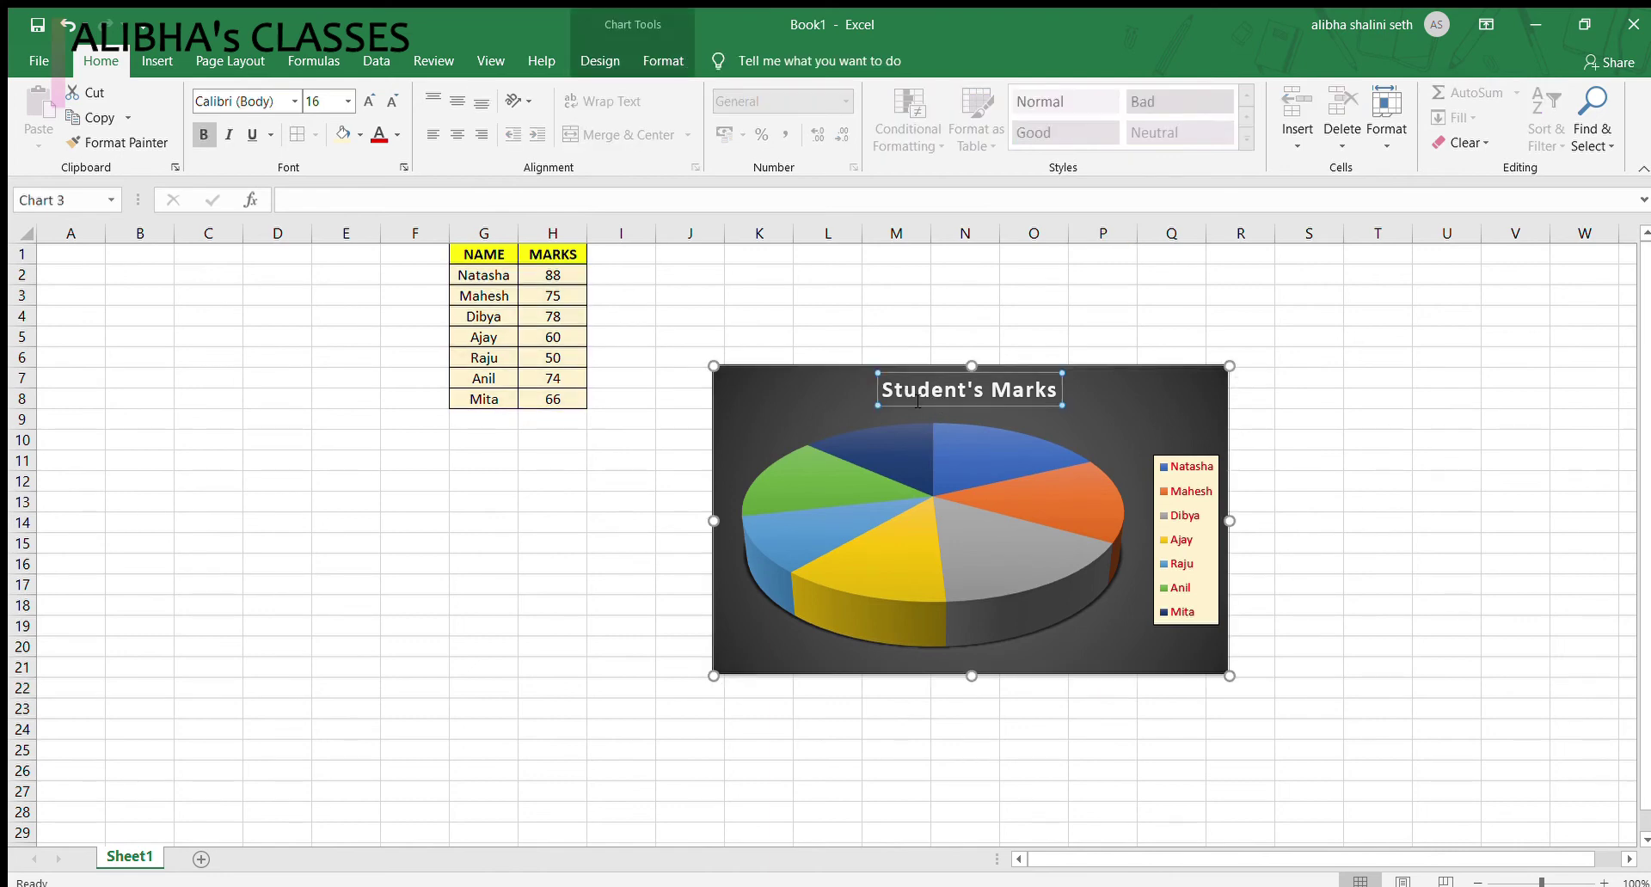
{"action": "left_click", "coordinate": [976, 544]}
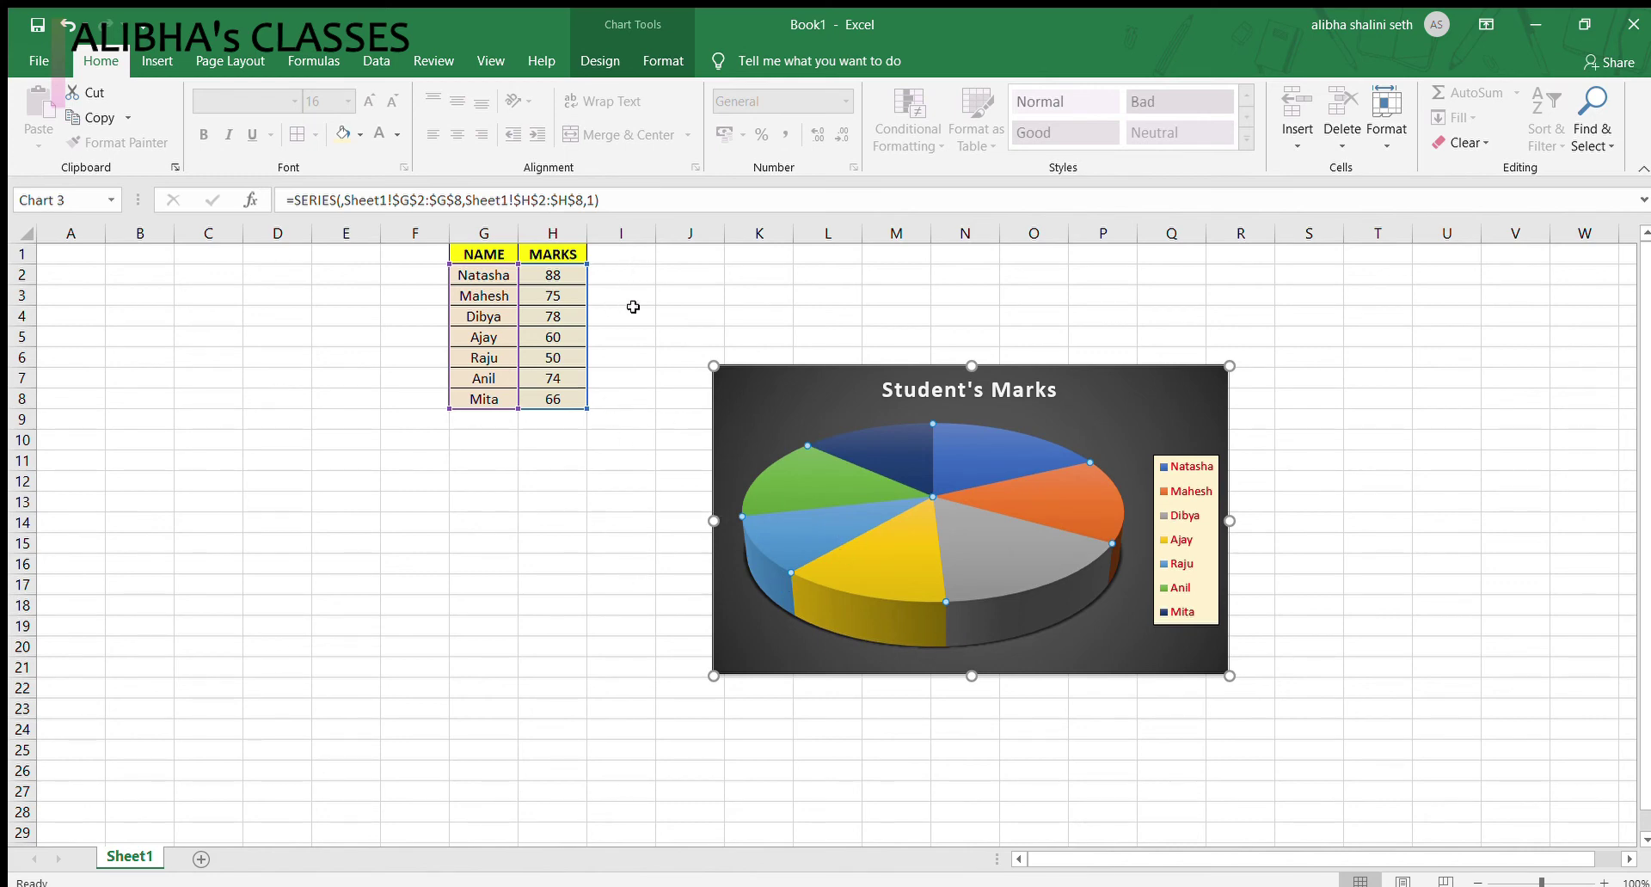
{"action": "left_click_drag", "start_coordinate": [874, 381], "coordinate": [912, 496]}
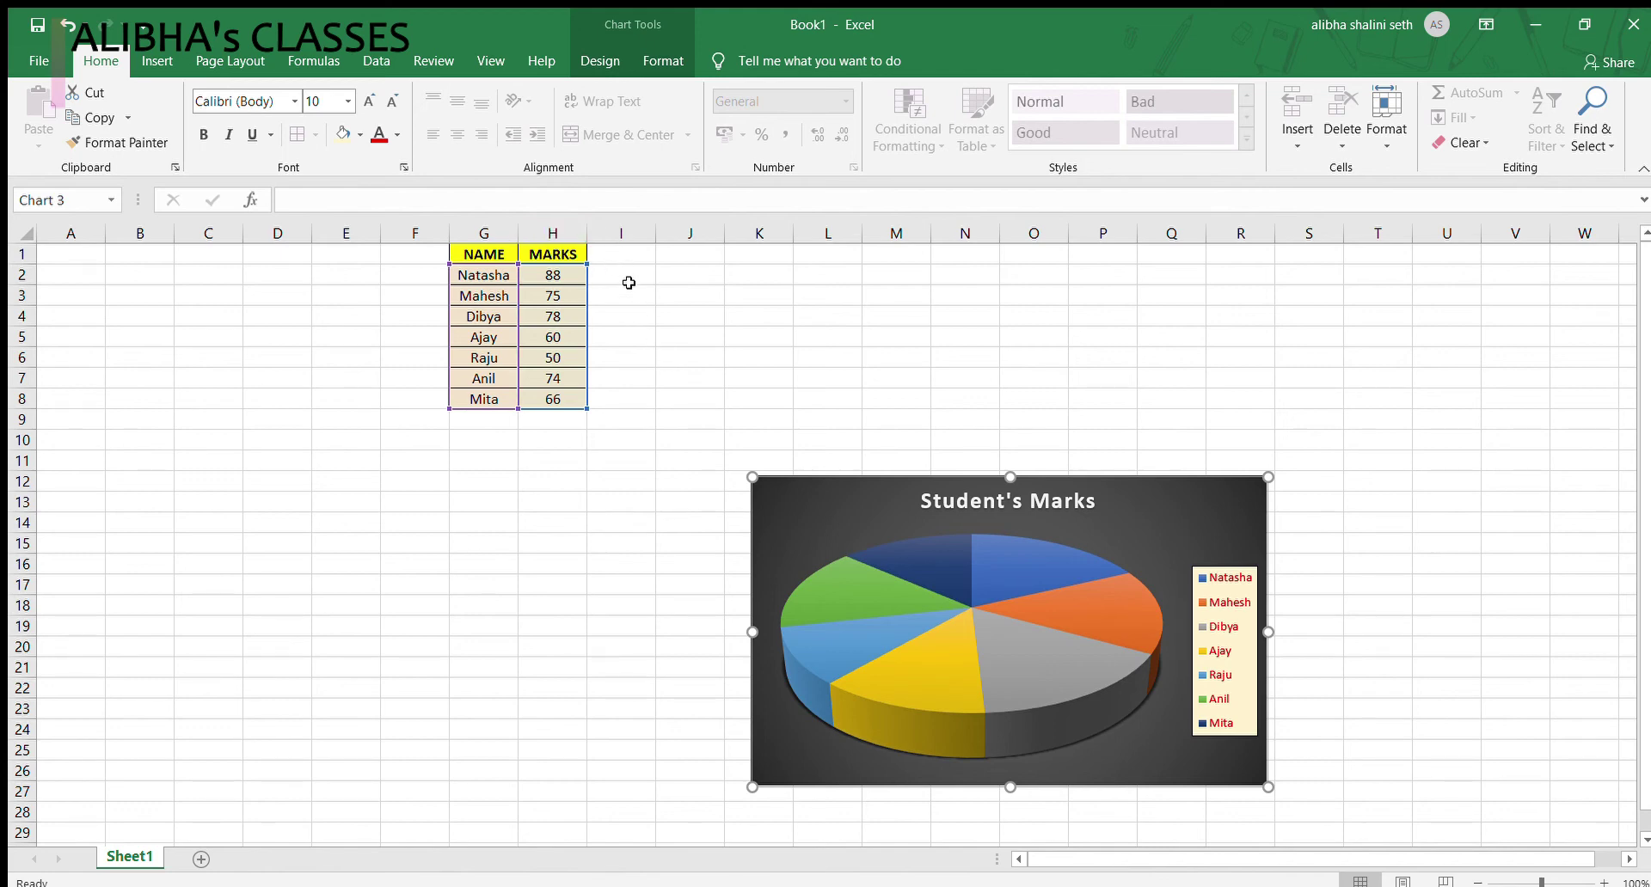
Step: Change the MARKS column header in H1 to "Maths"
{"action": "left_click", "coordinate": [578, 253]}
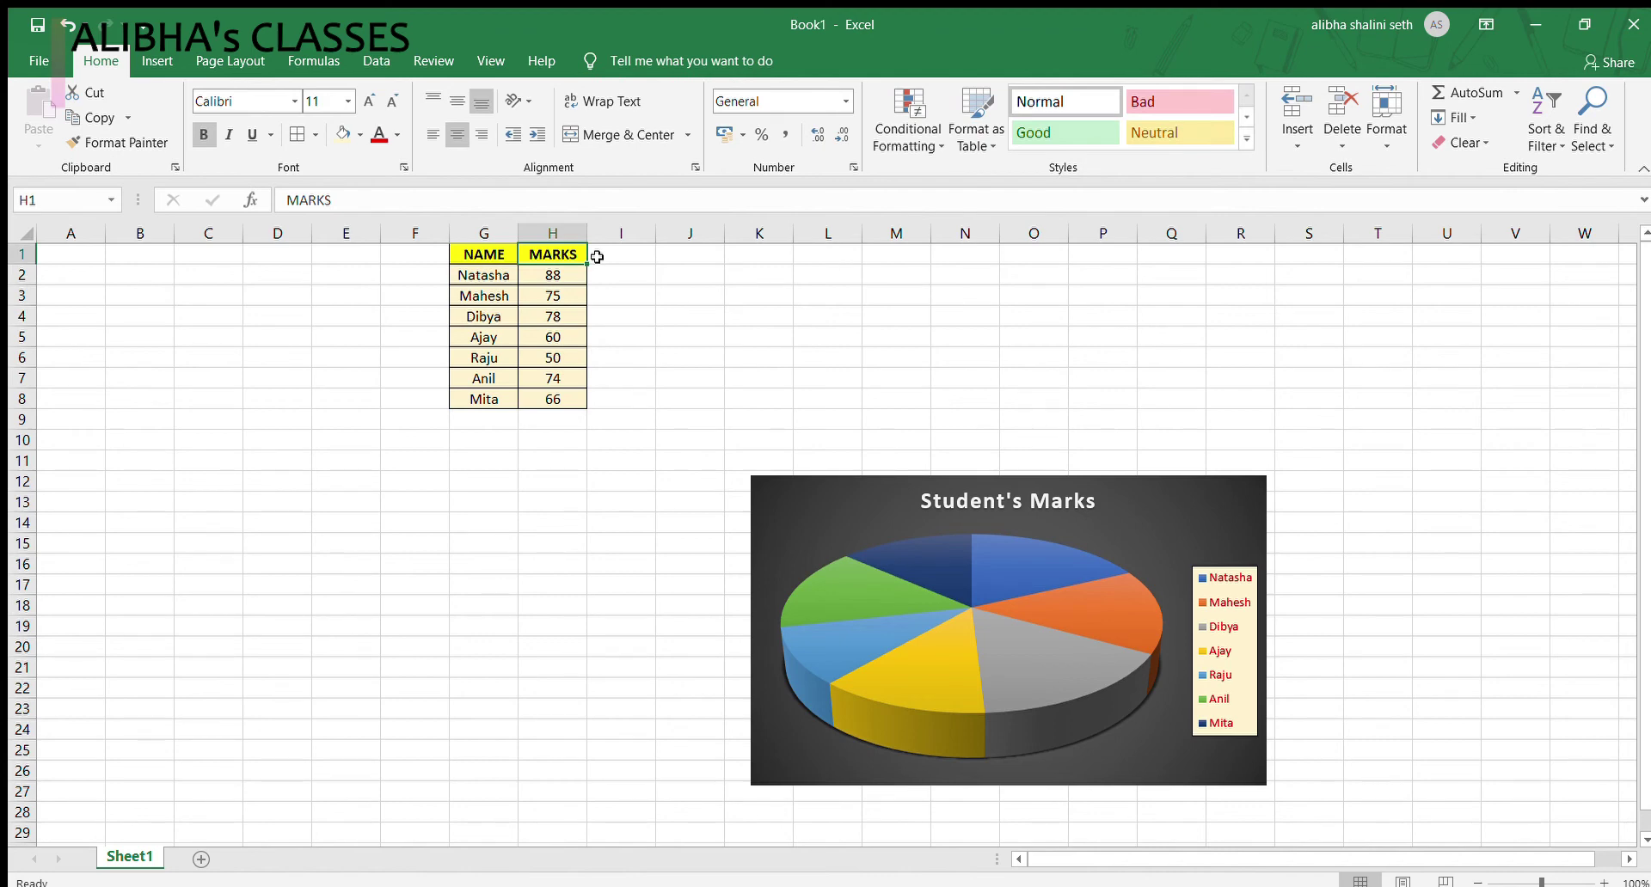
{"action": "key", "text": "BackSpace"}
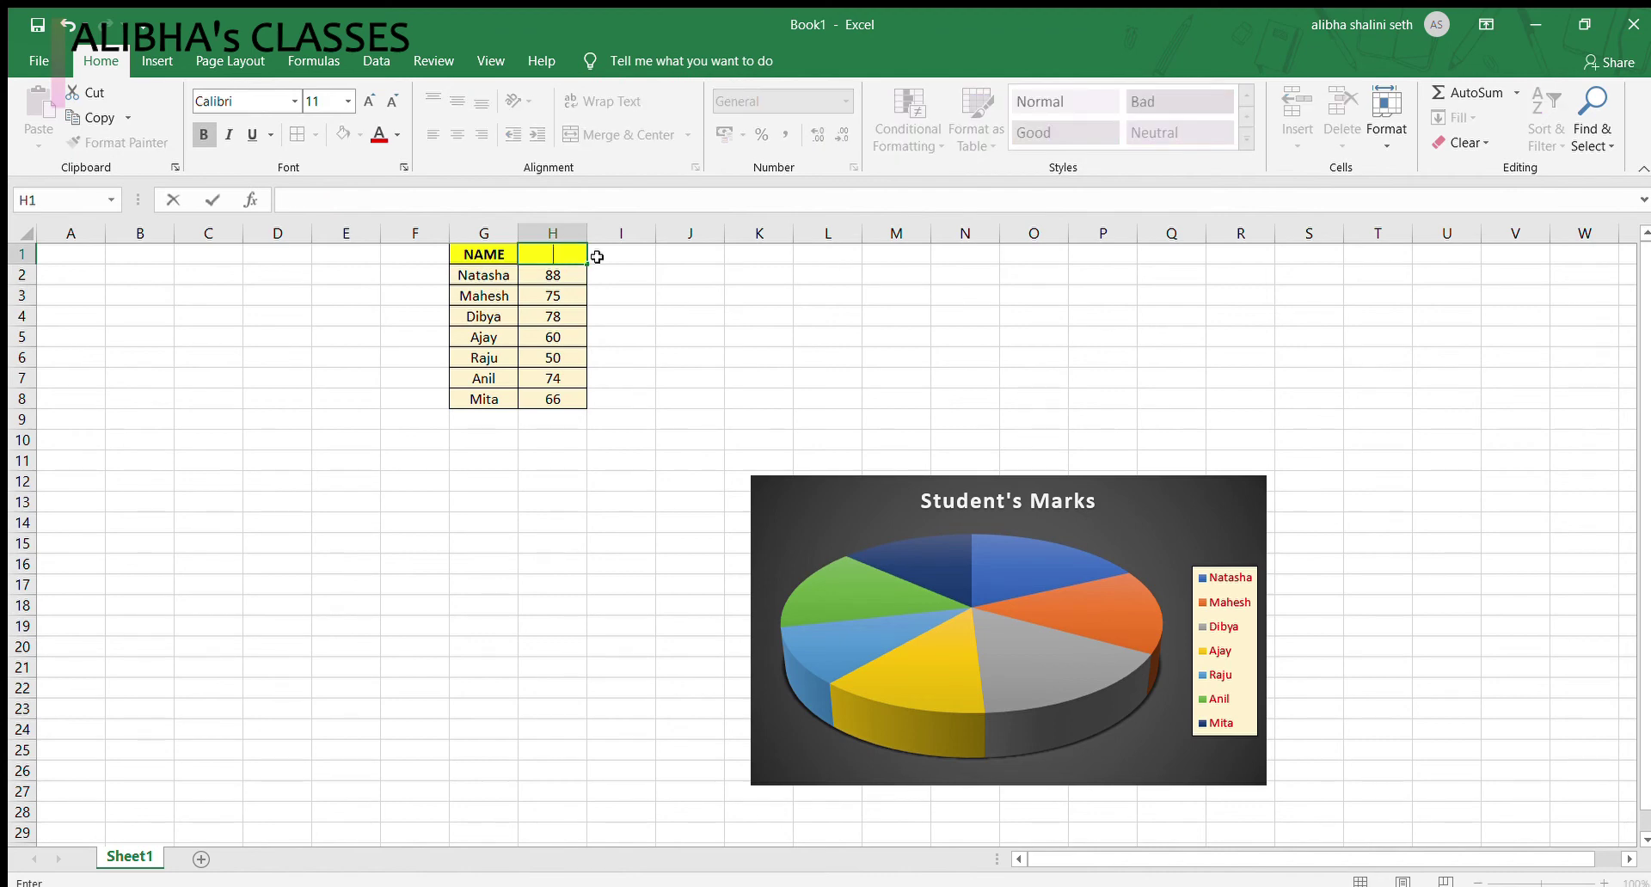
{"action": "type", "text": "S"}
{"action": "key", "text": "BackSpace"}
{"action": "type", "text": "S"}
{"action": "key", "text": "BackSpace"}
{"action": "type", "text": "Maths"}
Step: Add the subject headers "English" in I1 and "Science" in J1 beside the table
{"action": "left_click", "coordinate": [596, 257]}
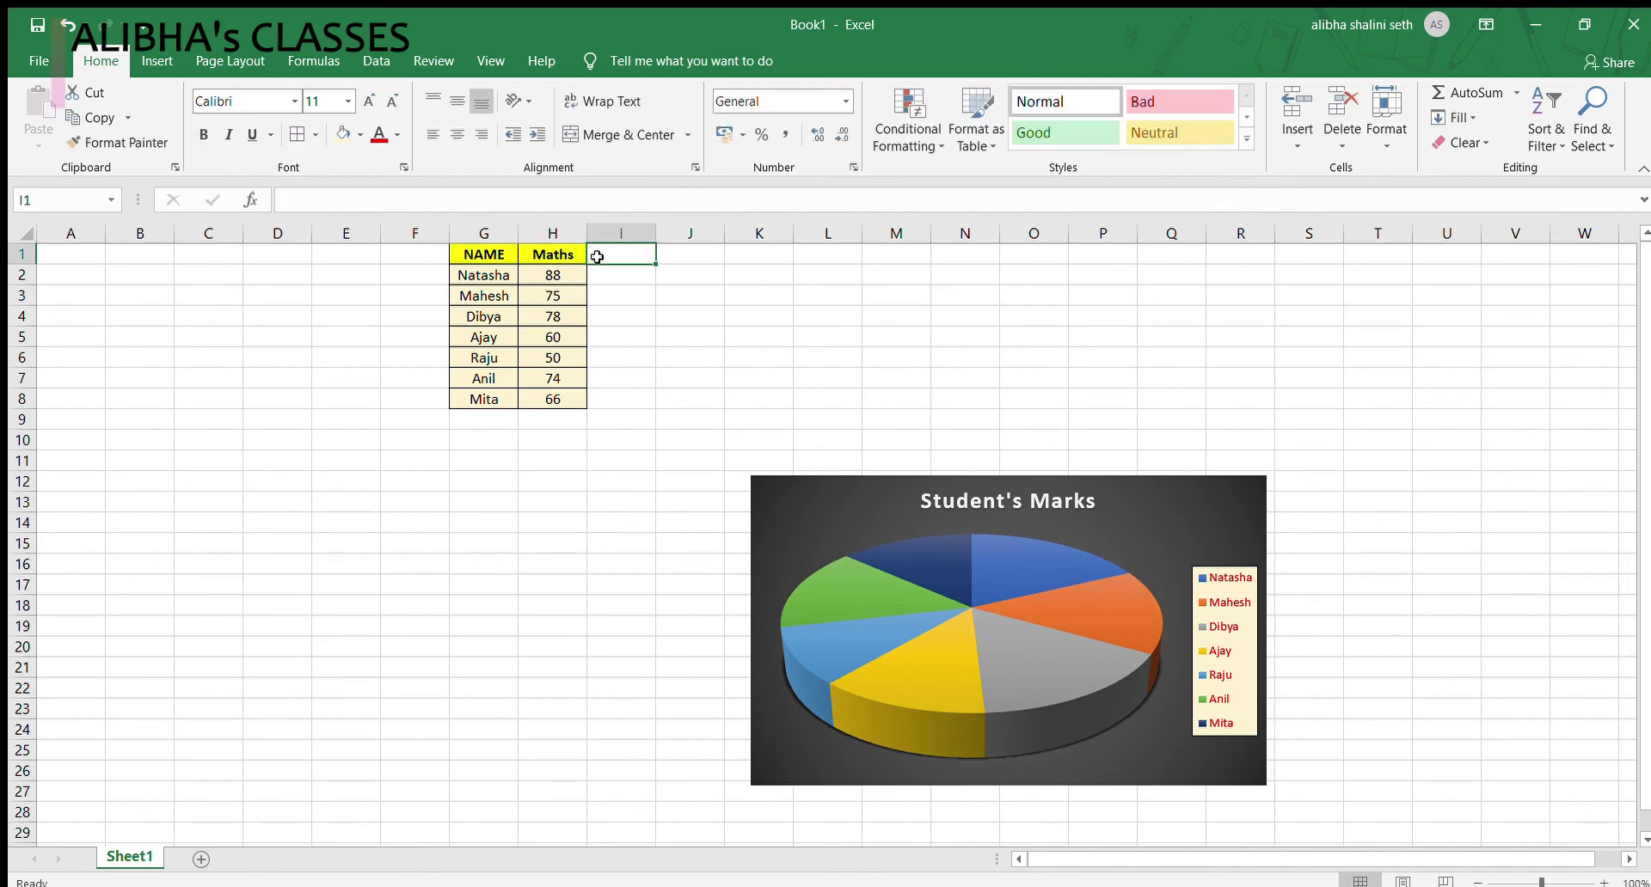
{"action": "type", "text": "English"}
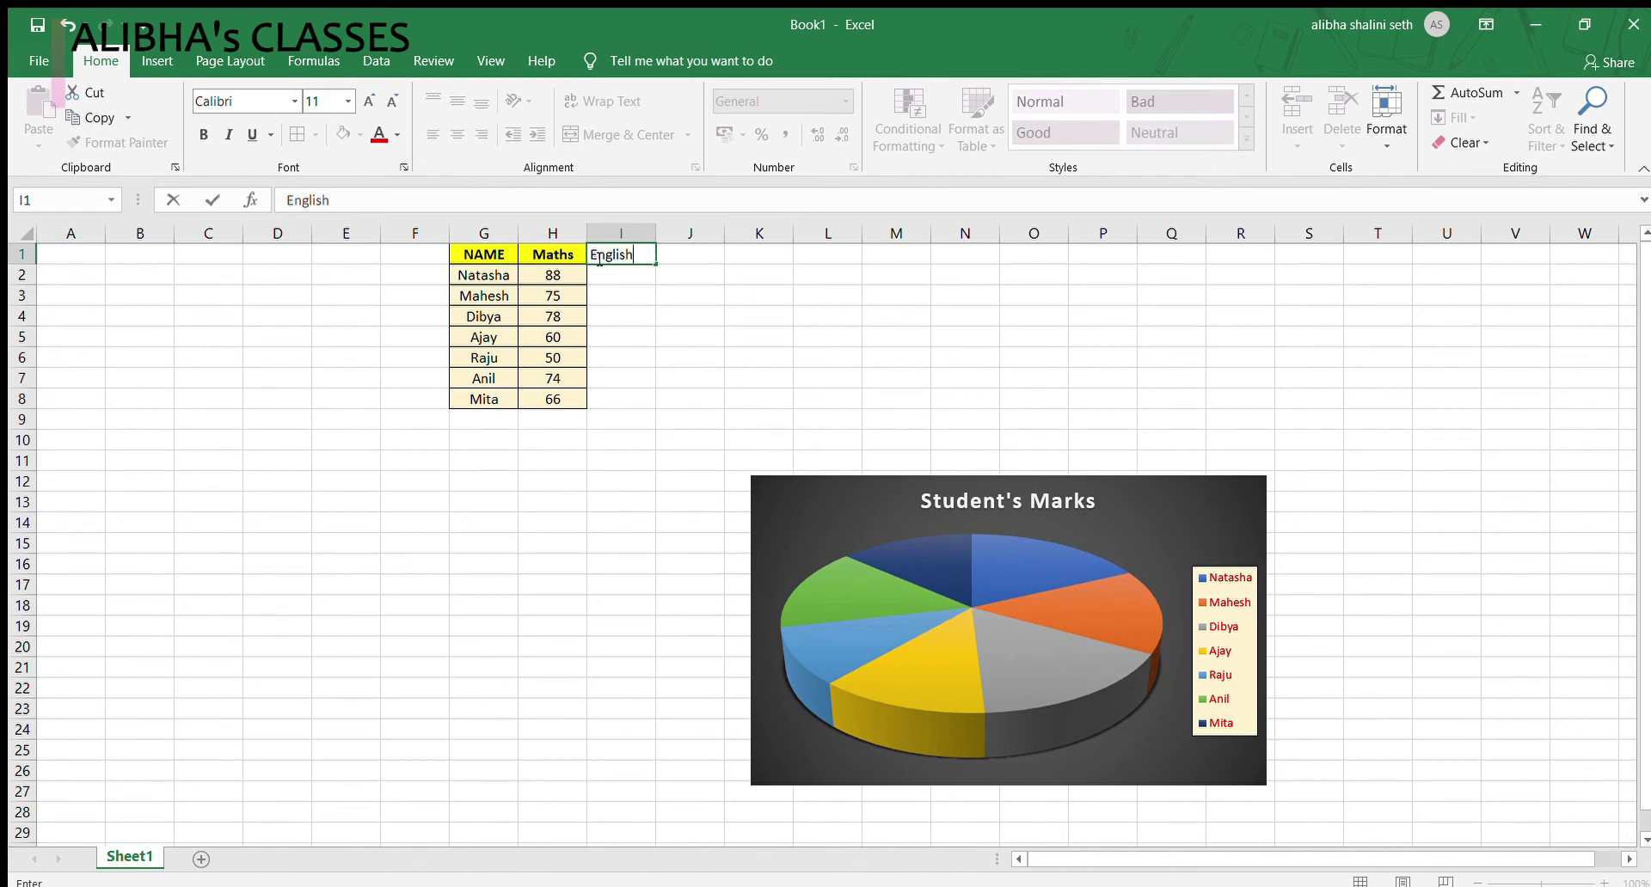
{"action": "key", "text": "Tab"}
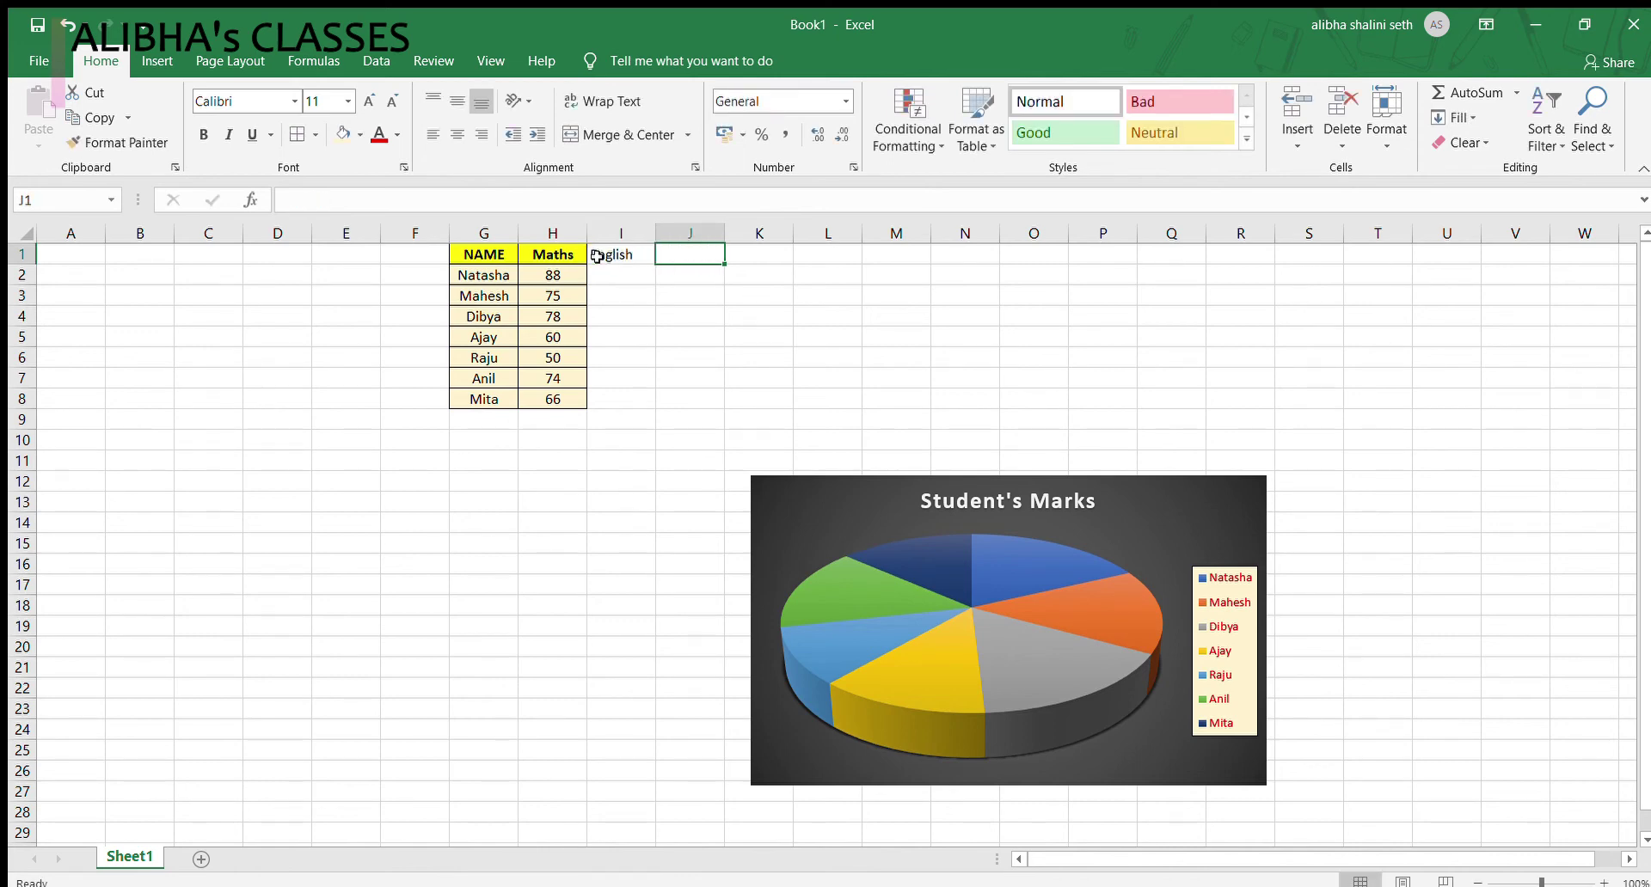
{"action": "type", "text": "H"}
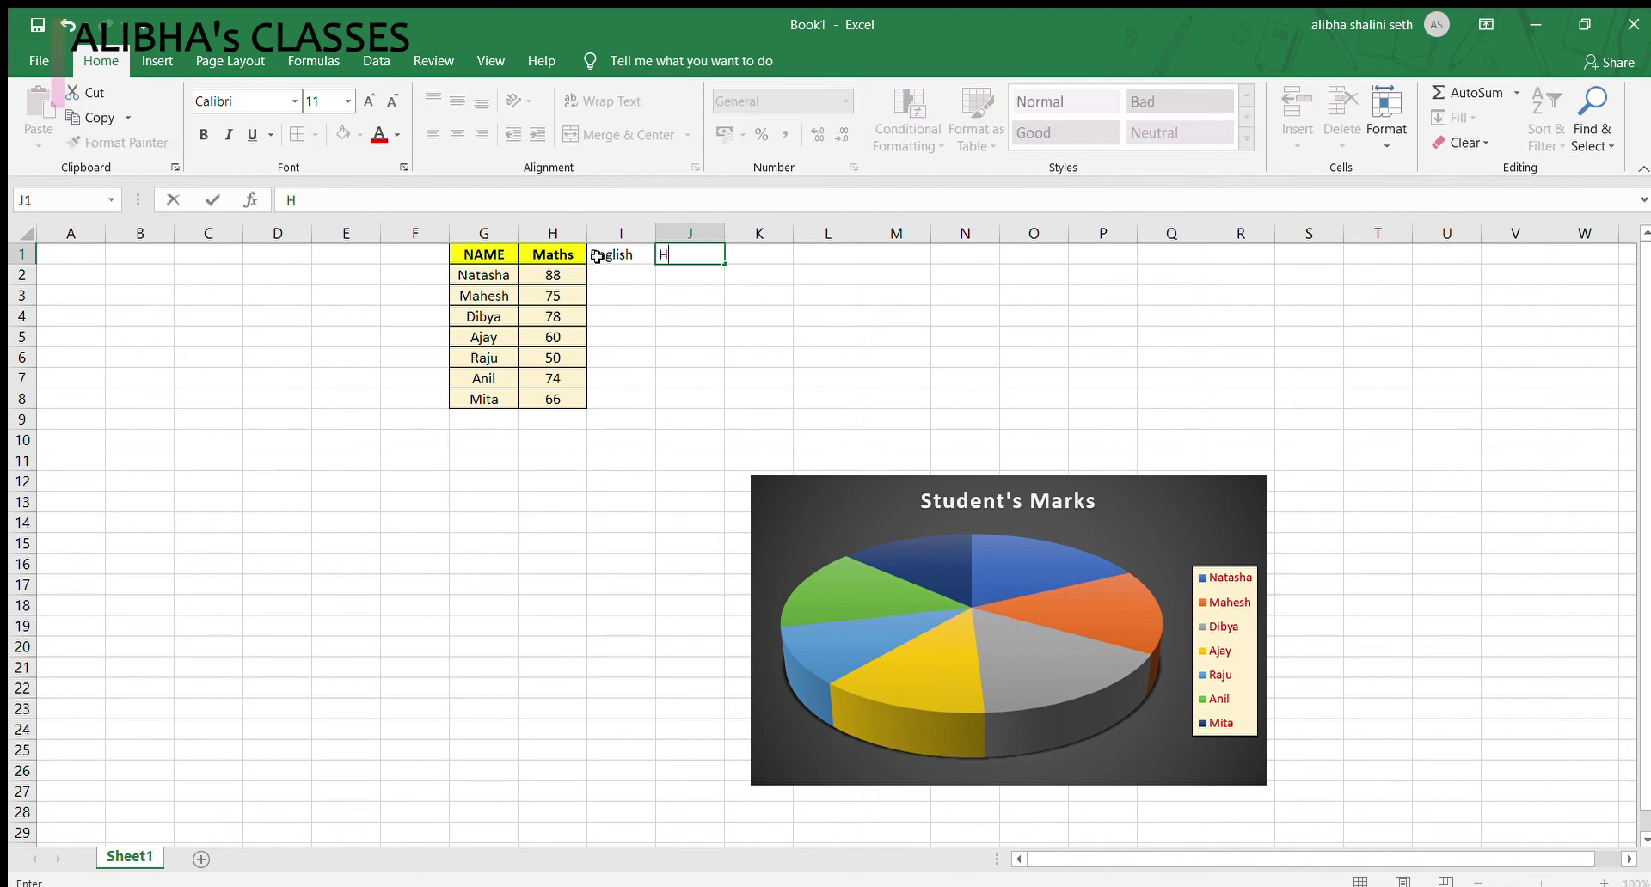
{"action": "key", "text": "BackSpace"}
{"action": "type", "text": "Science"}
{"action": "left_click", "coordinate": [704, 382]}
Step: Enter the English and Science marks for the first two students: 50 and 66 in I2:J2, 74 and 55 in I3:J3
{"action": "left_click", "coordinate": [602, 273]}
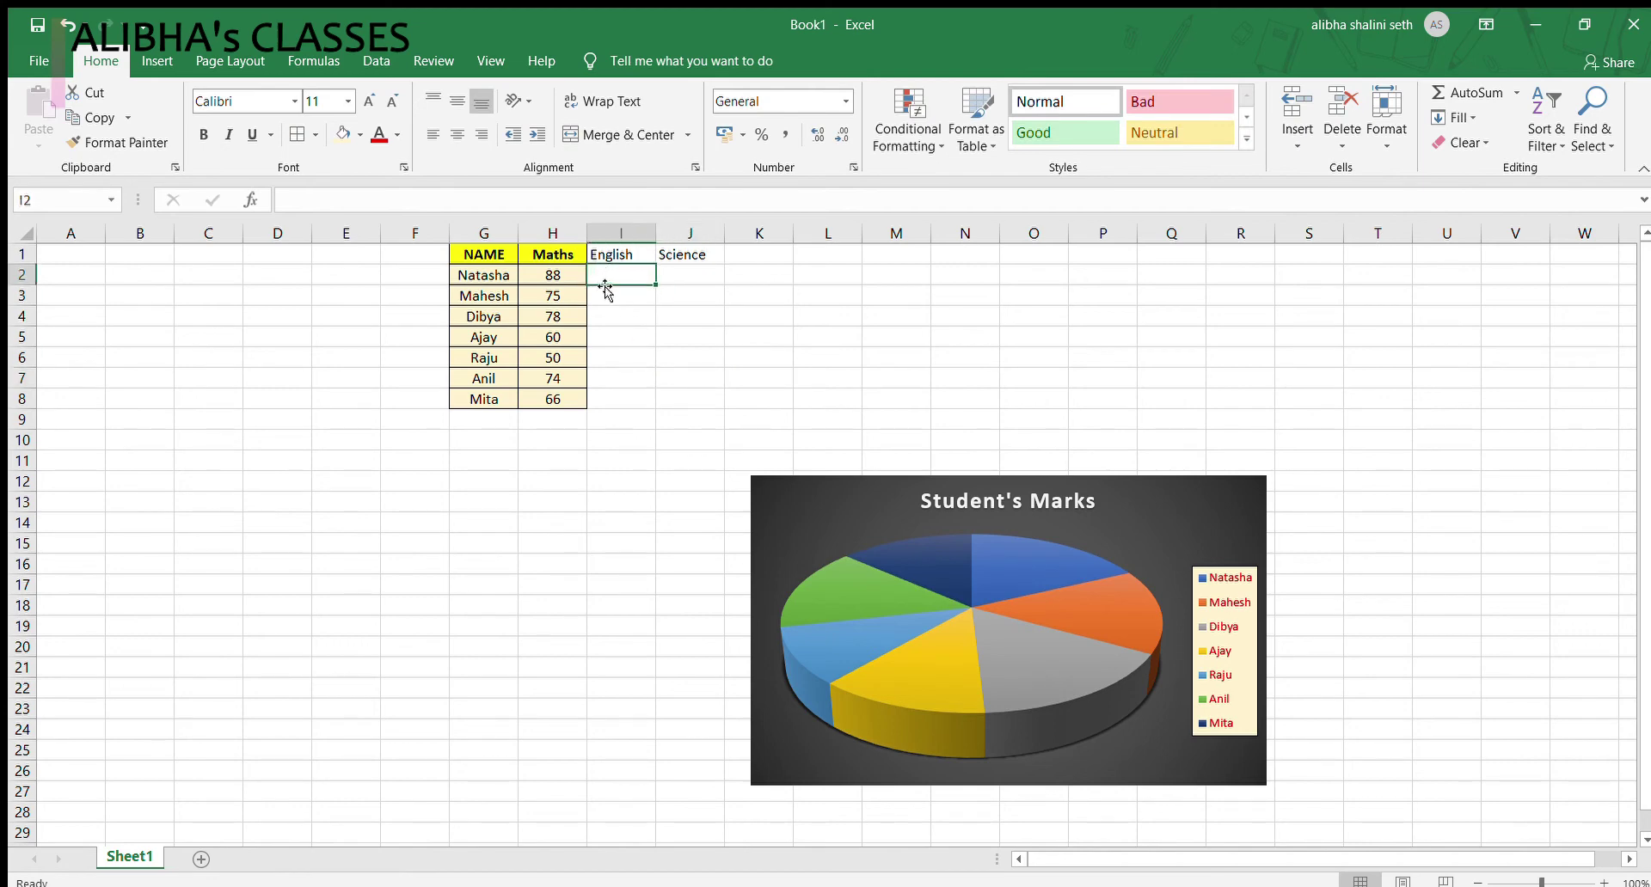
{"action": "type", "text": "50"}
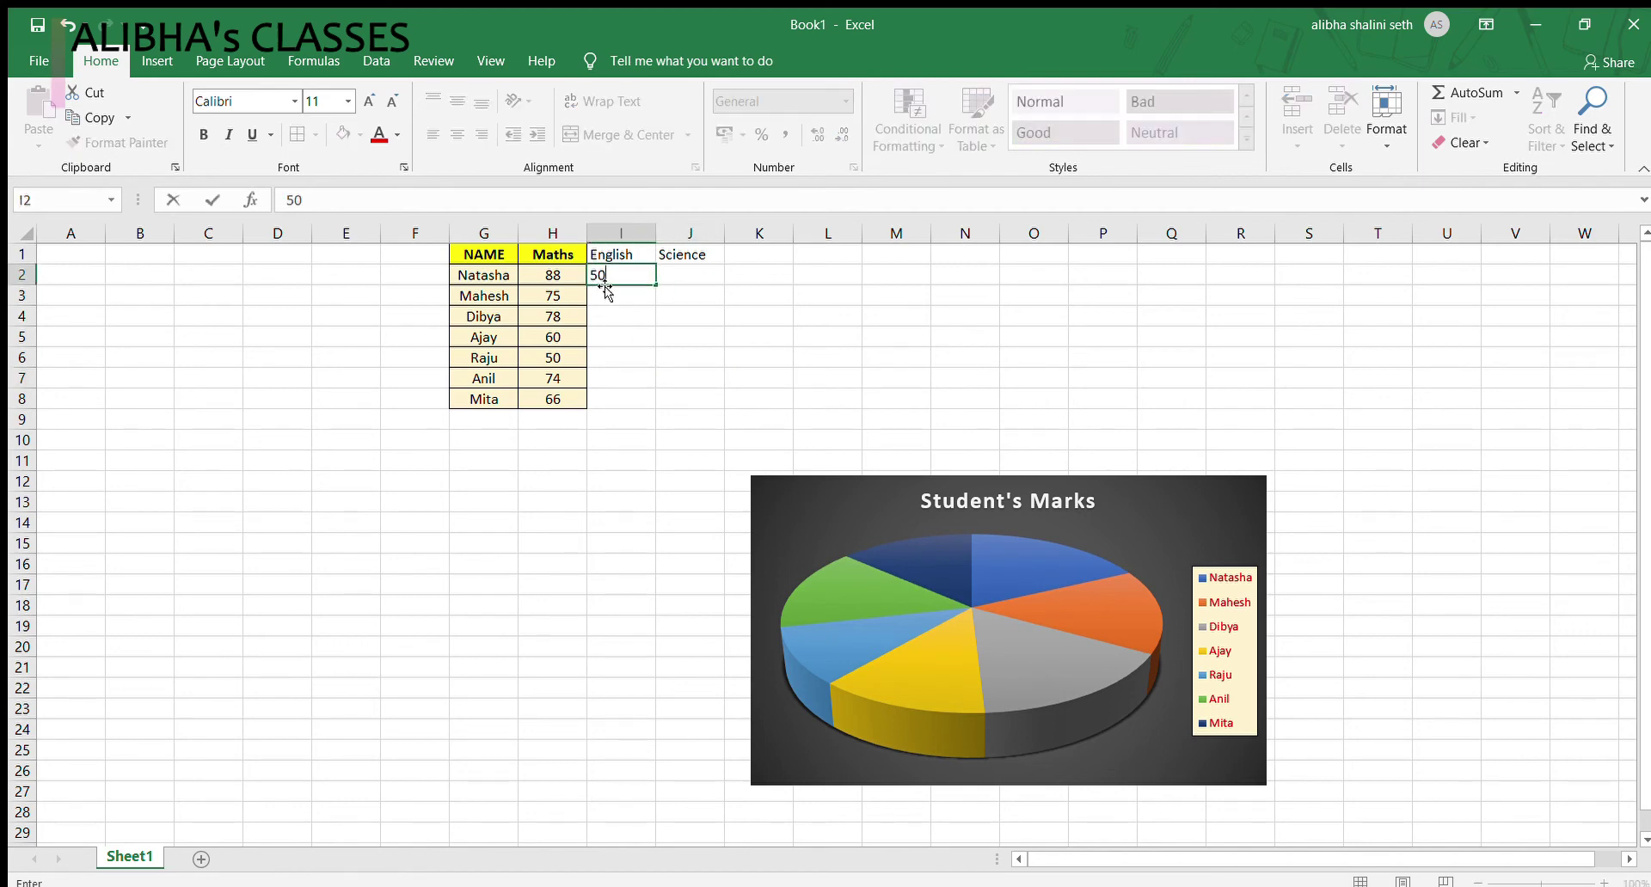
{"action": "key", "text": "Tab"}
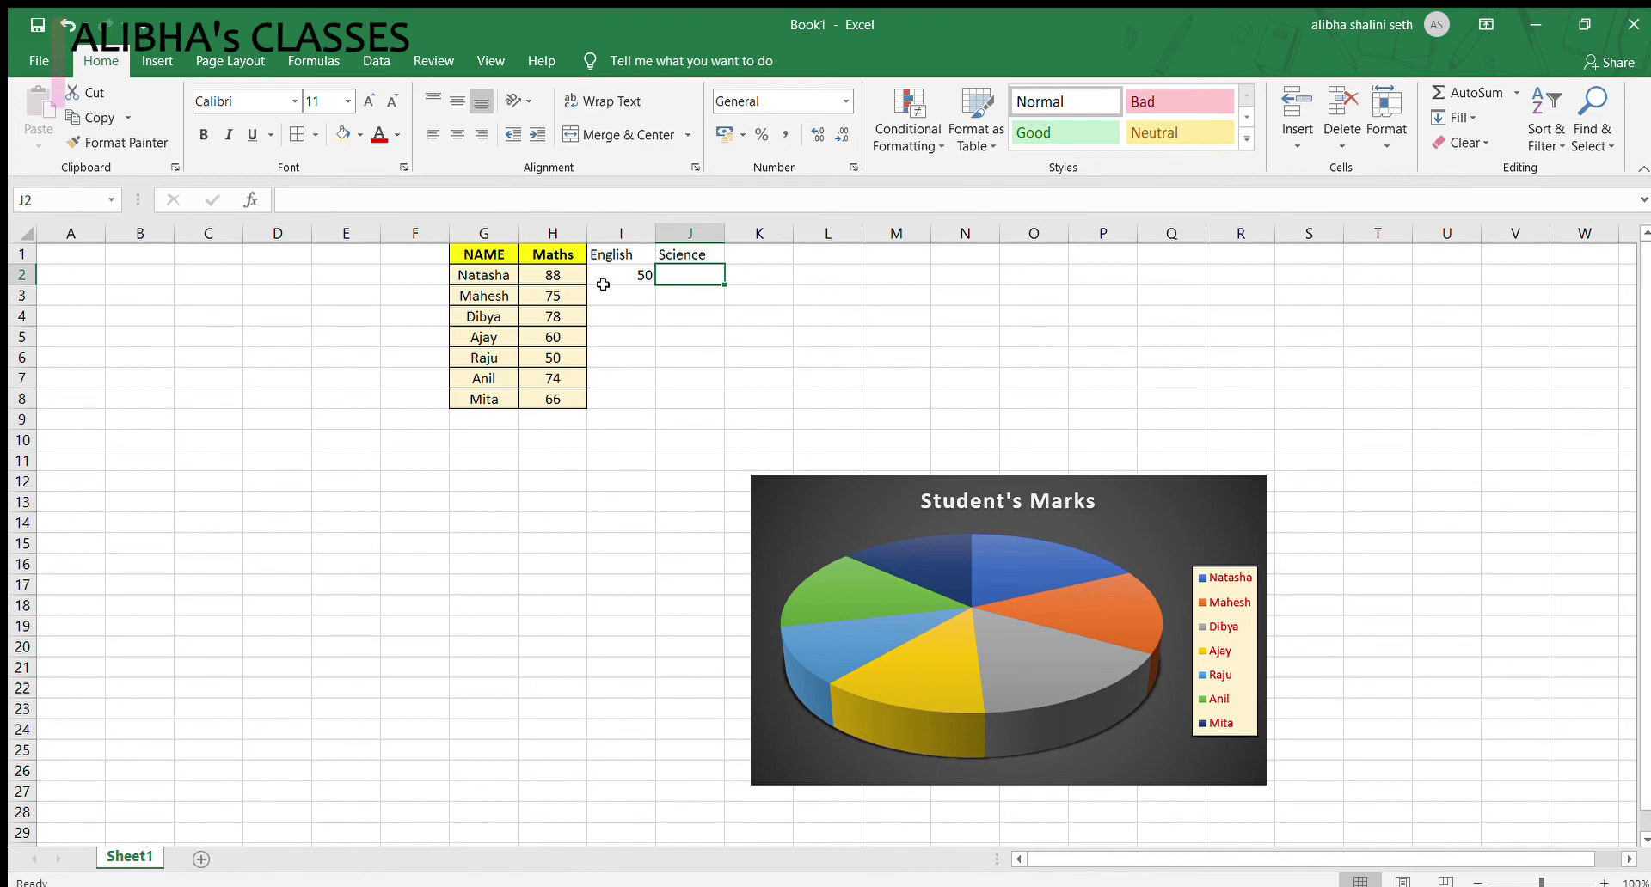
{"action": "type", "text": "66"}
{"action": "key", "text": "Return"}
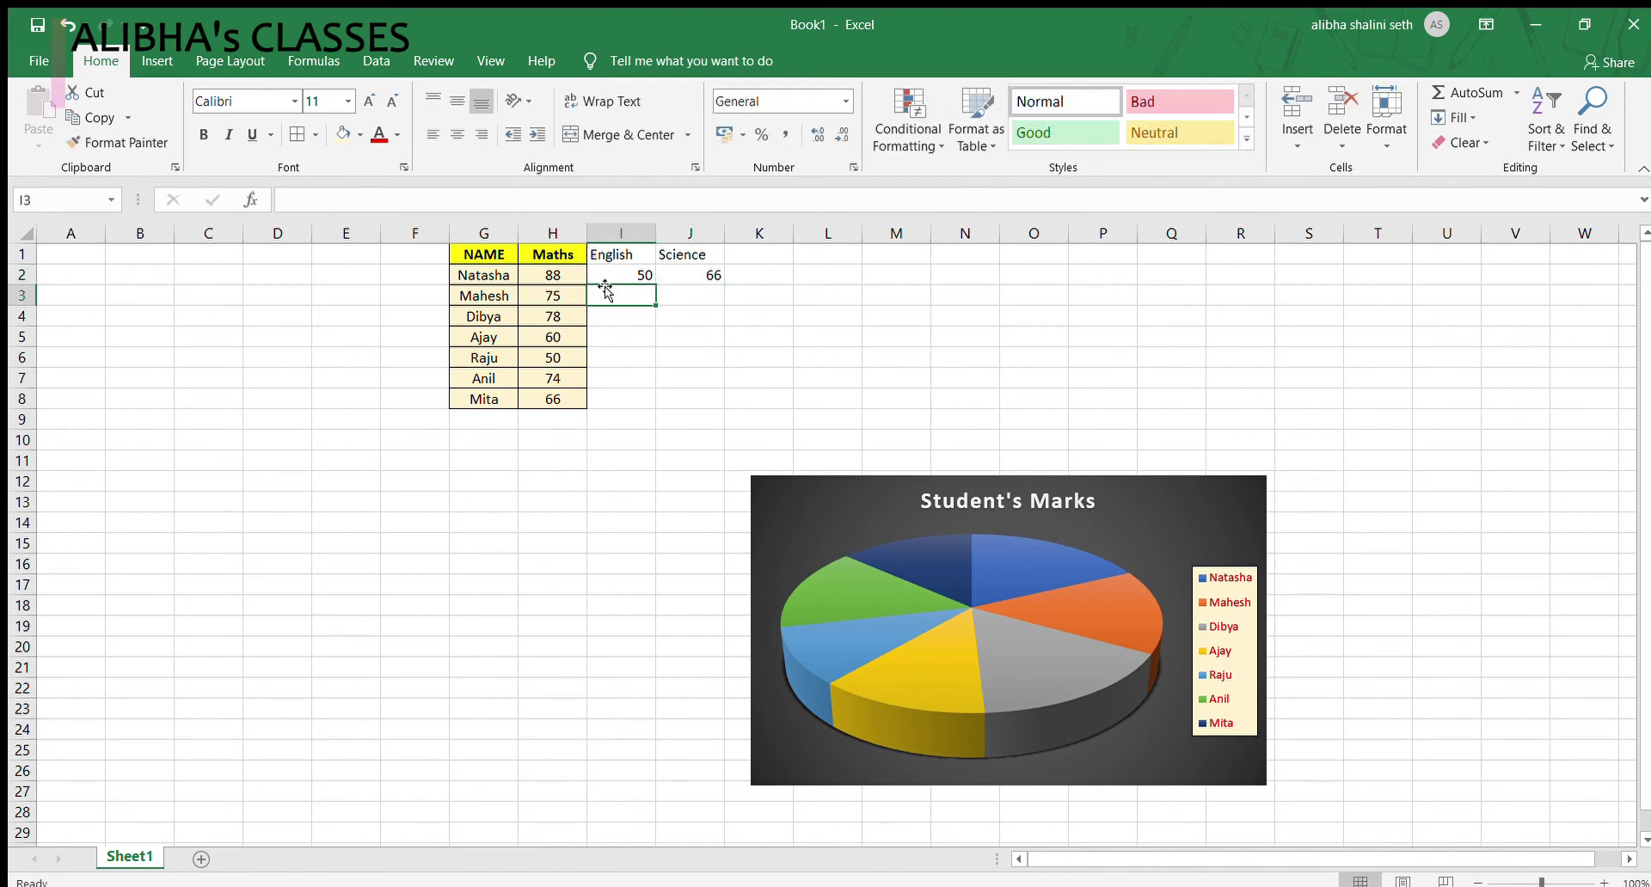
{"action": "type", "text": "74"}
{"action": "key", "text": "Tab"}
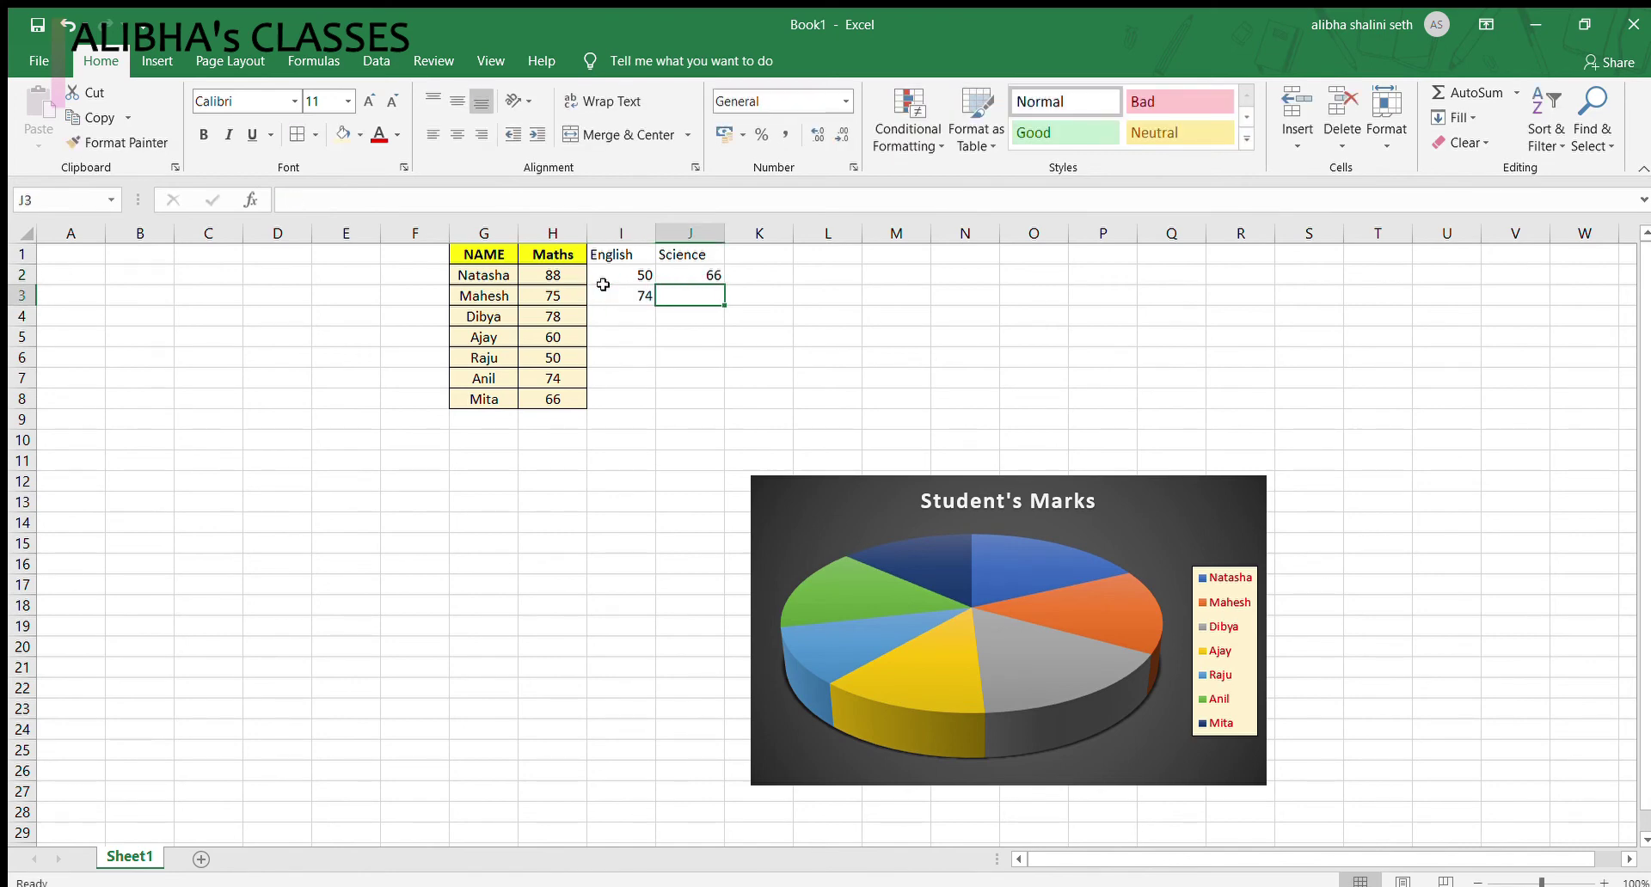
{"action": "type", "text": "55"}
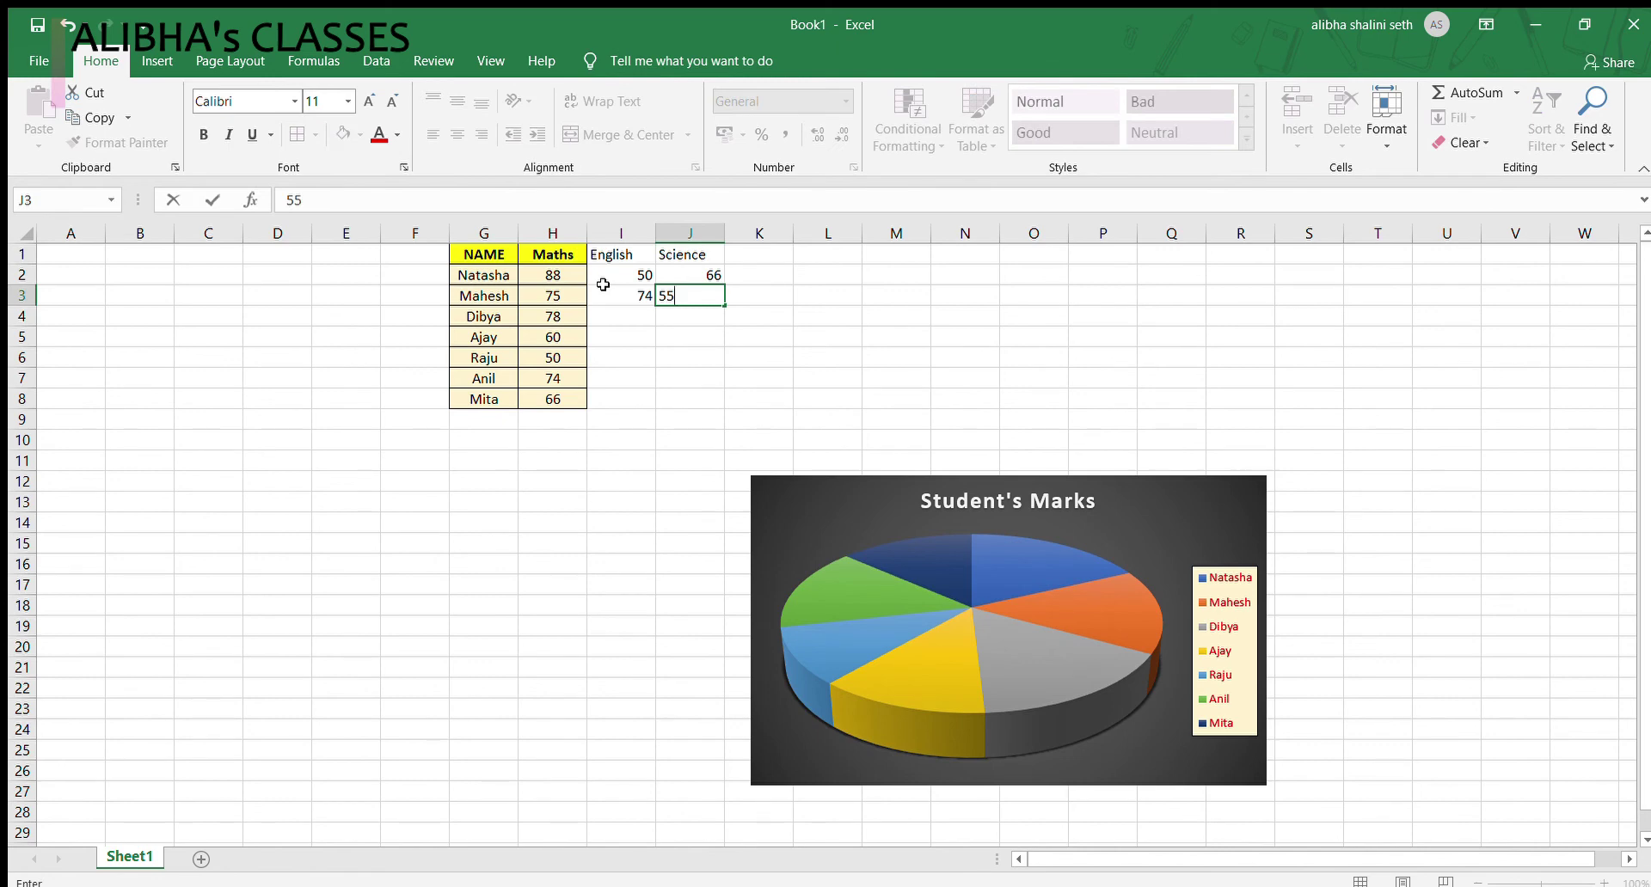
{"action": "key", "text": "Tab"}
{"action": "key", "text": "Return"}
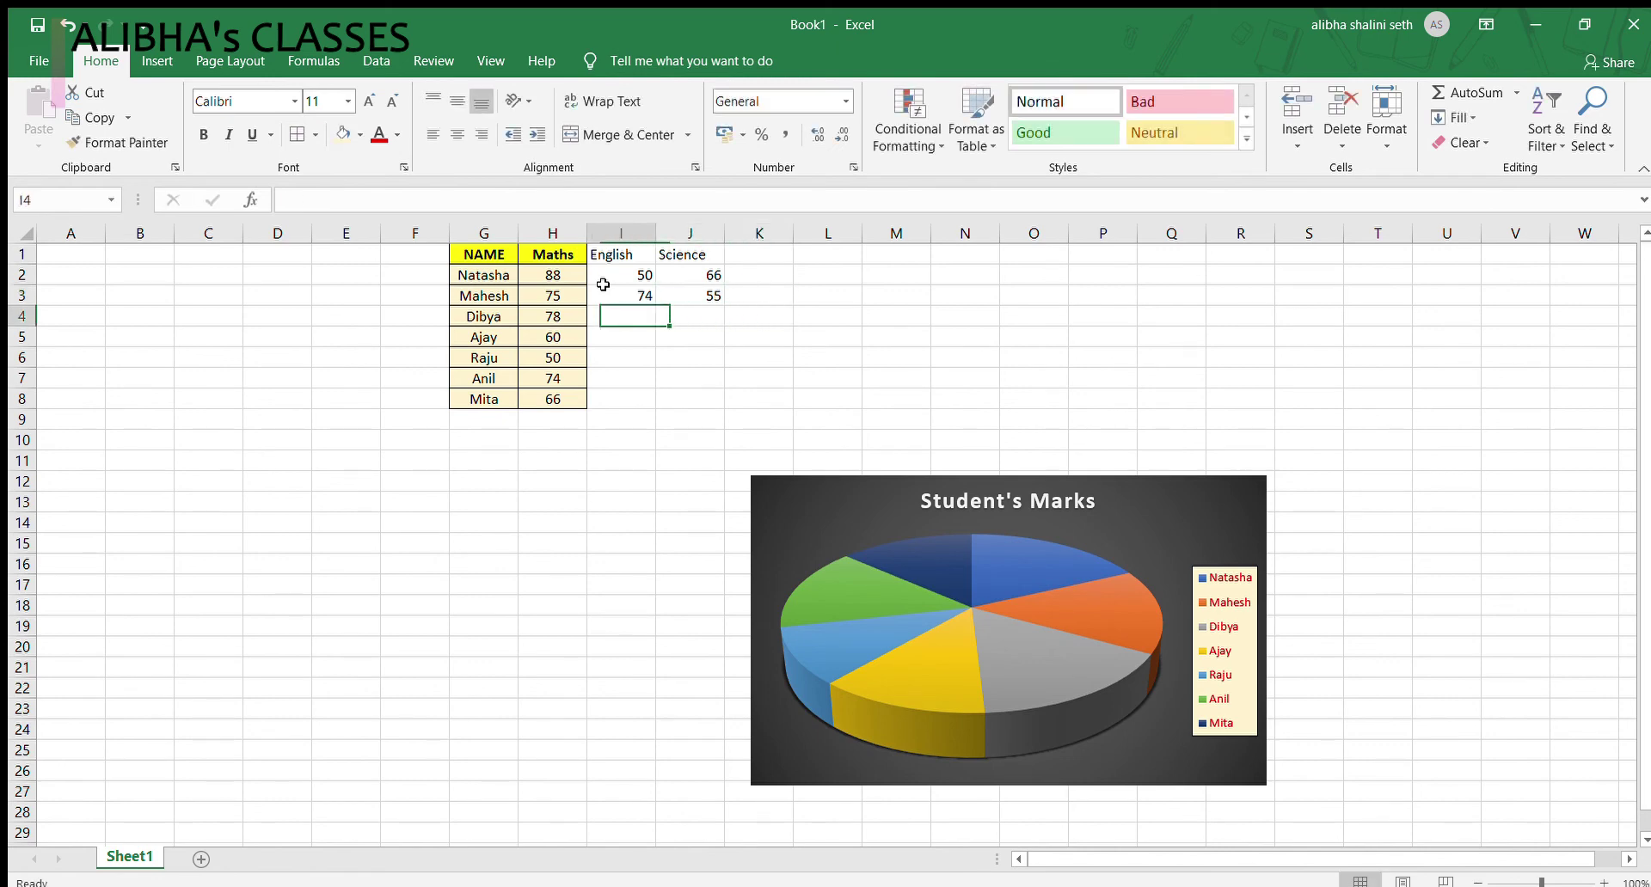
Step: Enter the English and Science marks for the next two students: 99 and 47 in I4:J4, 96 and 63 in I5:J5
{"action": "type", "text": "99"}
{"action": "key", "text": "Tab"}
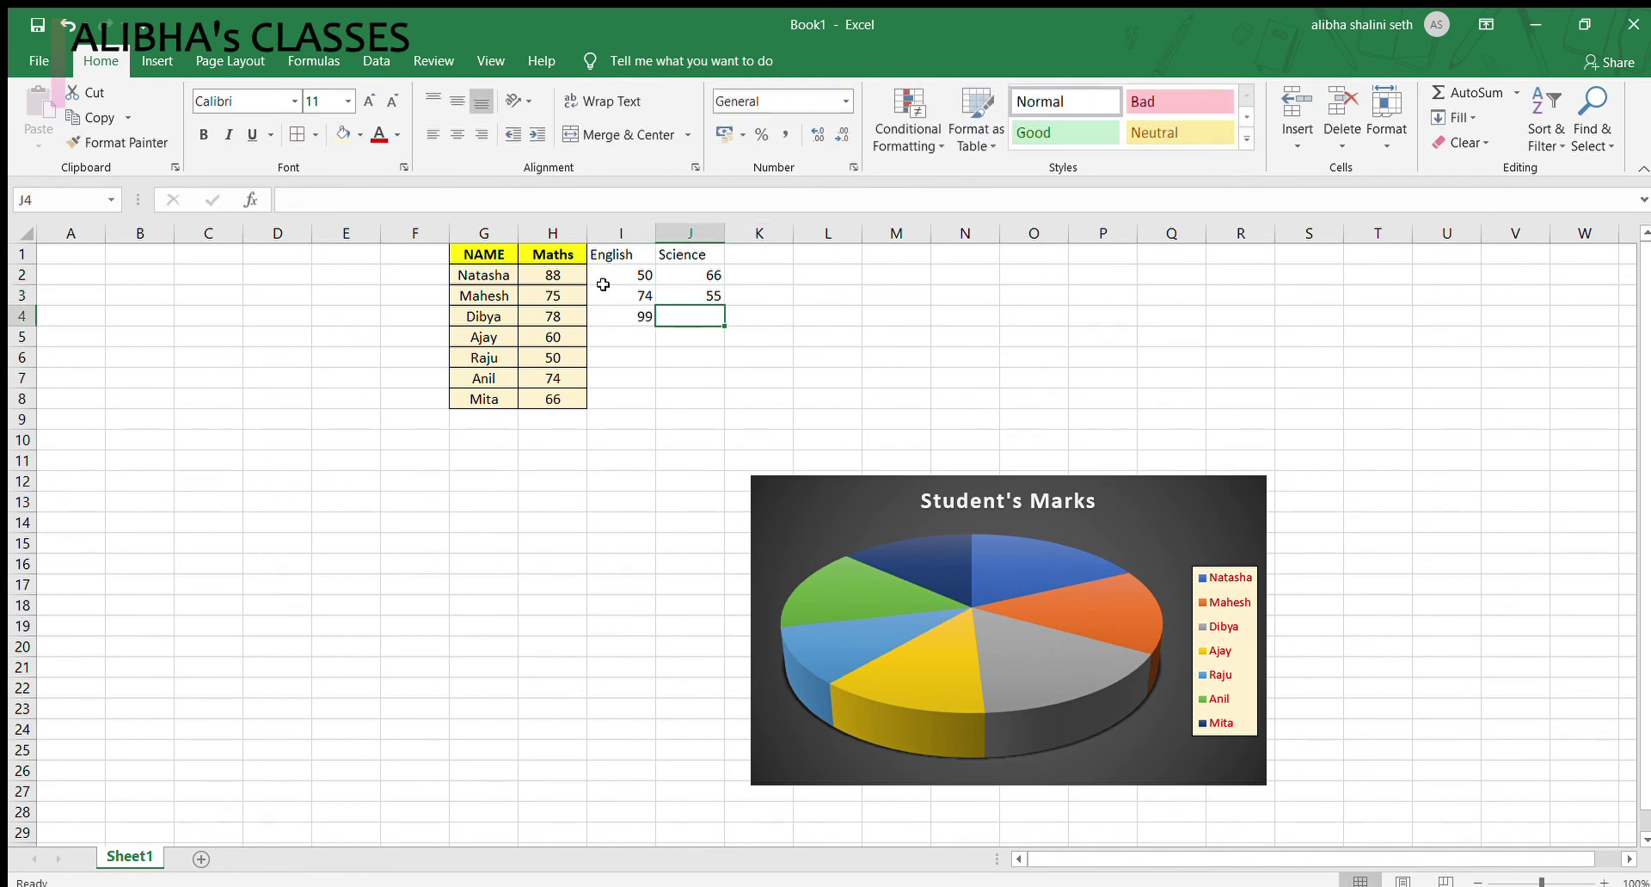
{"action": "type", "text": "47"}
{"action": "key", "text": "Return"}
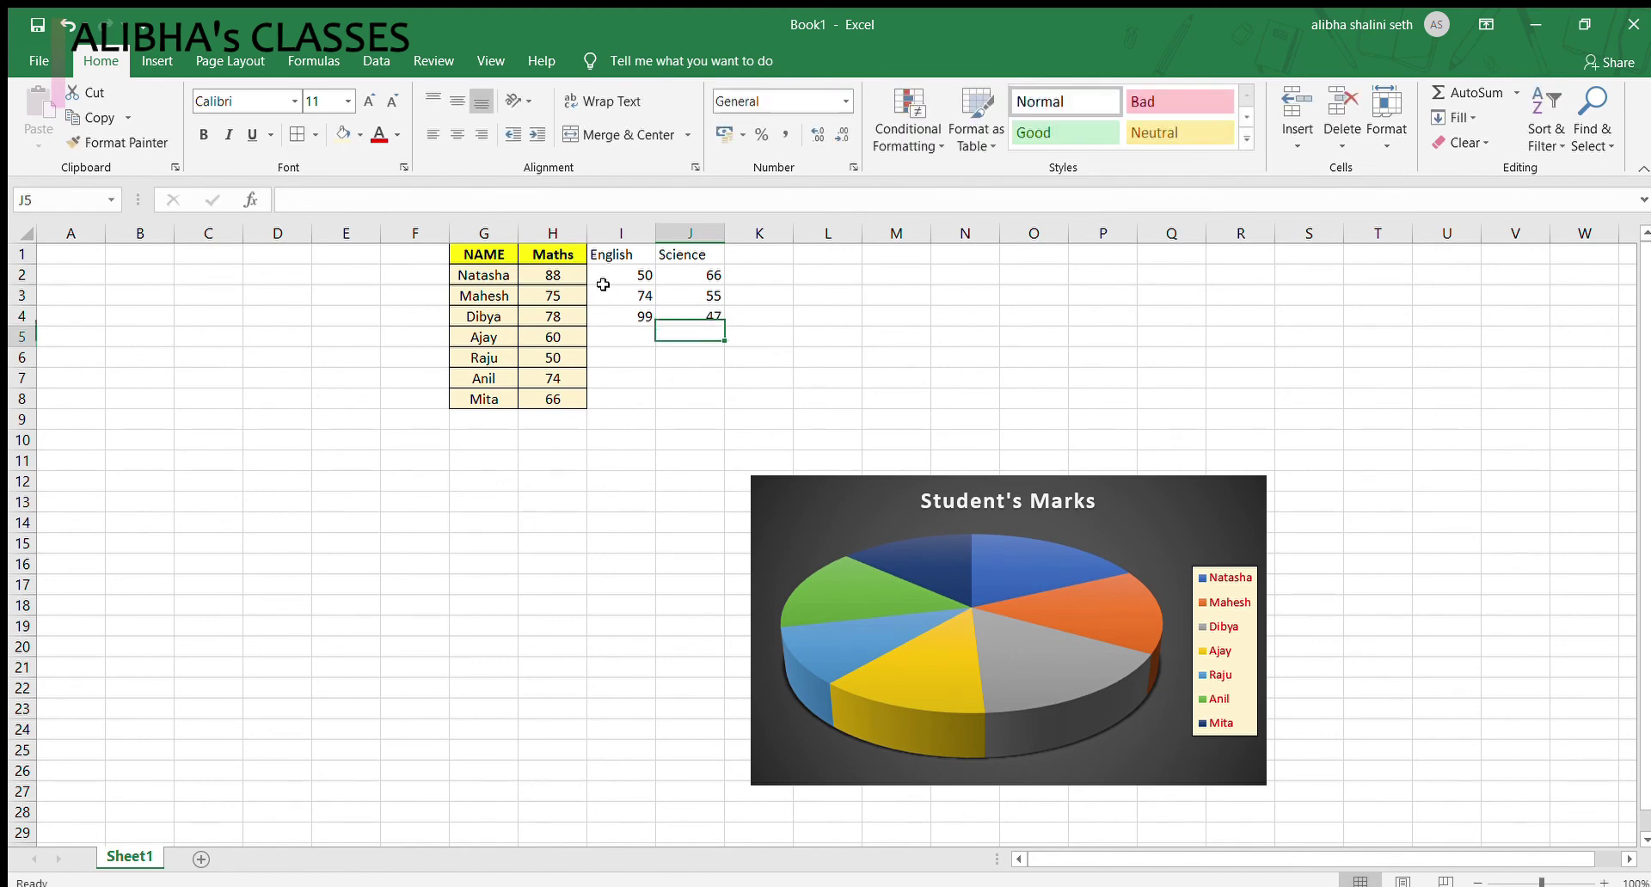
{"action": "type", "text": "96"}
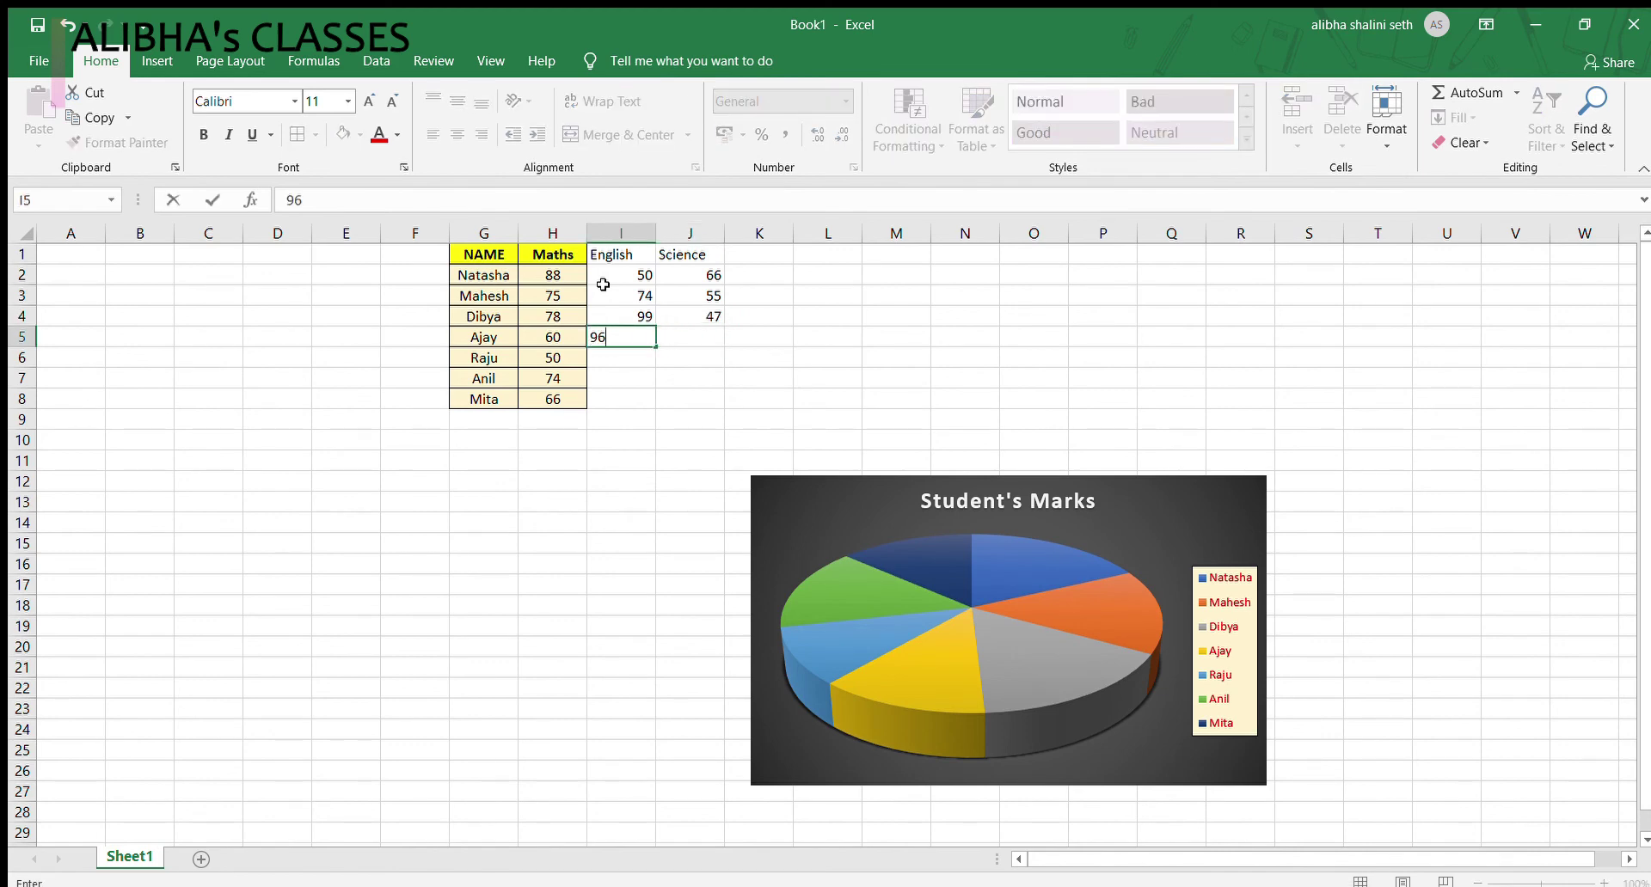
{"action": "key", "text": "Tab"}
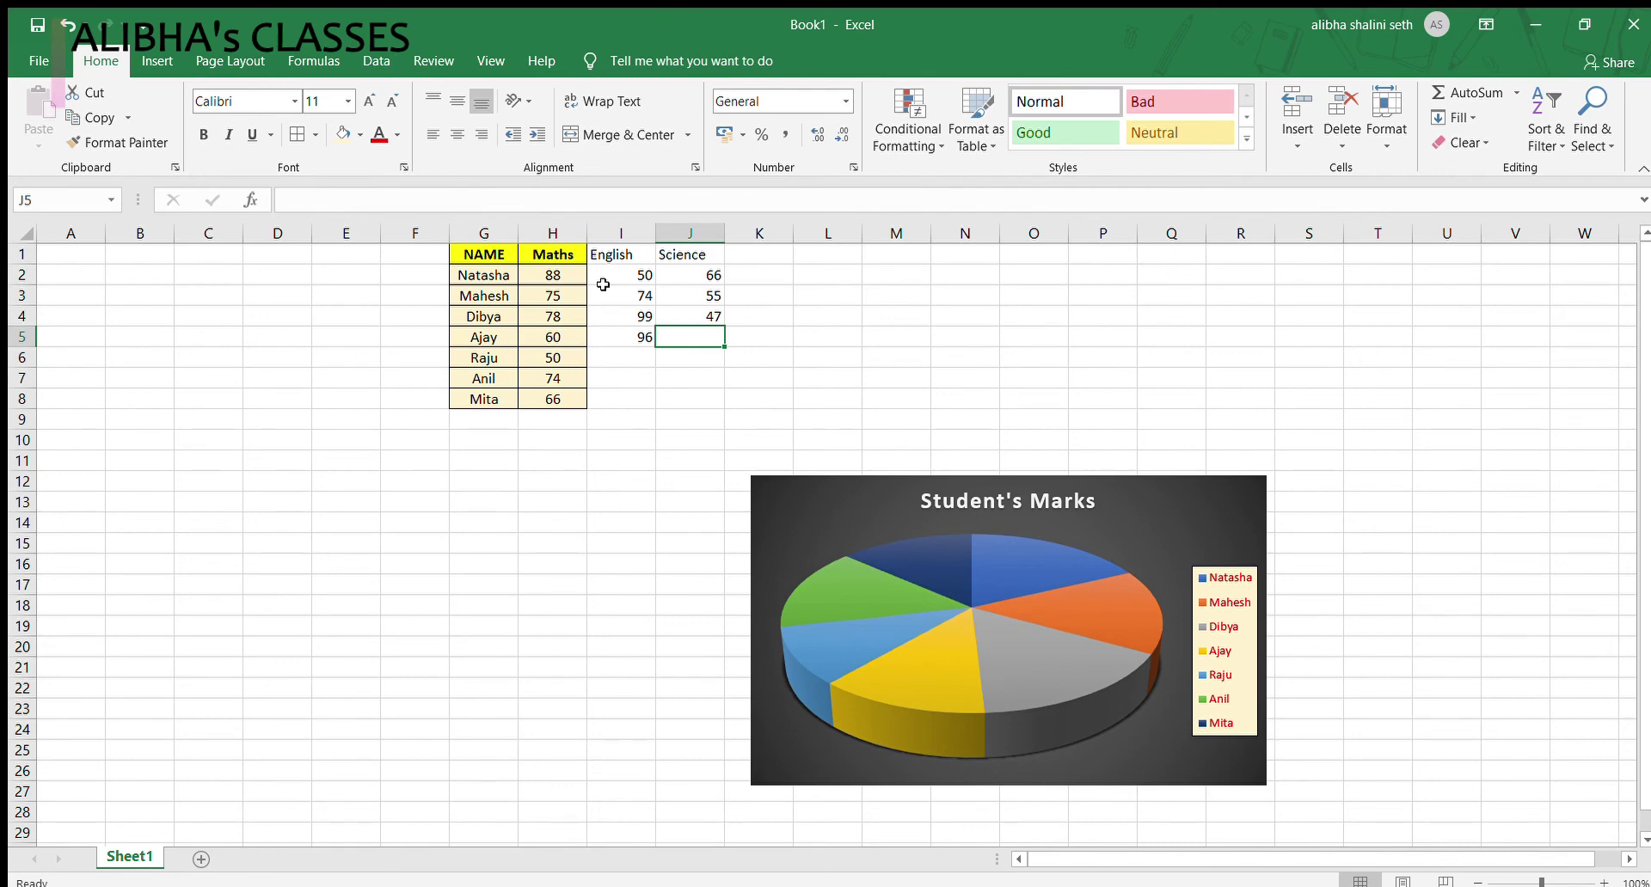
{"action": "type", "text": "63"}
{"action": "key", "text": "Down"}
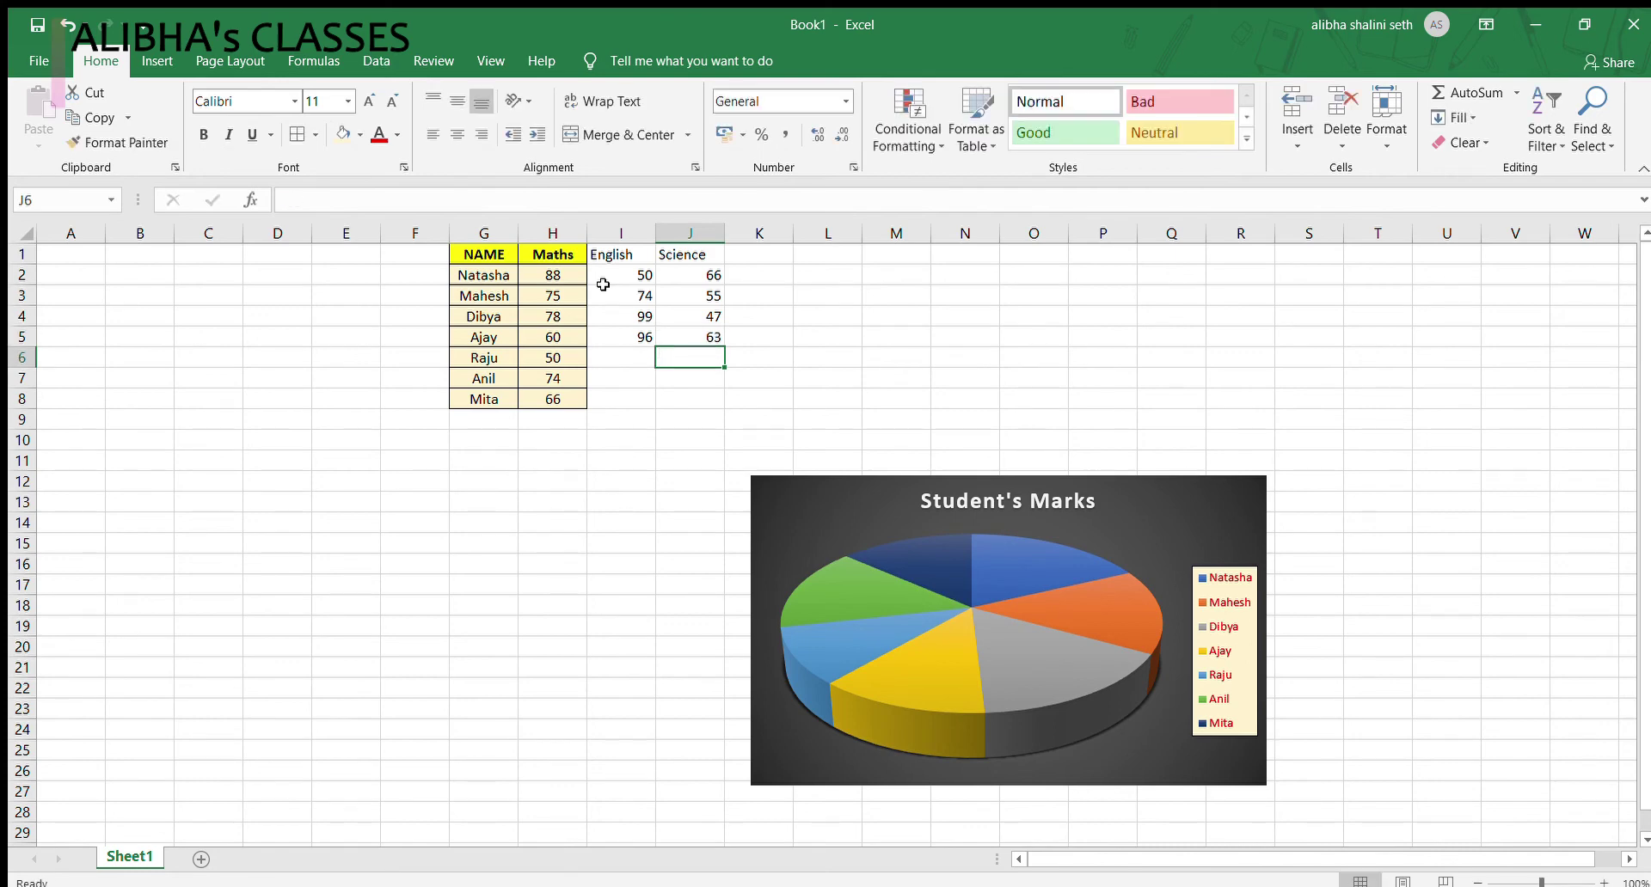
Step: Enter the marks for the fifth and sixth students: 64 and 45 in I6:J6, 78 and 98 in I7:J7
{"action": "type", "text": "45"}
{"action": "key", "text": "Left"}
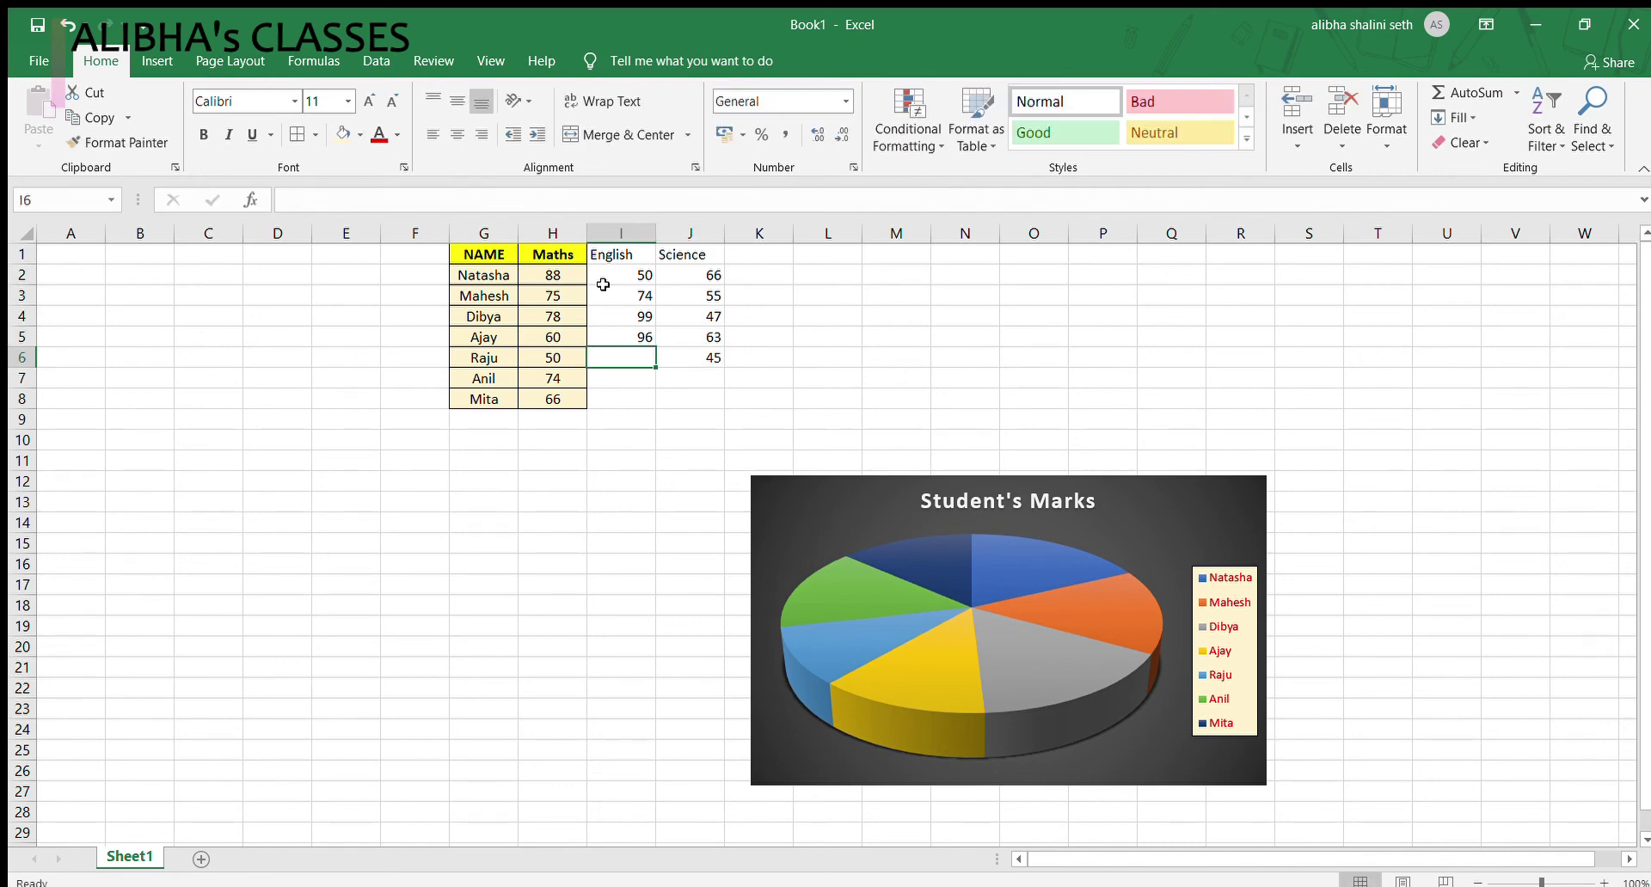
{"action": "type", "text": "64"}
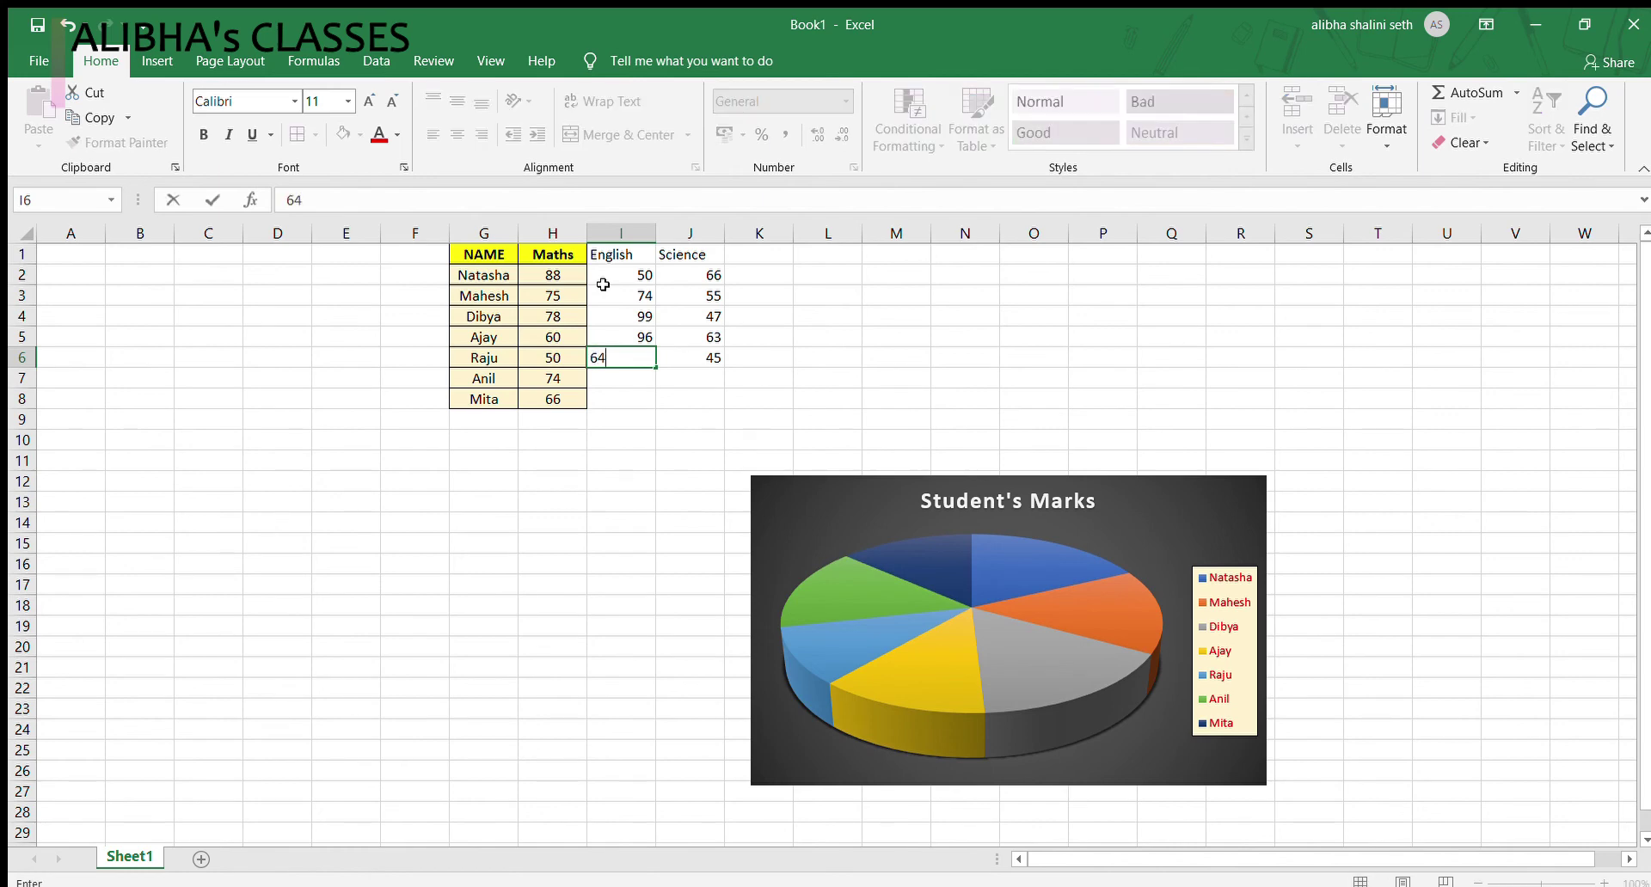
{"action": "key", "text": "Return"}
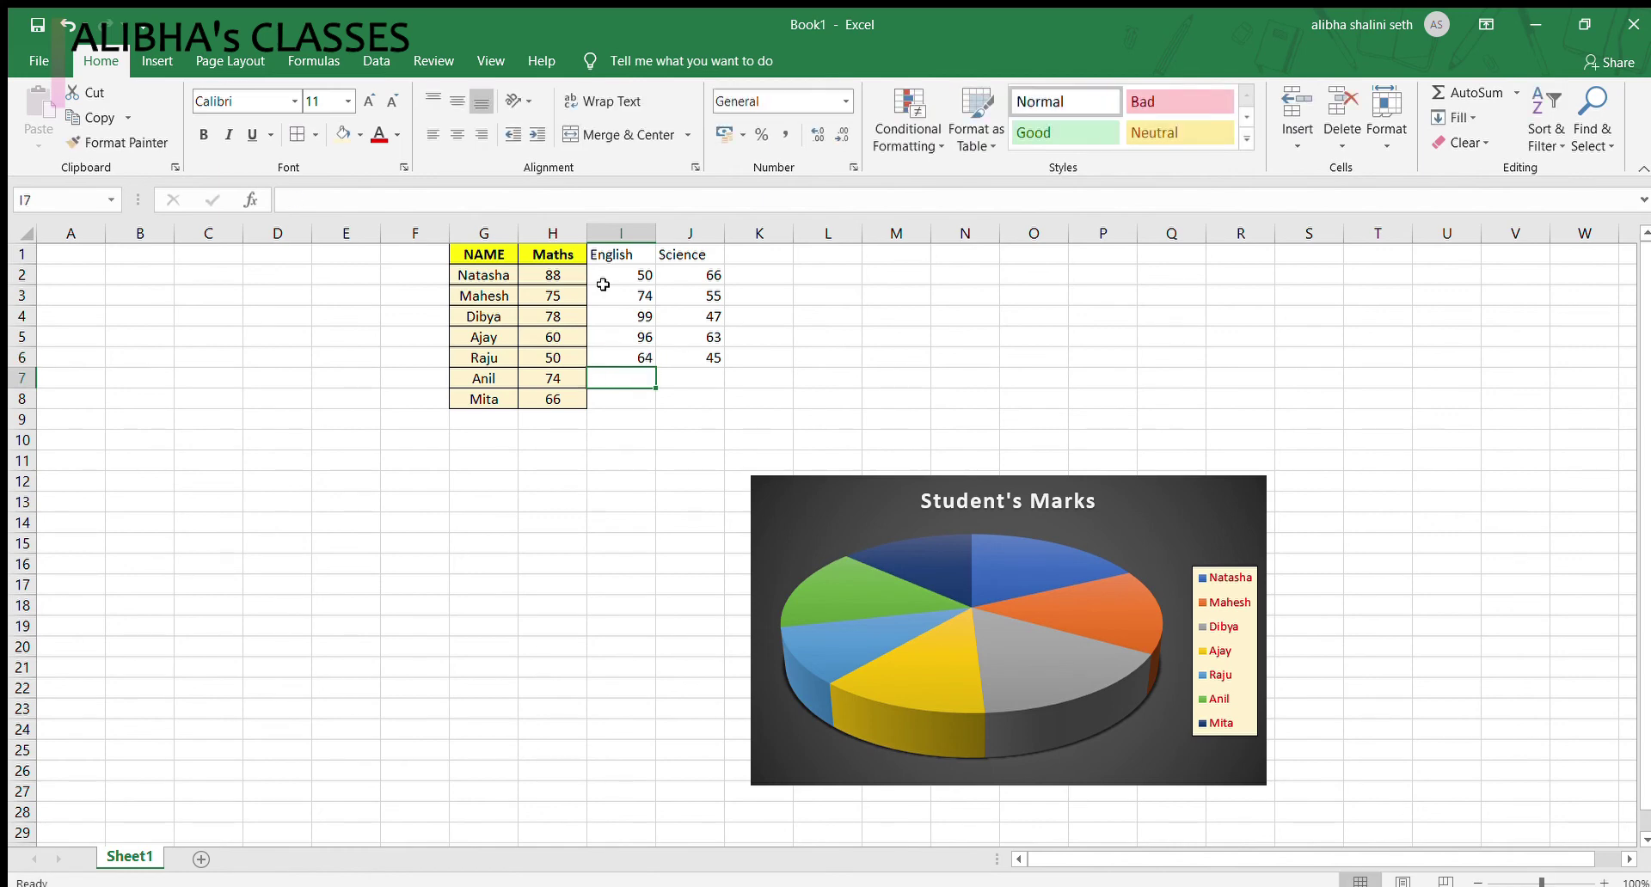
{"action": "type", "text": "78"}
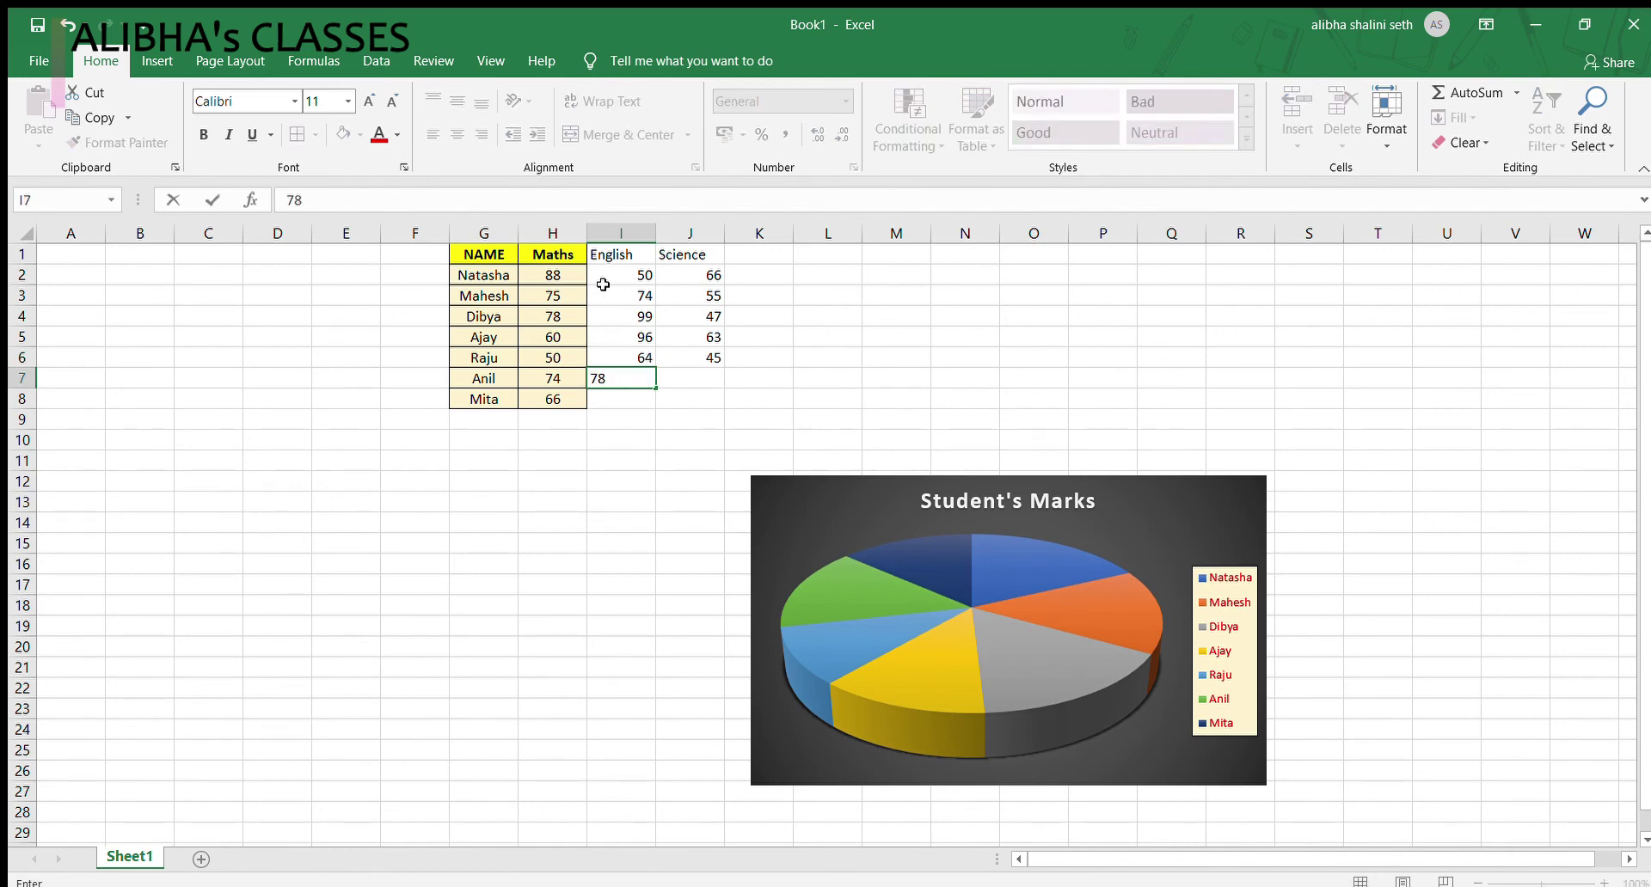
{"action": "key", "text": "Tab"}
{"action": "type", "text": "98"}
{"action": "key", "text": "Tab"}
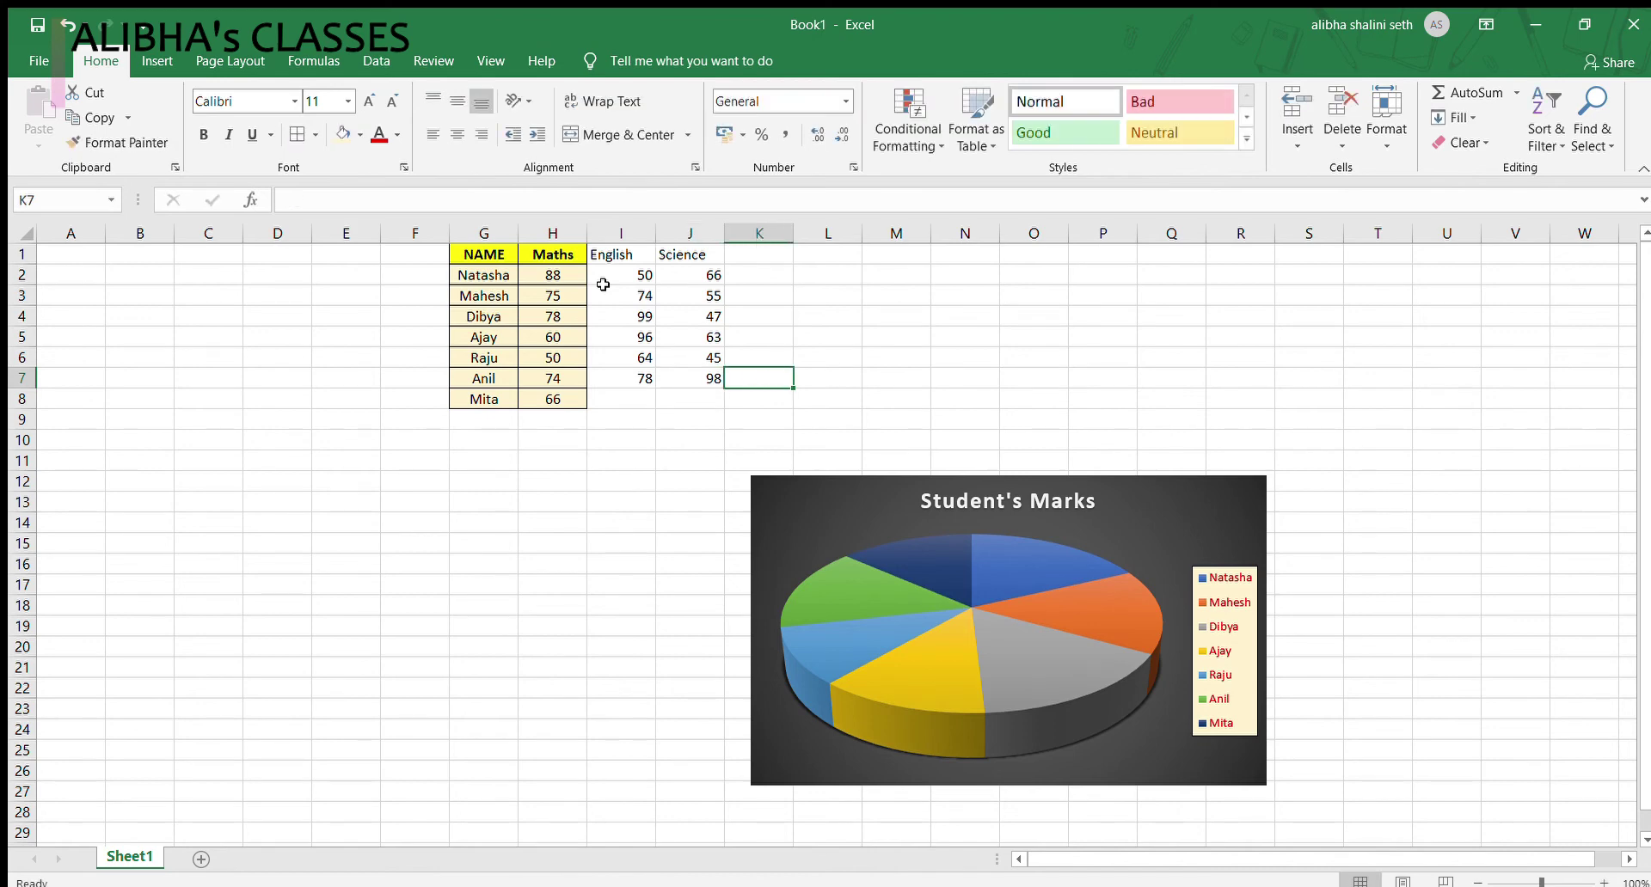
Step: Enter the last student's English mark 36 in I8 and Science mark 45 in J8
{"action": "key", "text": "Down"}
{"action": "key", "text": "Left"}
{"action": "key", "text": "Left"}
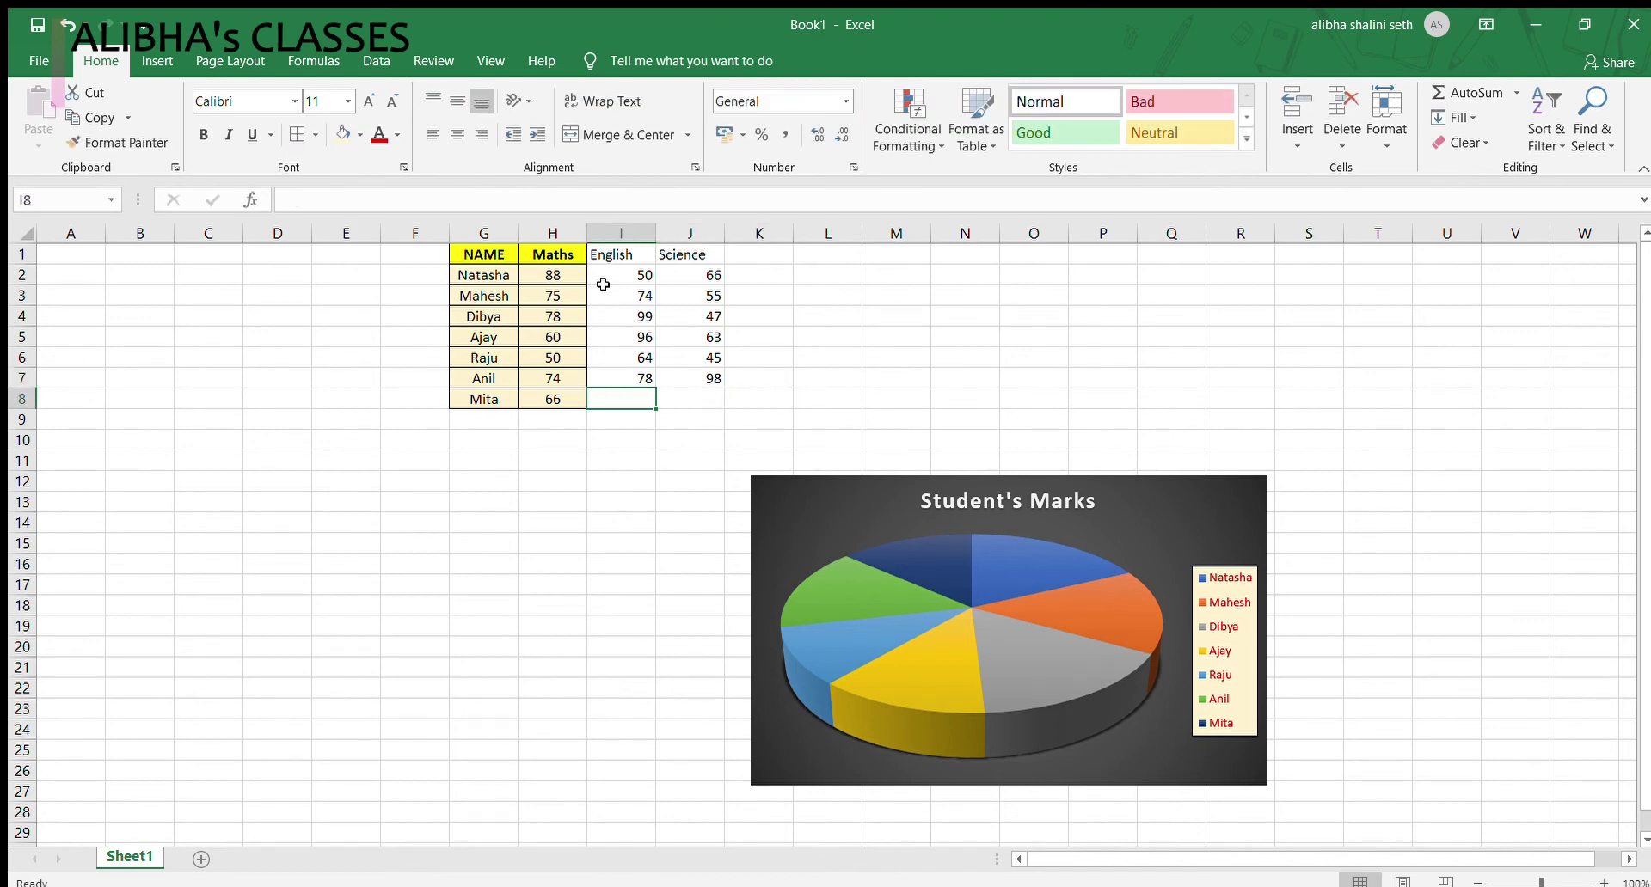
{"action": "type", "text": "36"}
{"action": "key", "text": "Tab"}
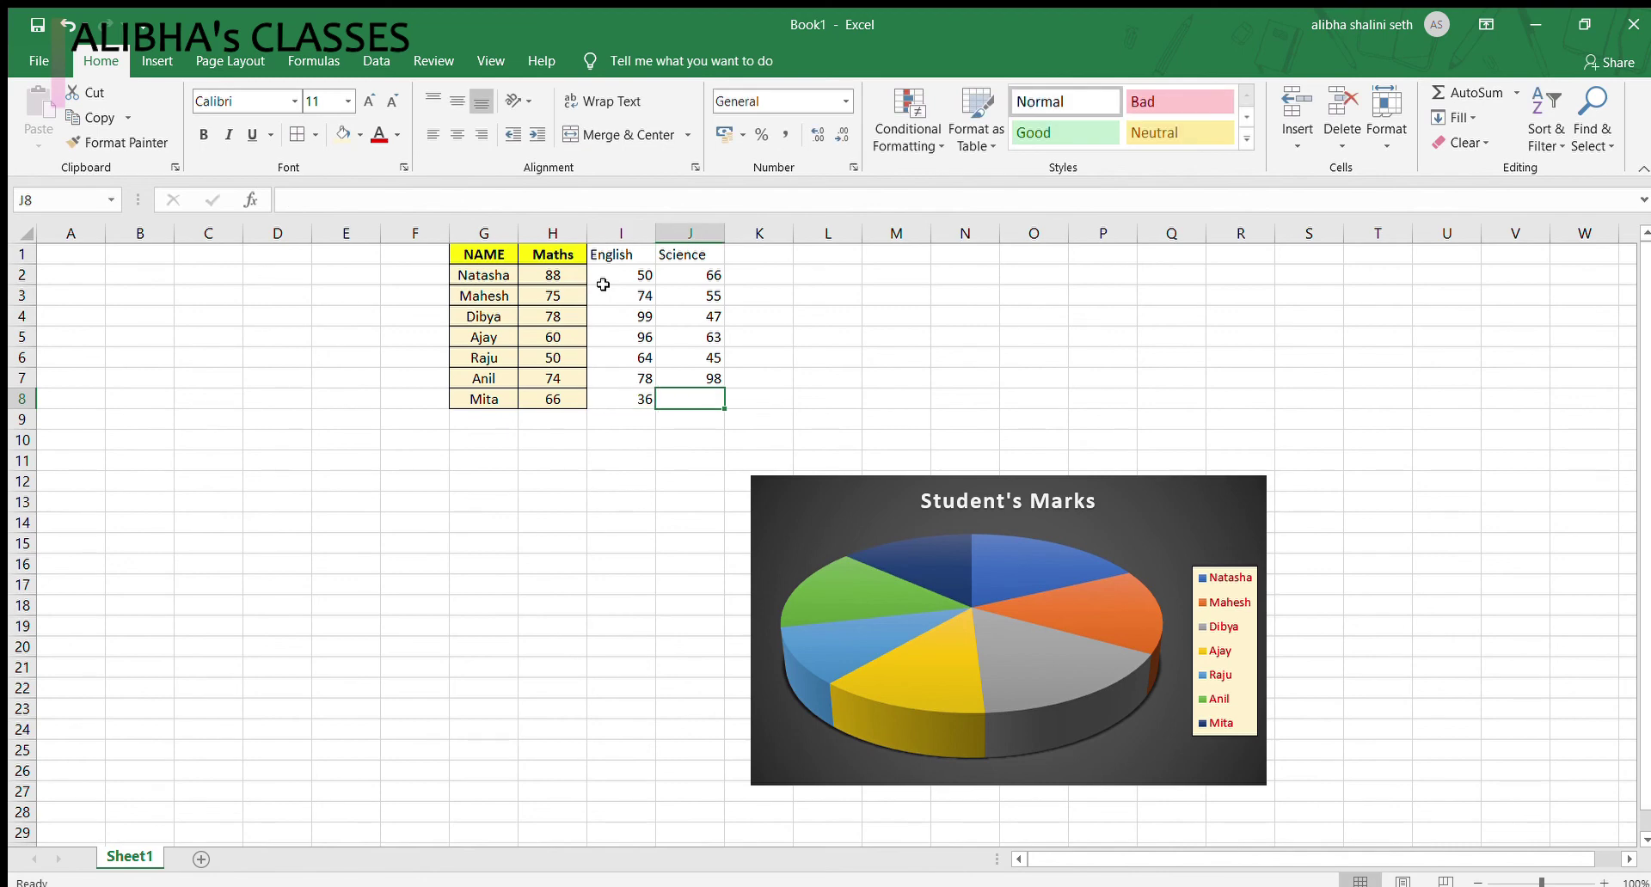
{"action": "type", "text": "45"}
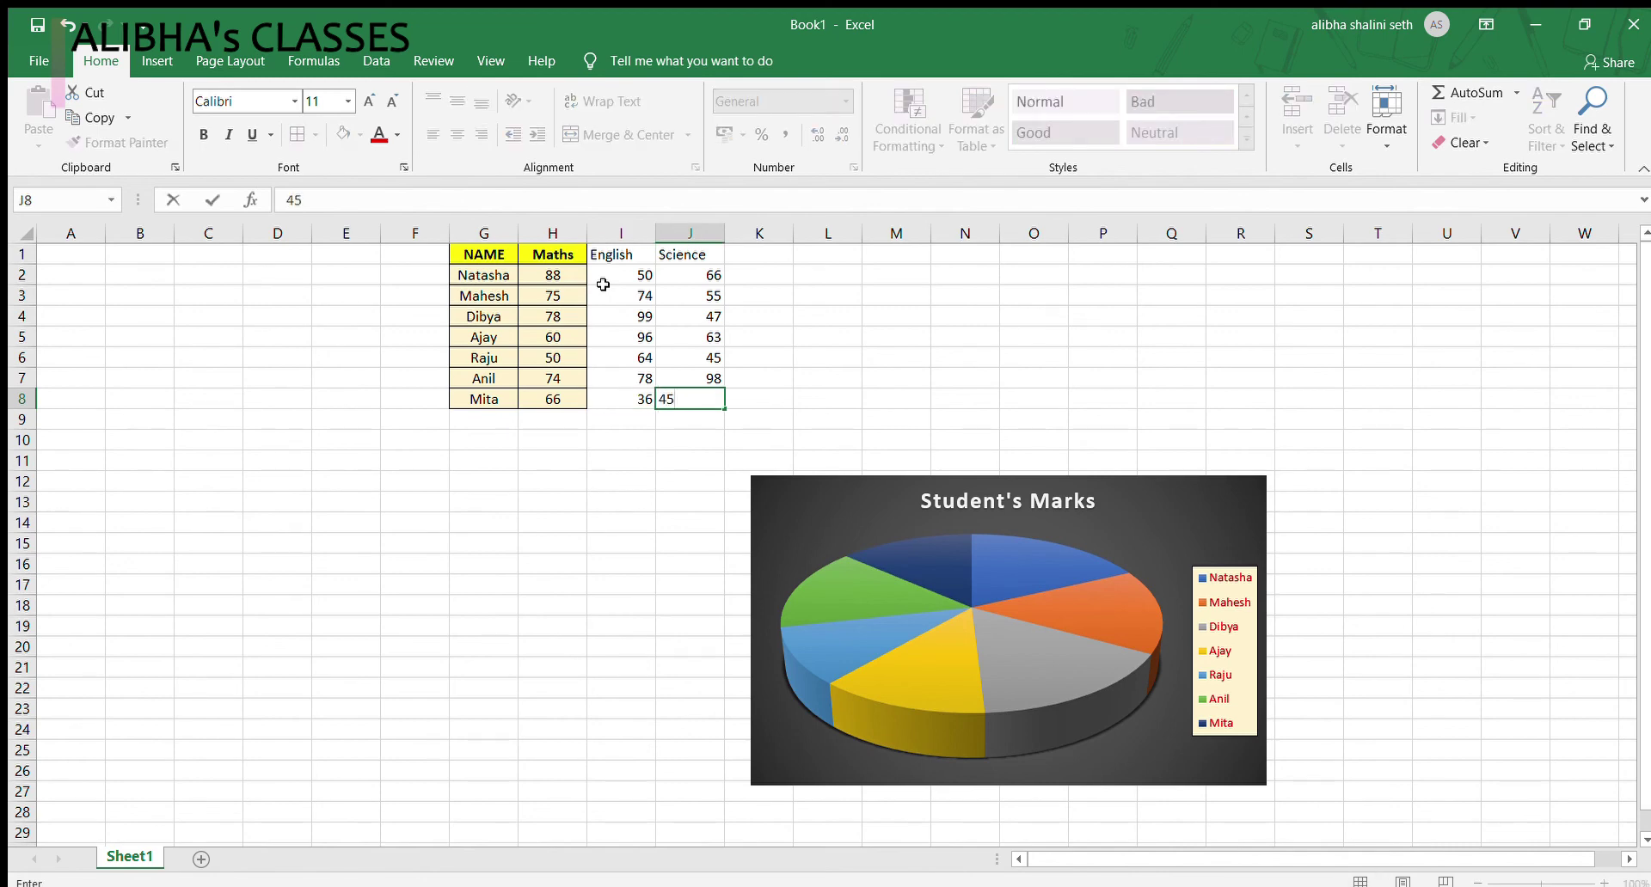
{"action": "left_click", "coordinate": [686, 540]}
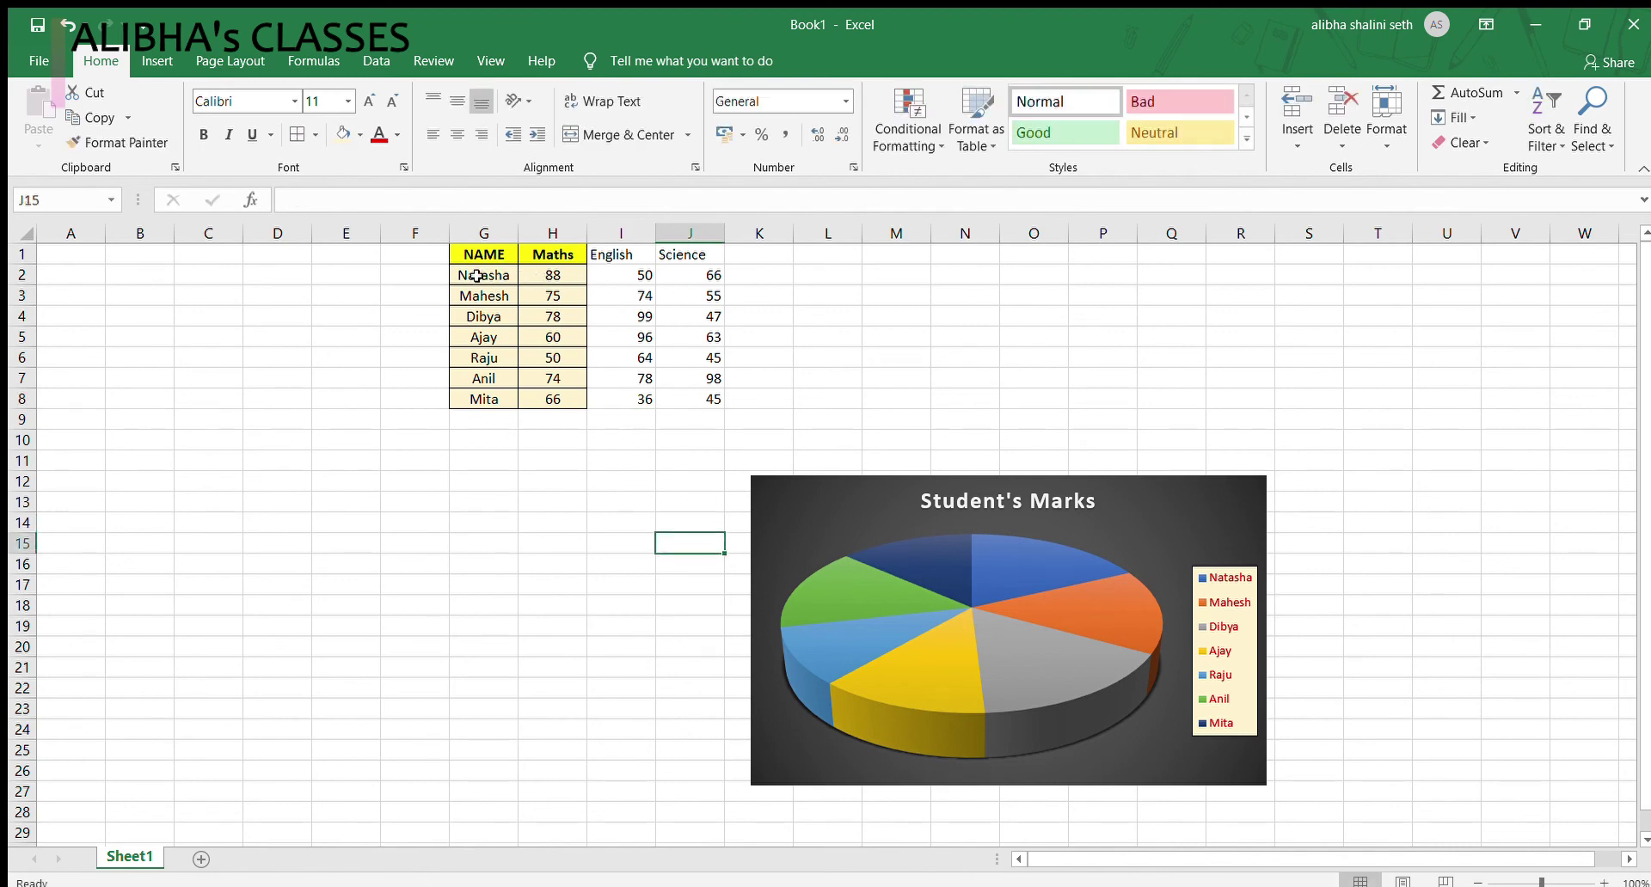
Step: Apply the table's cream fill and cell borders to the student rows in G2:J8
{"action": "left_click_drag", "start_coordinate": [487, 275], "coordinate": [691, 400]}
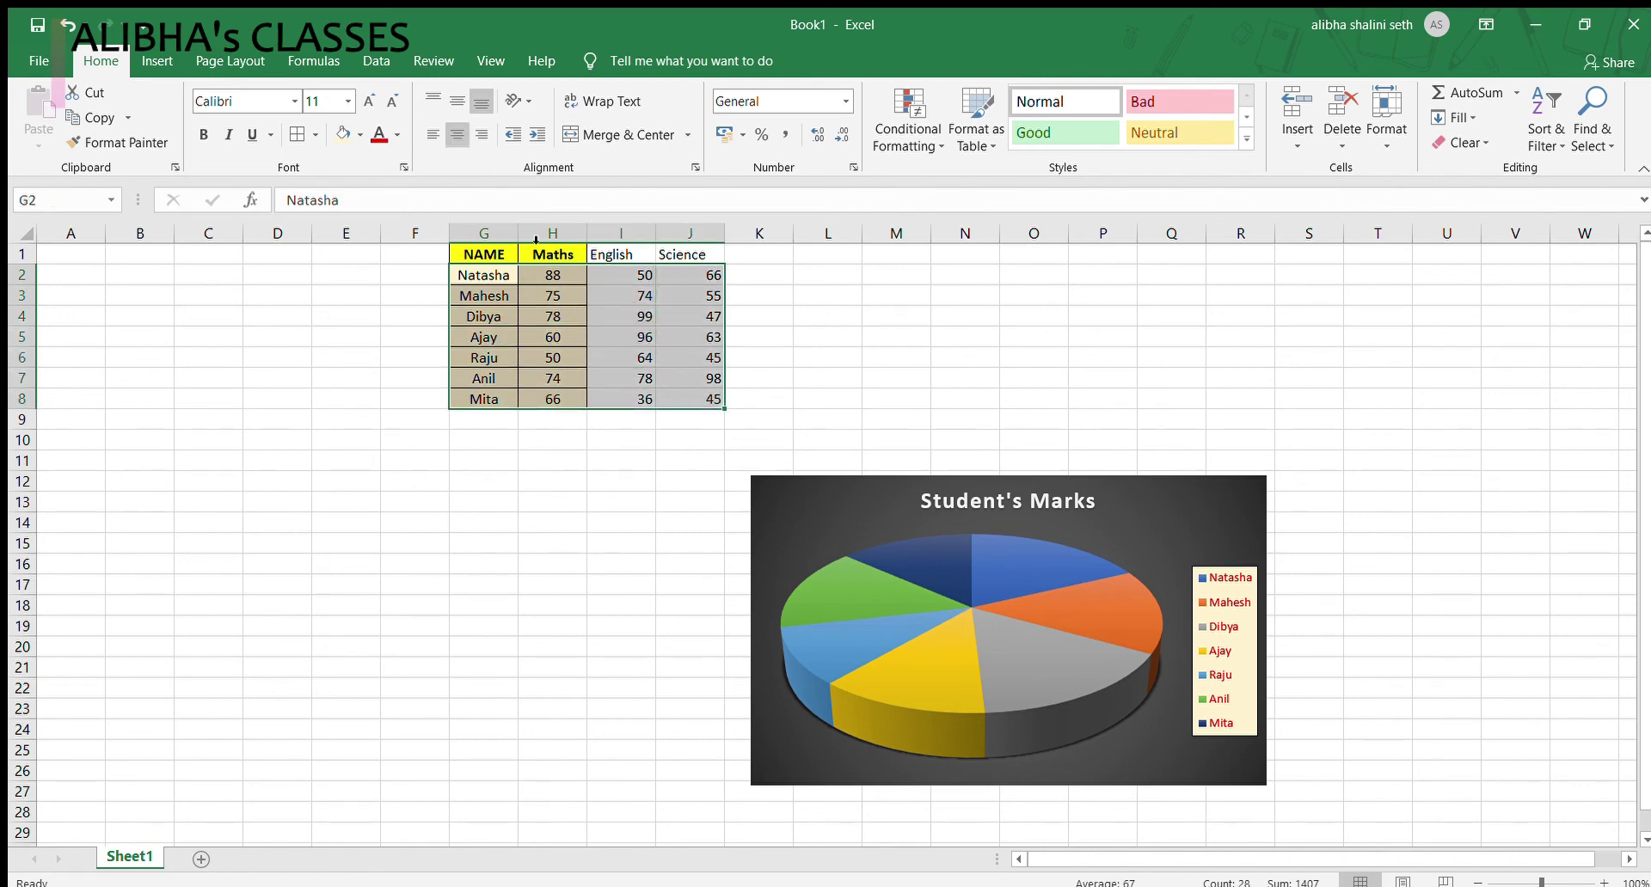
{"action": "left_click", "coordinate": [351, 133]}
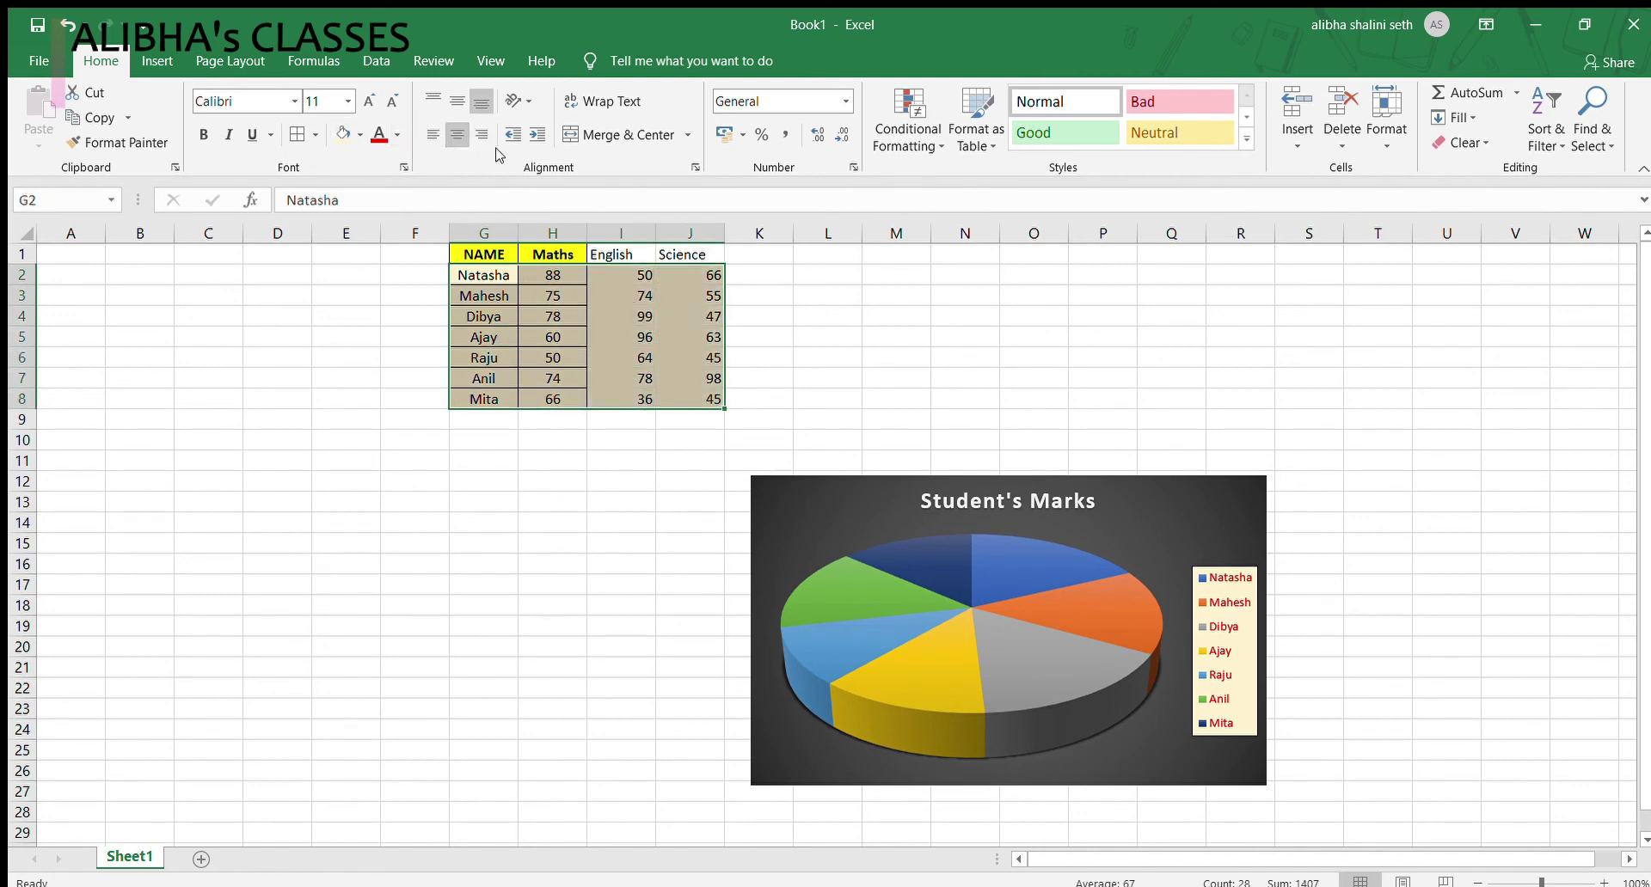
{"action": "left_click", "coordinate": [594, 558]}
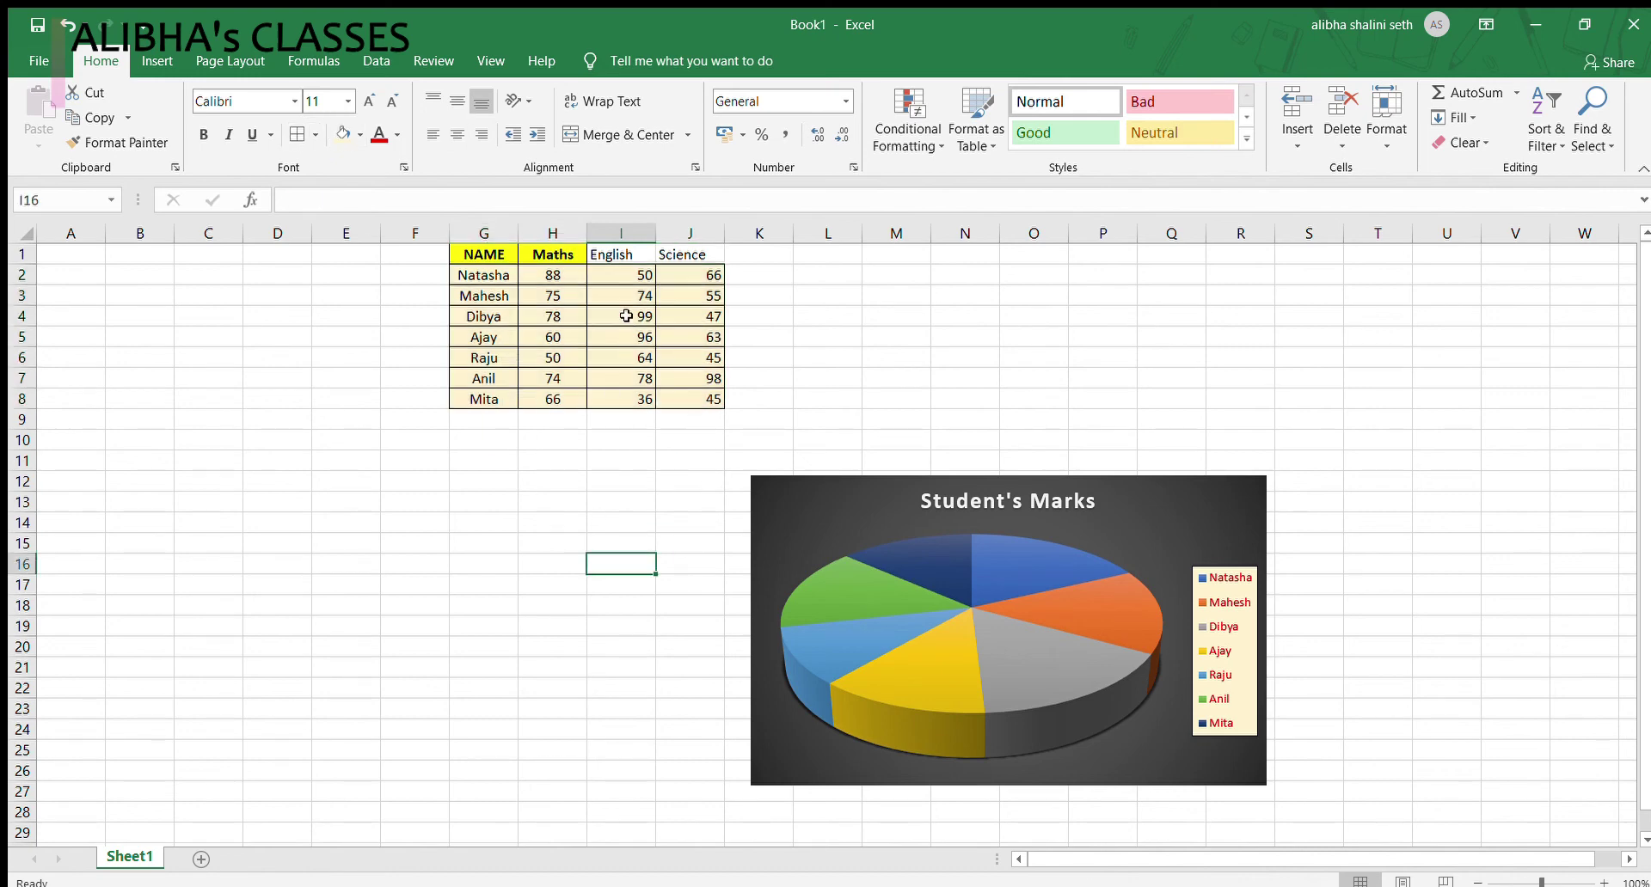
Step: Format the English and Science headers in I1:J1 with yellow fill, bold text and borders
{"action": "left_click_drag", "start_coordinate": [605, 255], "coordinate": [676, 255]}
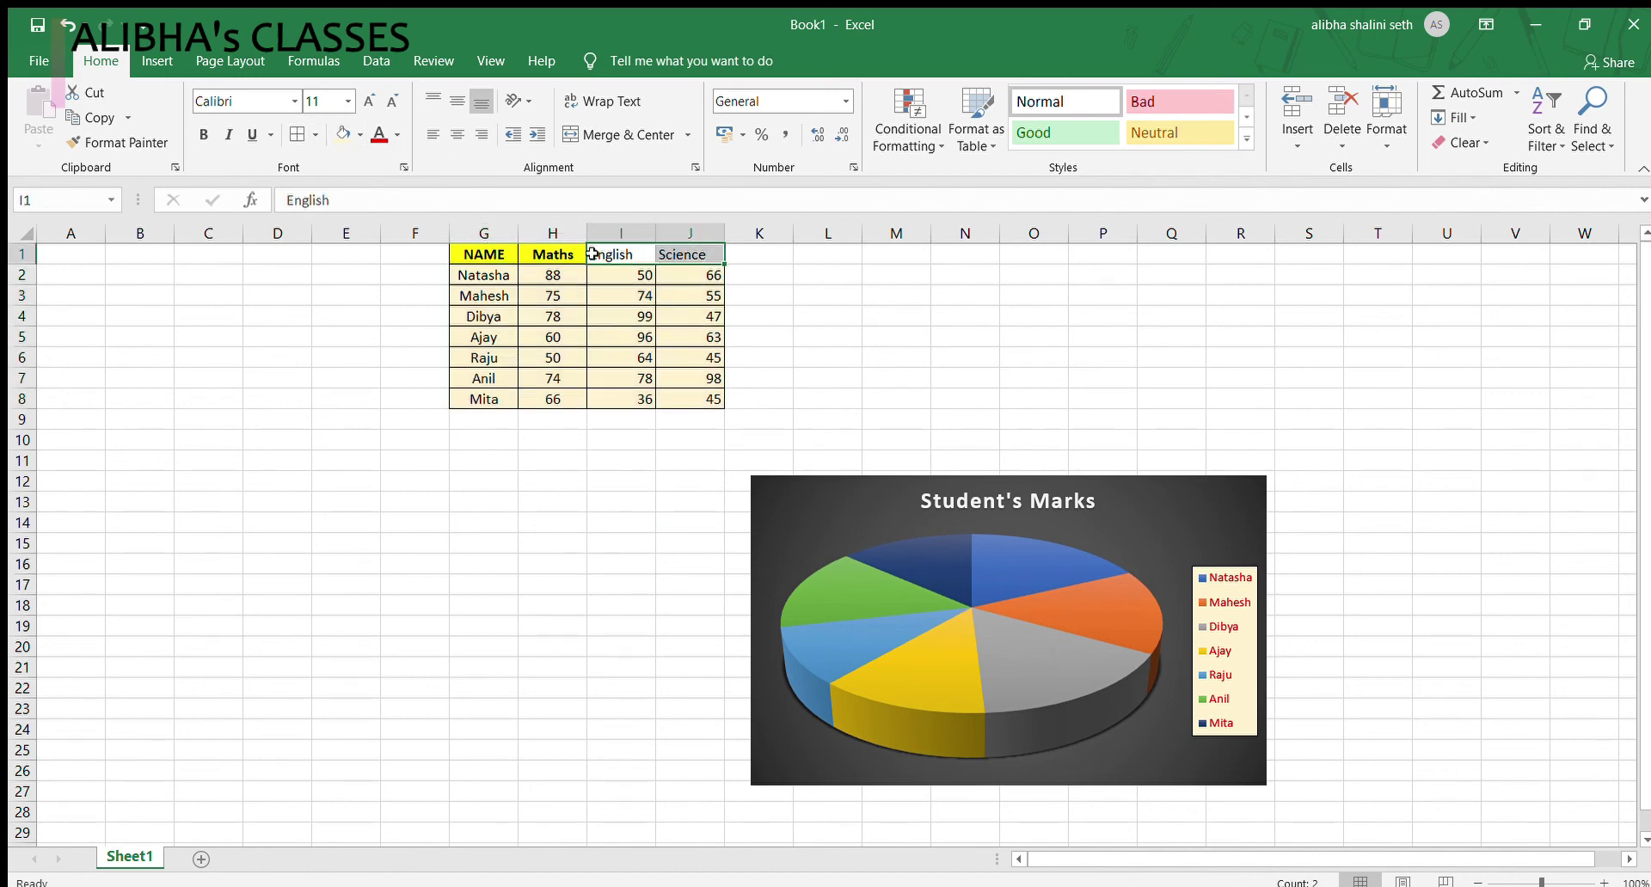
{"action": "left_click", "coordinate": [349, 135]}
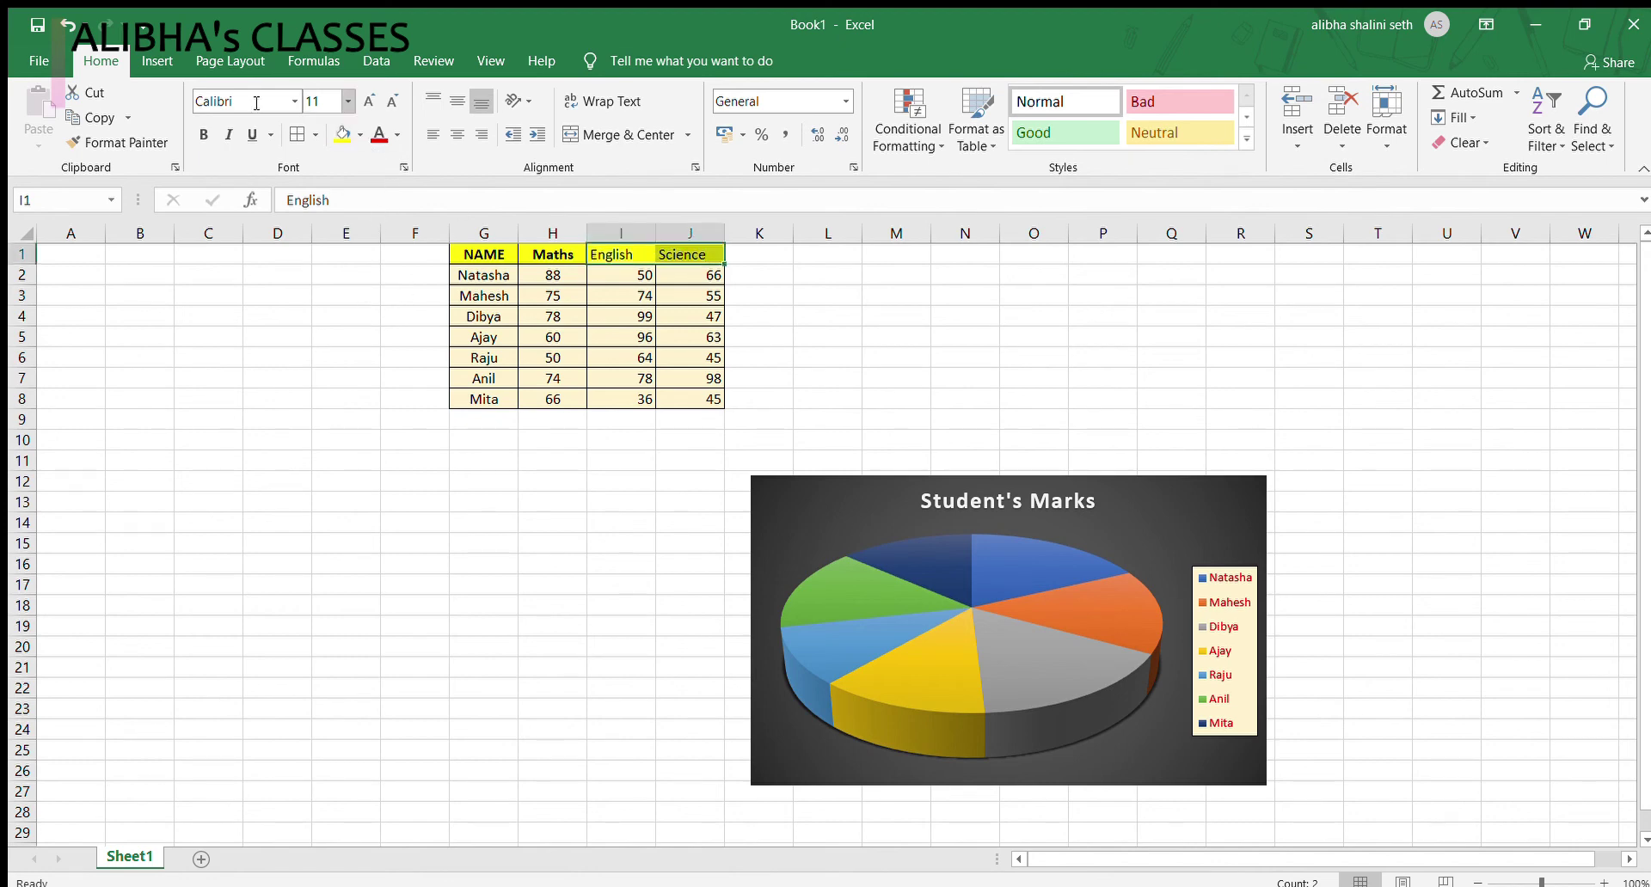
{"action": "left_click", "coordinate": [203, 135]}
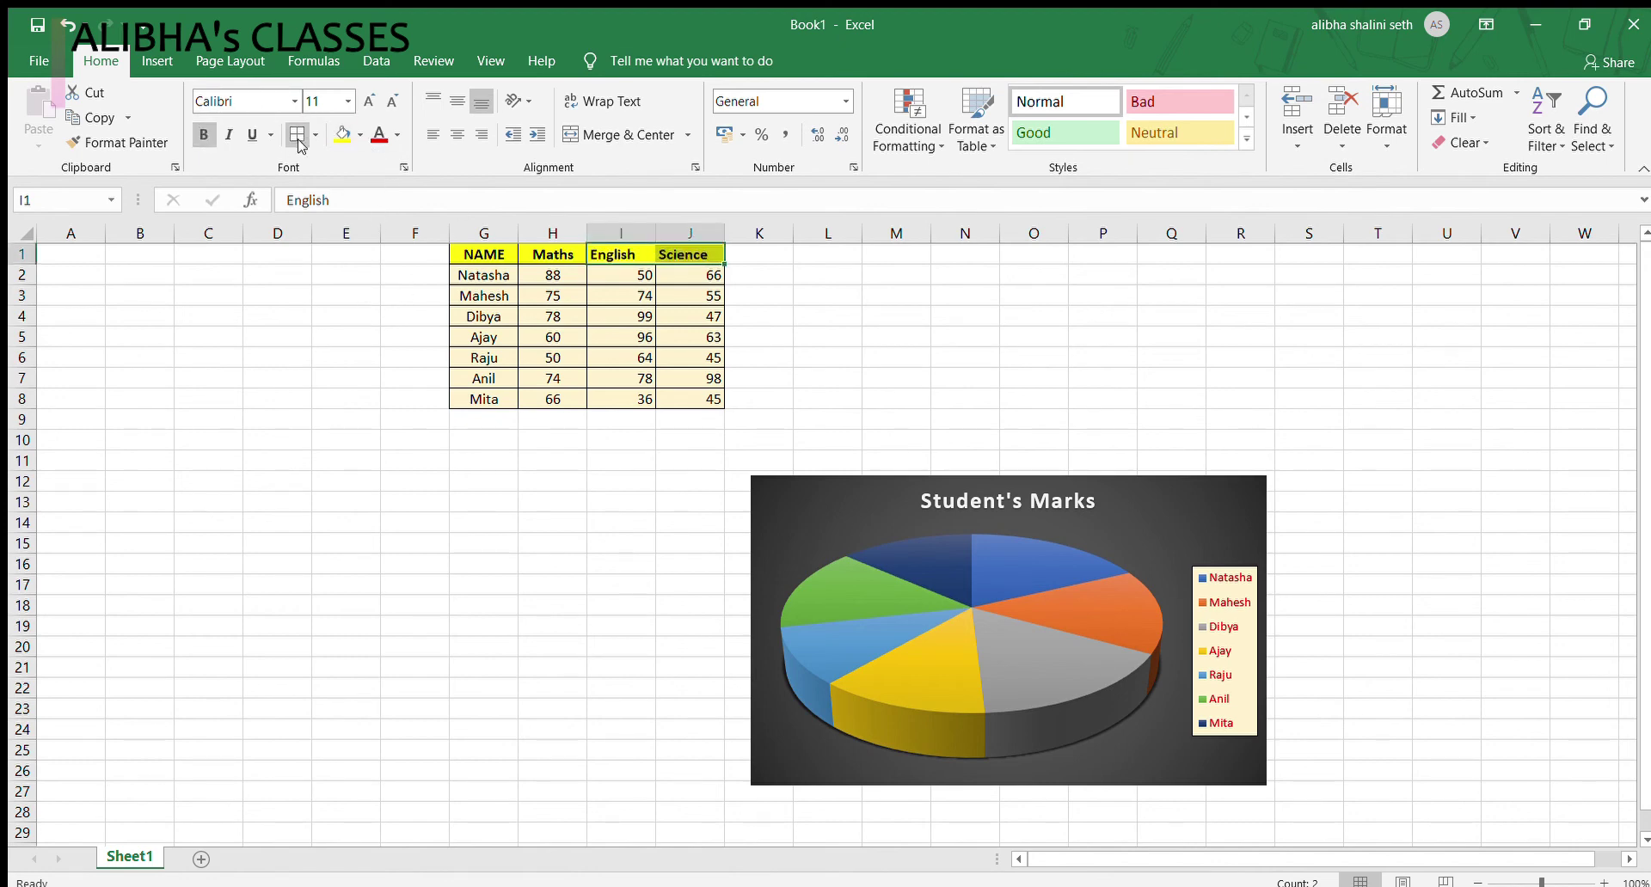
{"action": "left_click", "coordinate": [567, 543]}
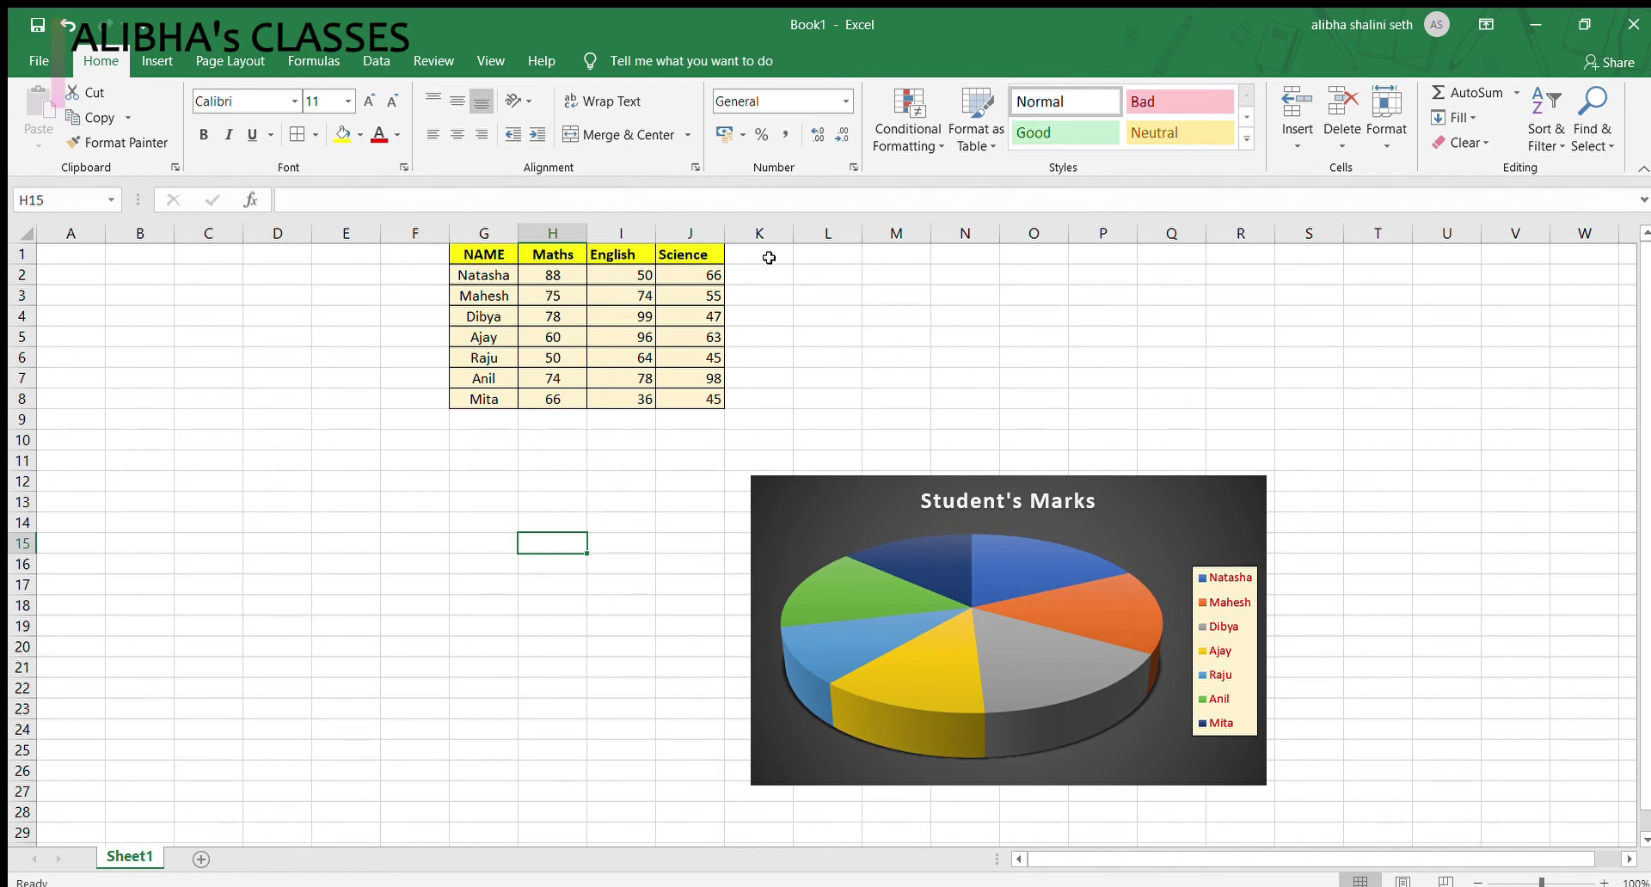
Step: Add a new column header "Sparkline" in K1 beside the Science column
{"action": "left_click", "coordinate": [768, 258]}
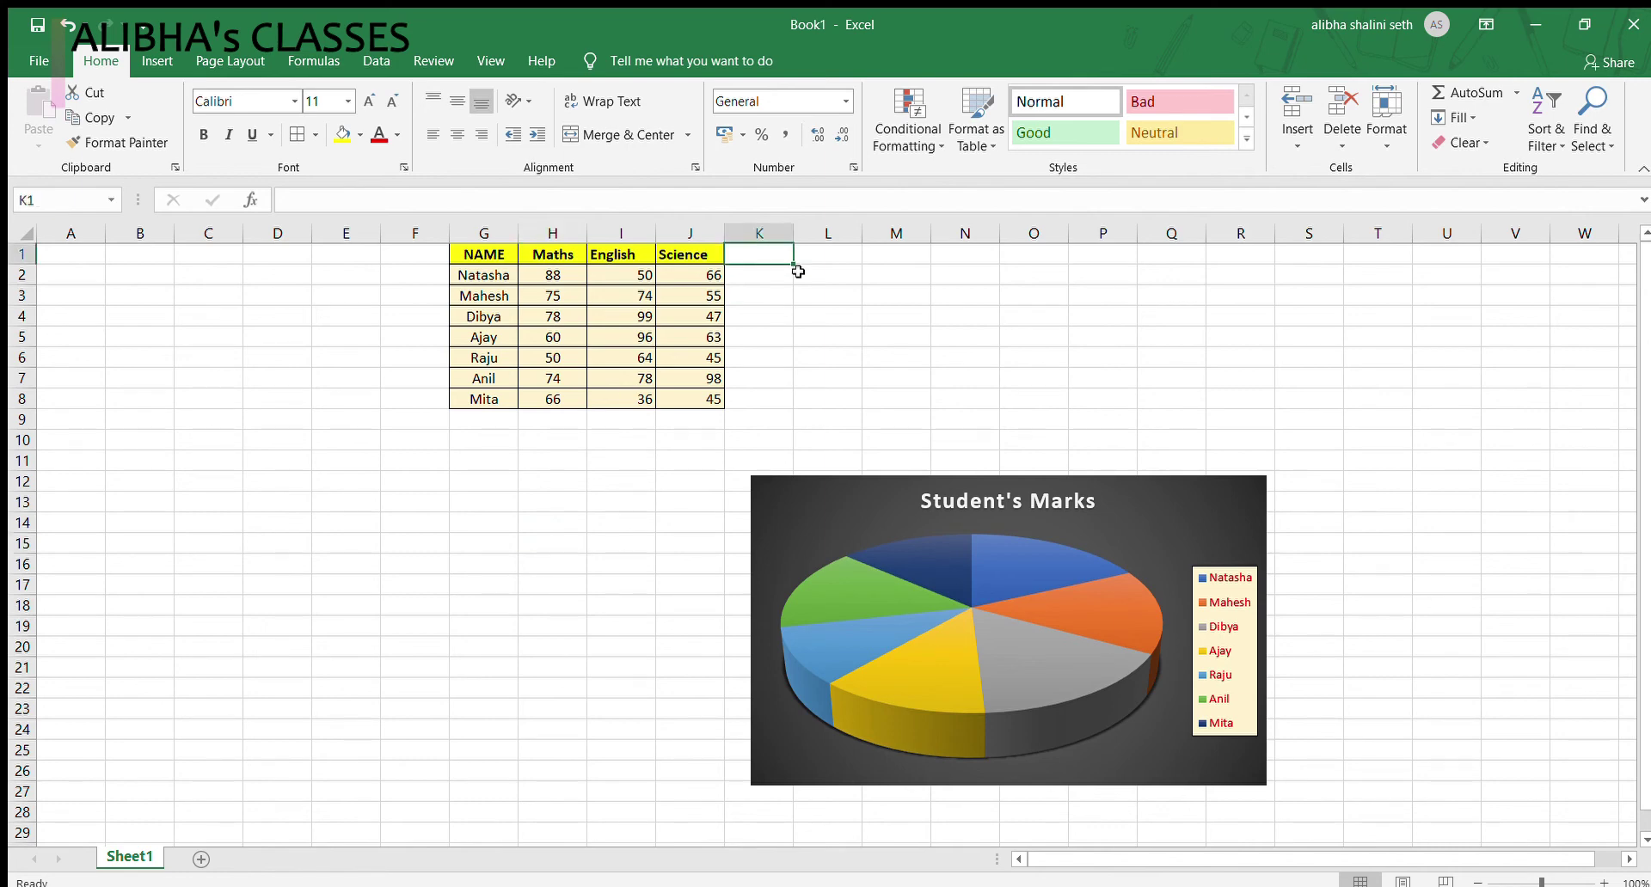
{"action": "type", "text": "S"}
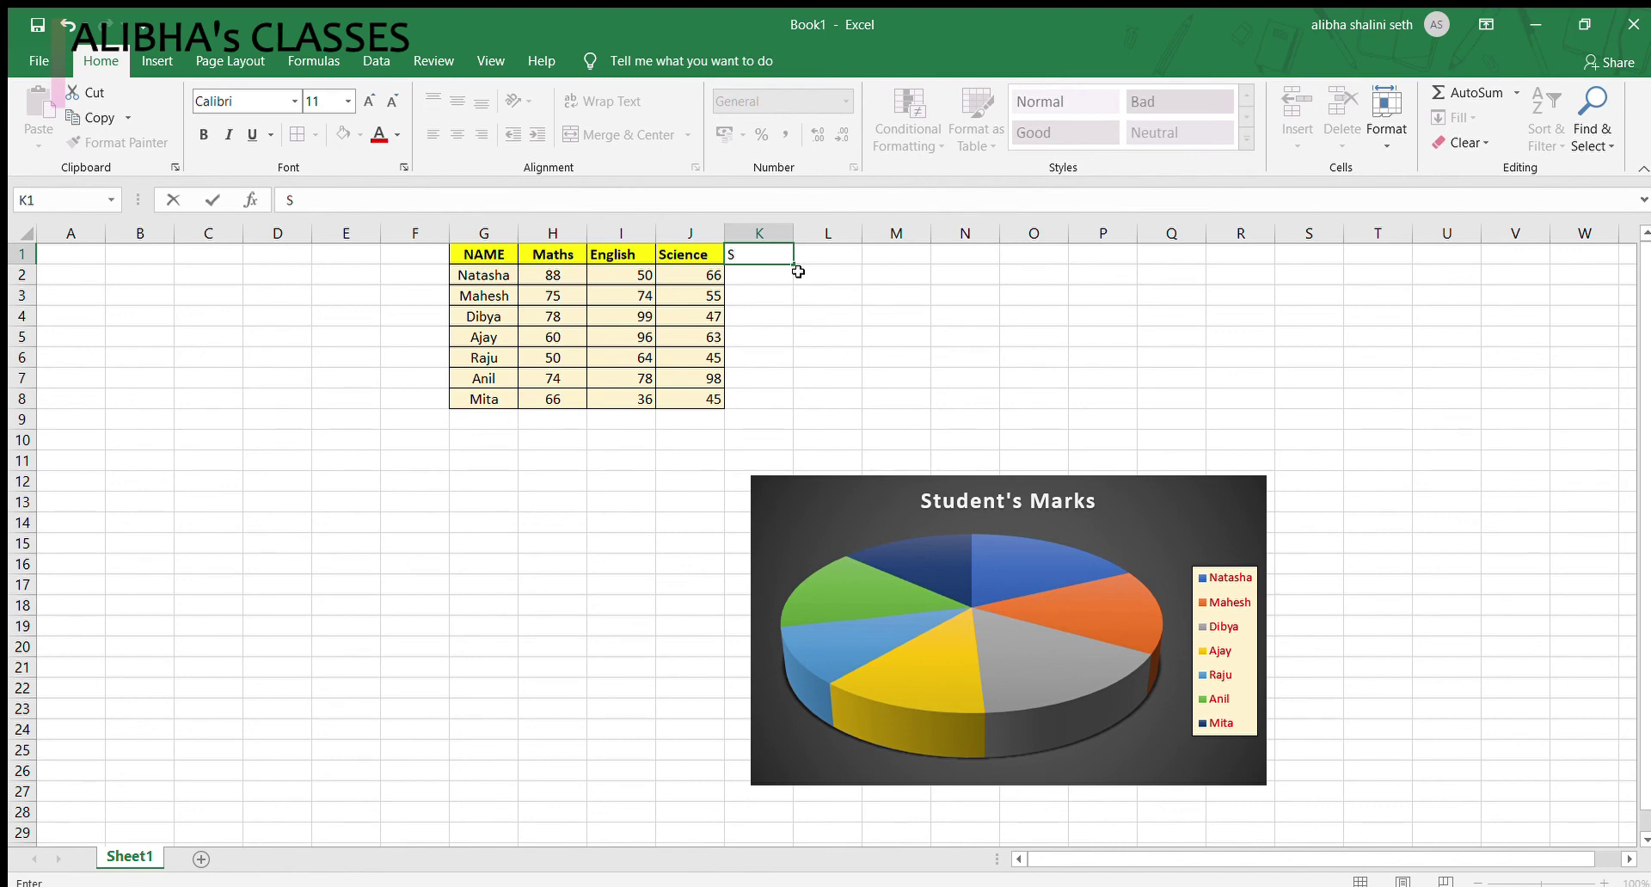
{"action": "type", "text": "parkline"}
{"action": "left_click", "coordinate": [798, 353]}
Step: Format the Sparkline column like the table: bold header with yellow fill in K1, cream fill in K2:K8, and borders throughout
{"action": "left_click", "coordinate": [738, 255]}
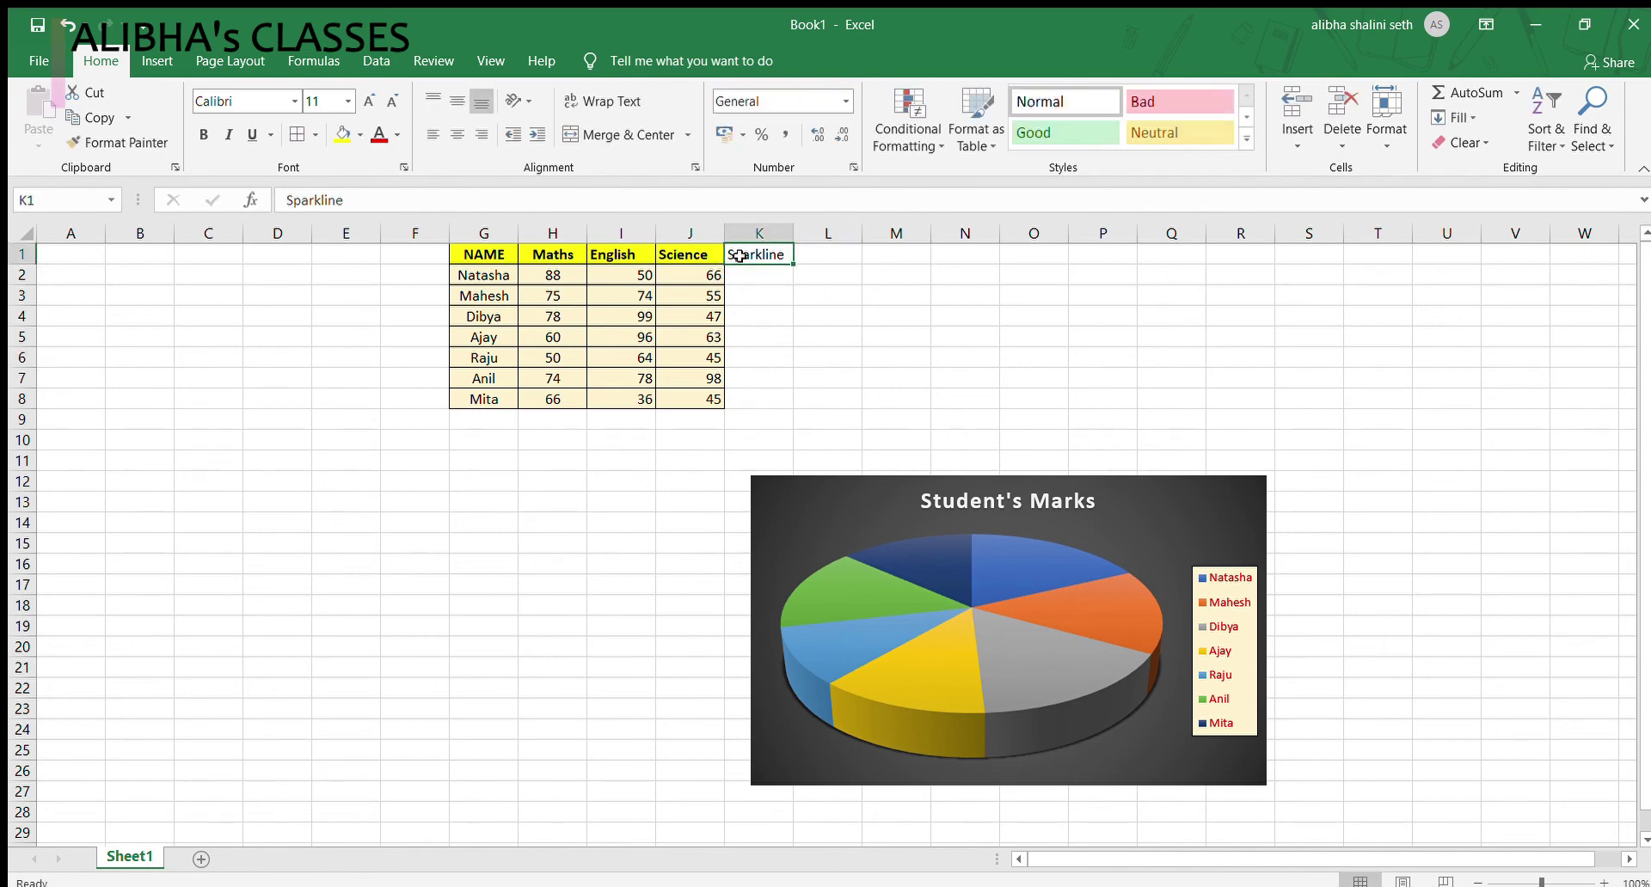
{"action": "left_click", "coordinate": [342, 134]}
{"action": "left_click_drag", "start_coordinate": [741, 276], "coordinate": [759, 394]}
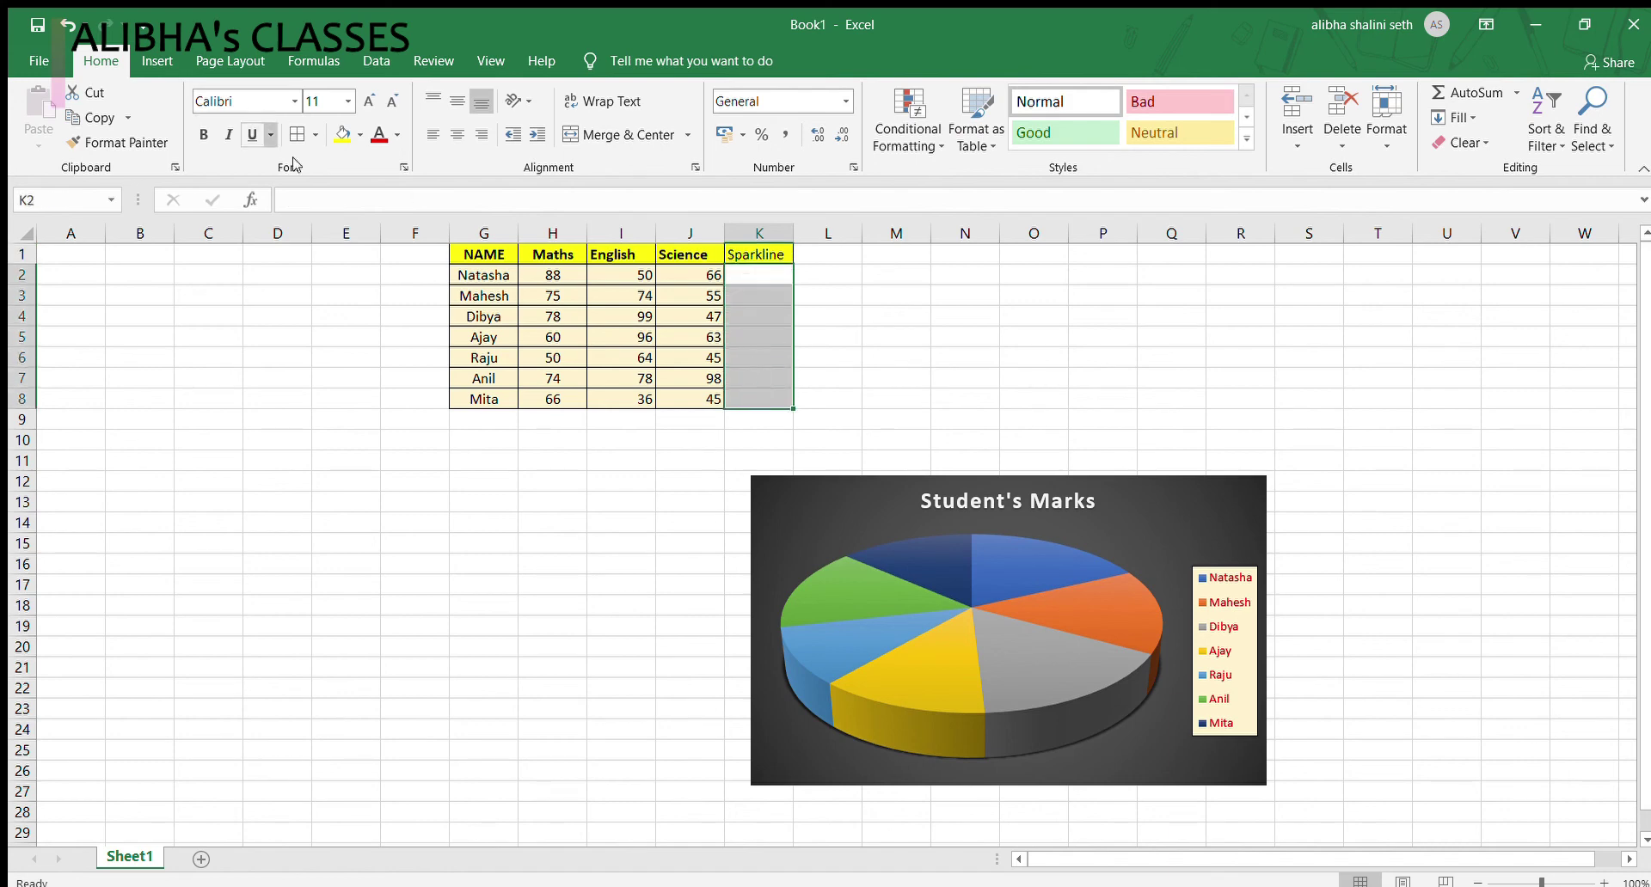
{"action": "left_click", "coordinate": [357, 135]}
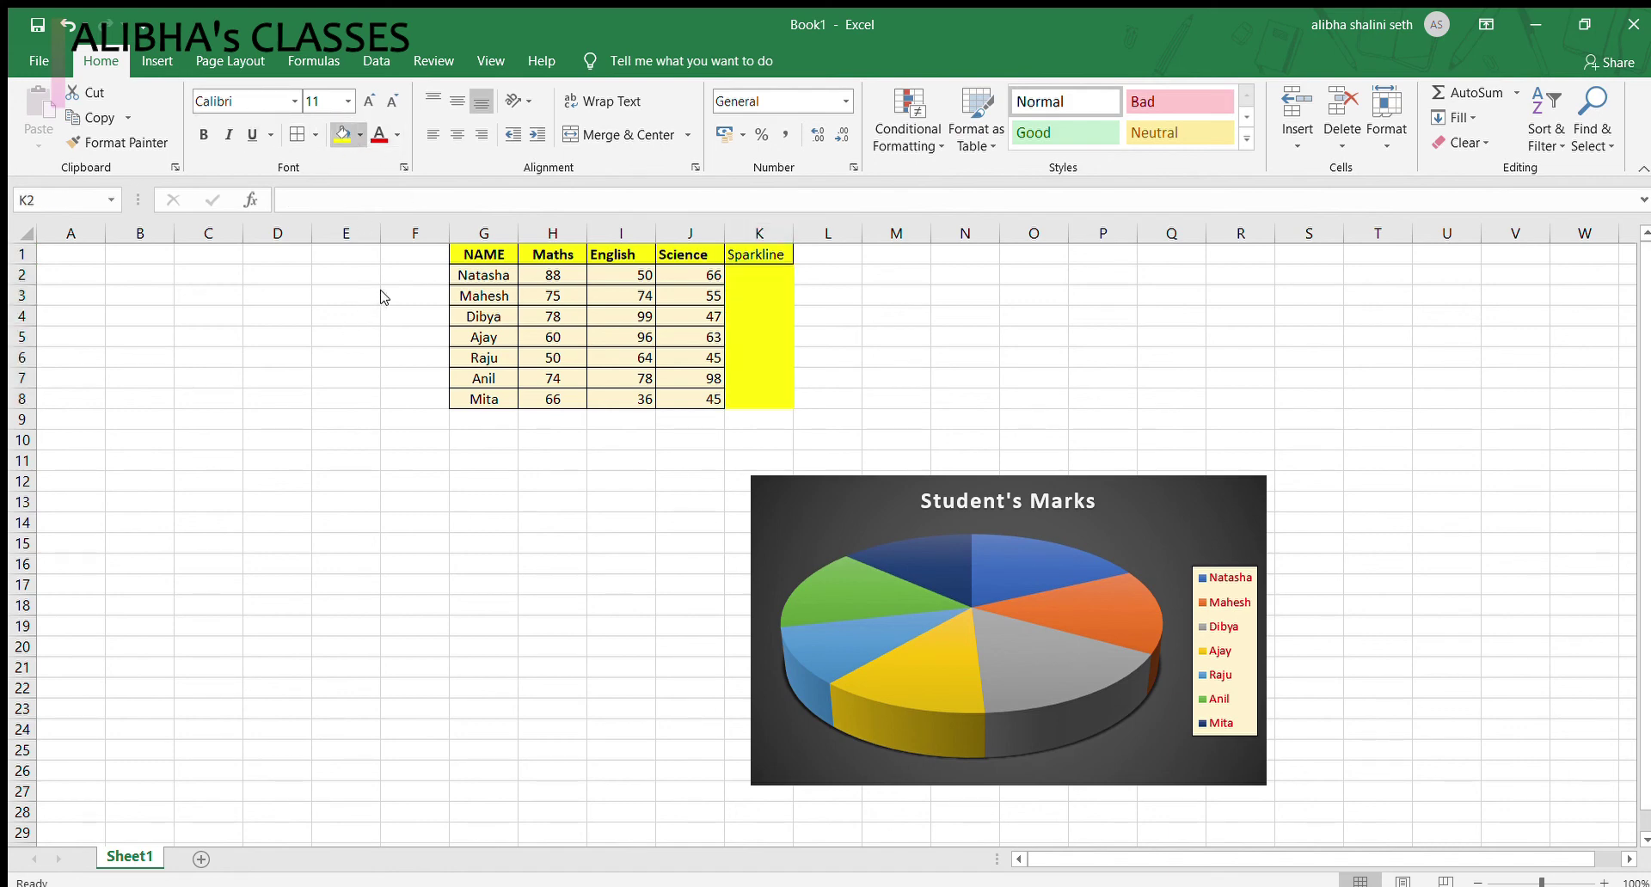
{"action": "left_click", "coordinate": [455, 203]}
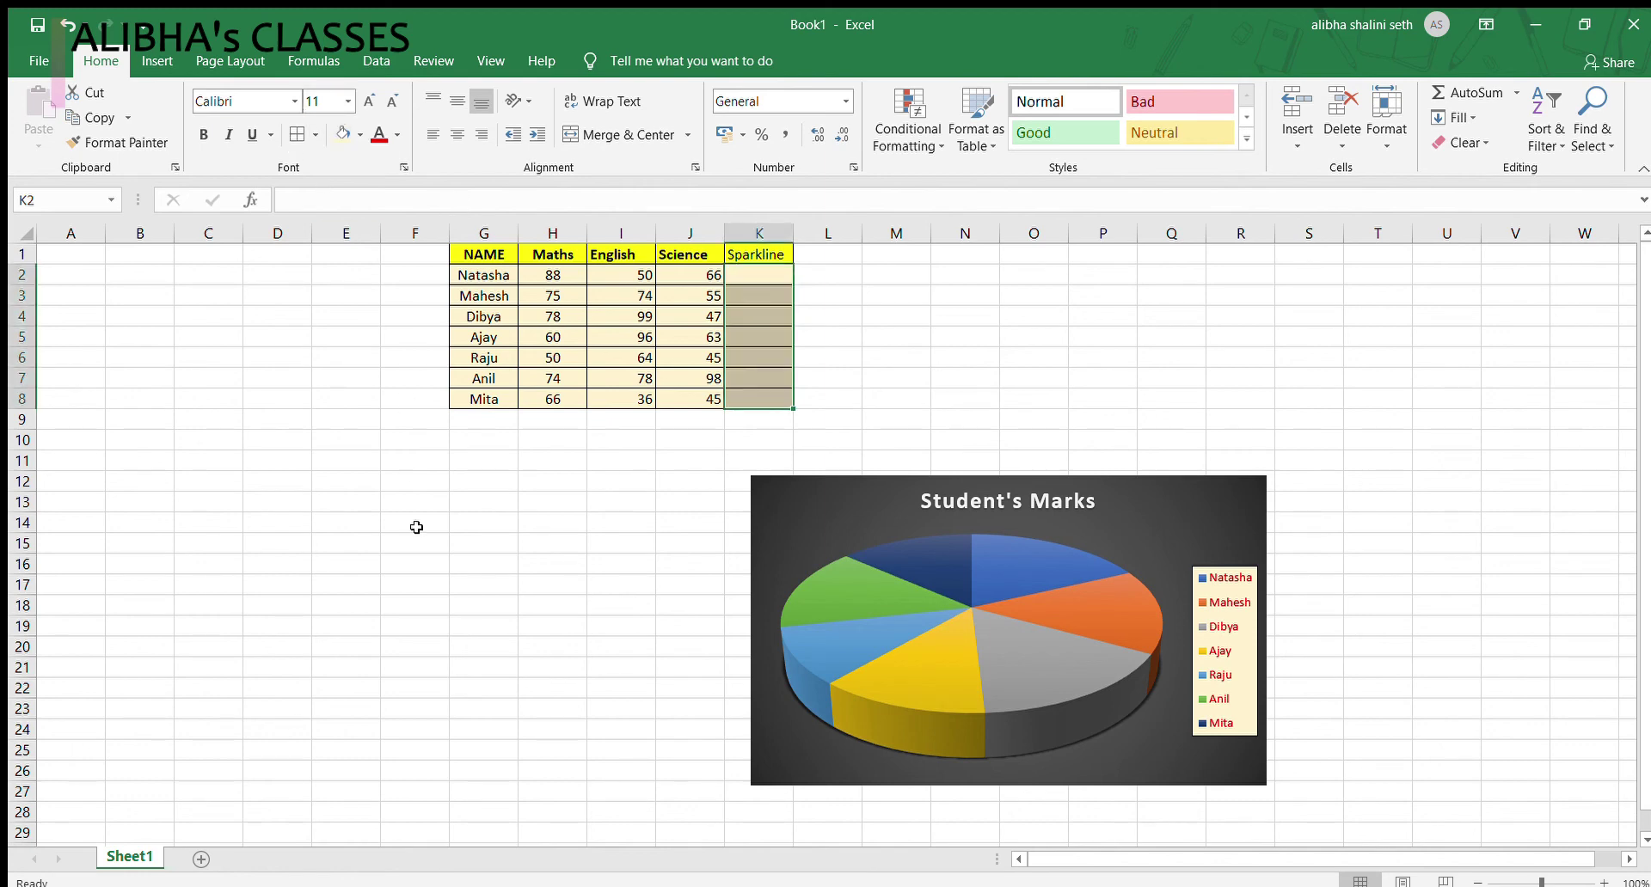
{"action": "left_click", "coordinate": [461, 538]}
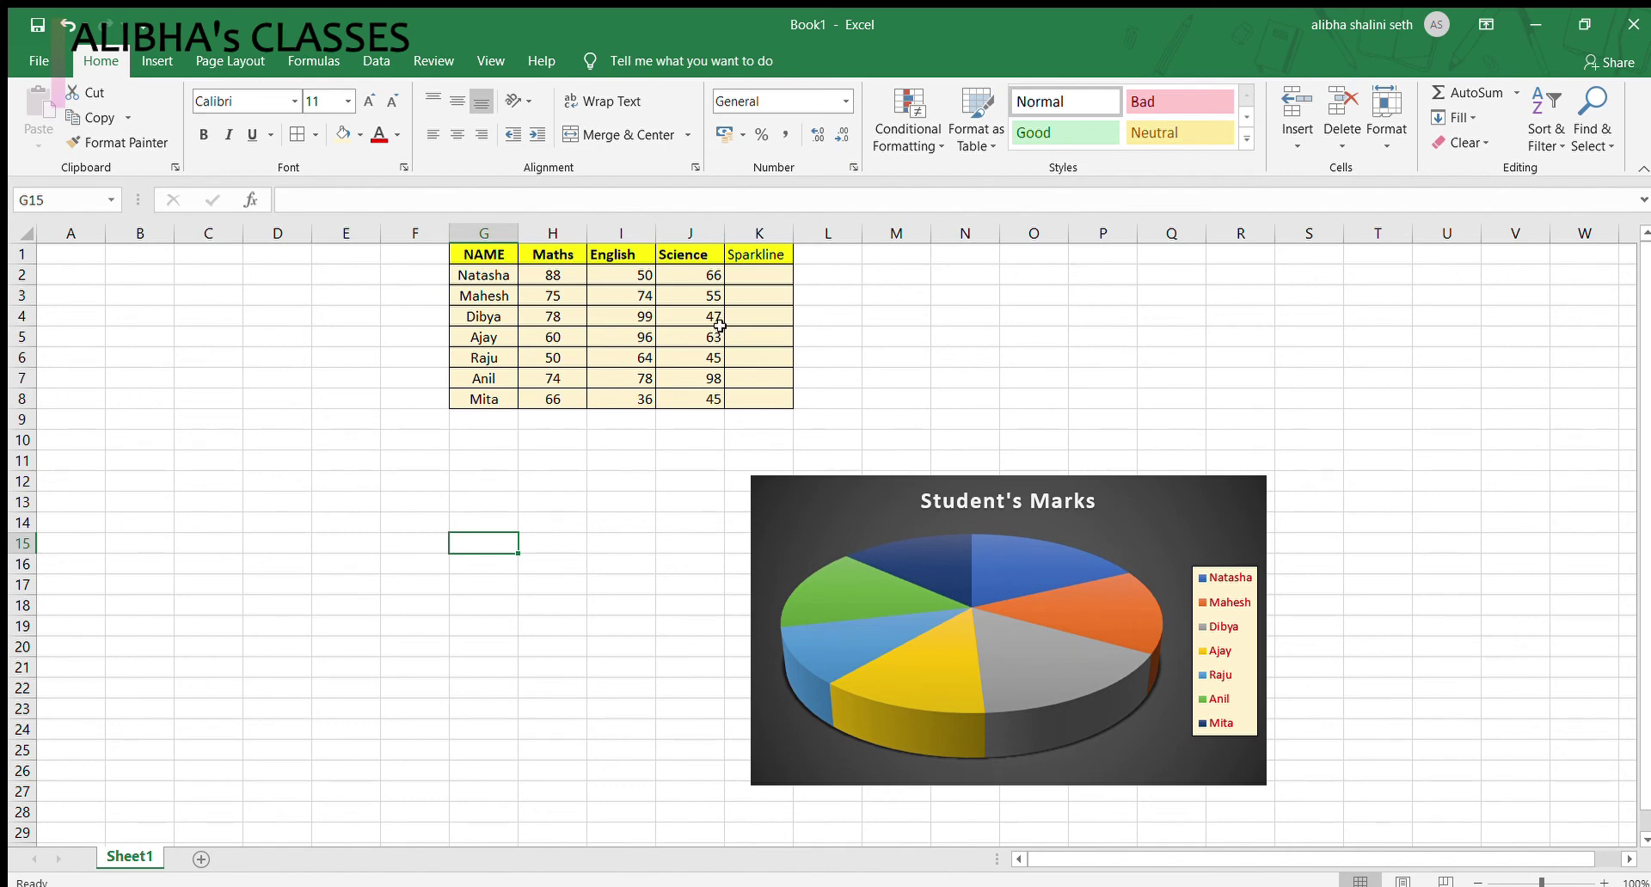
{"action": "left_click", "coordinate": [745, 254]}
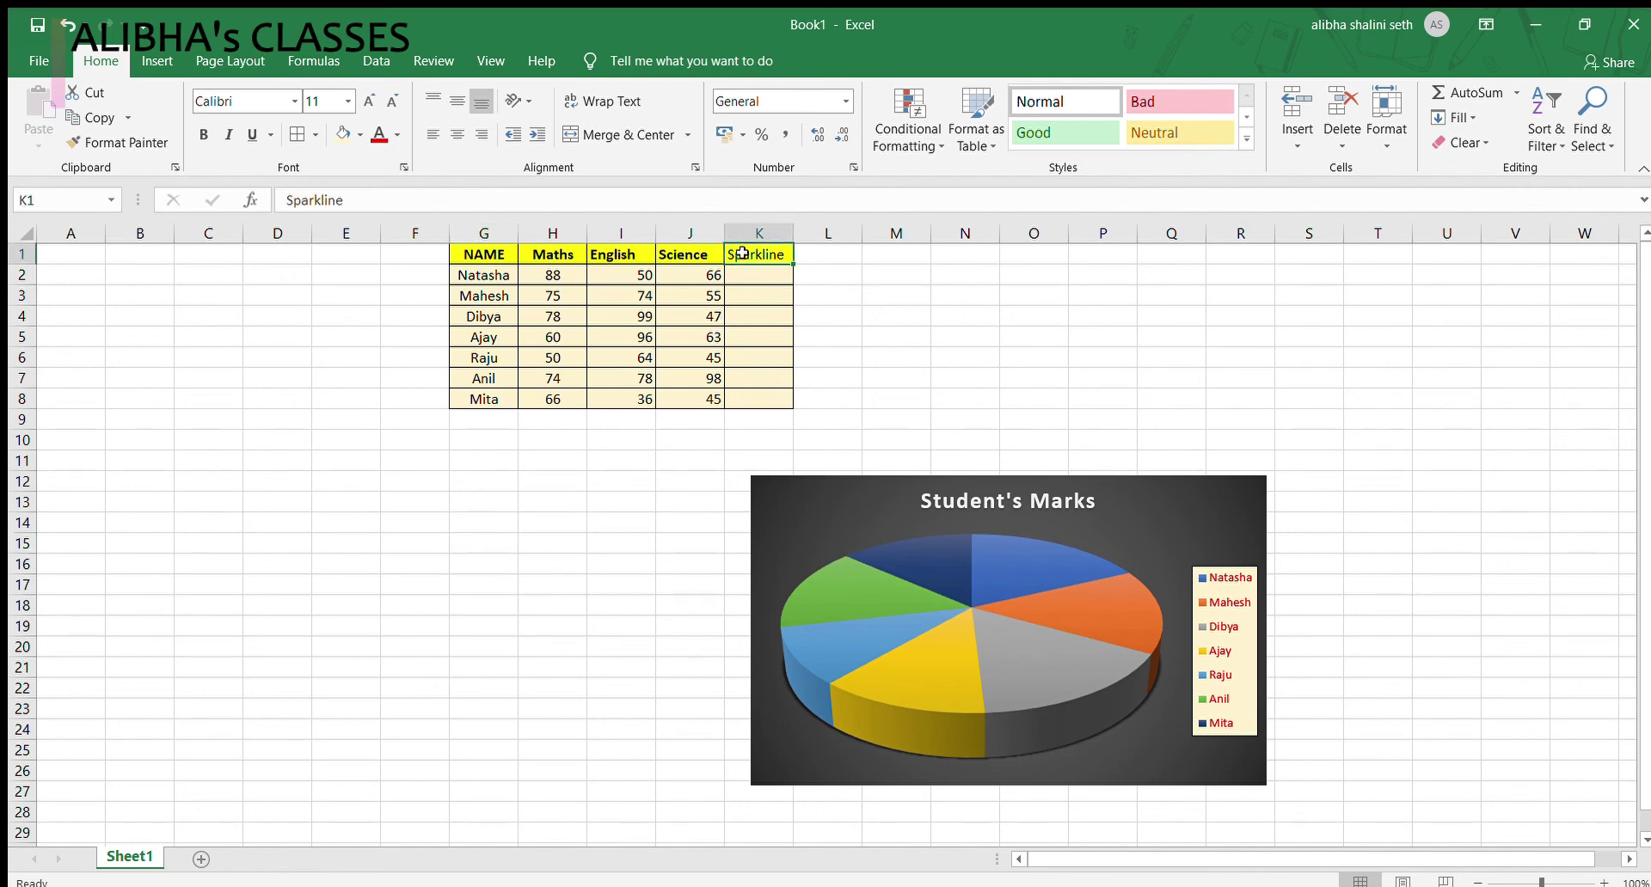
{"action": "left_click", "coordinate": [203, 133]}
Step: Insert line sparklines in K2:K8 using the Maths, English and Science marks in H2:J8 as the data range
{"action": "left_click", "coordinate": [153, 62]}
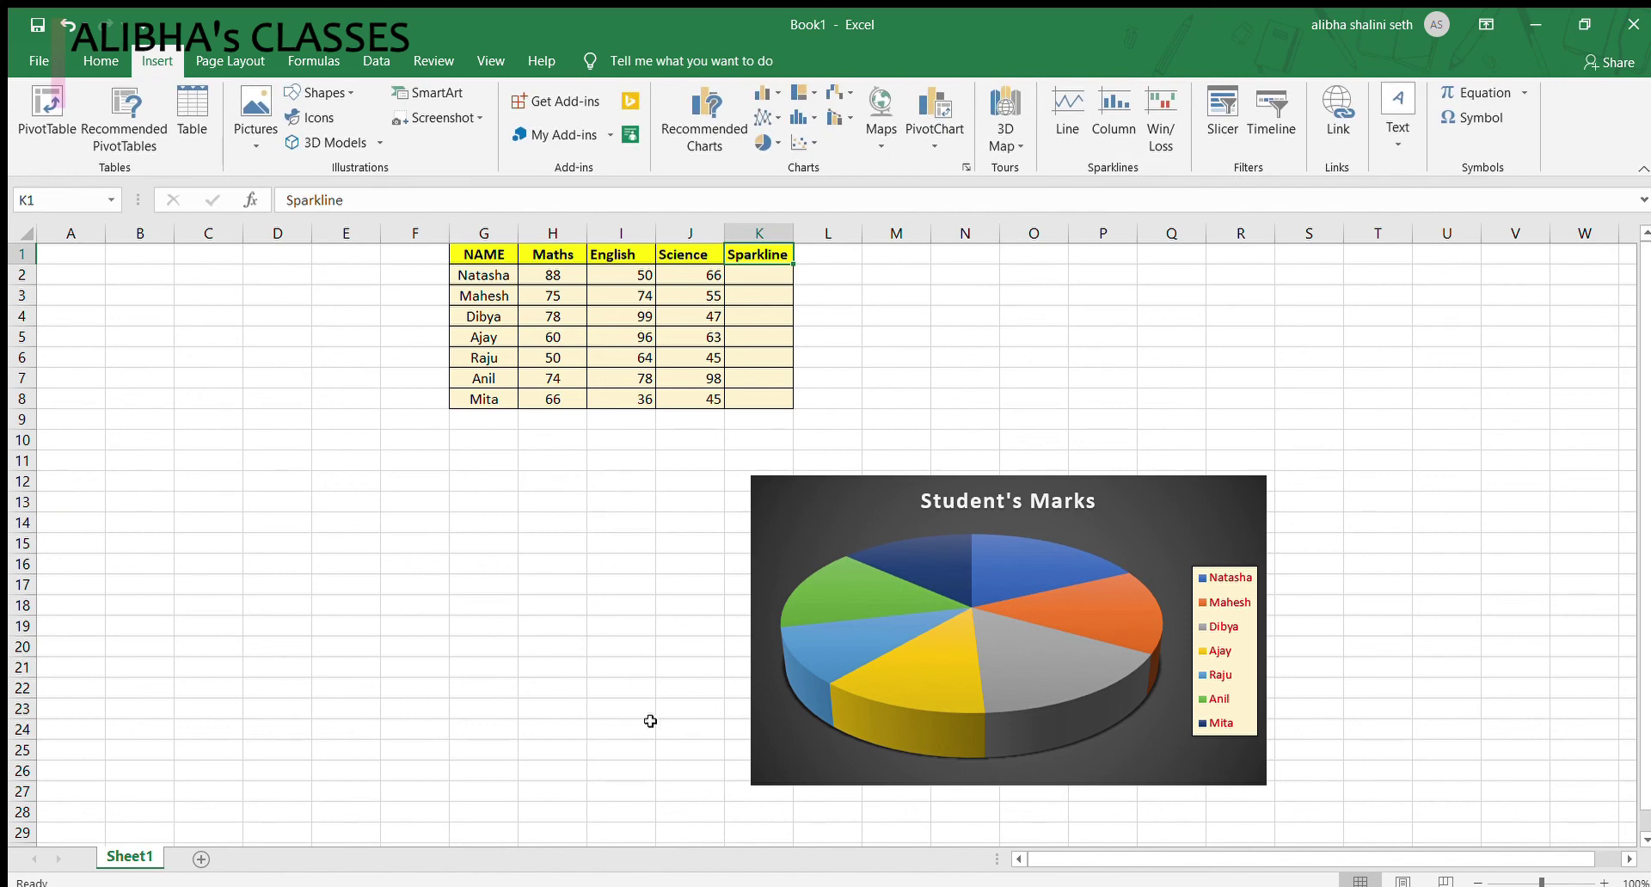
{"action": "left_click", "coordinate": [540, 628]}
{"action": "left_click_drag", "start_coordinate": [475, 275], "coordinate": [763, 398]}
{"action": "left_click", "coordinate": [484, 522]}
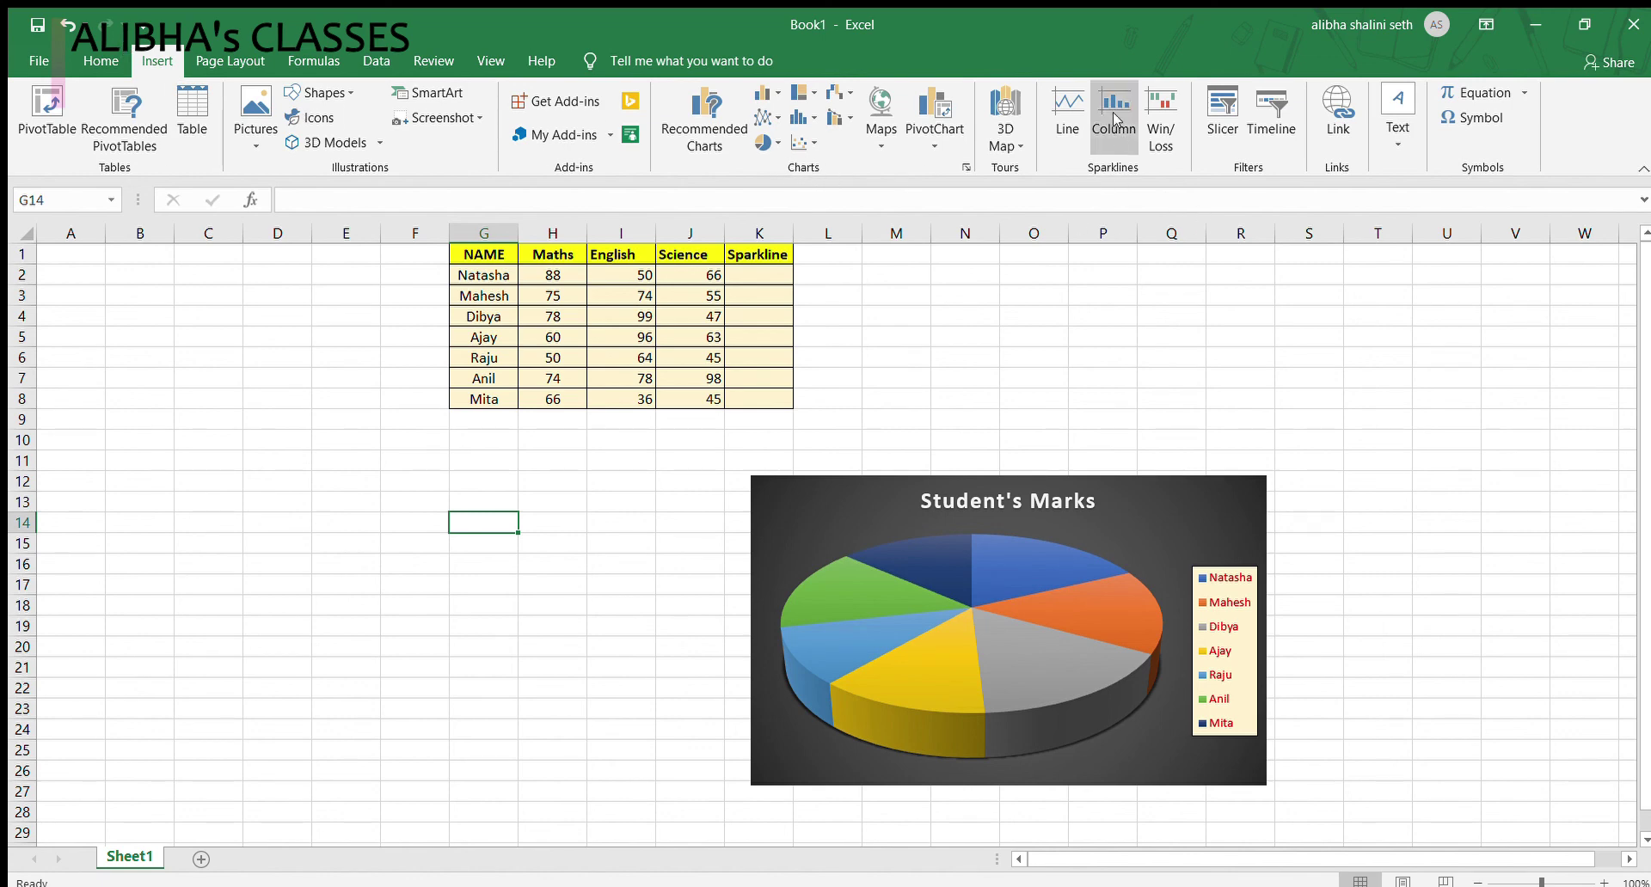
{"action": "left_click", "coordinate": [1064, 108]}
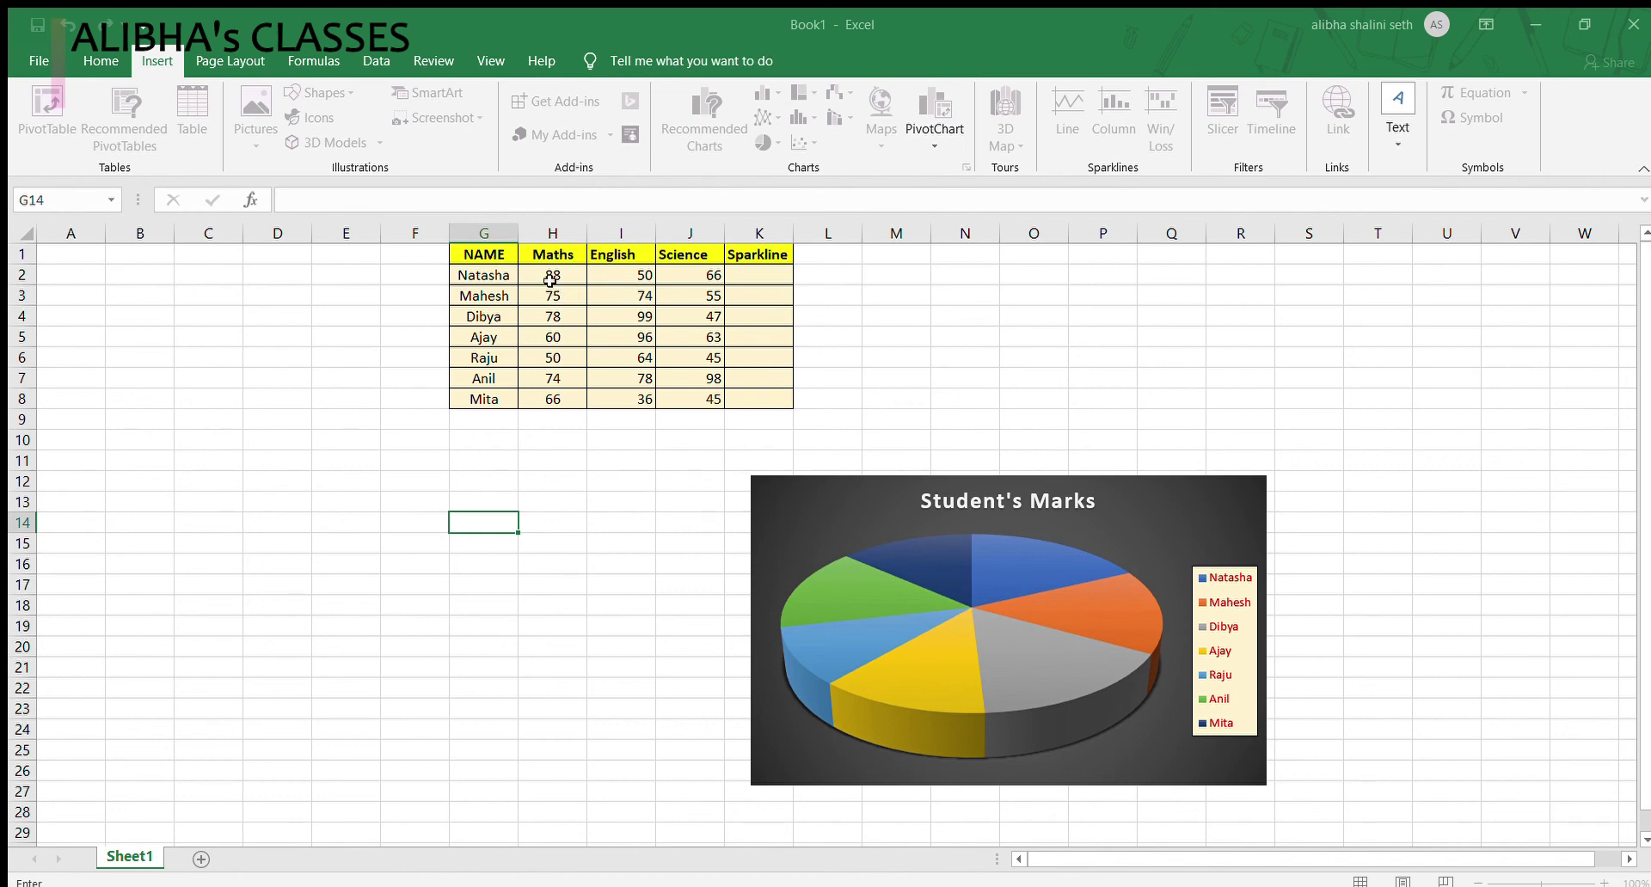
{"action": "left_click", "coordinate": [534, 273]}
{"action": "left_click_drag", "start_coordinate": [535, 273], "coordinate": [688, 393]}
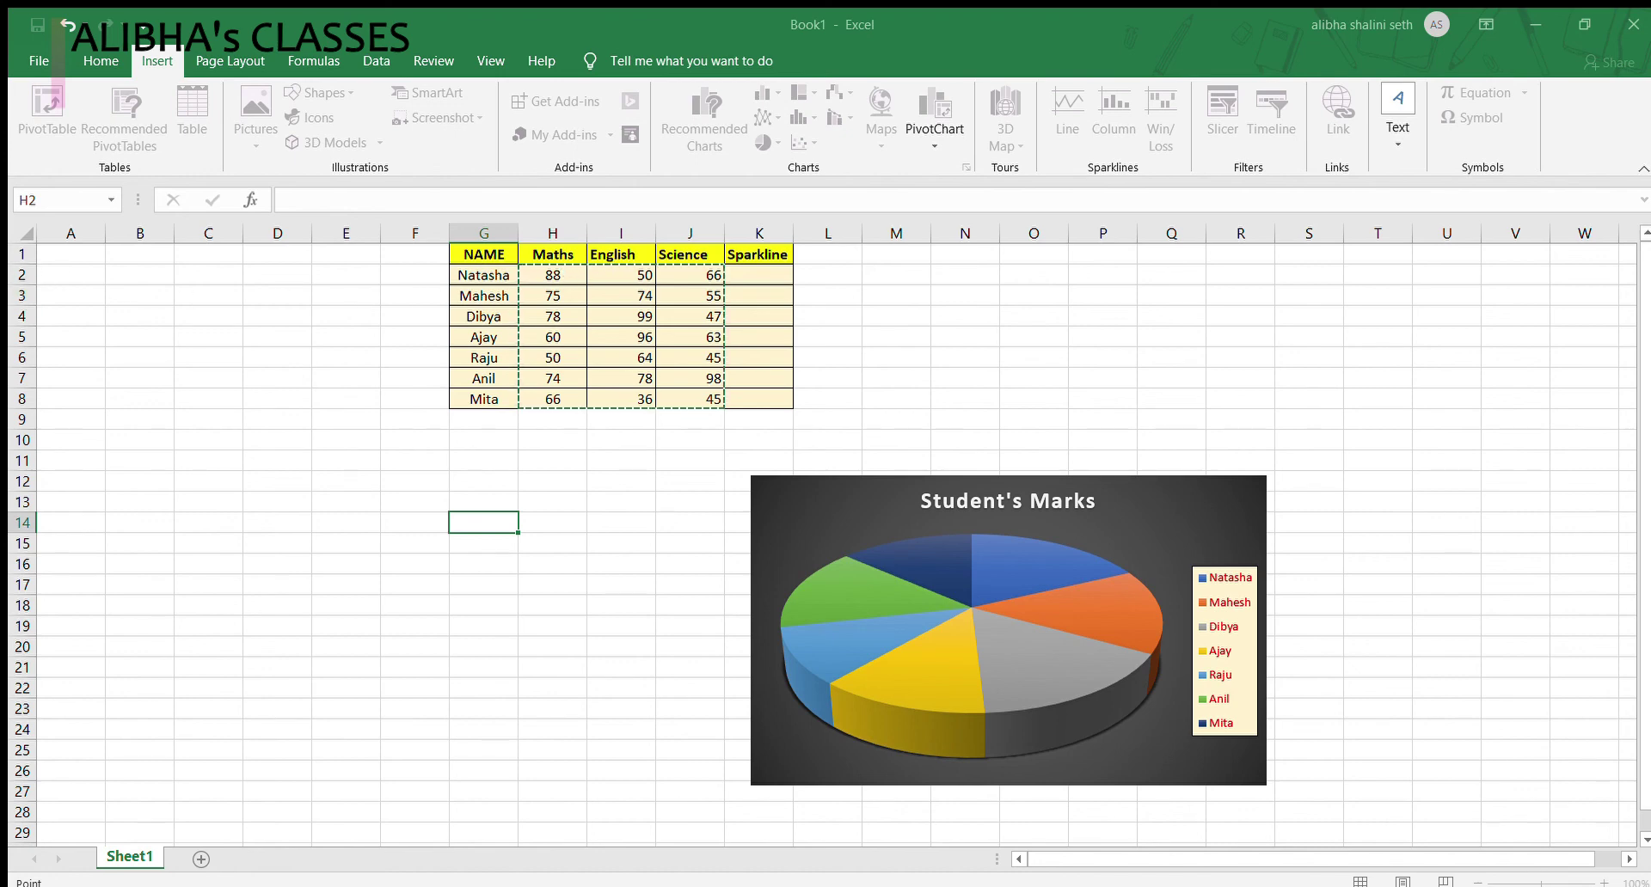
{"action": "key", "text": "Escape"}
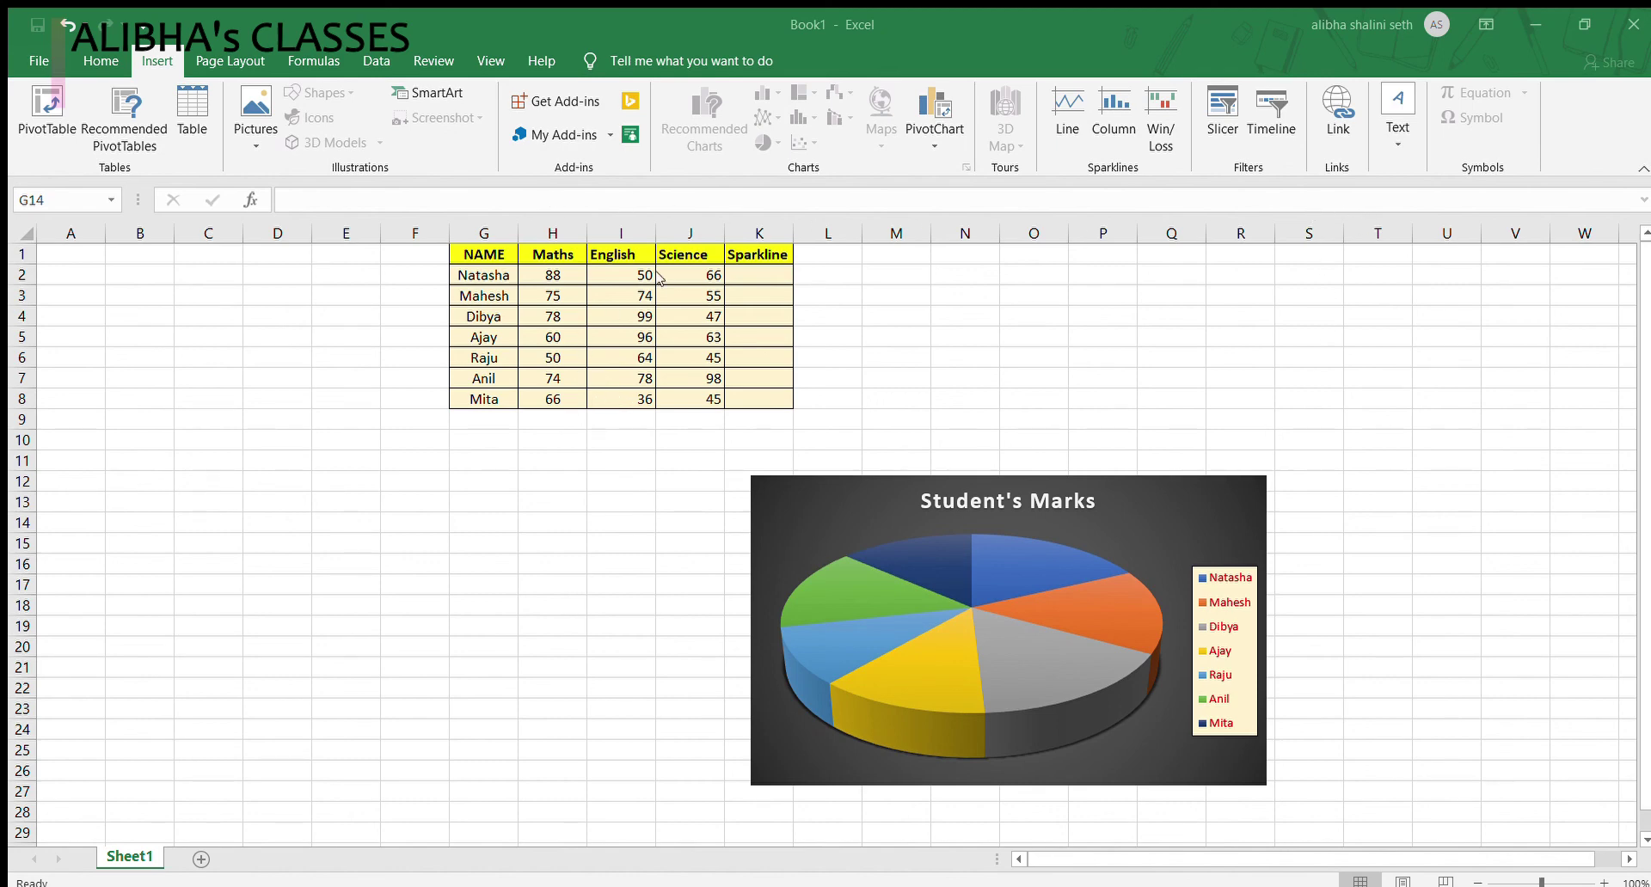
{"action": "left_click", "coordinate": [1238, 367]}
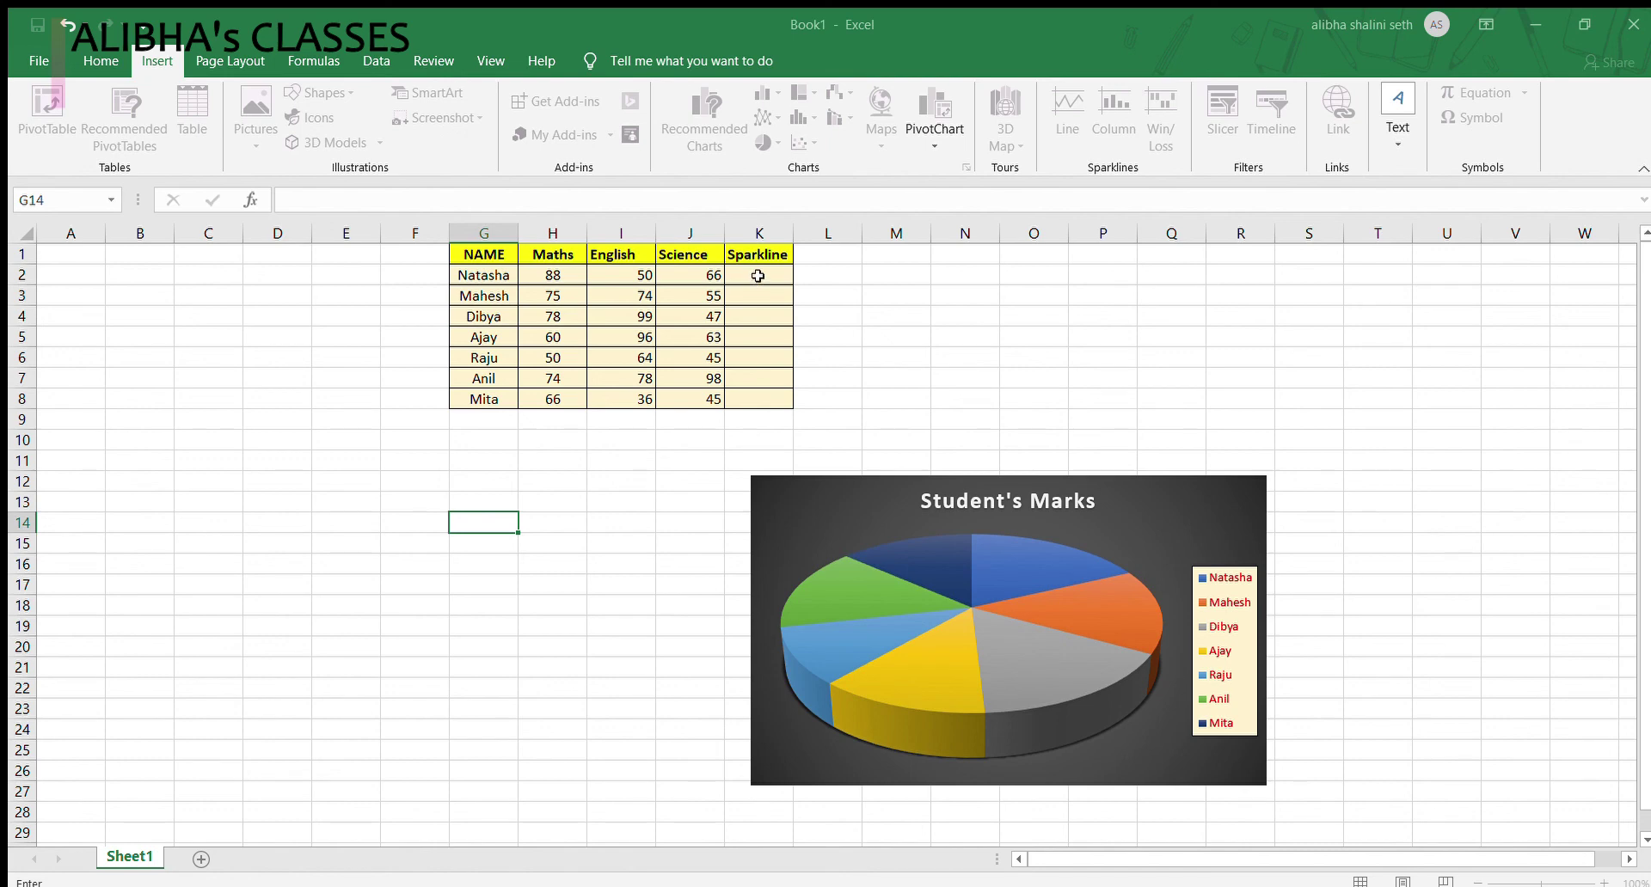
{"action": "left_click_drag", "start_coordinate": [758, 275], "coordinate": [762, 330]}
{"action": "left_click_drag", "start_coordinate": [760, 390], "coordinate": [760, 399]}
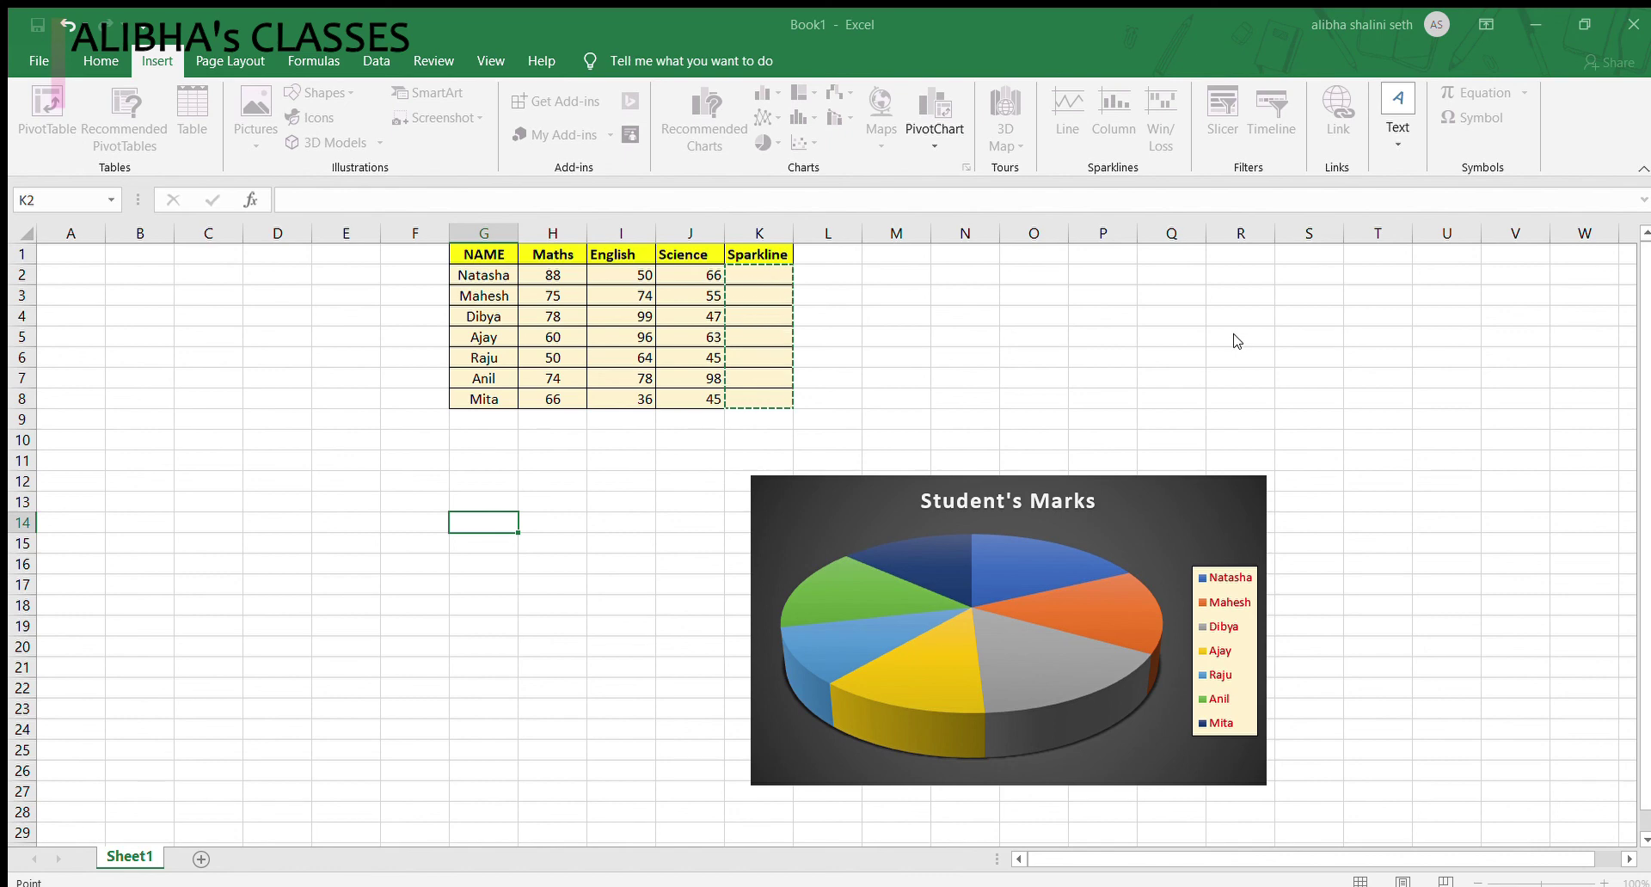
{"action": "key", "text": "Return"}
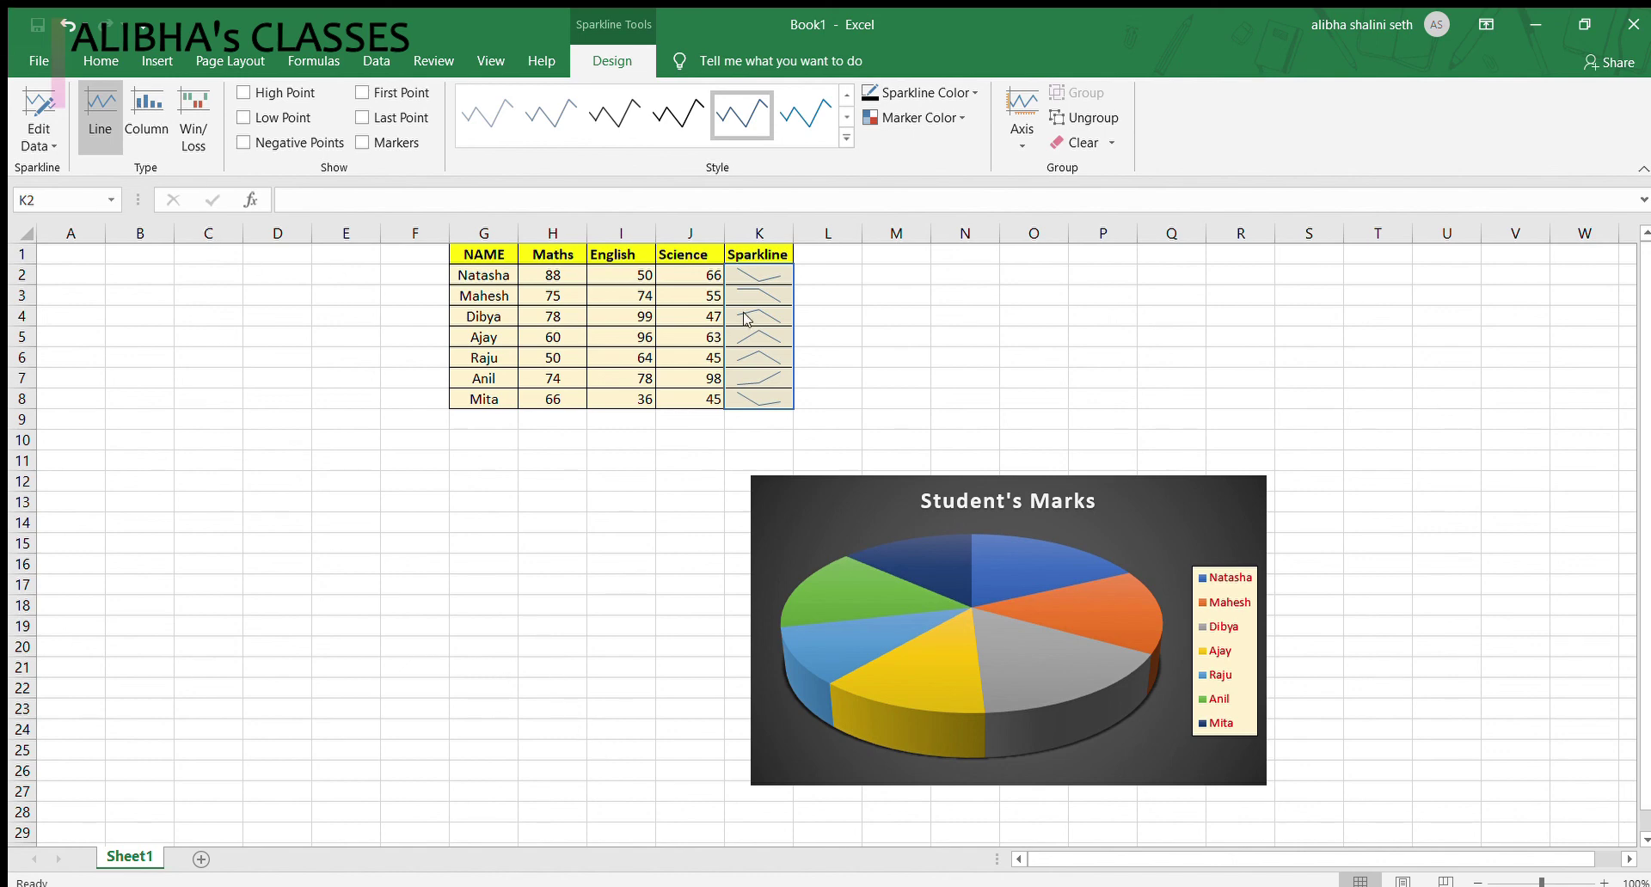
Step: Apply bold formatting to the sparkline cells K2:K8
{"action": "left_click", "coordinate": [814, 285]}
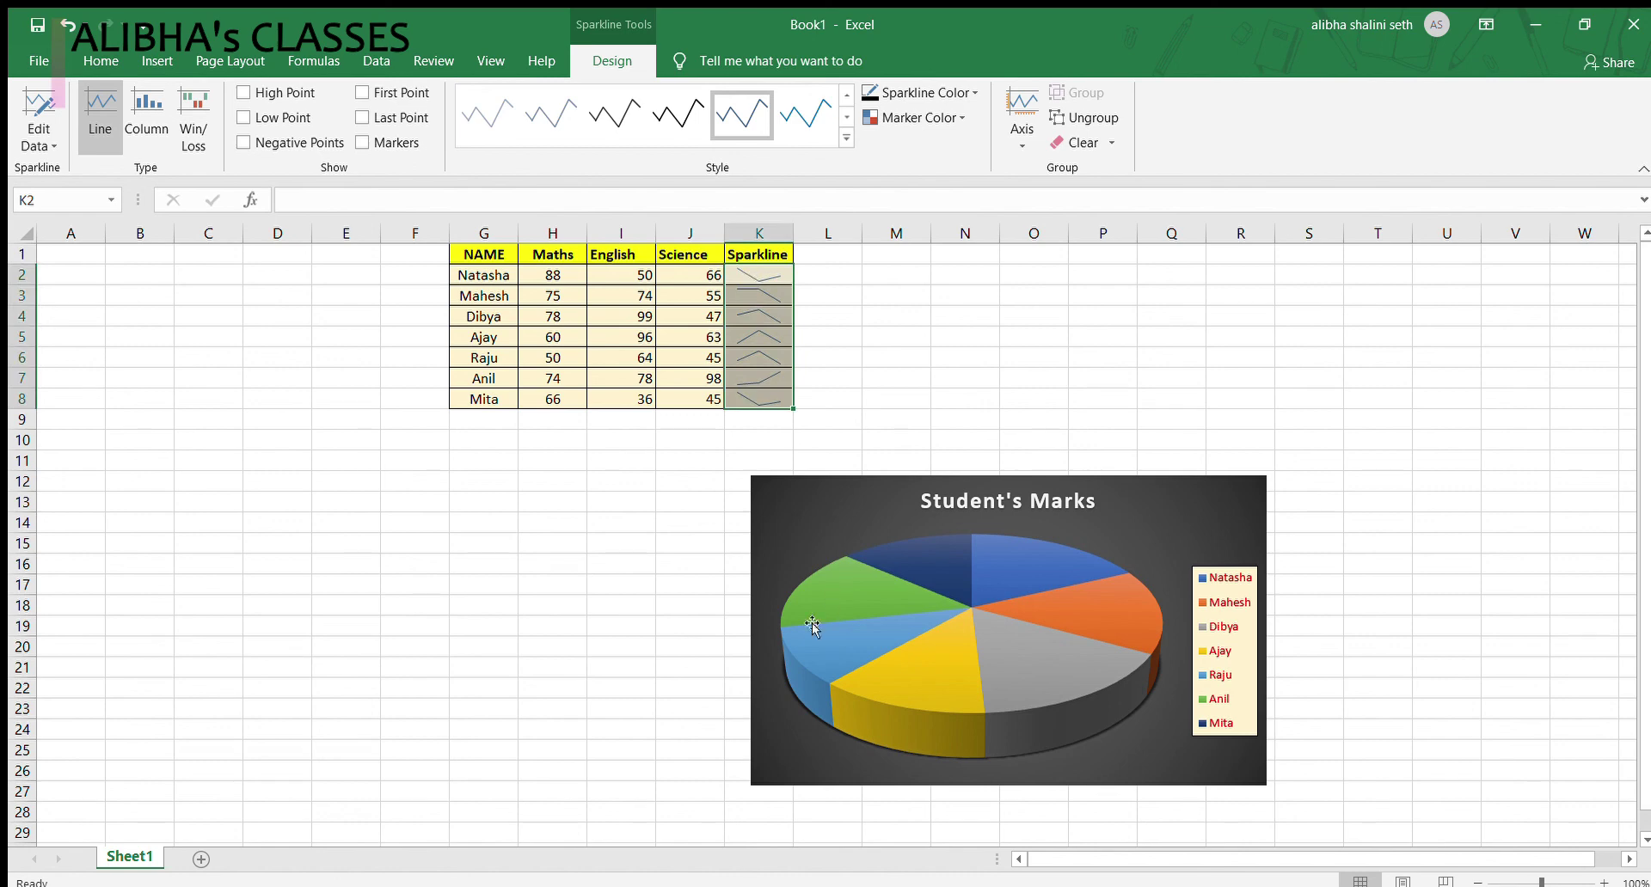
{"action": "left_click_drag", "start_coordinate": [746, 272], "coordinate": [758, 397]}
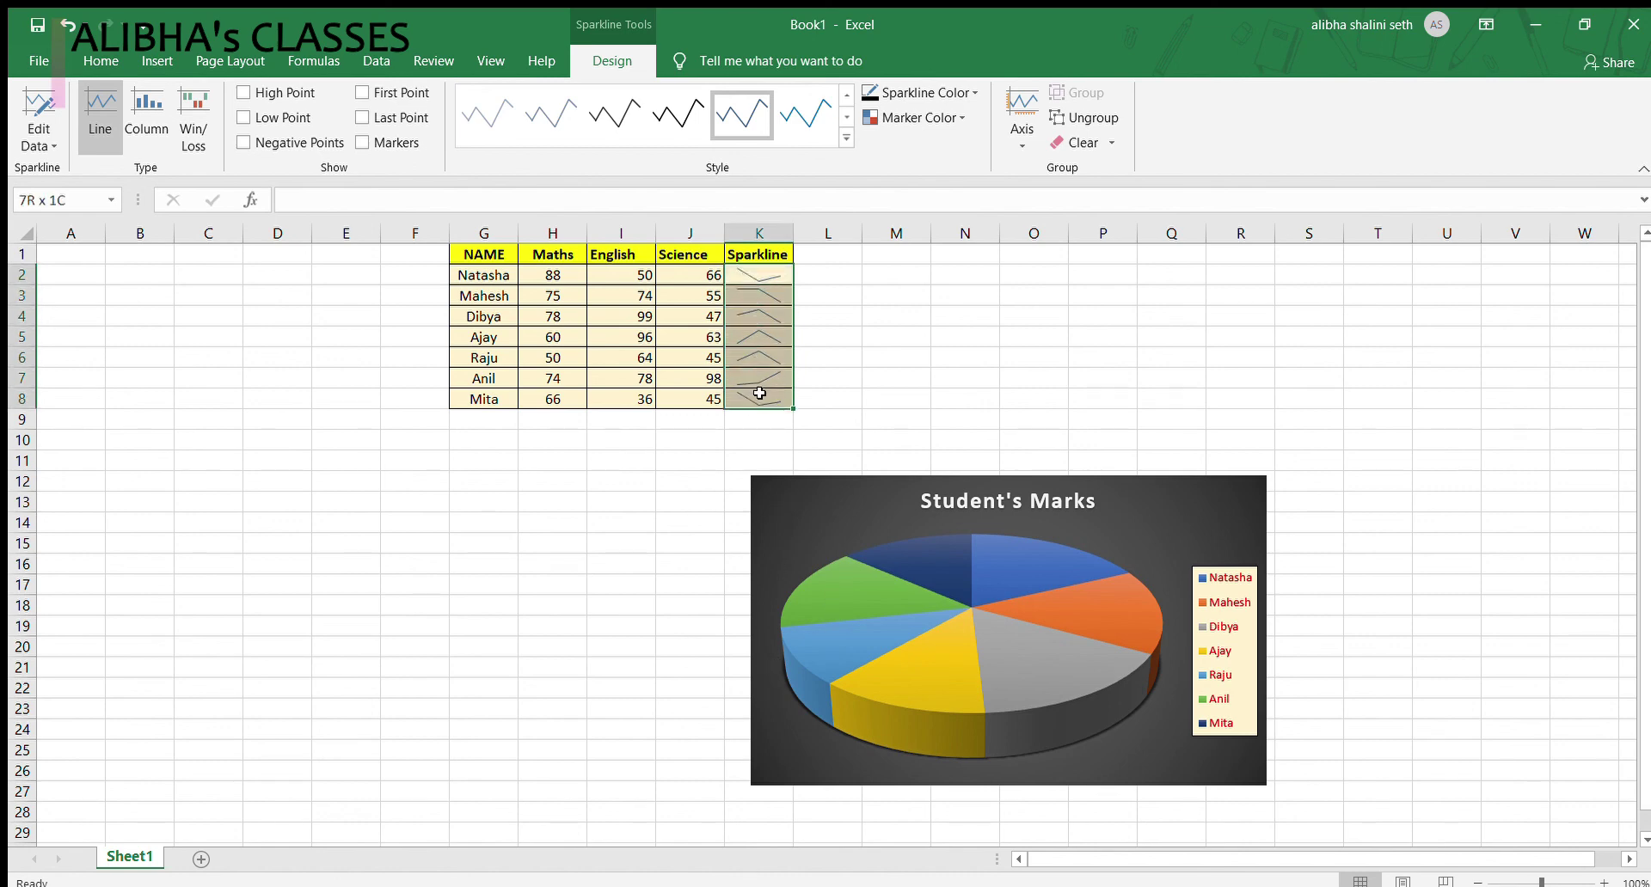
{"action": "left_click", "coordinate": [100, 60]}
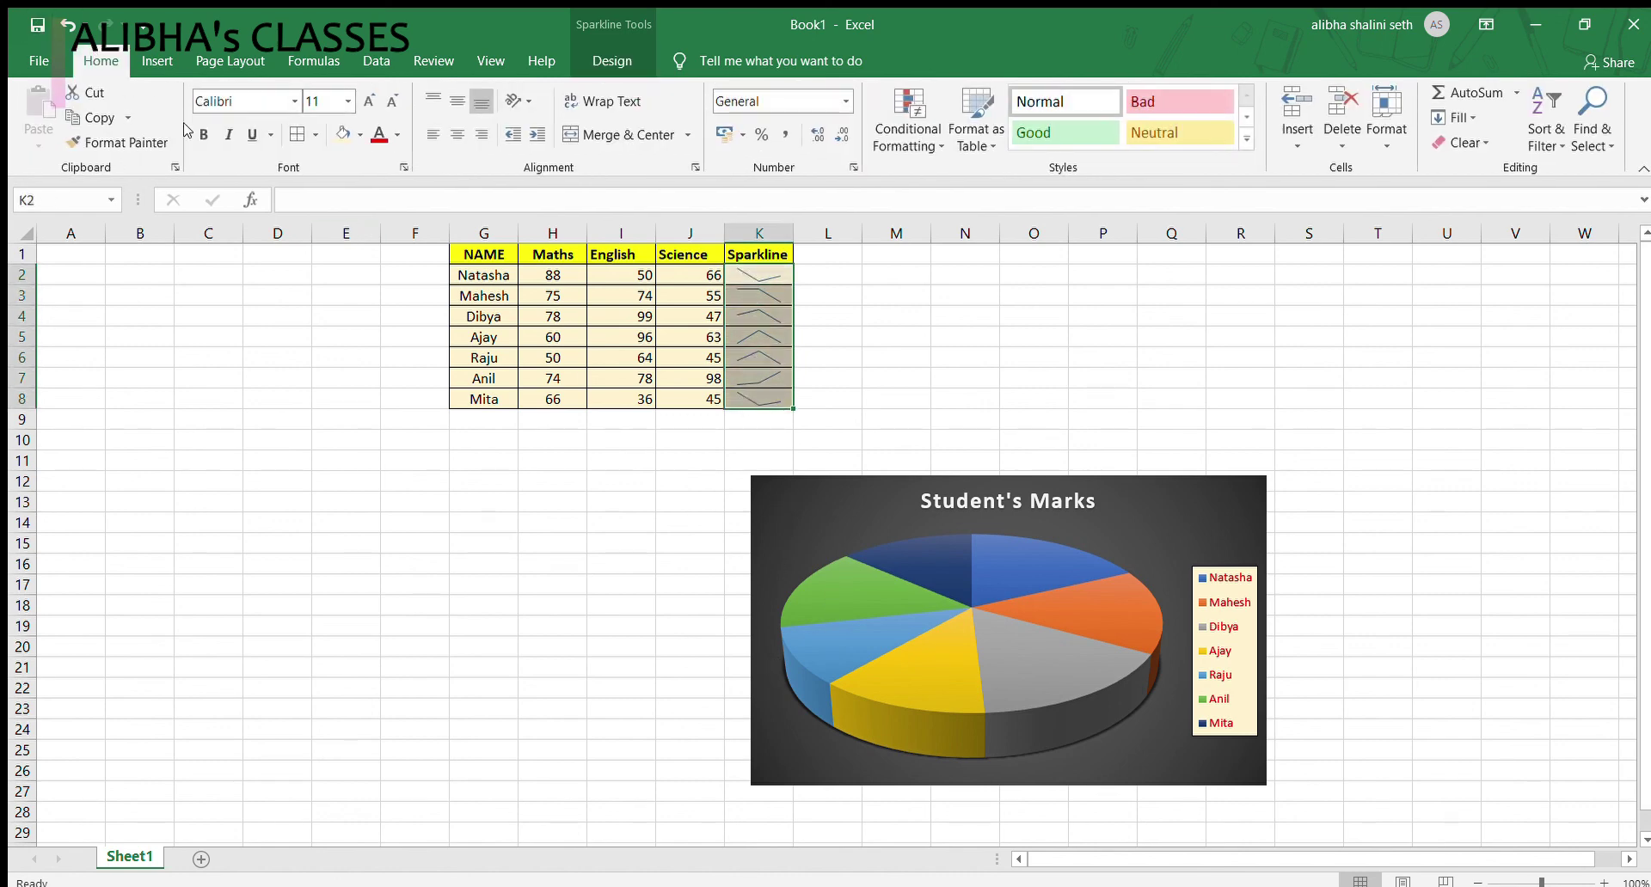
{"action": "left_click", "coordinate": [344, 134]}
{"action": "left_click", "coordinate": [750, 279]}
{"action": "left_click_drag", "start_coordinate": [756, 297], "coordinate": [748, 395]}
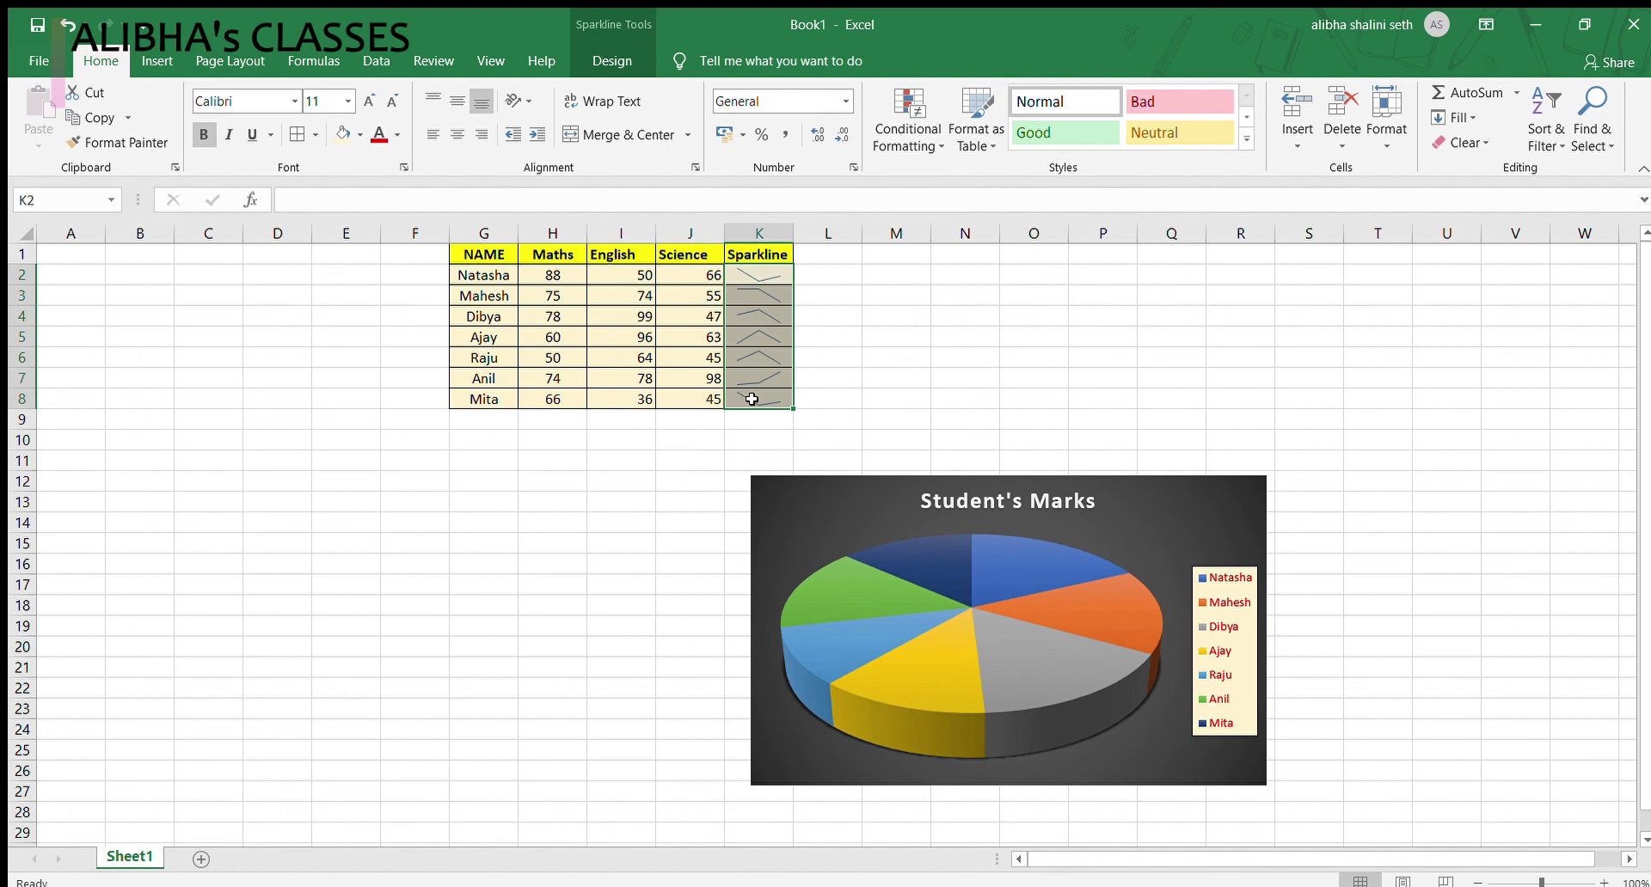
{"action": "left_click", "coordinate": [395, 134]}
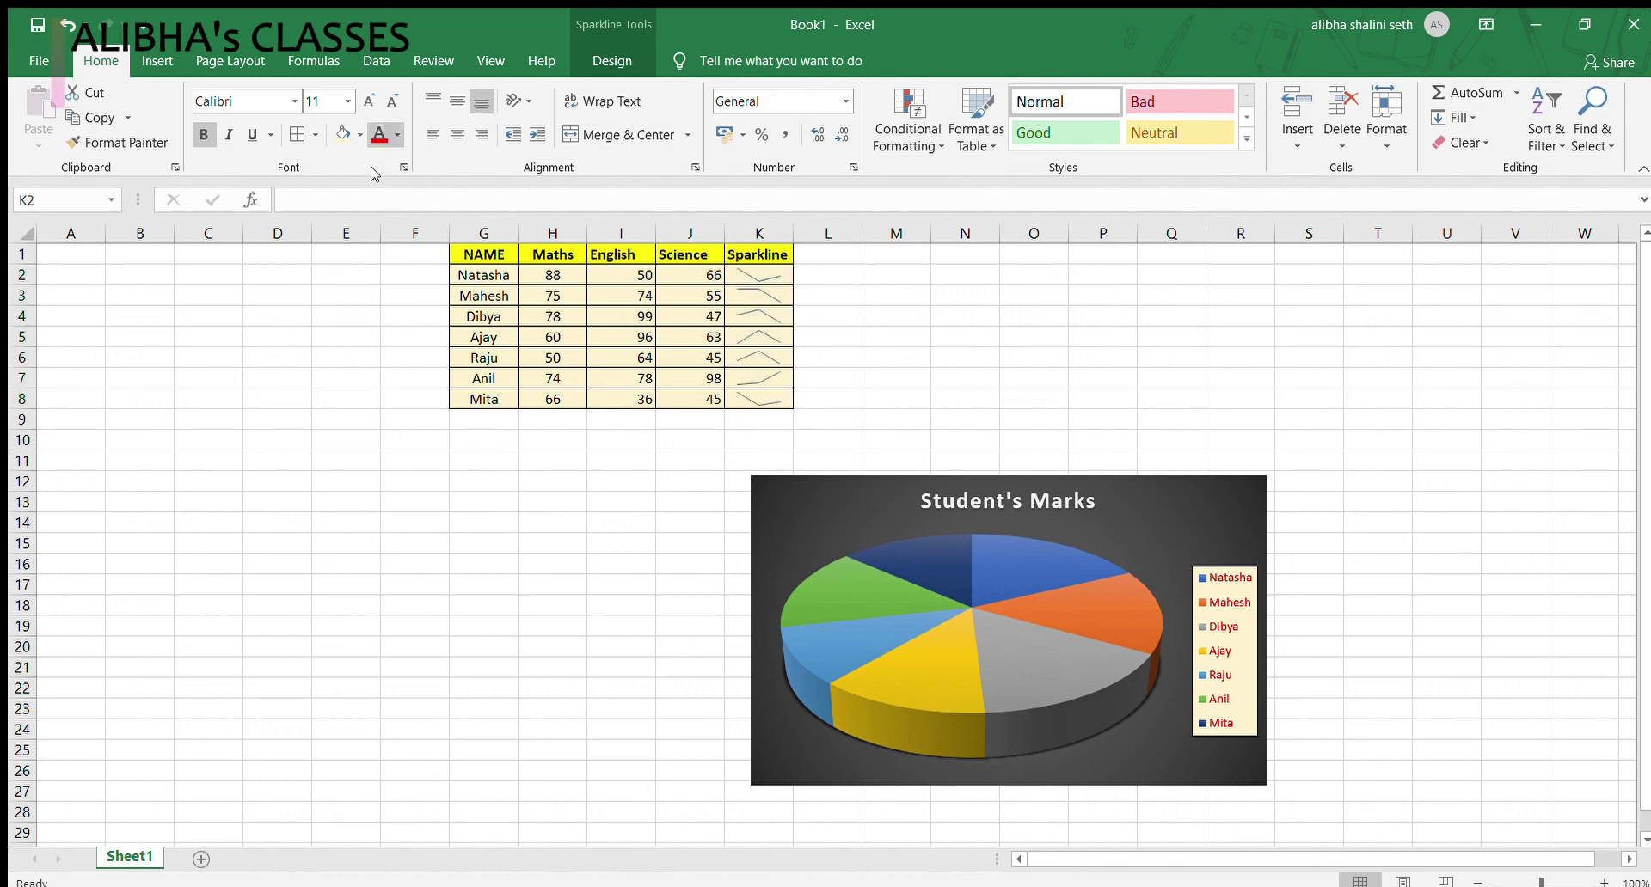
{"action": "left_click", "coordinate": [551, 593]}
{"action": "left_click", "coordinate": [856, 337]}
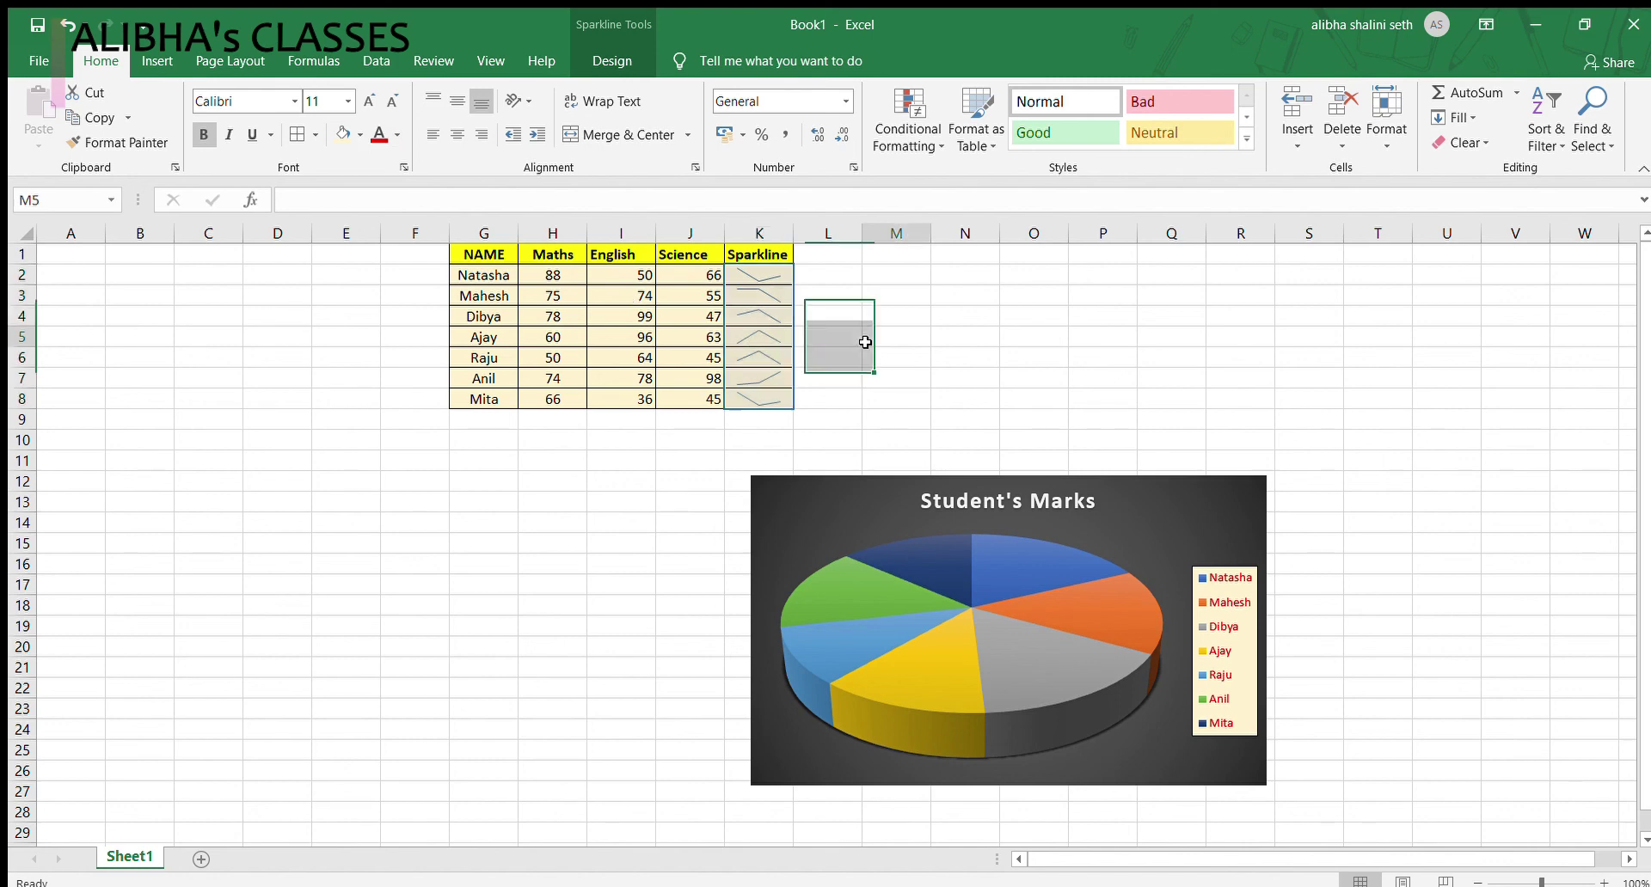
{"action": "left_click_drag", "start_coordinate": [750, 272], "coordinate": [760, 398]}
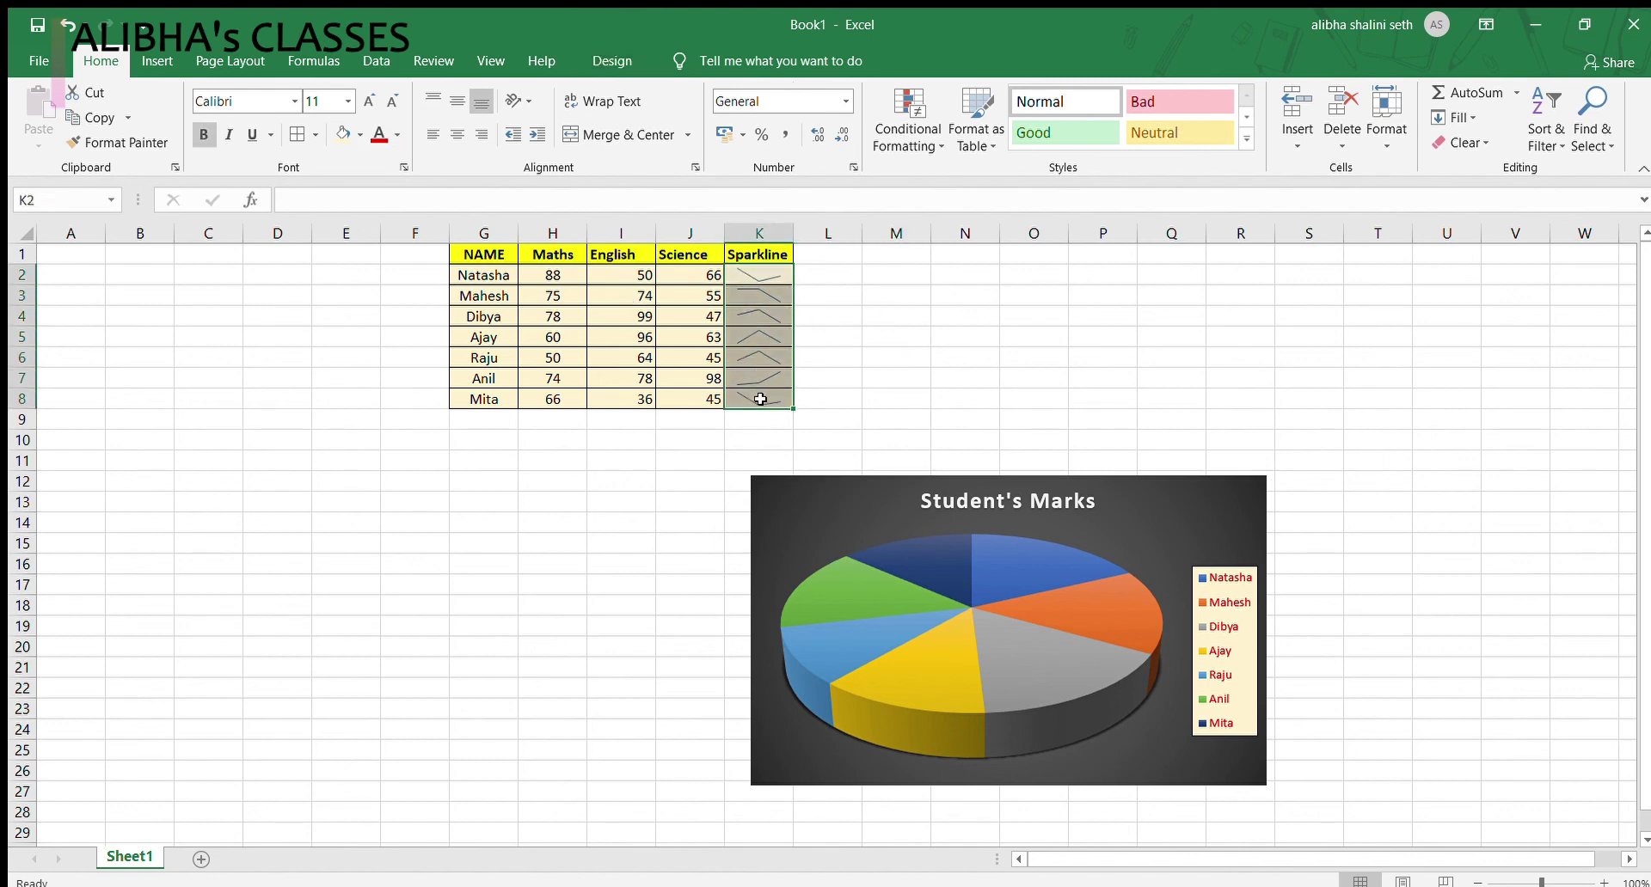
{"action": "left_click", "coordinate": [847, 378]}
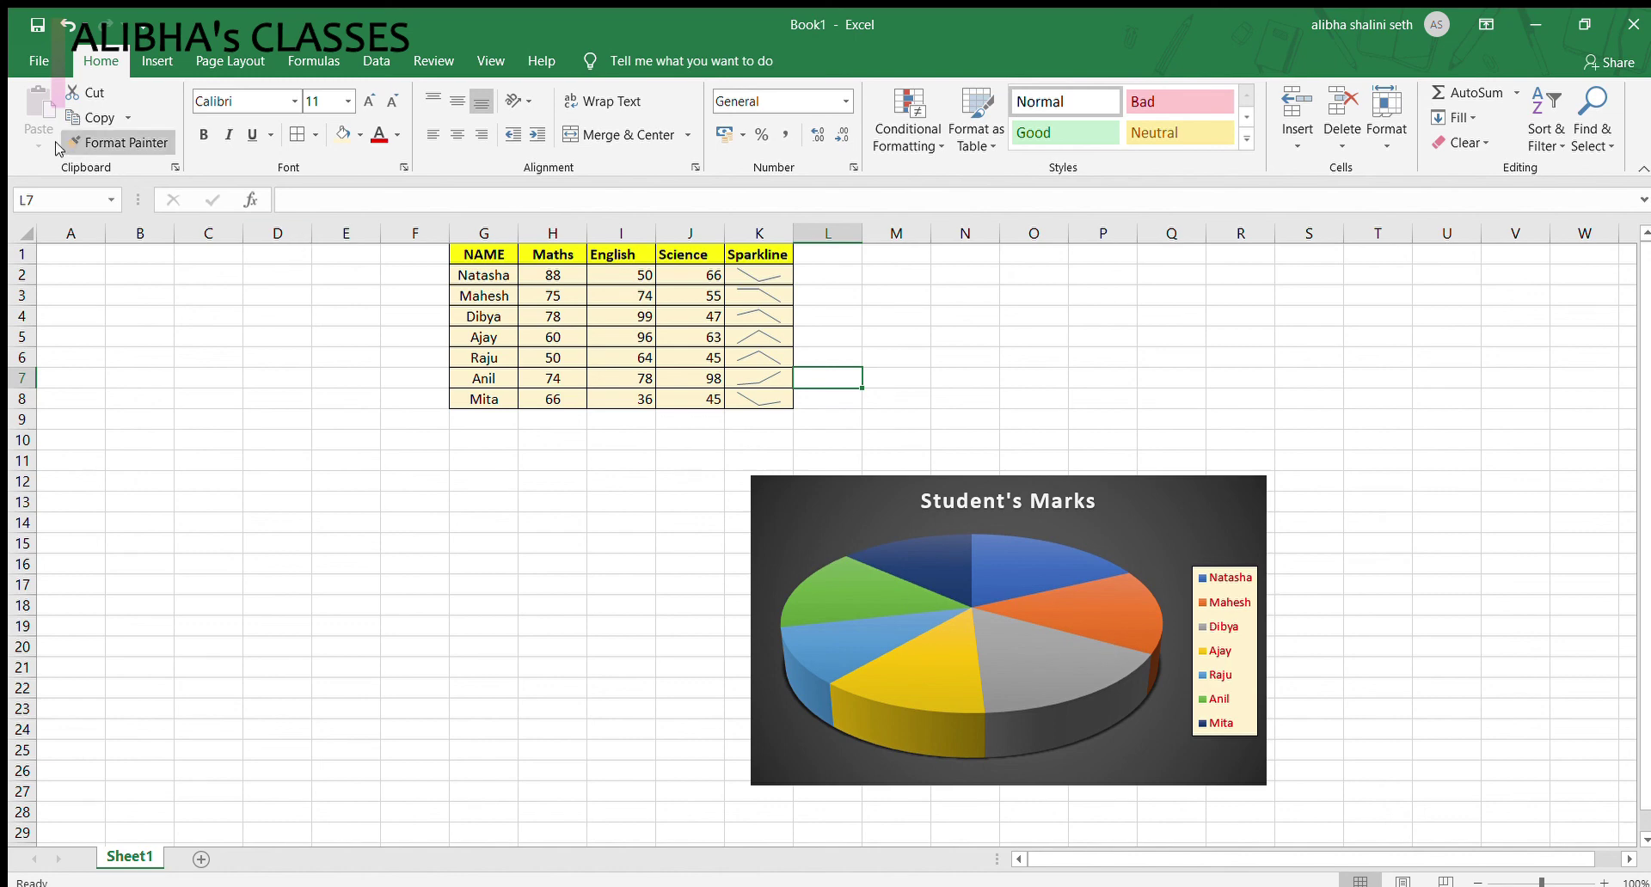
Step: Examine the insertable chart types and the Student's Marks pie chart's design options, including chart elements and chart styles
{"action": "left_click", "coordinate": [157, 60]}
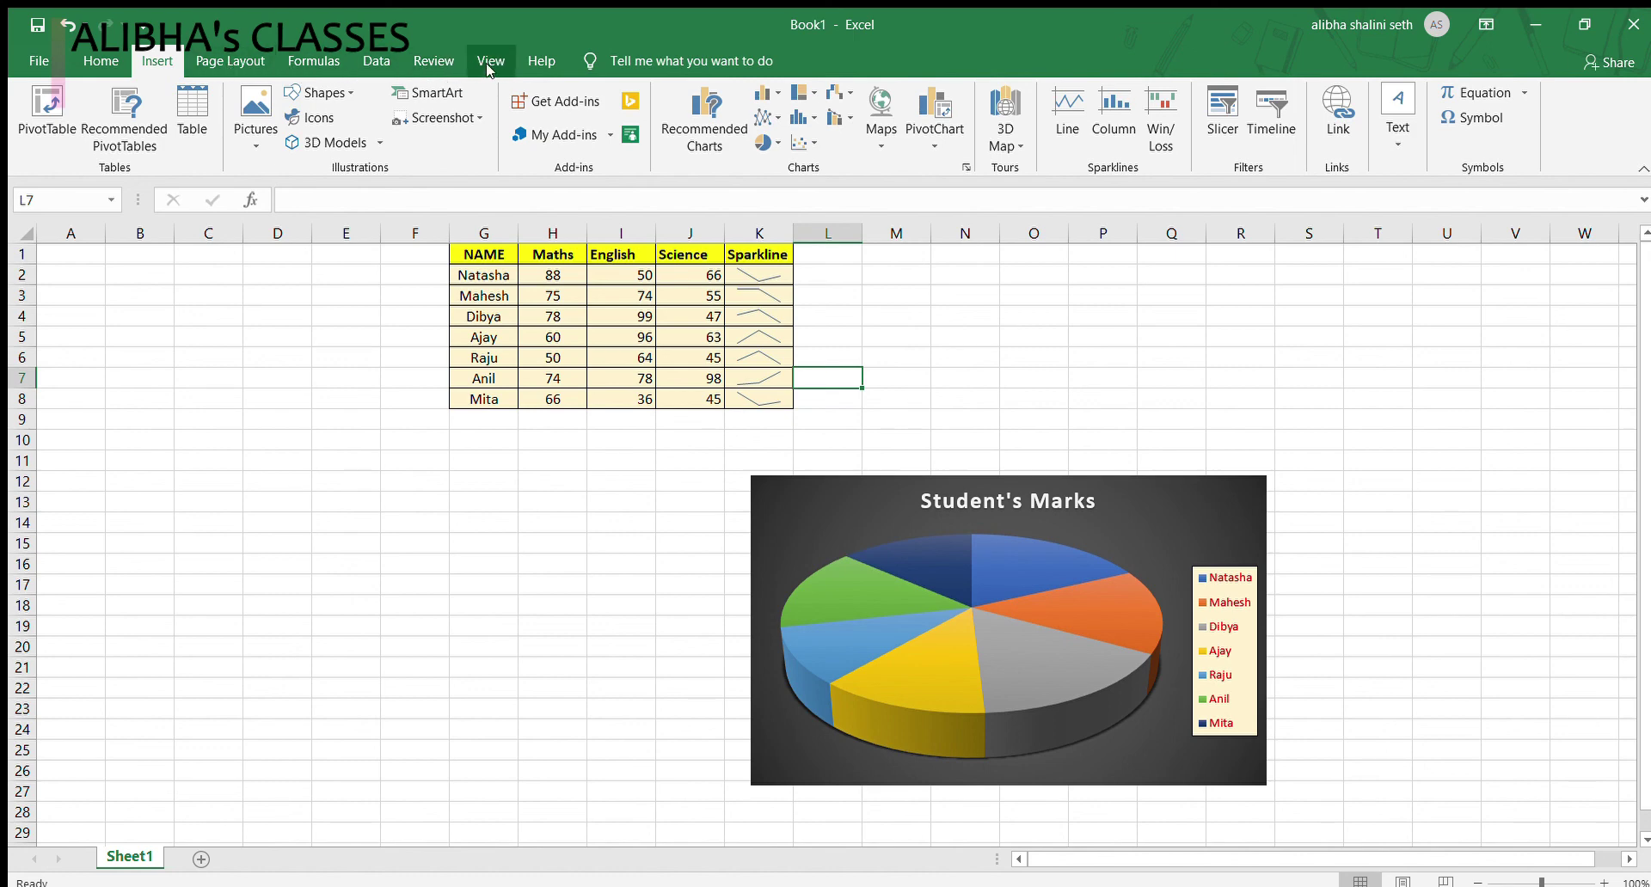
{"action": "left_click", "coordinate": [1005, 655]}
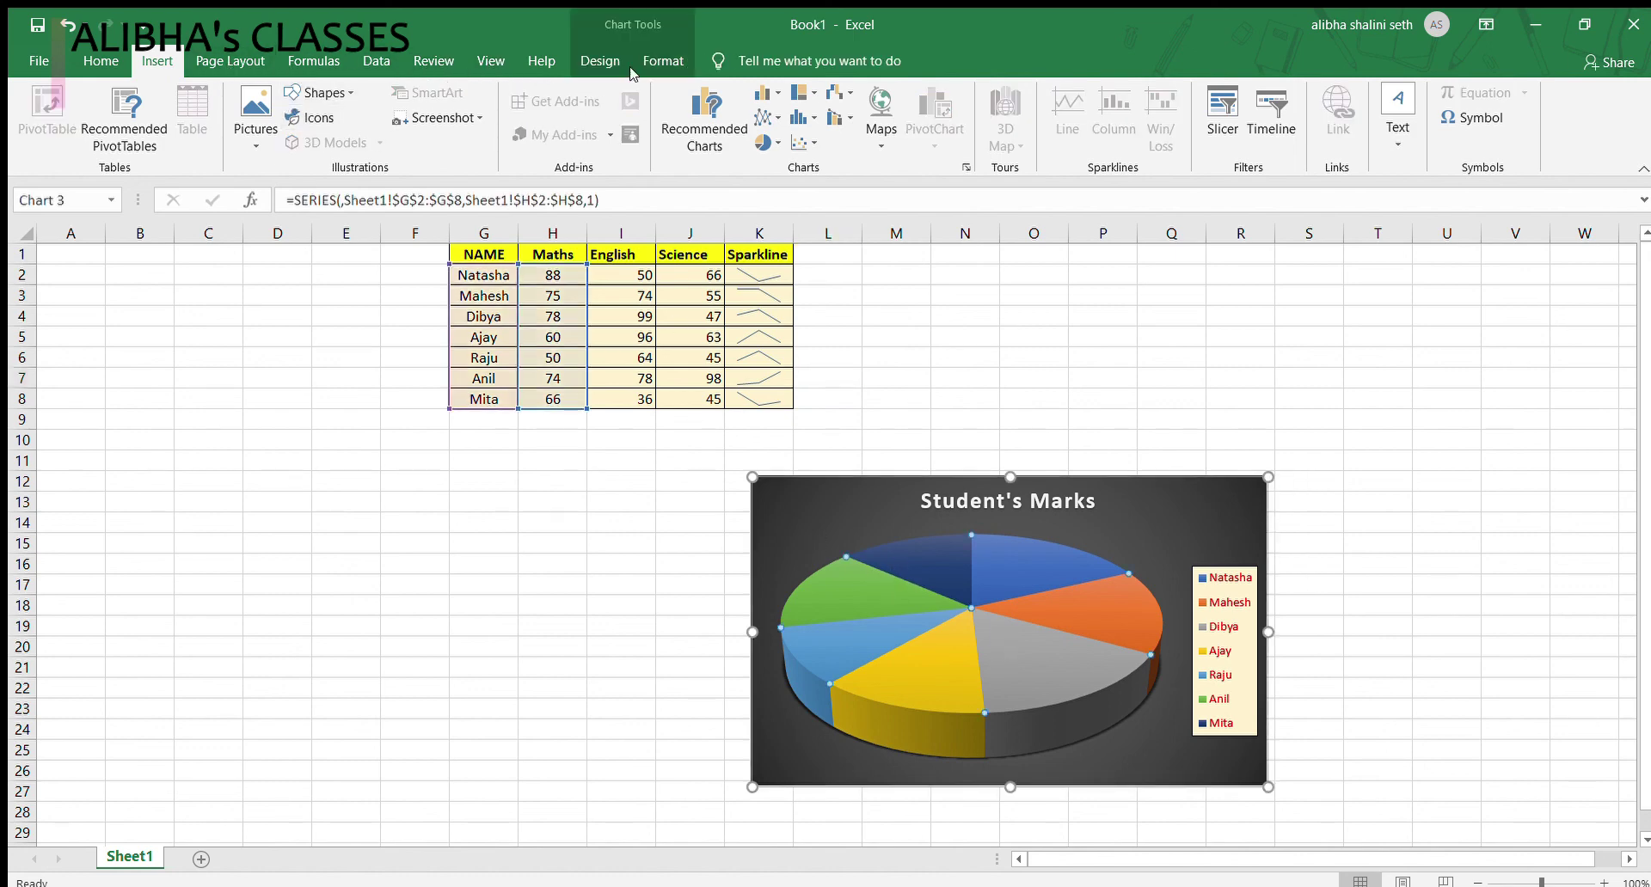
{"action": "left_click", "coordinate": [600, 61]}
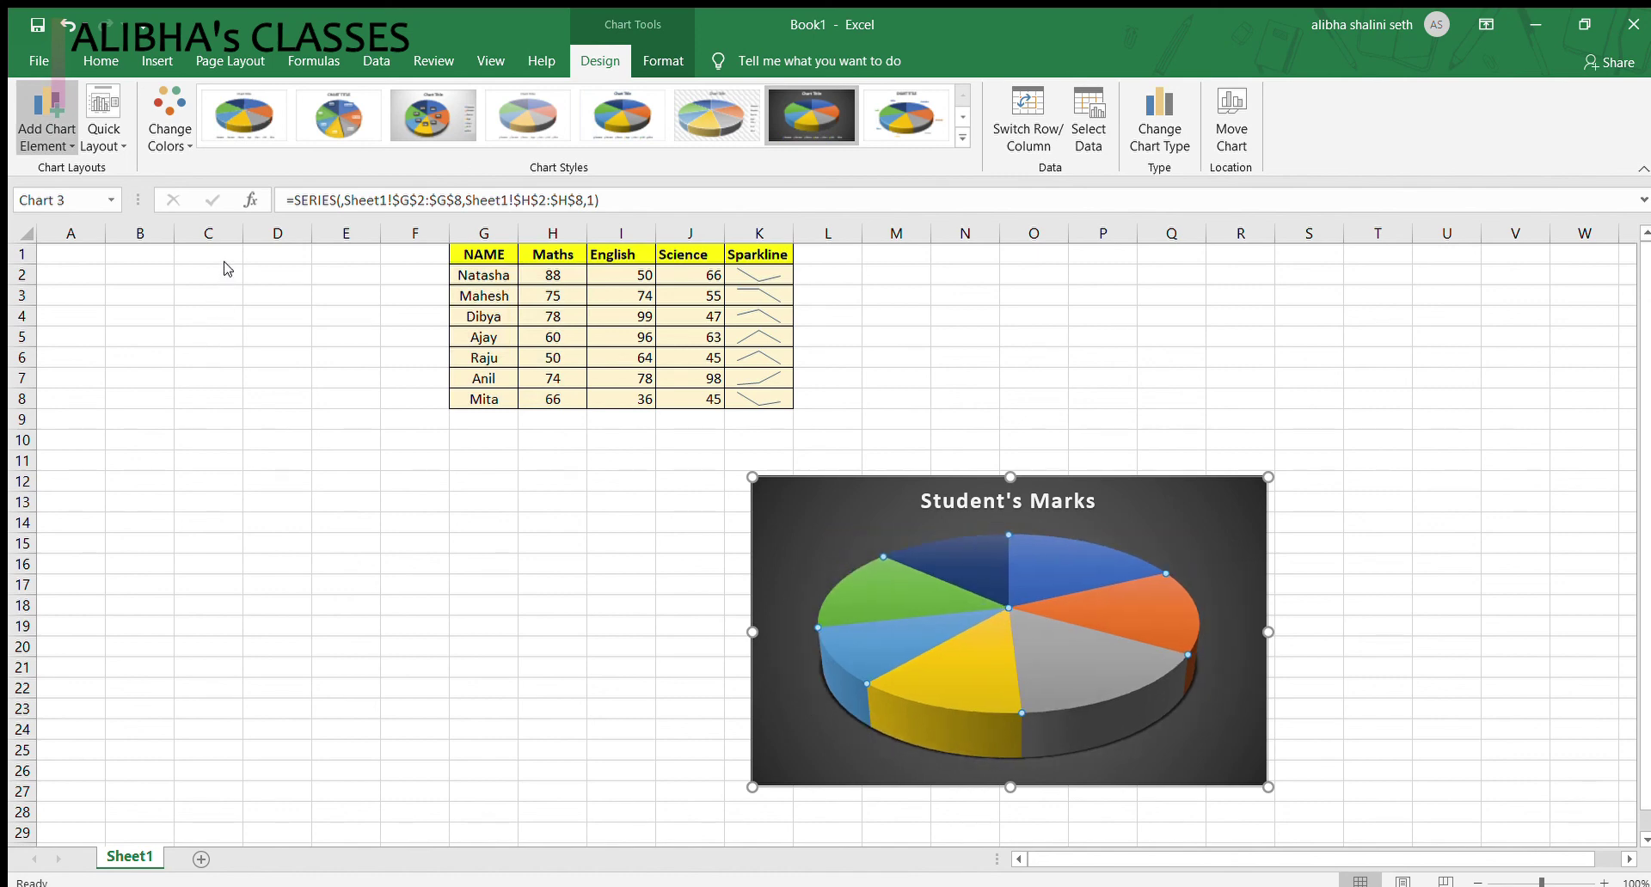
{"action": "left_click", "coordinate": [226, 268]}
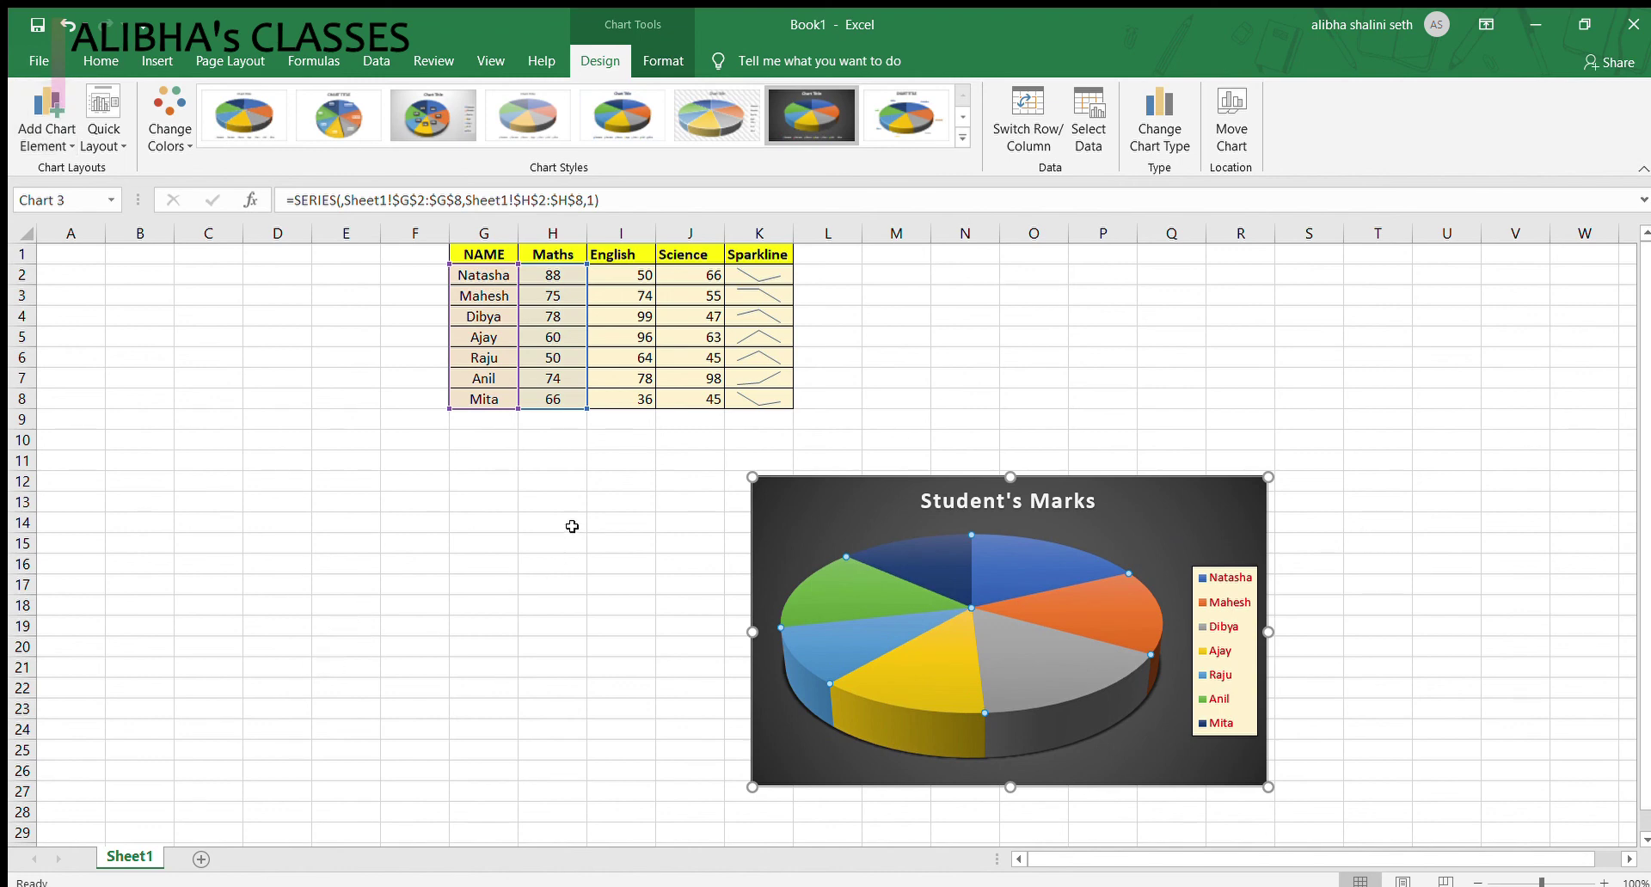
{"action": "left_click", "coordinate": [148, 61]}
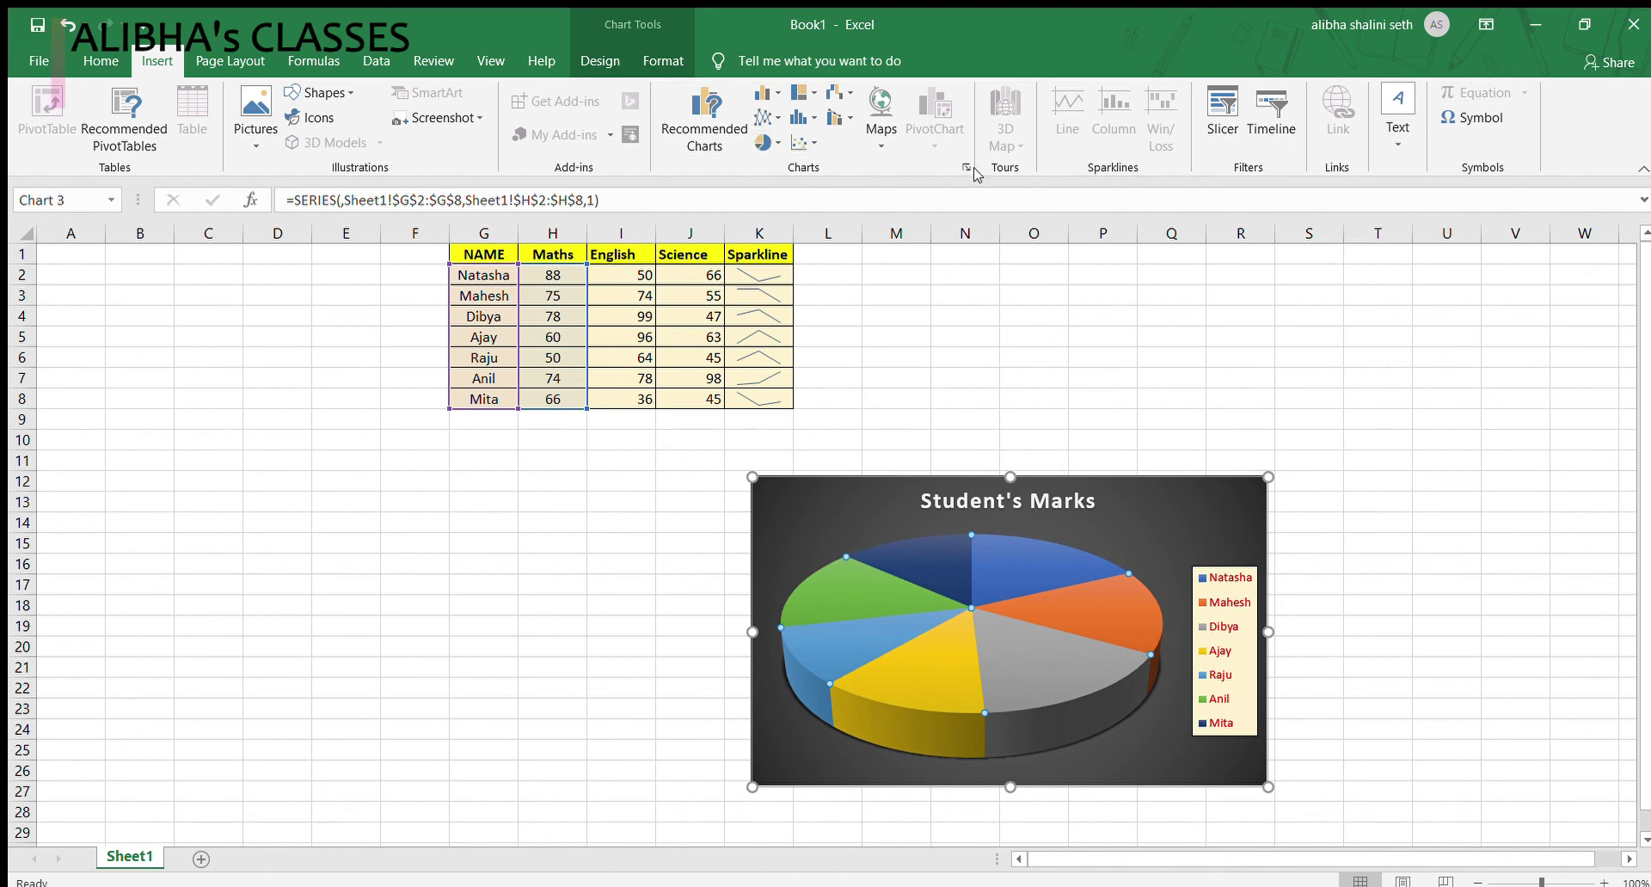
{"action": "left_click", "coordinate": [1006, 677]}
{"action": "left_click", "coordinate": [599, 59]}
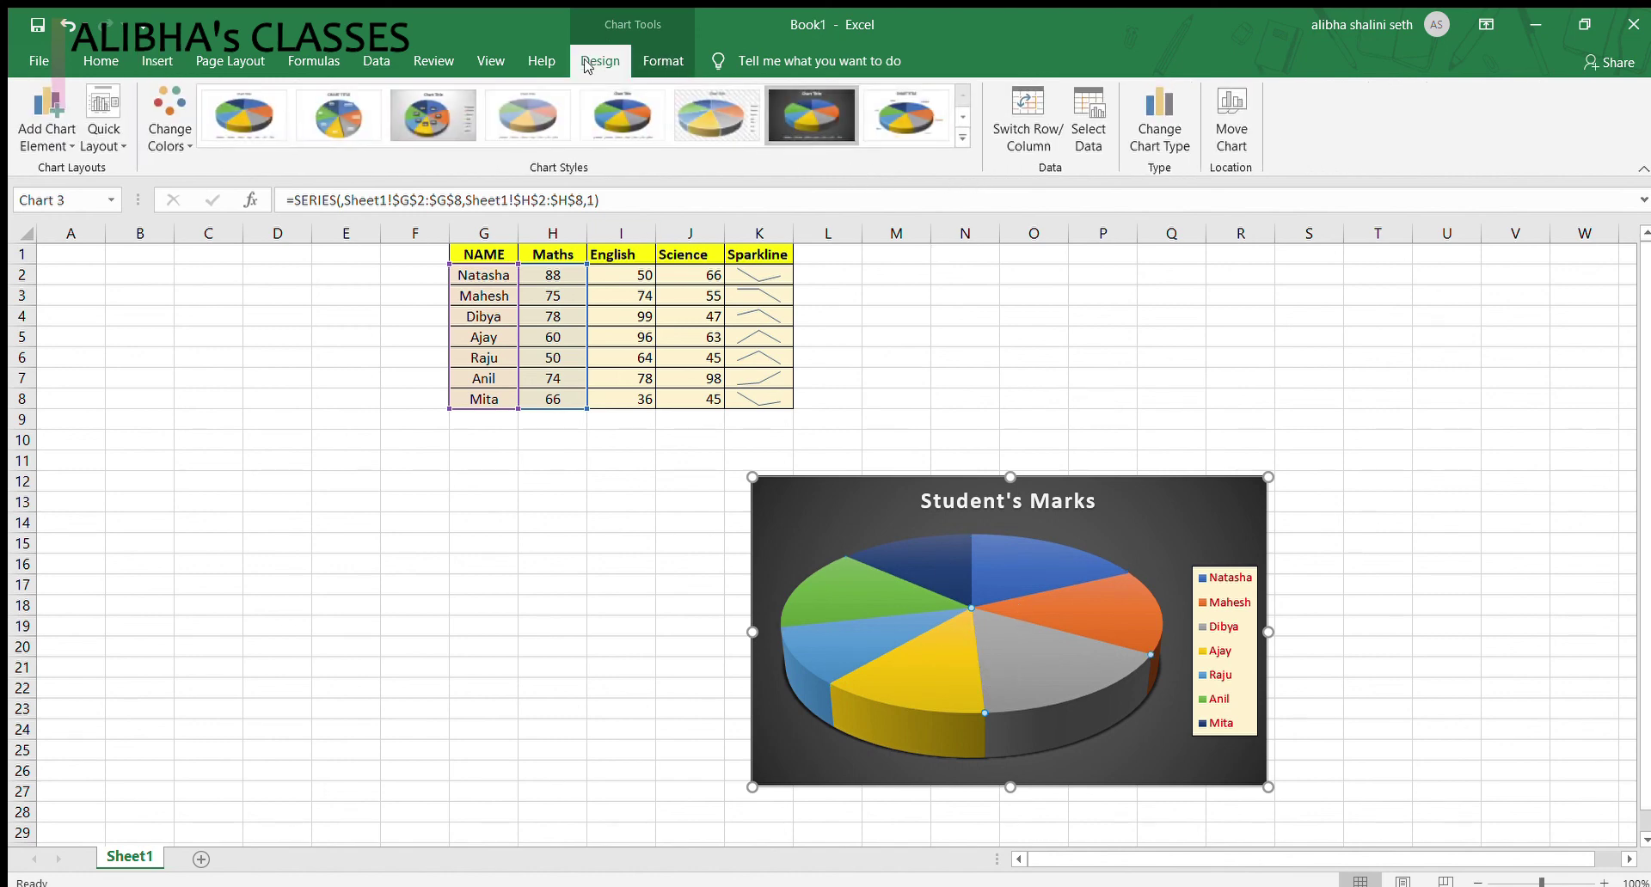
{"action": "left_click", "coordinate": [233, 124]}
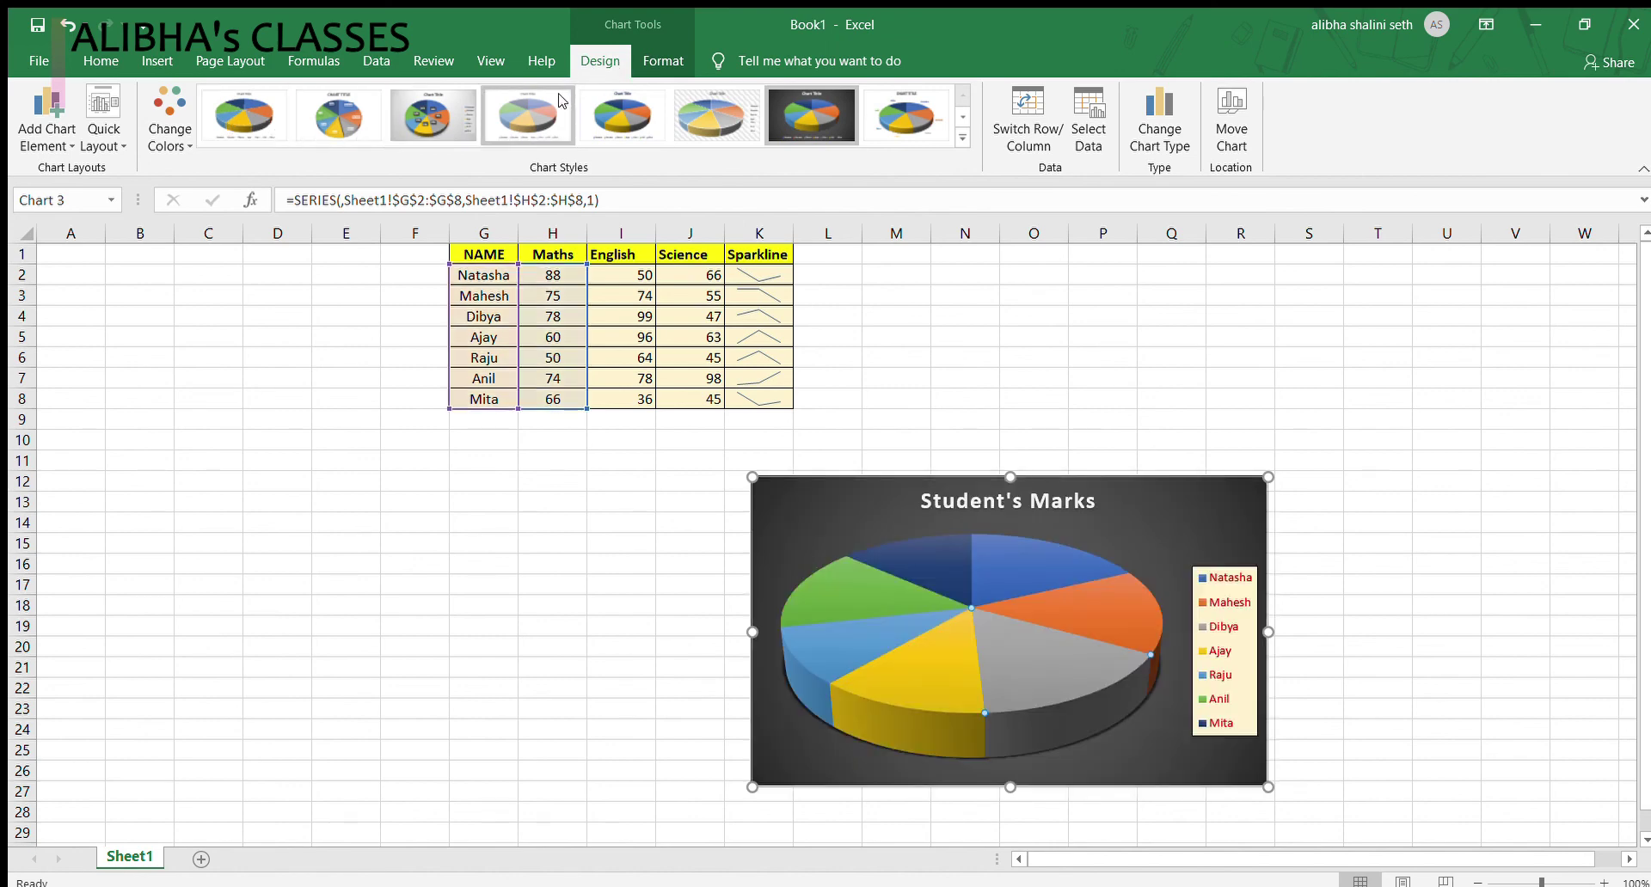
{"action": "left_click", "coordinate": [827, 113]}
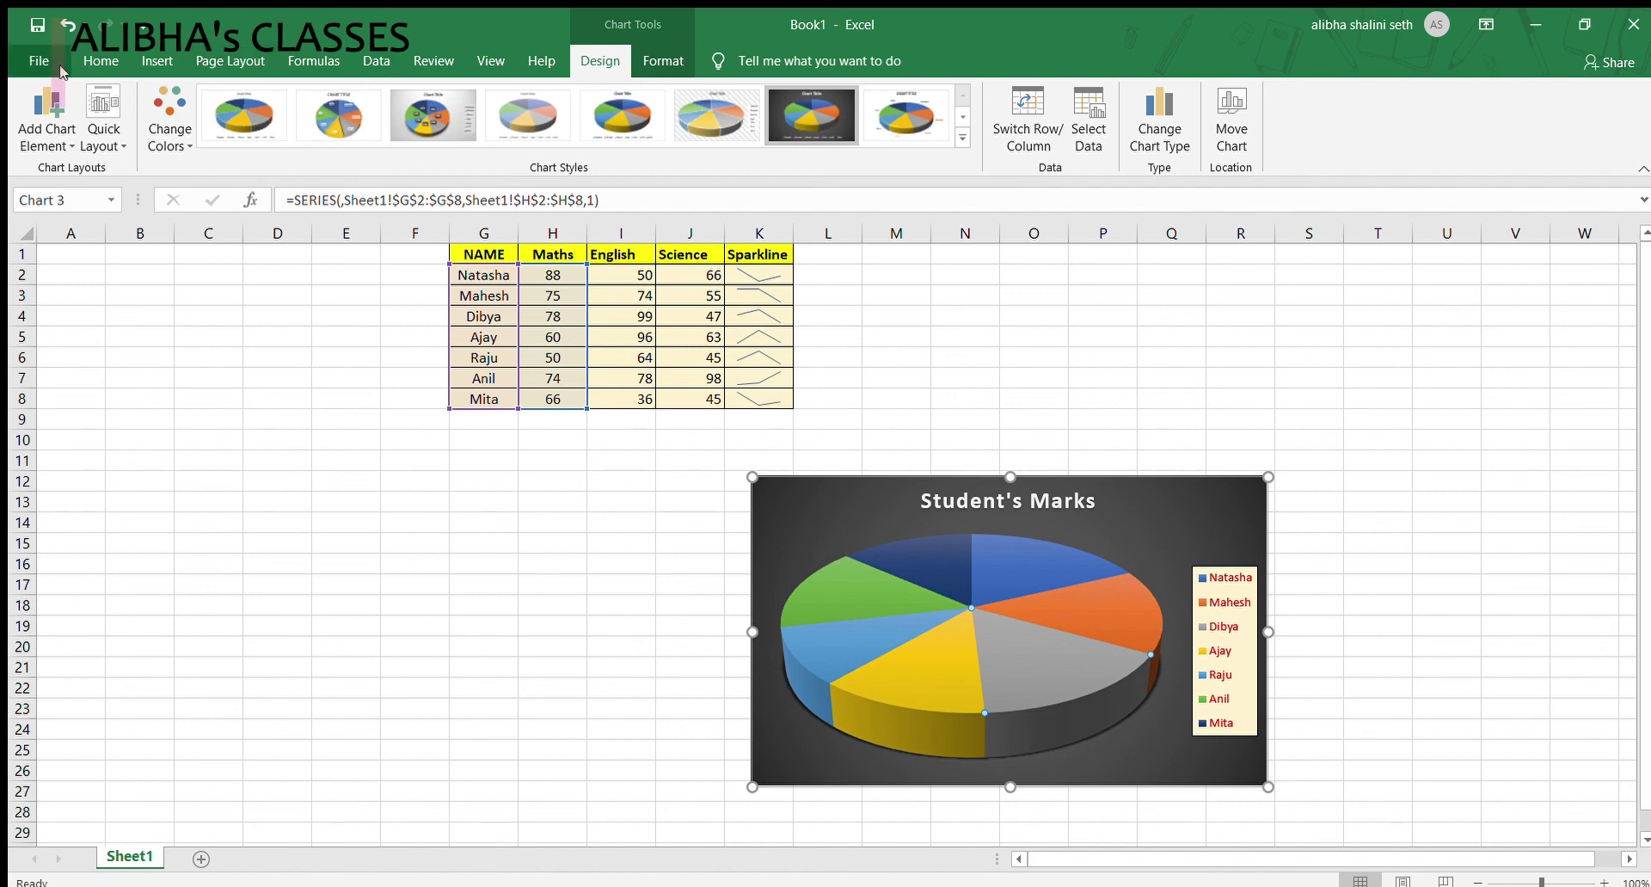
{"action": "left_click", "coordinate": [160, 57]}
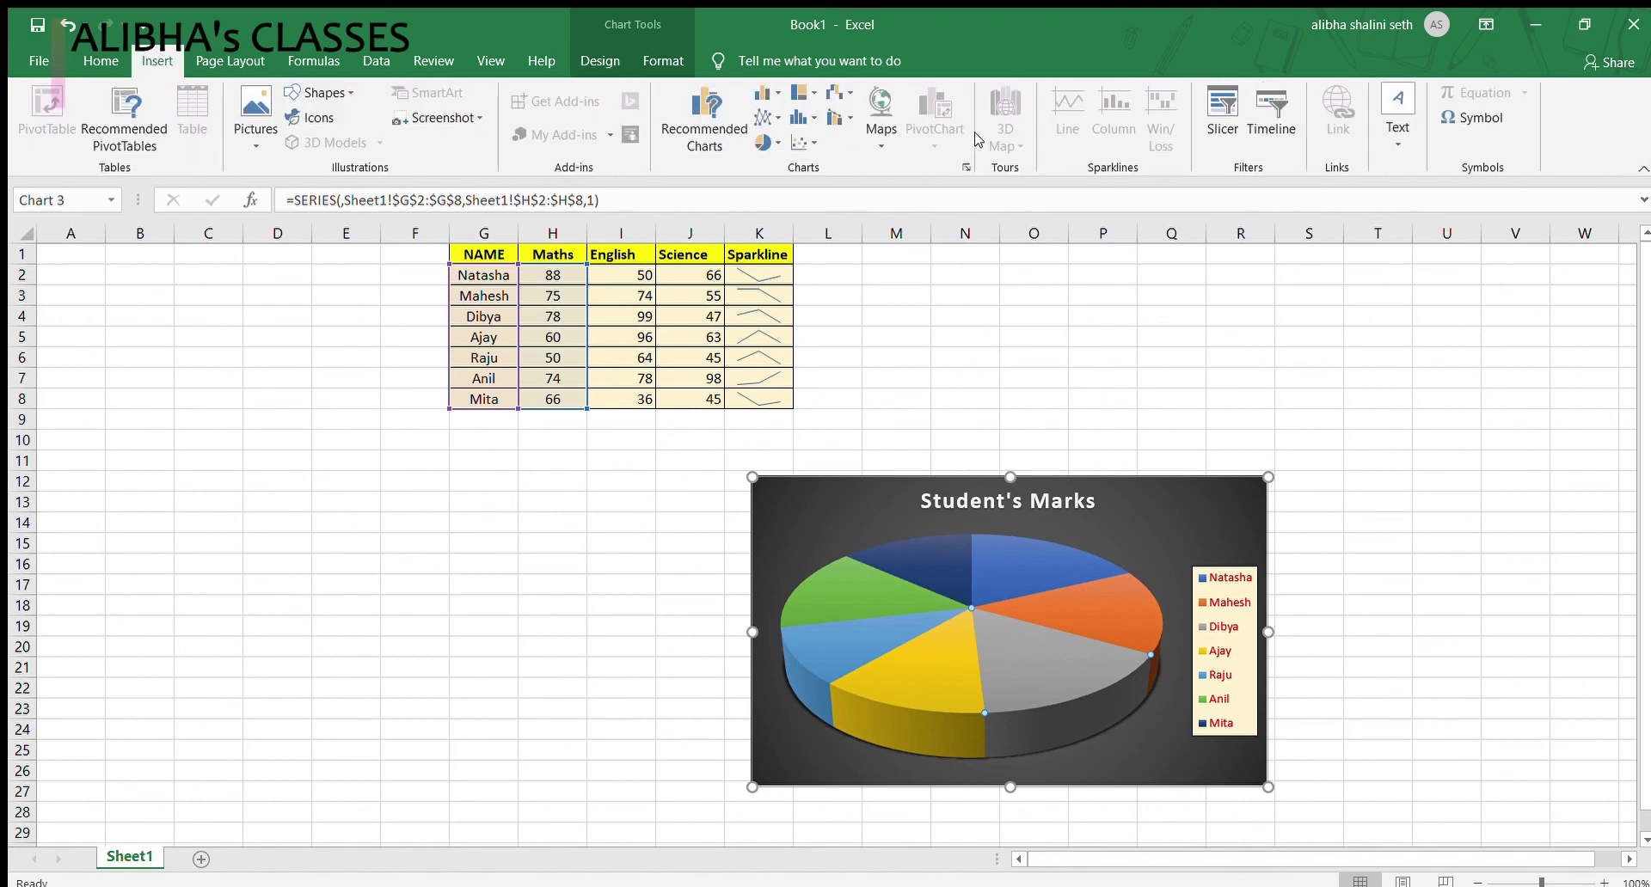